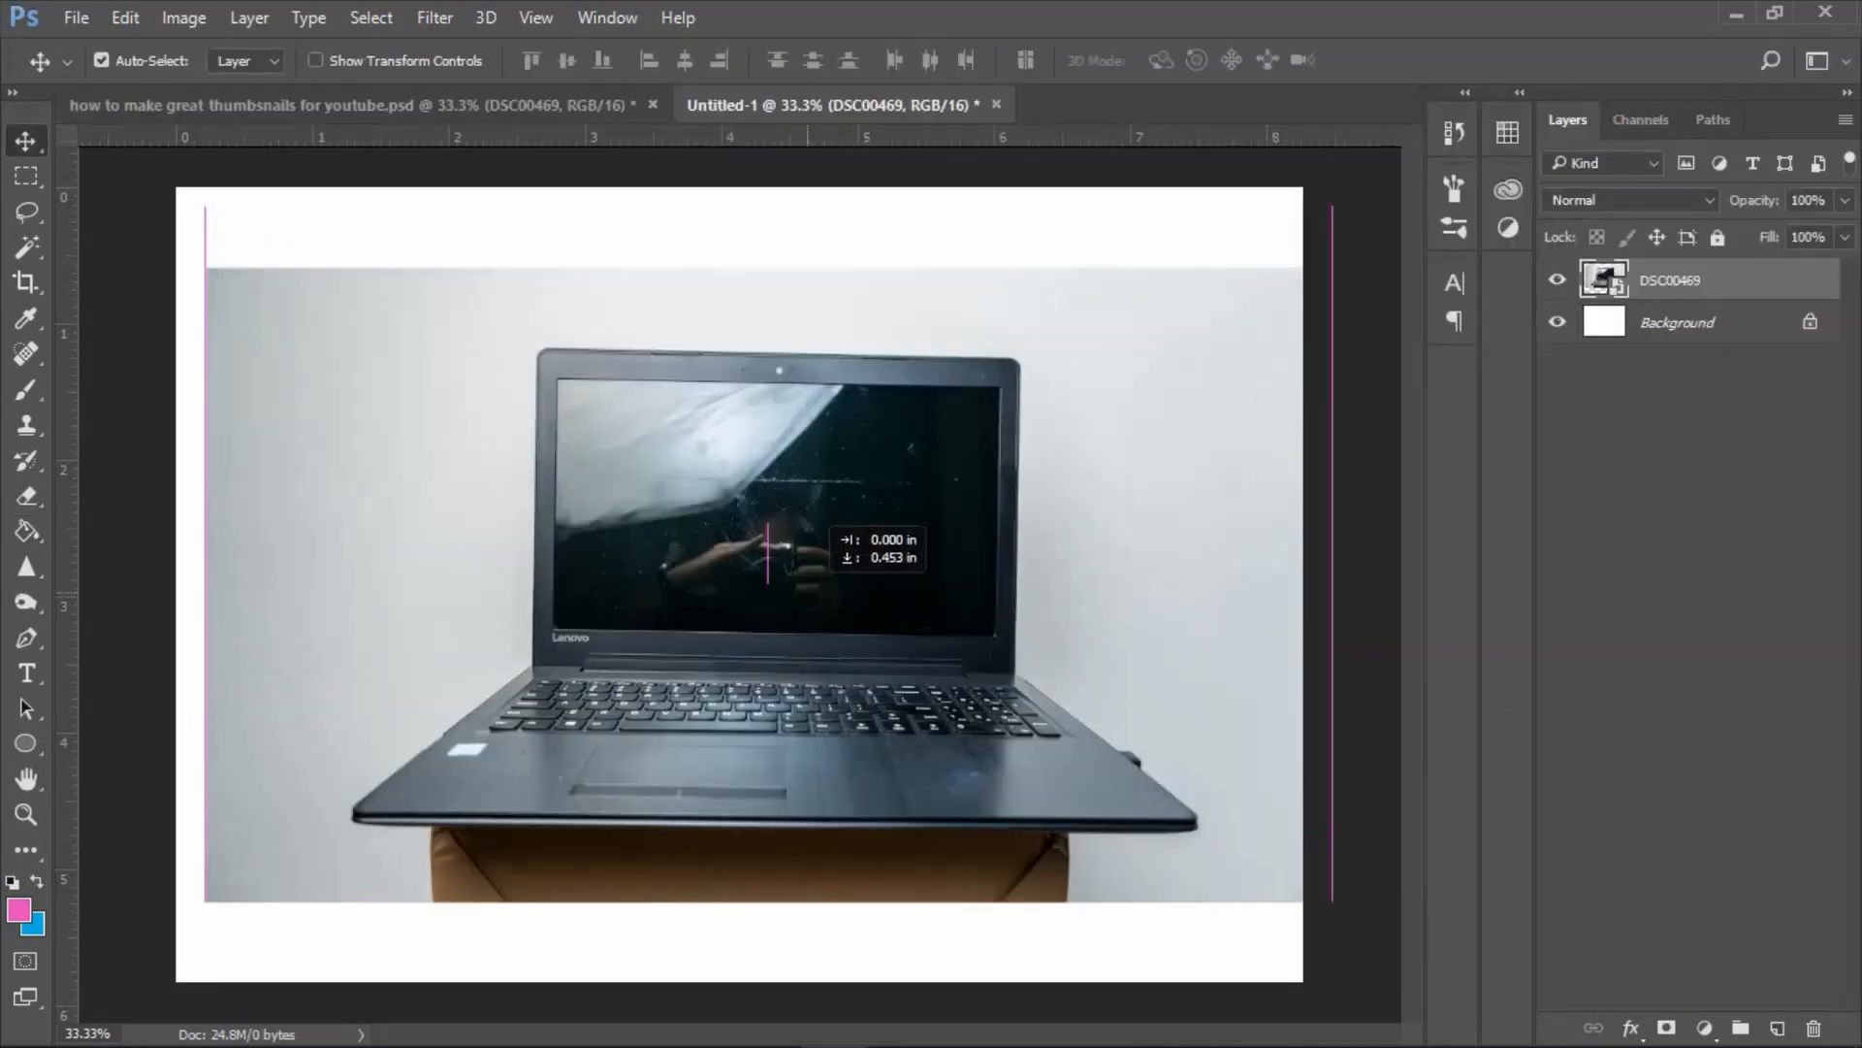
Center the laptop photo across the canvas width and start a Pen path at the laptop's left hinge corner.
{"action": "left_click_drag", "start_coordinate": [747, 544], "coordinate": [753, 533]}
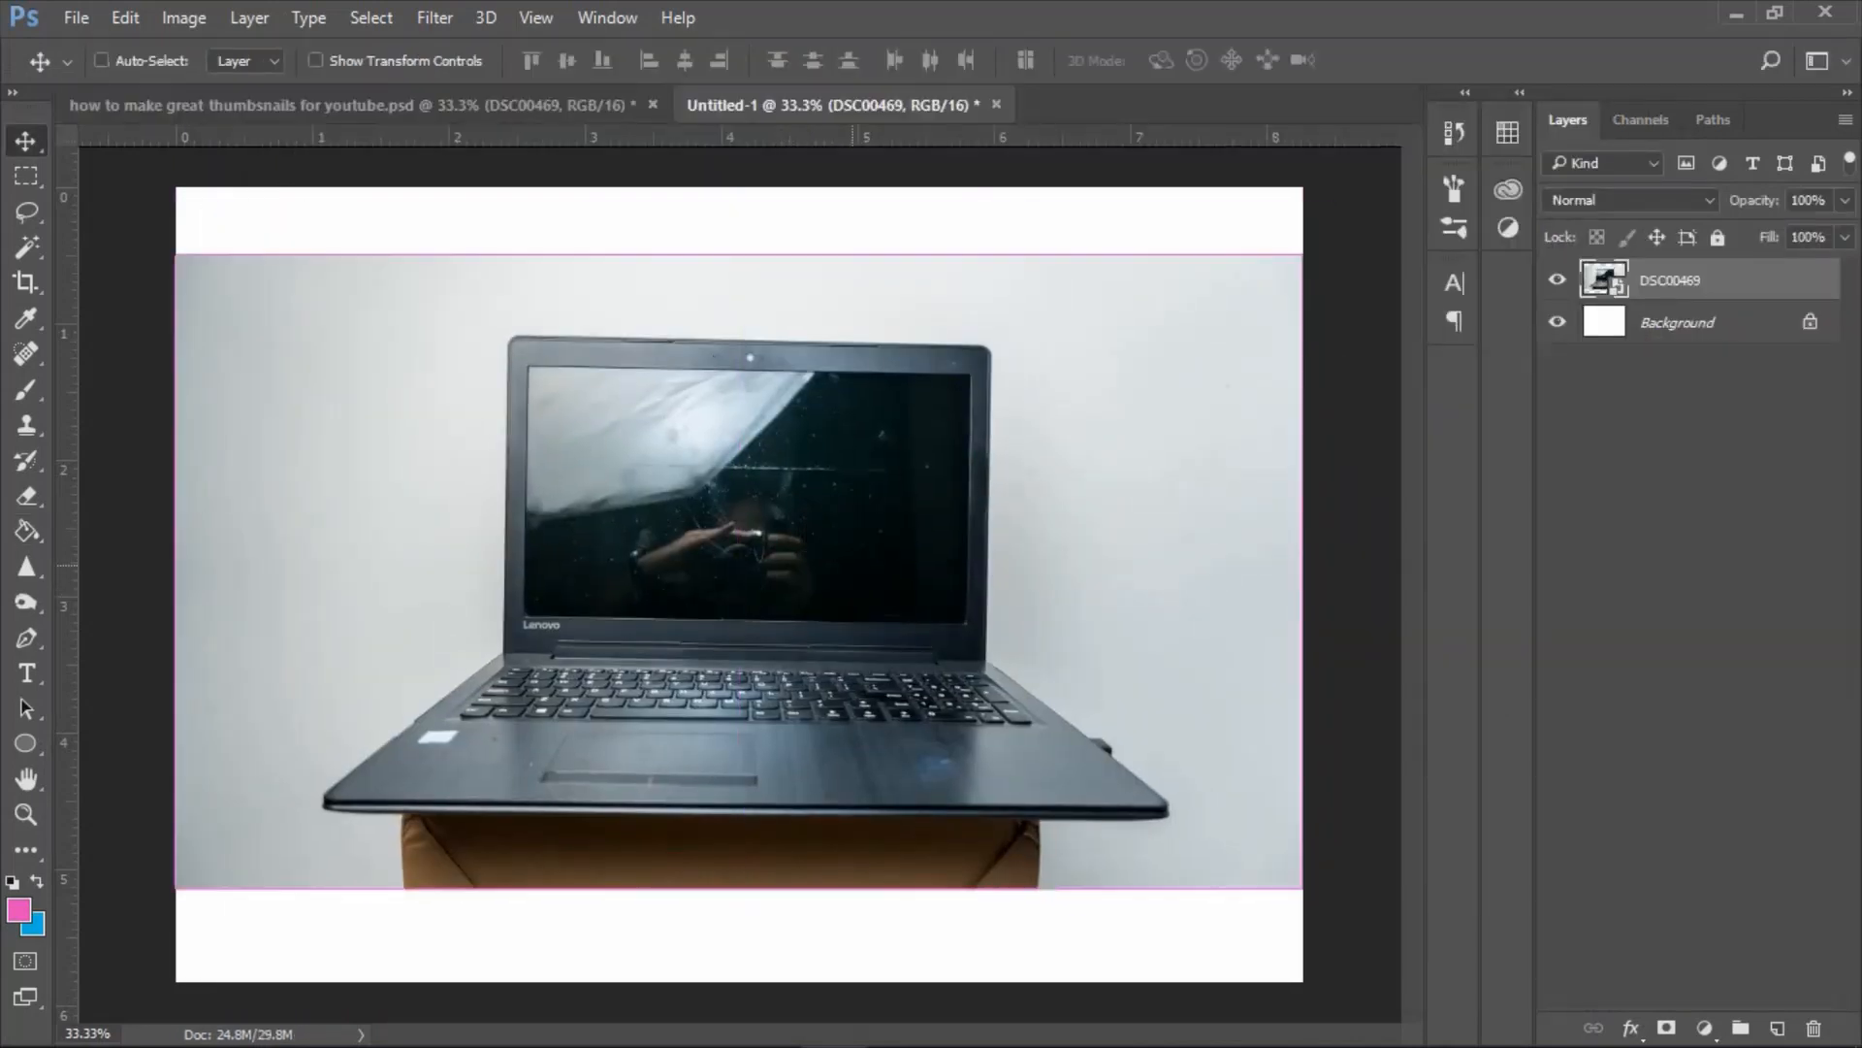
{"action": "key", "text": "ctrl+plus"}
{"action": "key", "text": "ctrl+plus"}
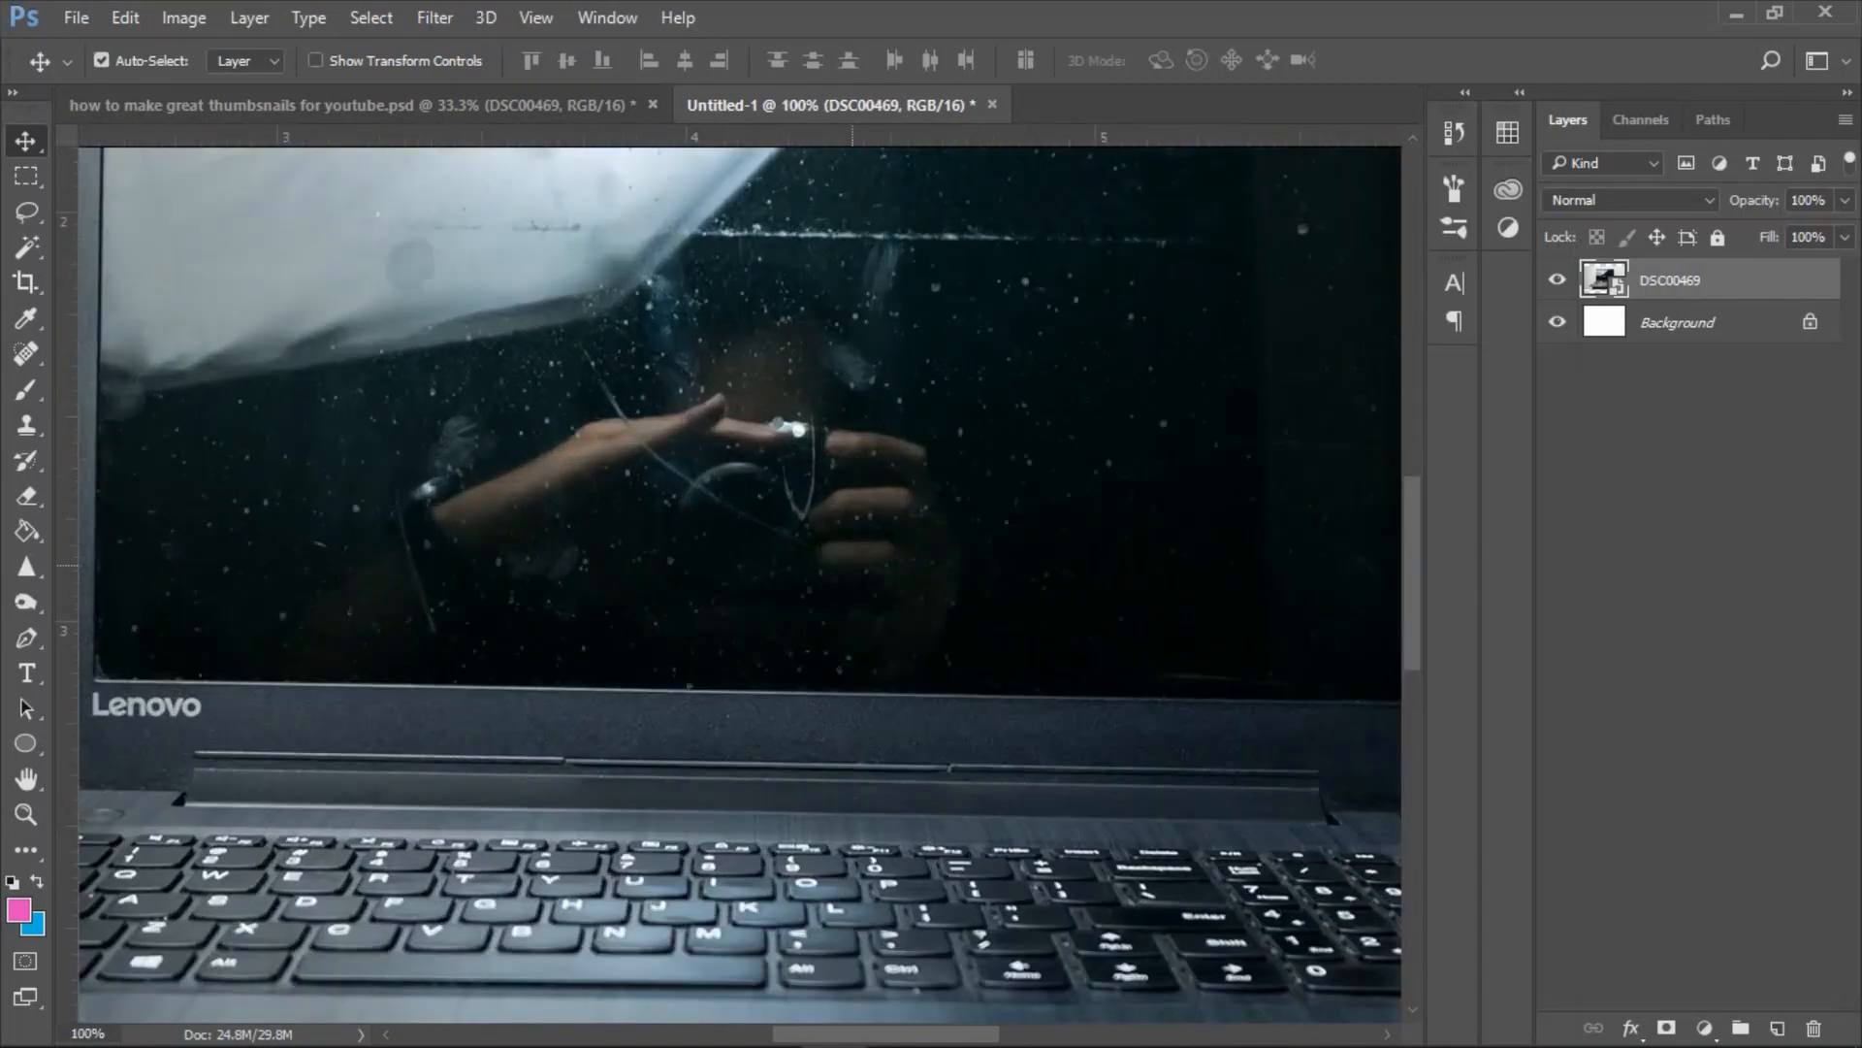
{"action": "key", "text": "ctrl+plus"}
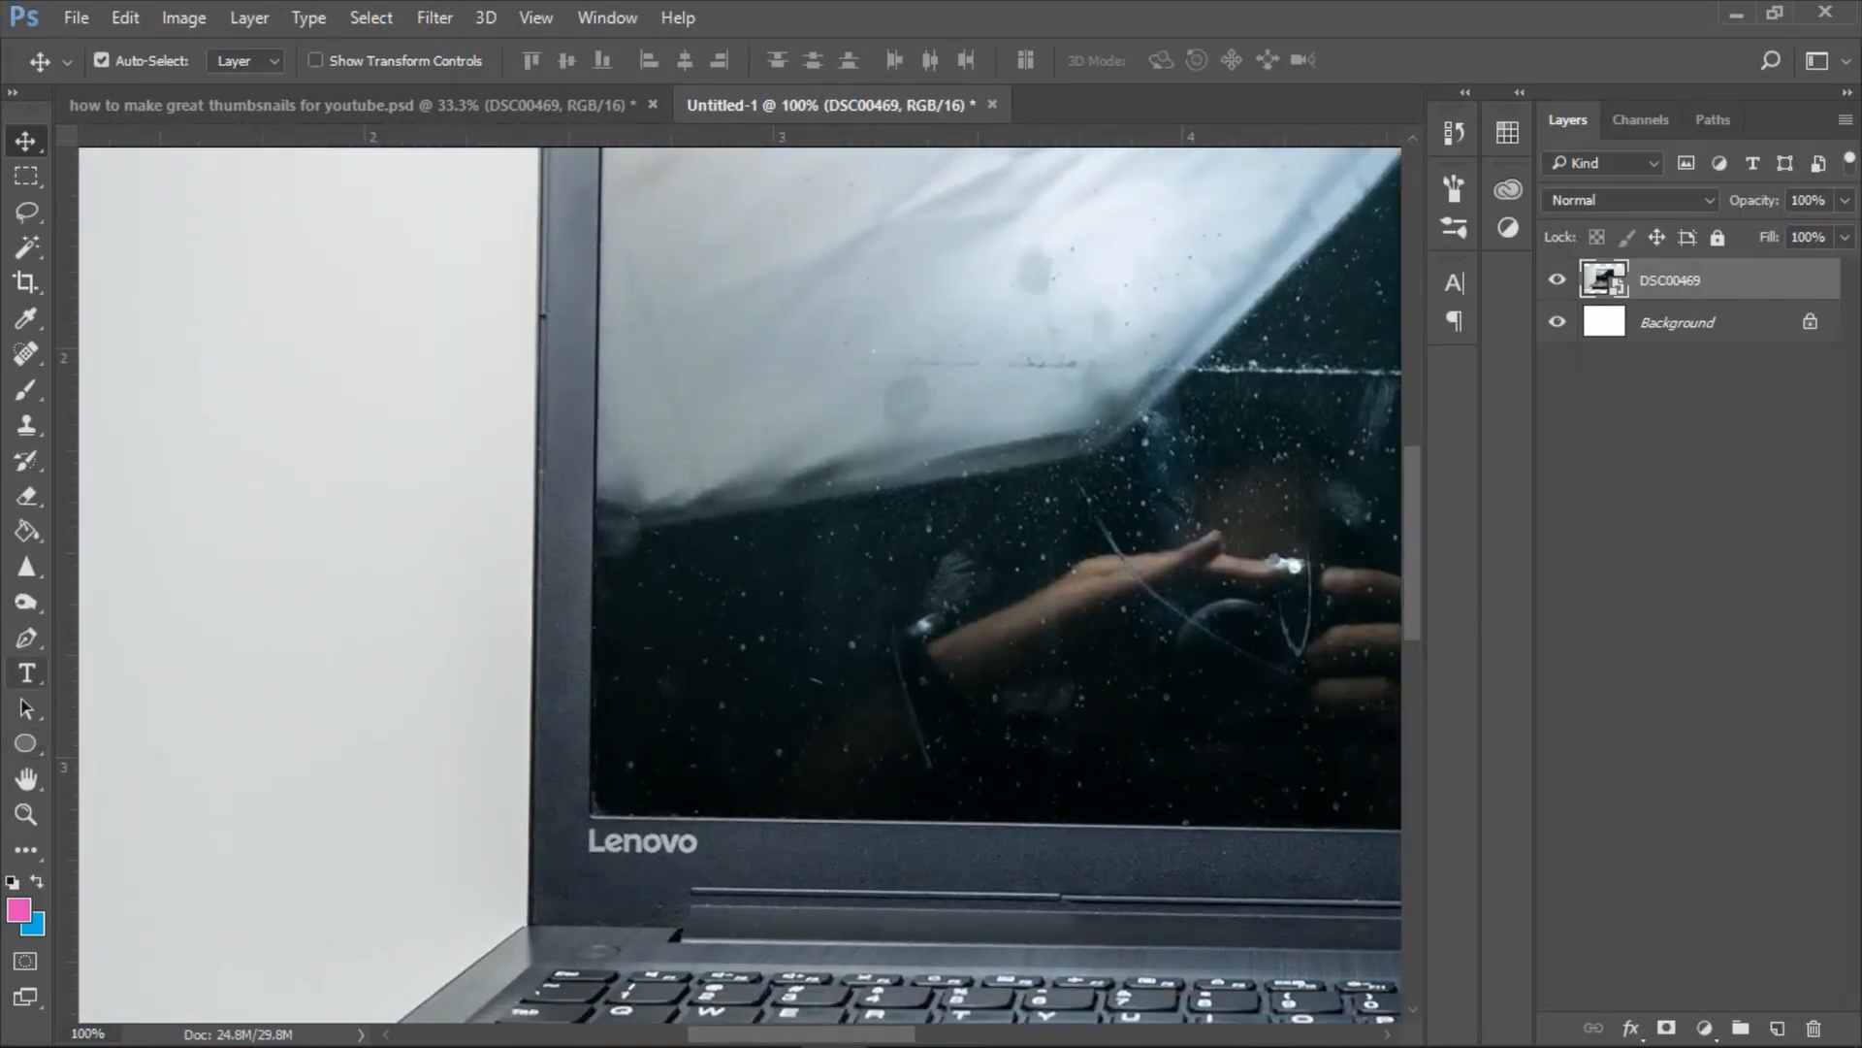
{"action": "left_click", "coordinate": [26, 637]}
{"action": "key", "text": "ctrl+plus"}
{"action": "key", "text": "ctrl+plus"}
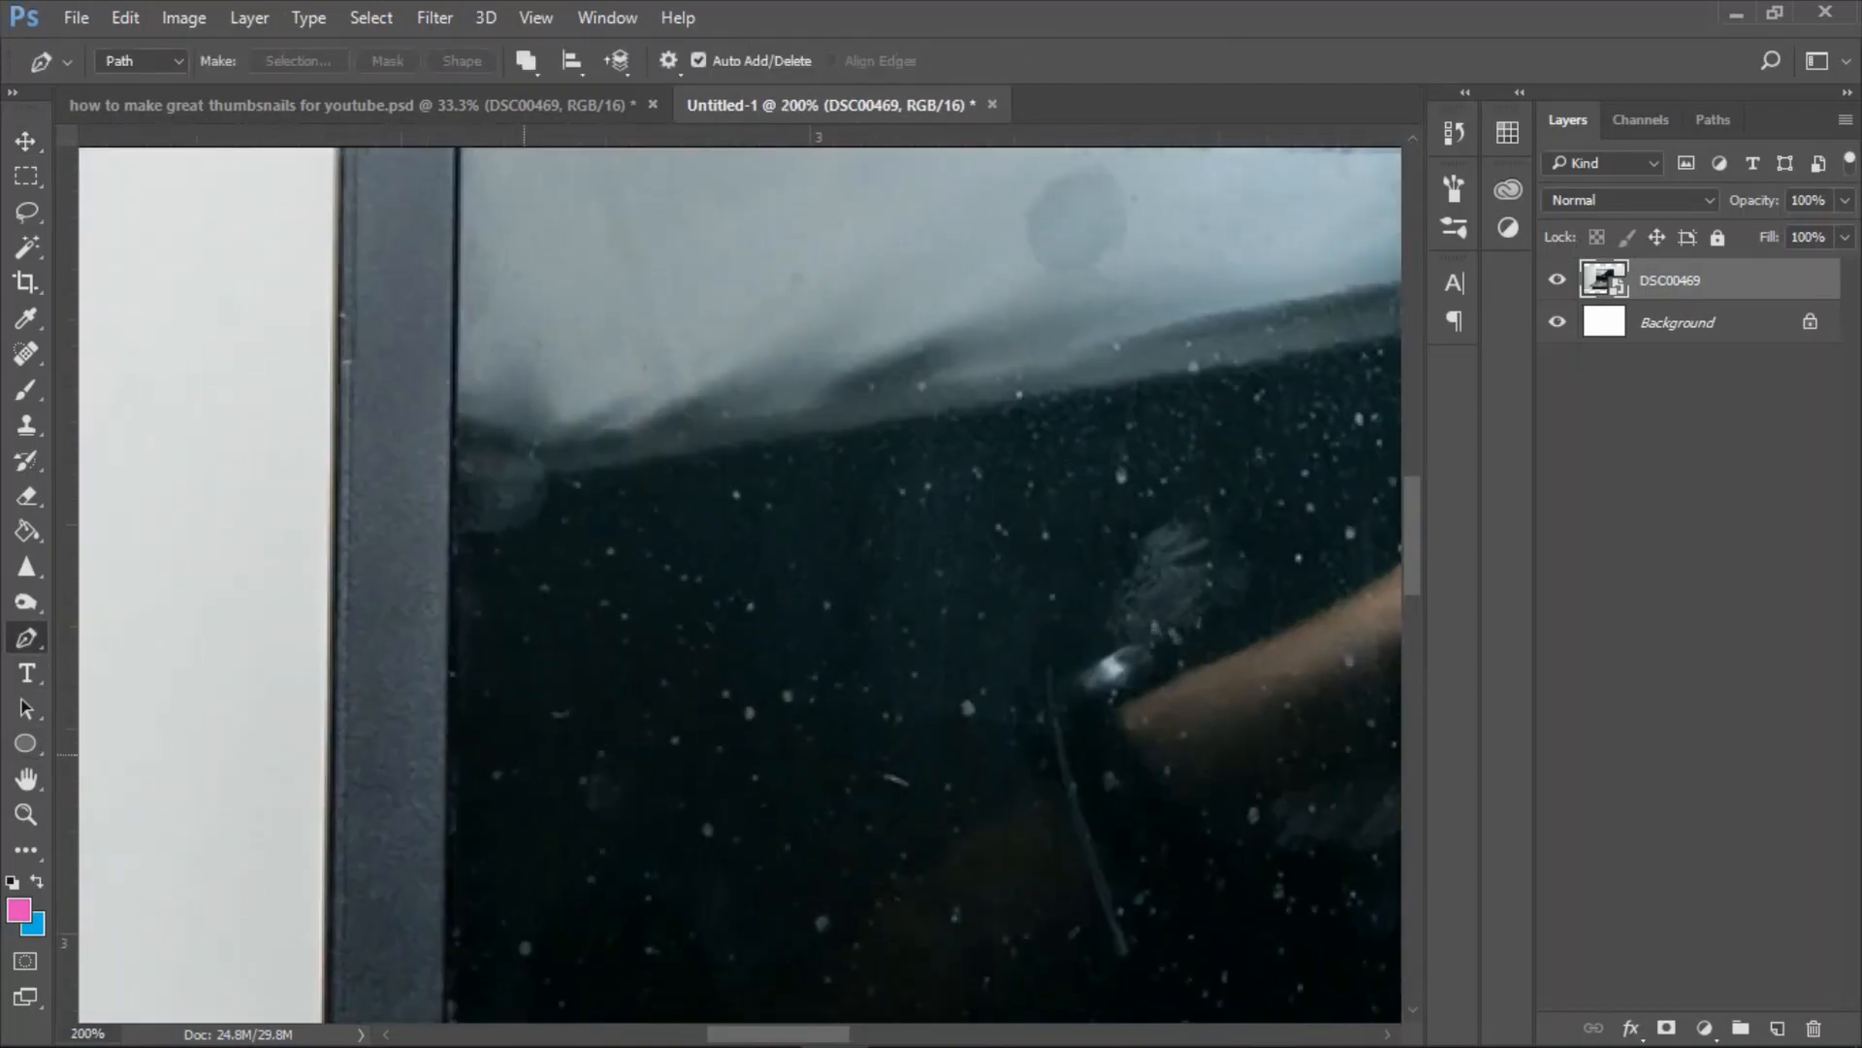
{"action": "left_click_drag", "start_coordinate": [349, 713], "coordinate": [669, 335]}
{"action": "left_click_drag", "start_coordinate": [656, 1011], "coordinate": [756, 522]}
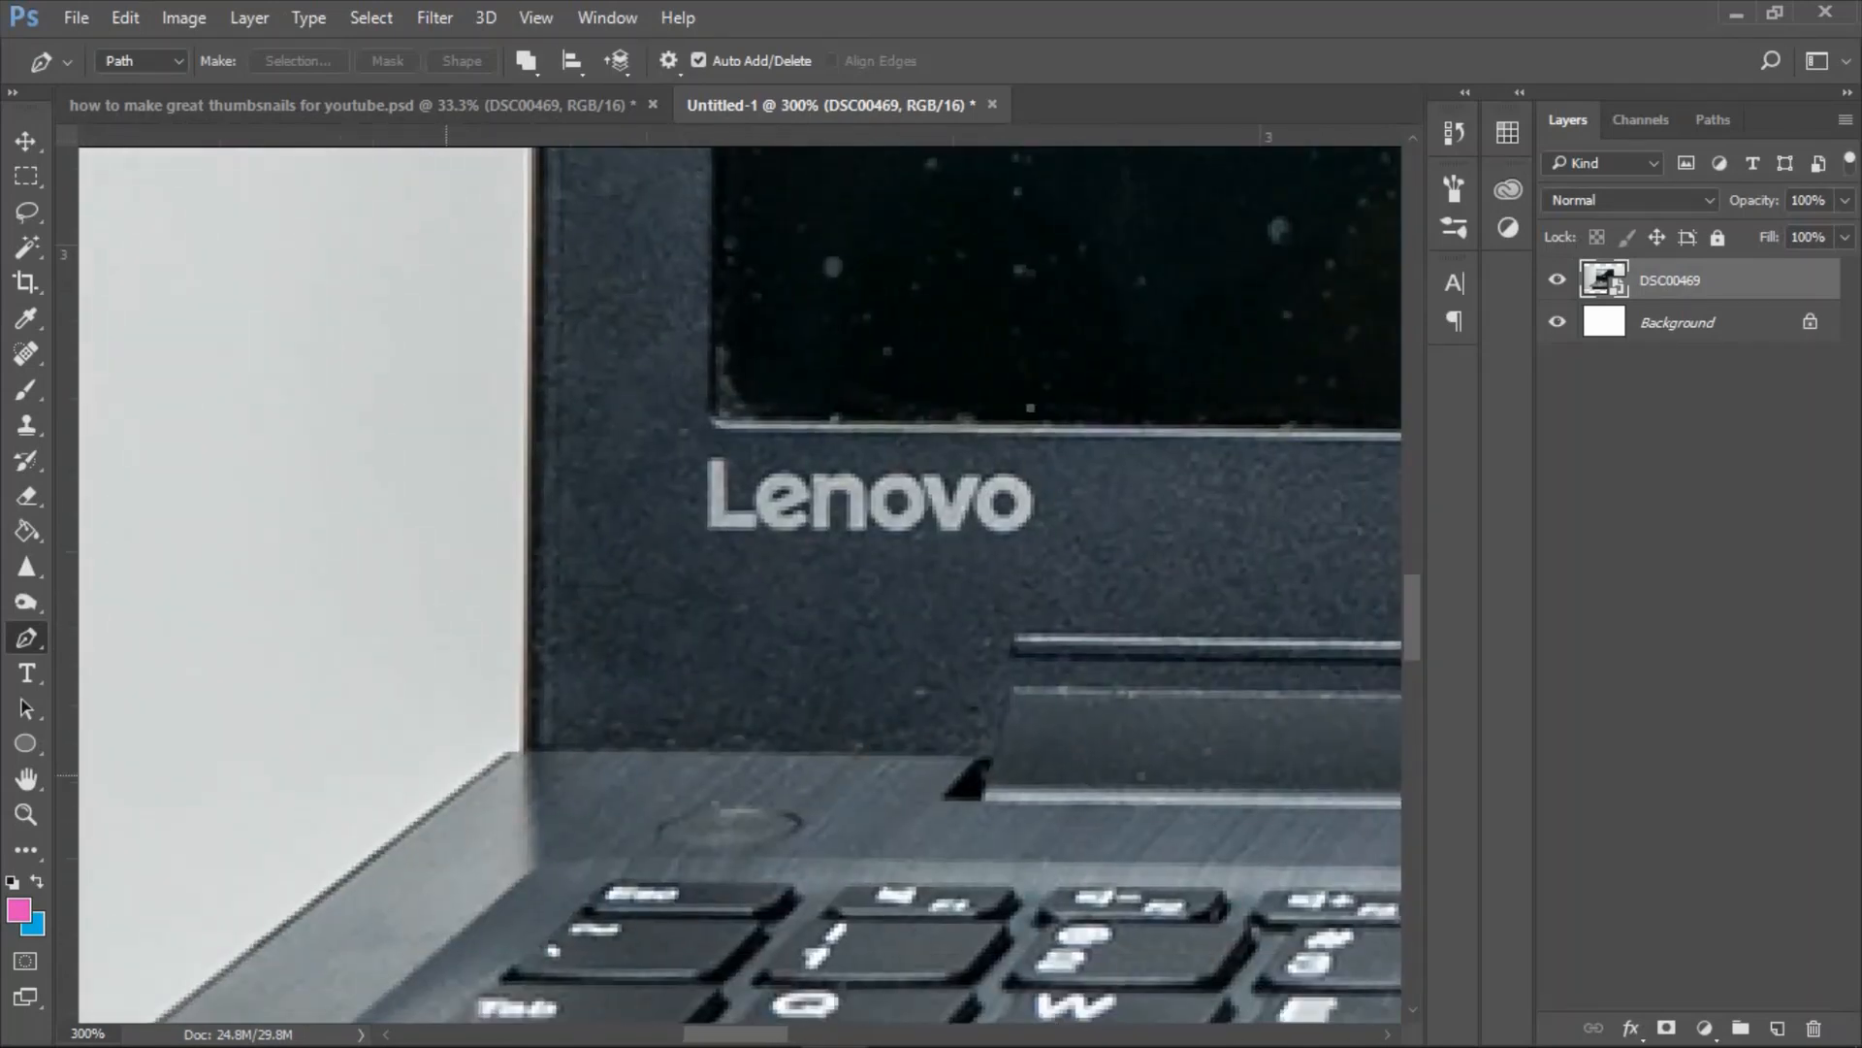
{"action": "left_click", "coordinate": [523, 748]}
Extend the Pen path up the left edge of the laptop lid and curve it around the upper-left corner.
{"action": "left_click_drag", "start_coordinate": [840, 252], "coordinate": [798, 691]}
{"action": "left_click_drag", "start_coordinate": [798, 281], "coordinate": [856, 757]}
{"action": "left_click_drag", "start_coordinate": [850, 216], "coordinate": [836, 713]}
{"action": "left_click", "coordinate": [489, 437]}
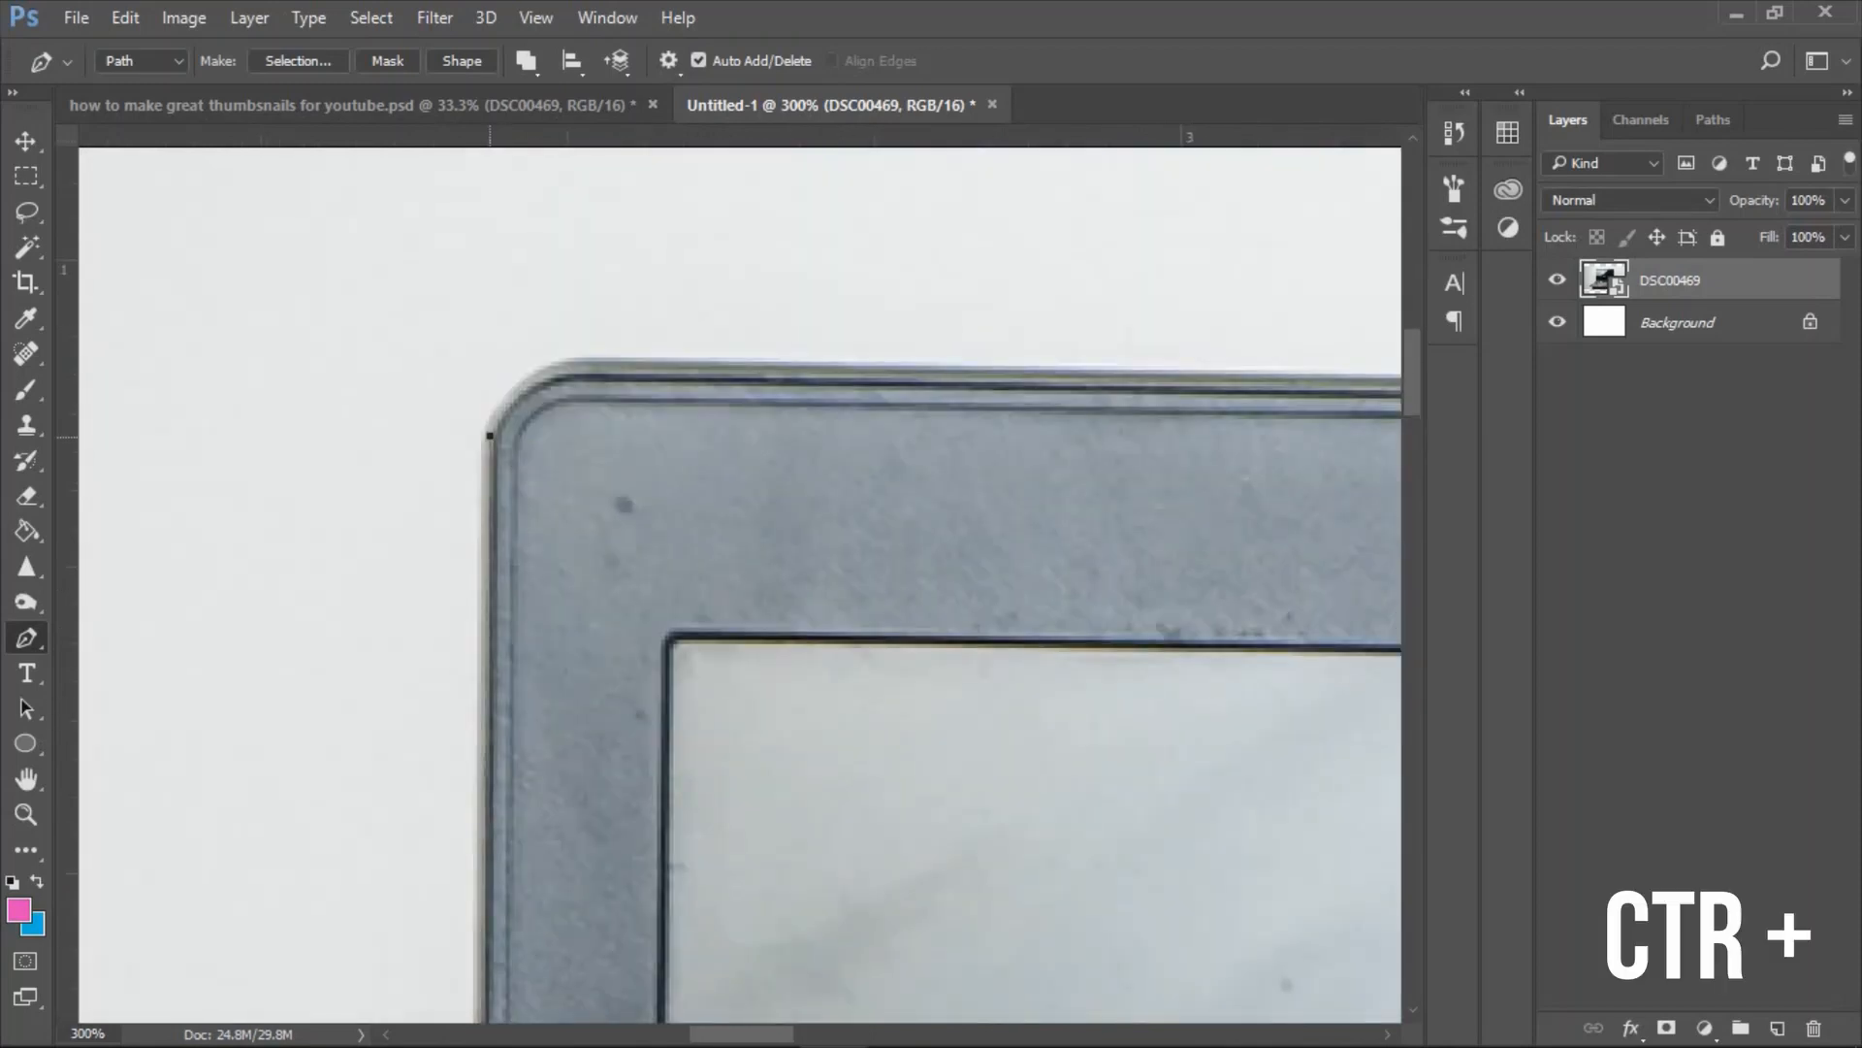
{"action": "left_click_drag", "start_coordinate": [634, 361], "coordinate": [779, 363]}
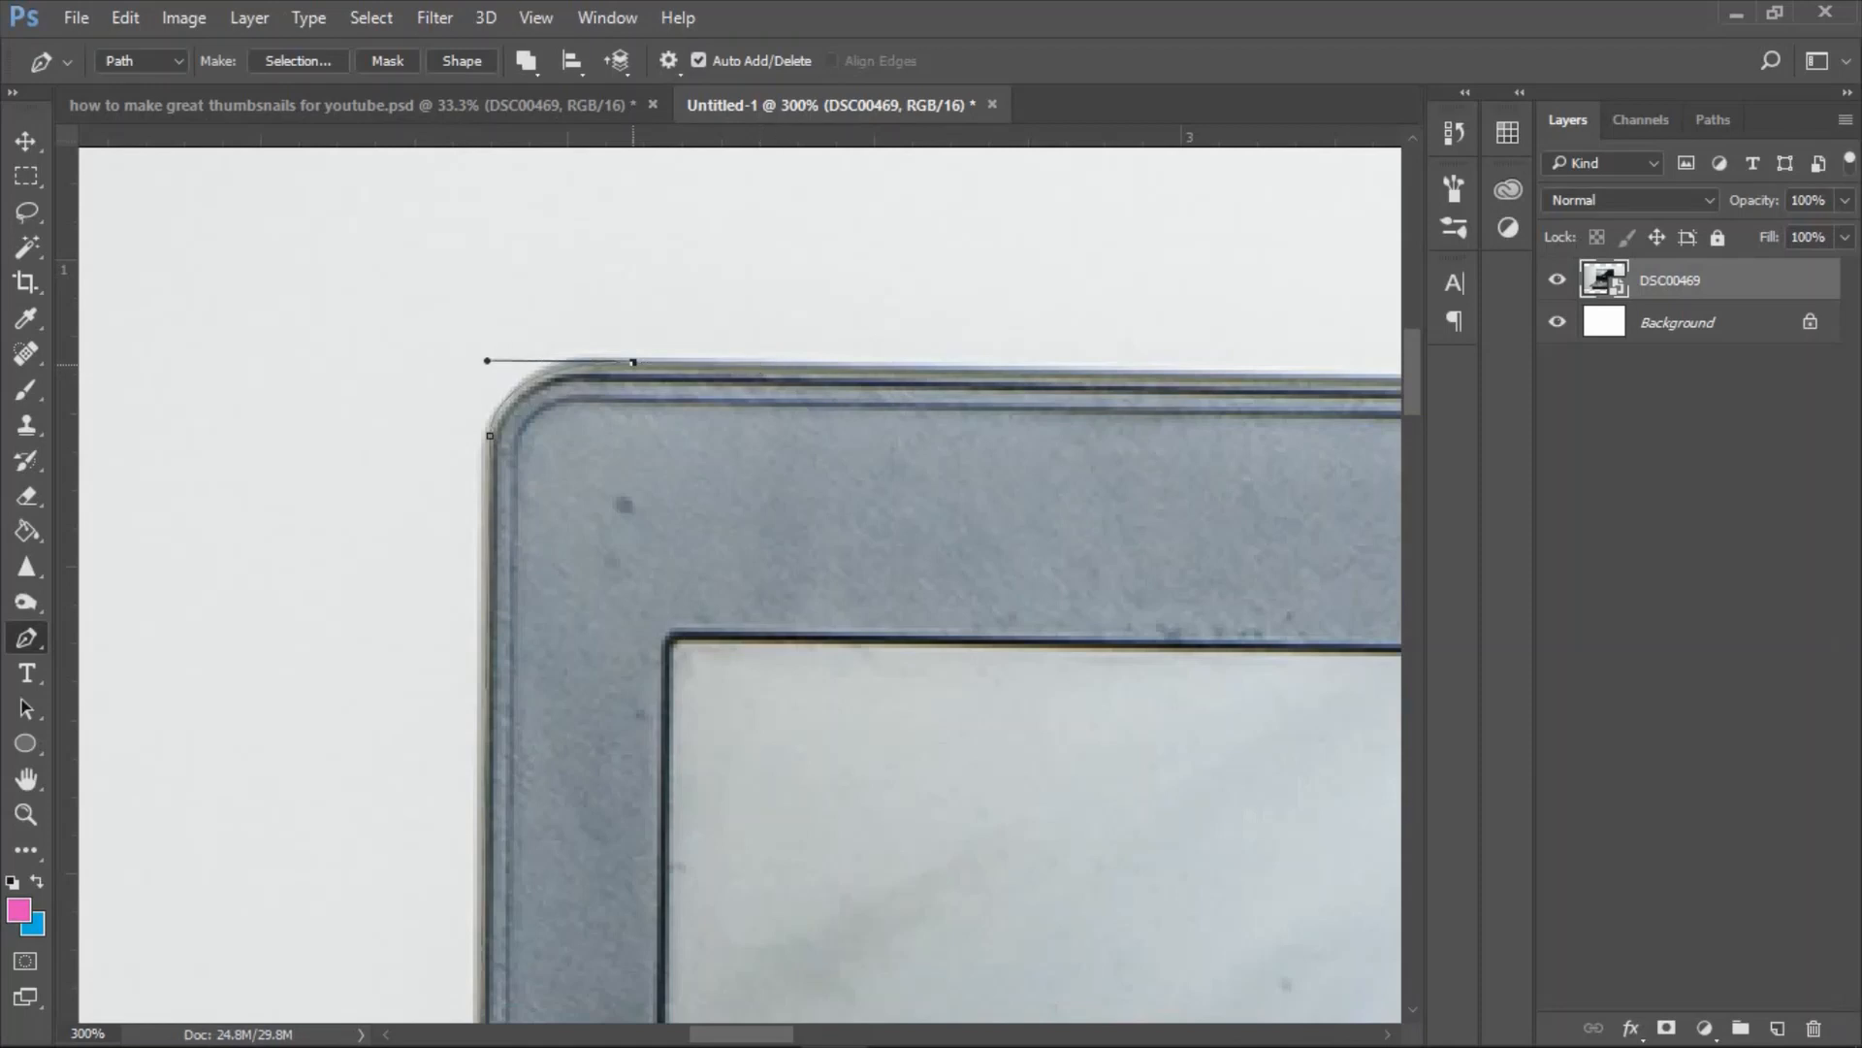
Continue the Pen path along the lid's top edge and curve it around the upper-right corner.
{"action": "left_click_drag", "start_coordinate": [1164, 582], "coordinate": [705, 588]}
{"action": "left_click_drag", "start_coordinate": [1339, 572], "coordinate": [300, 601]}
{"action": "left_click_drag", "start_coordinate": [1239, 607], "coordinate": [391, 590]}
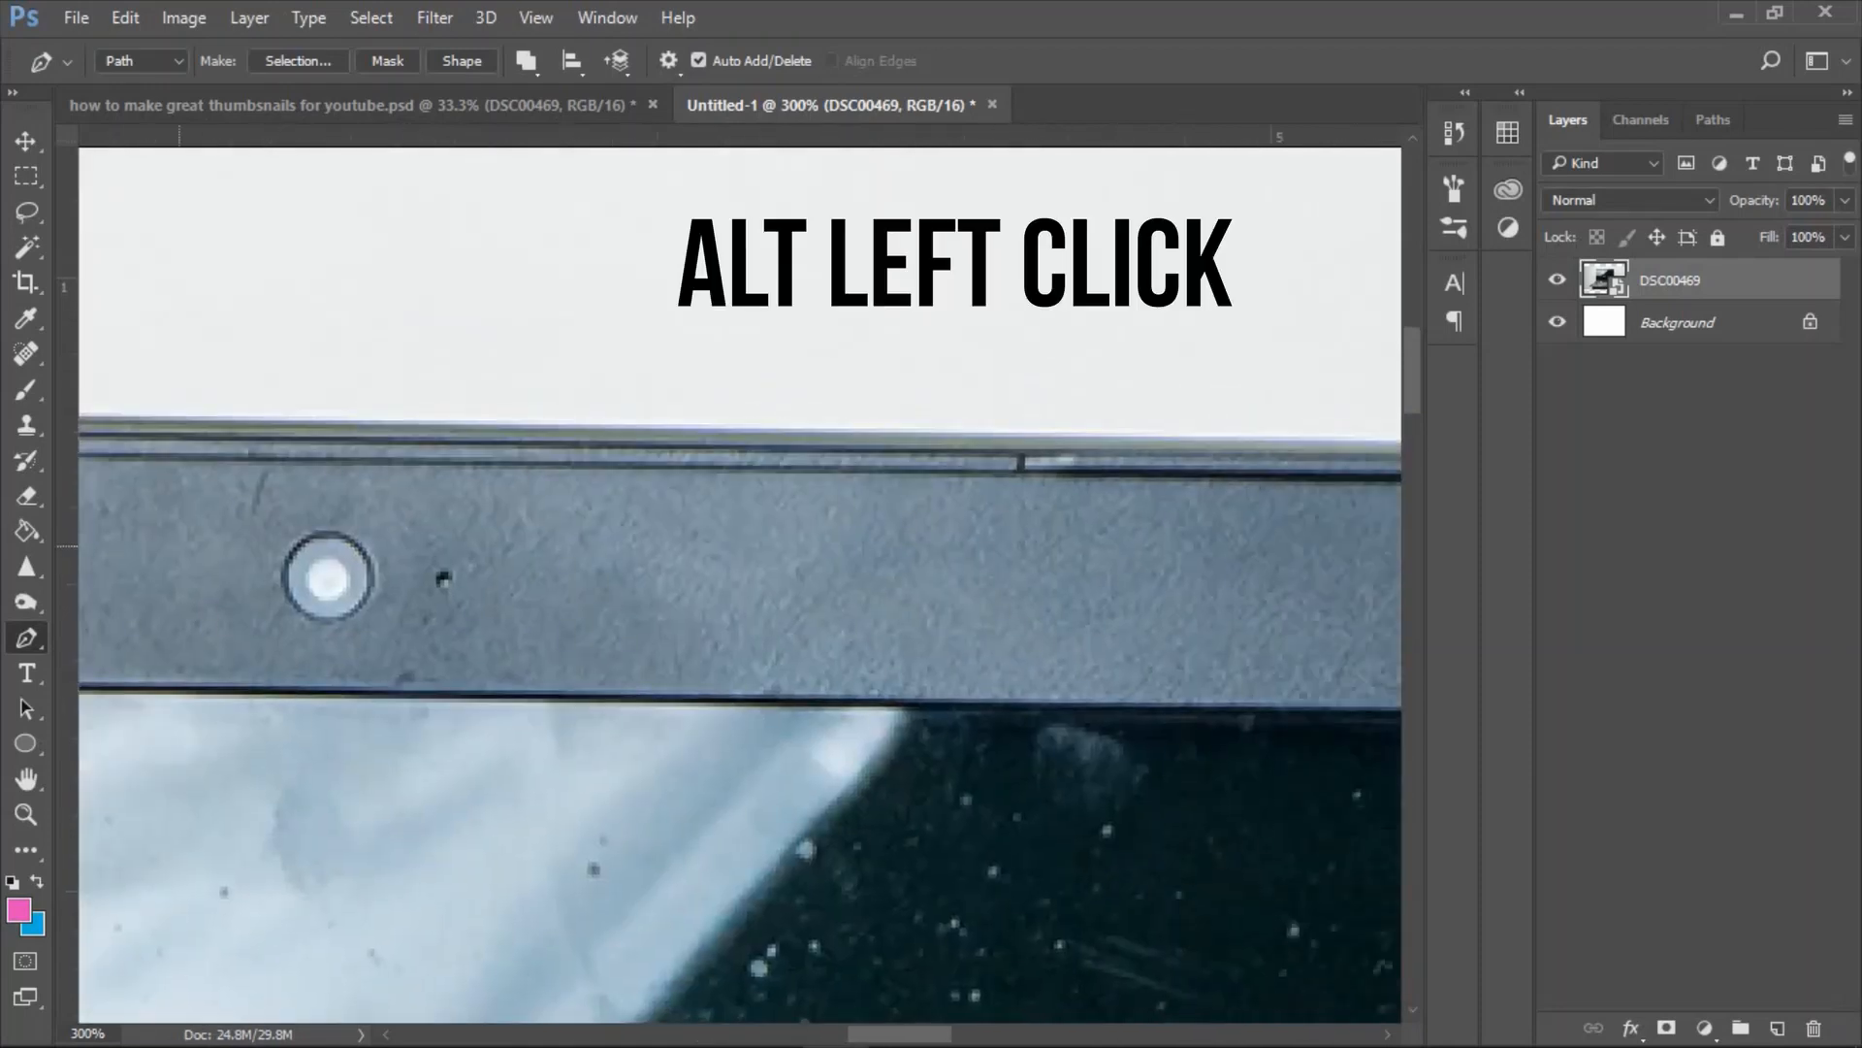
{"action": "left_click_drag", "start_coordinate": [1360, 601], "coordinate": [390, 596]}
{"action": "left_click_drag", "start_coordinate": [1202, 586], "coordinate": [637, 589]}
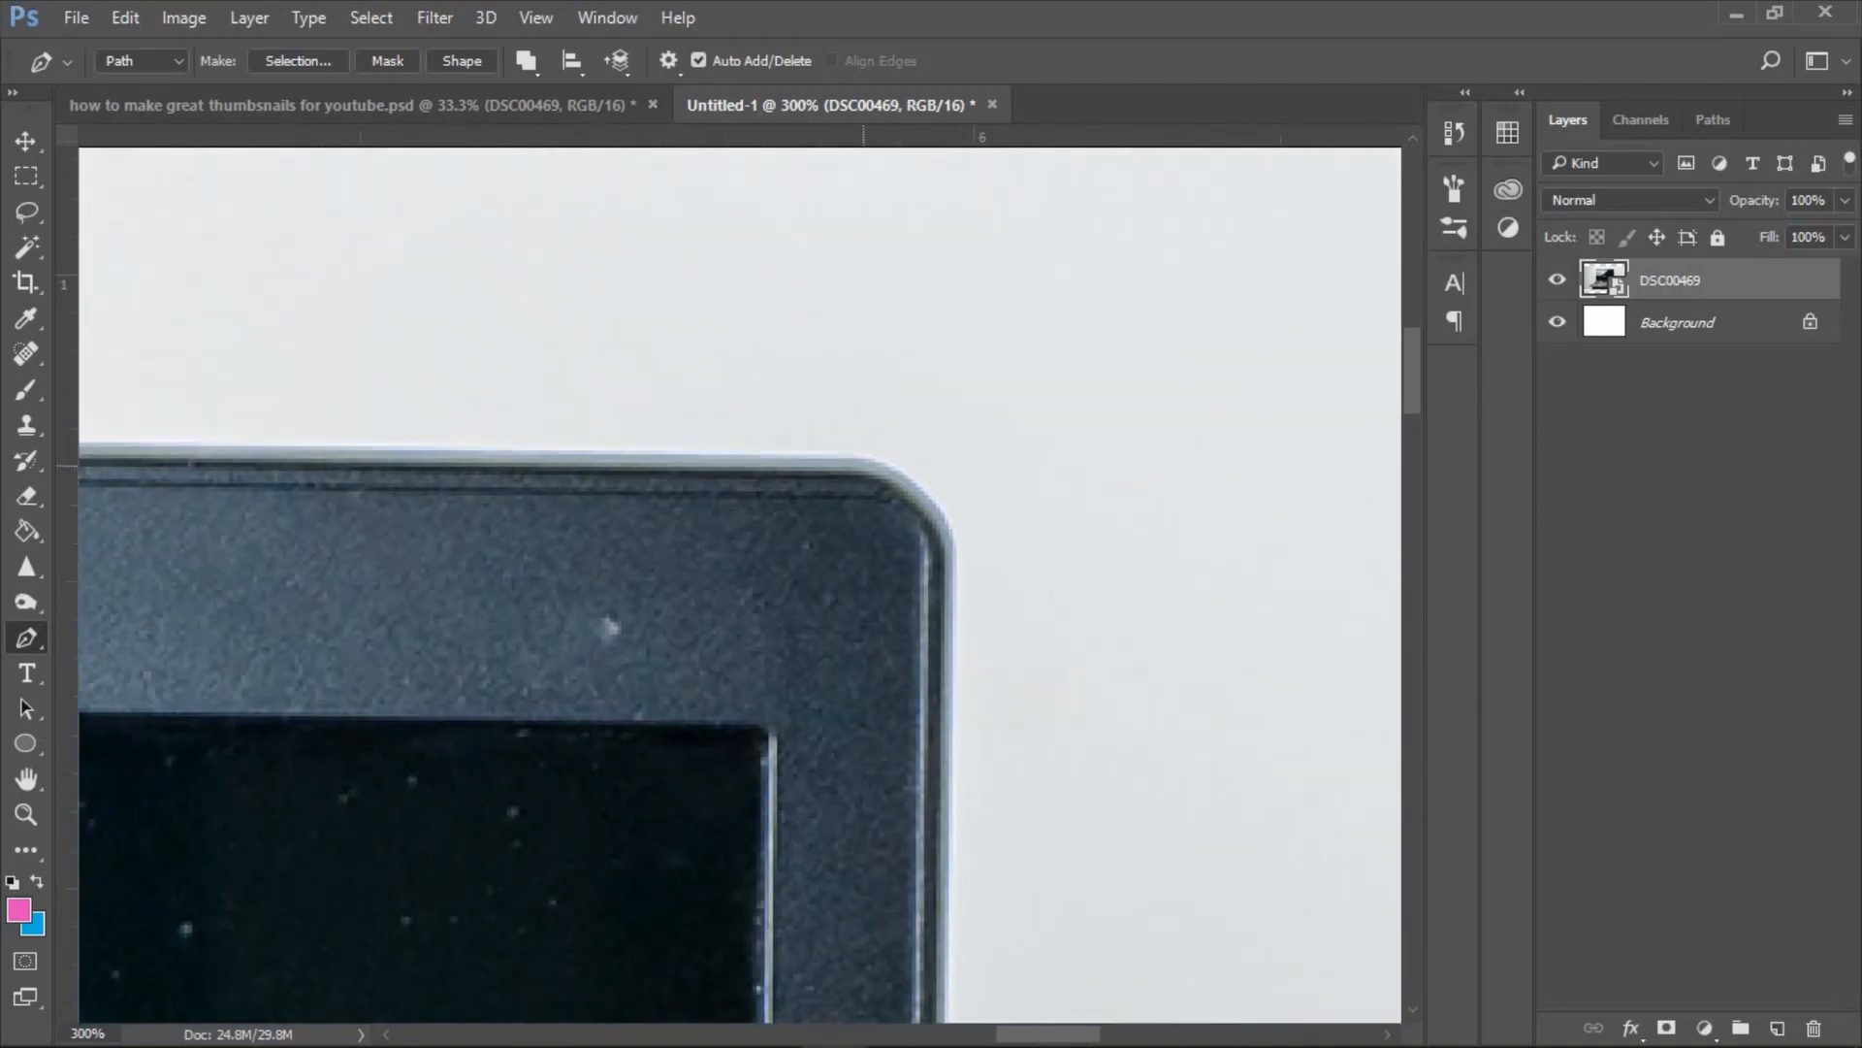
{"action": "left_click", "coordinate": [867, 462]}
{"action": "left_click_drag", "start_coordinate": [953, 591], "coordinate": [952, 648]}
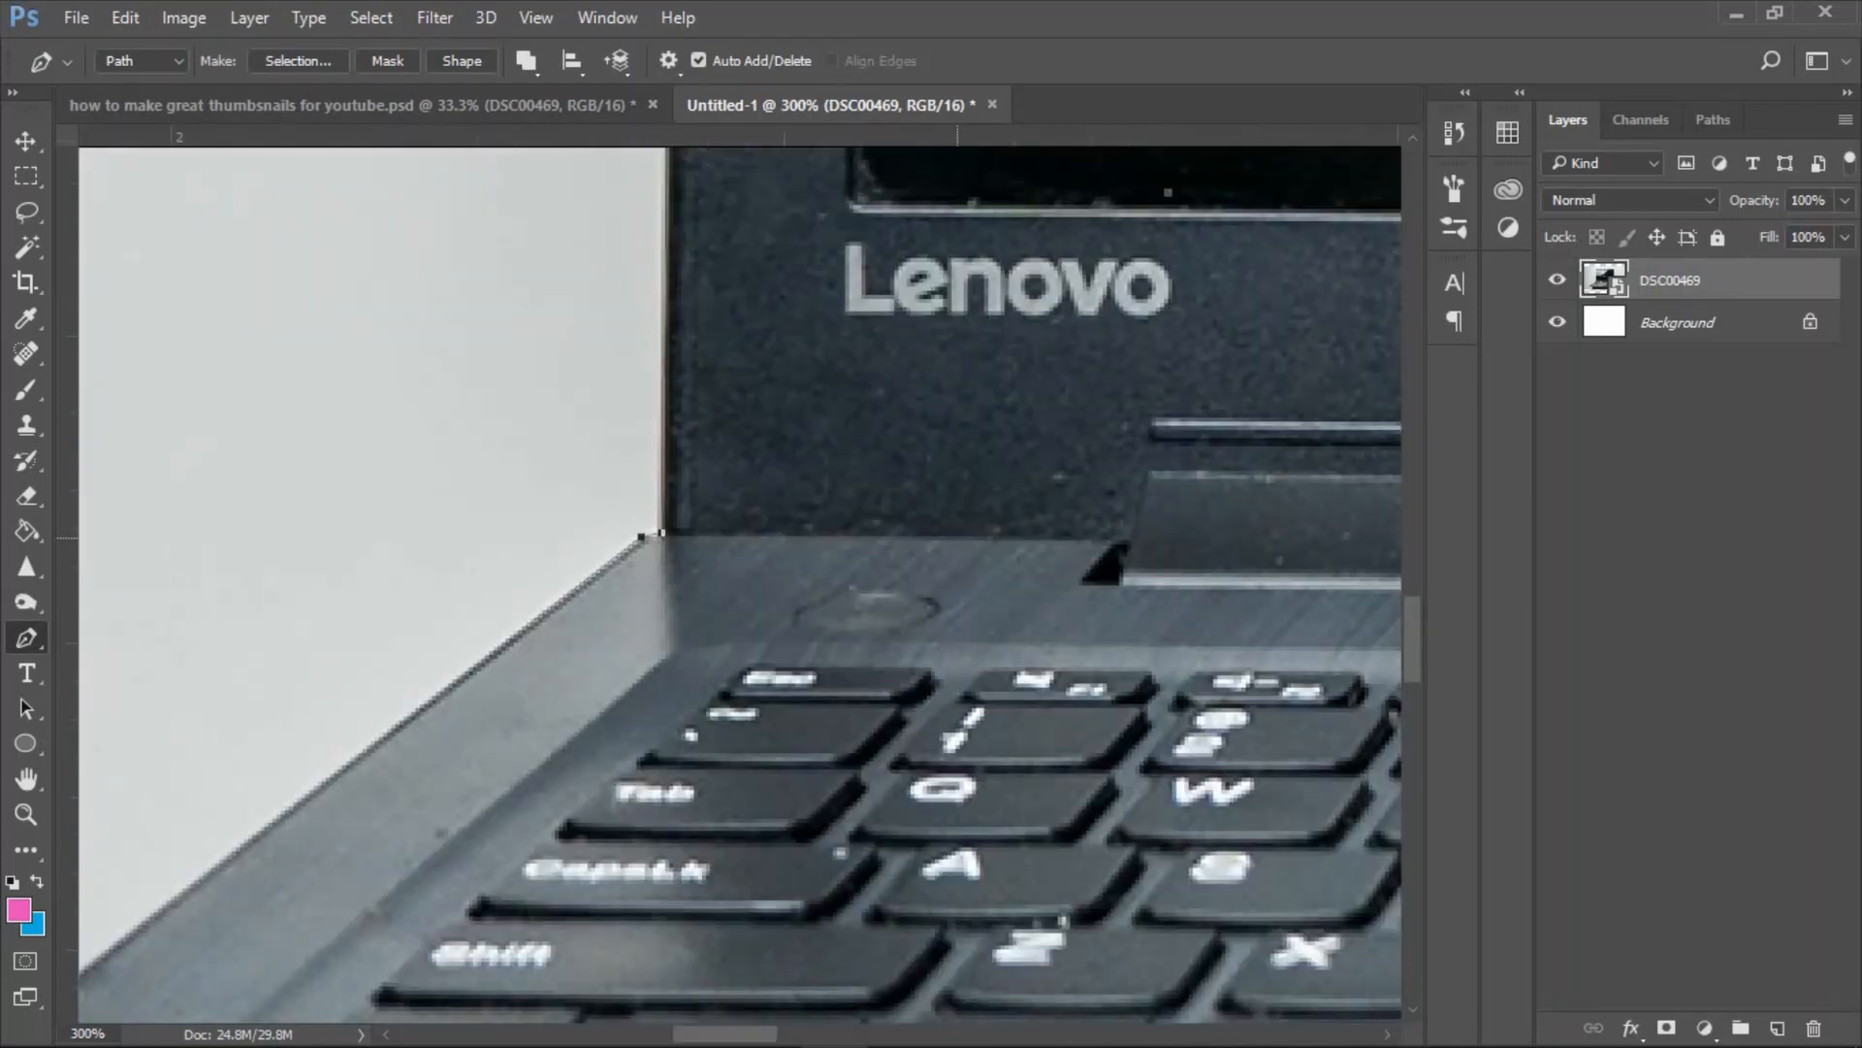
Convert the laptop path to an anti-aliased selection with a 1-pixel feather and copy the laptop onto a new layer.
{"action": "key", "text": "ctrl+0"}
{"action": "right_click", "coordinate": [791, 354]}
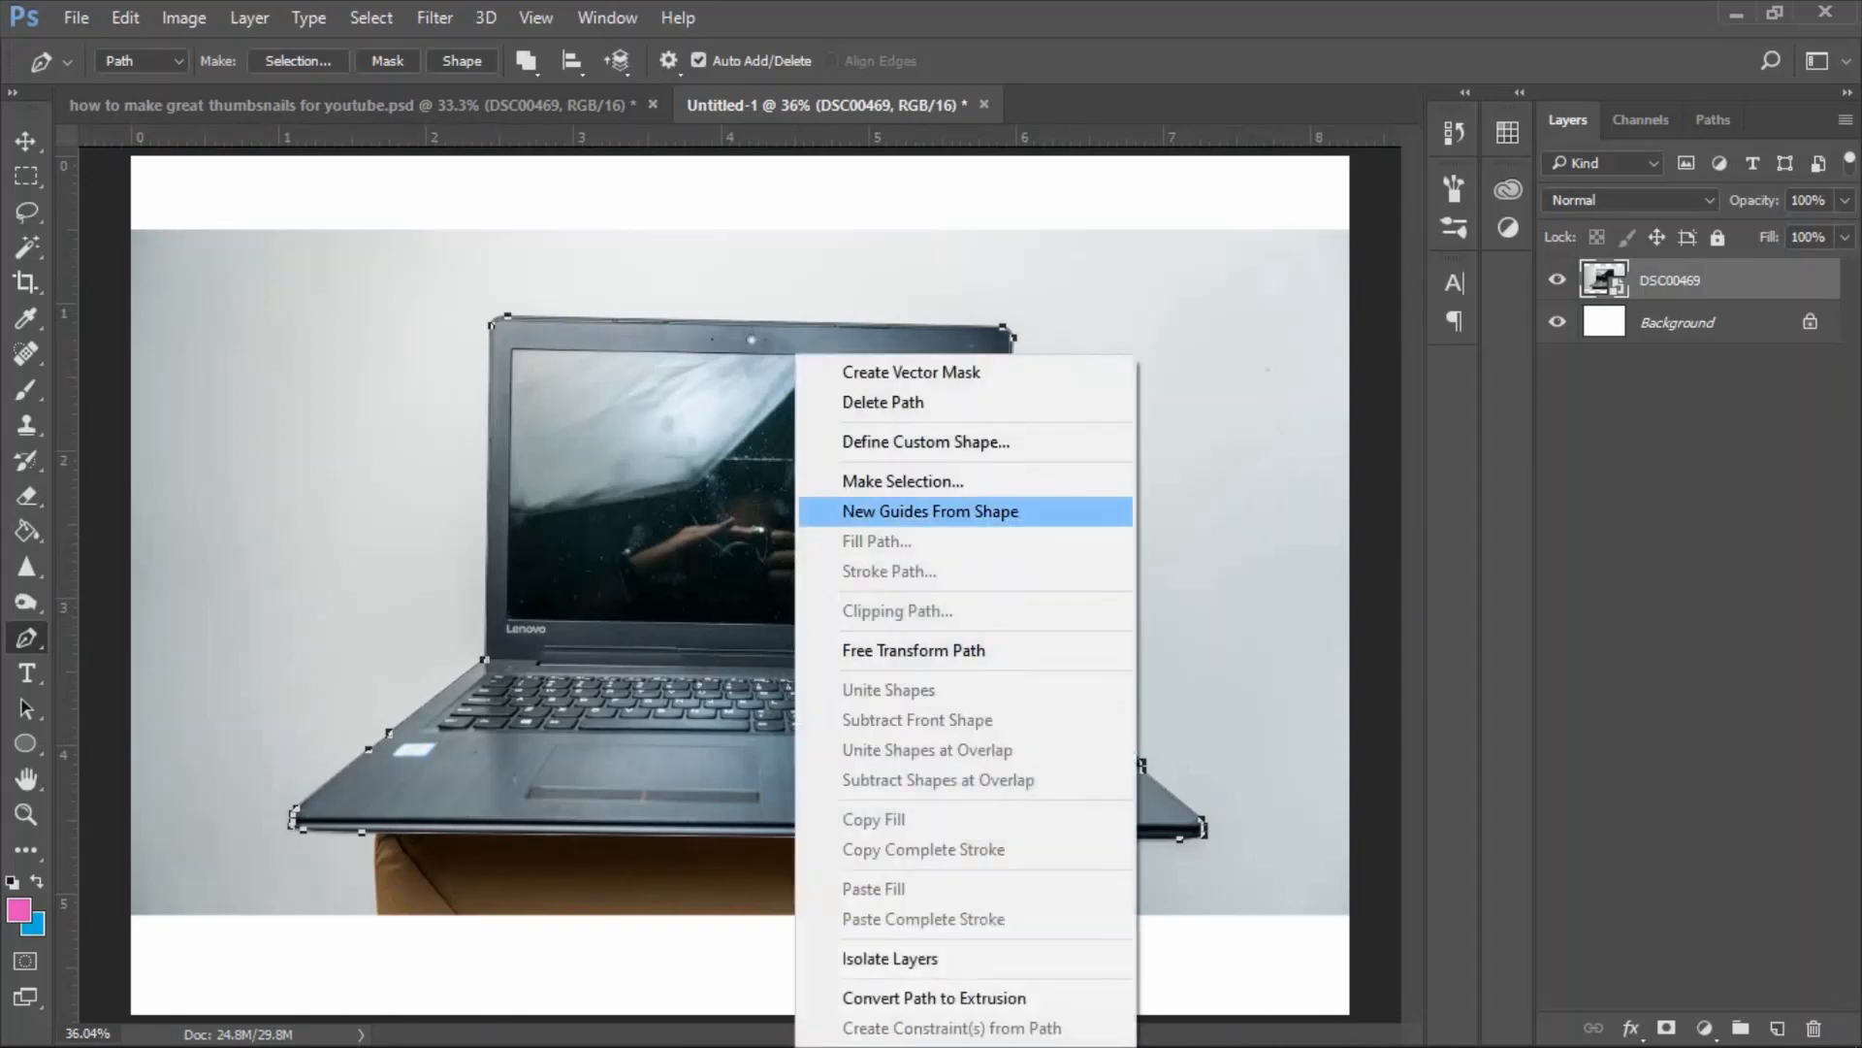
{"action": "left_click", "coordinate": [931, 478]}
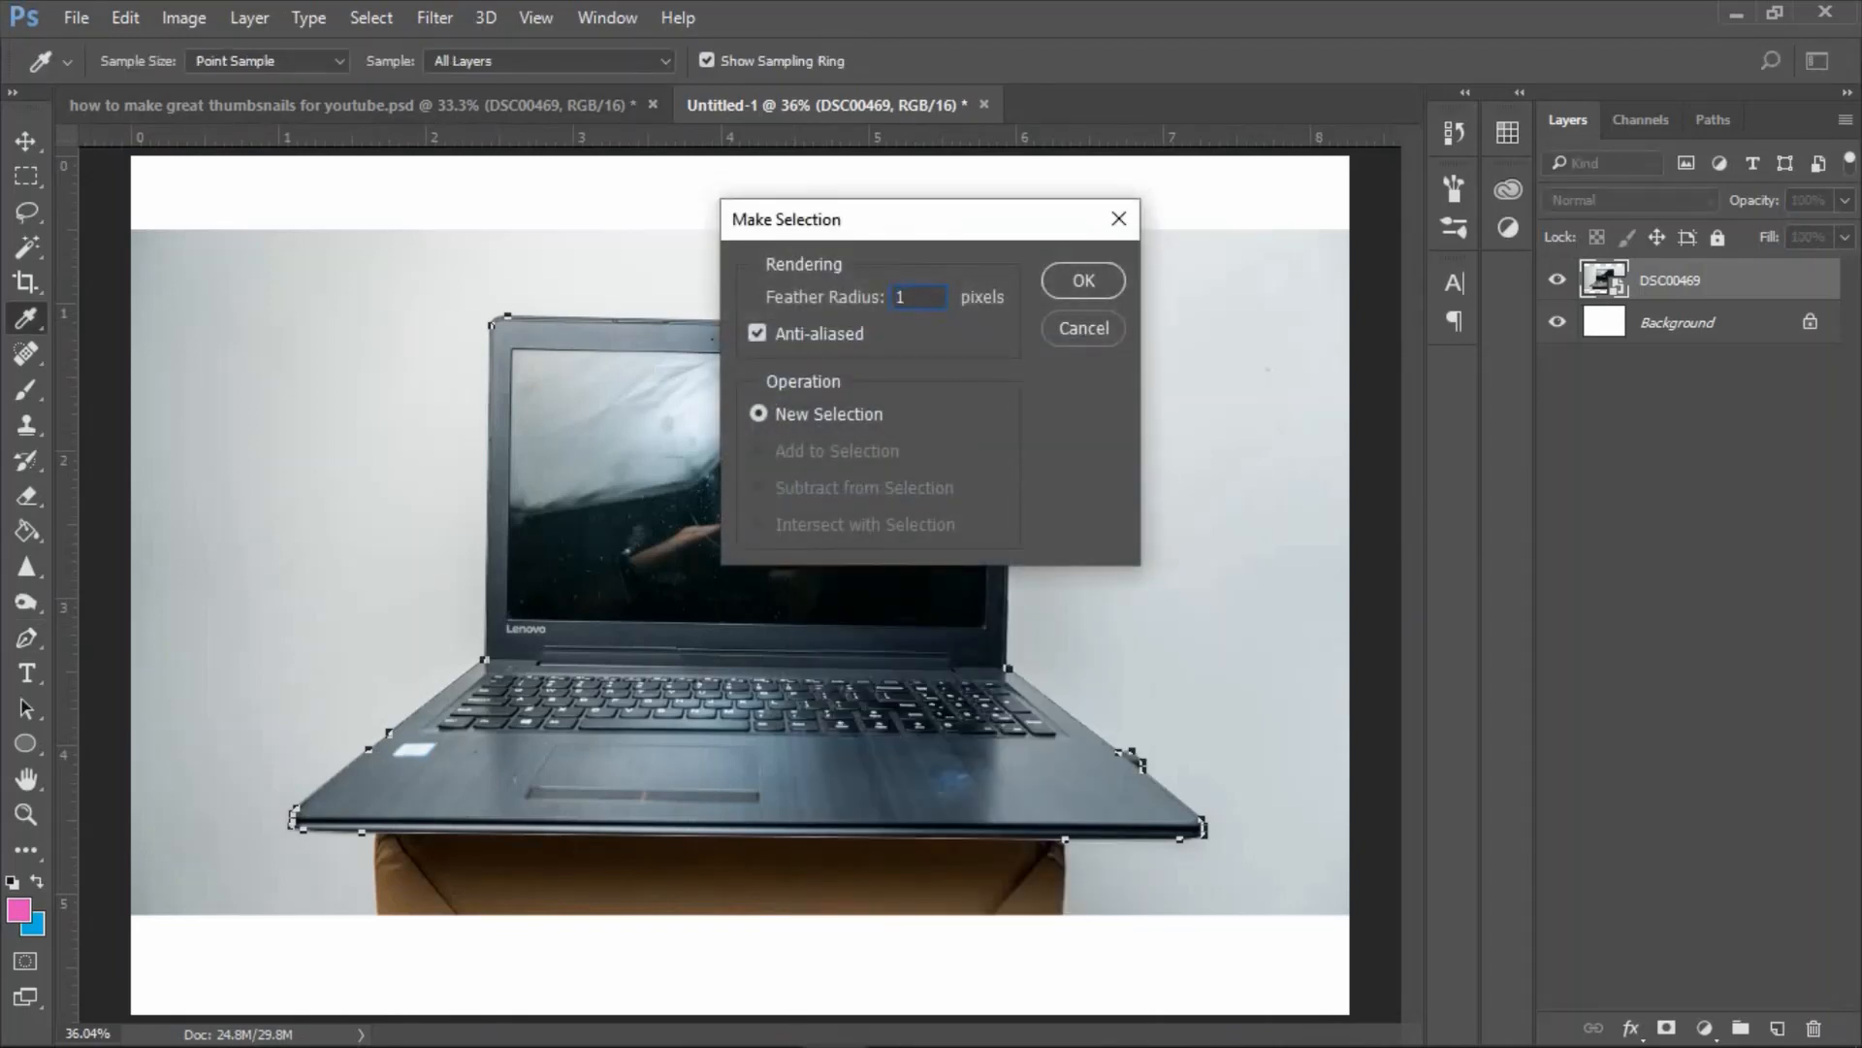
{"action": "key", "text": "Return"}
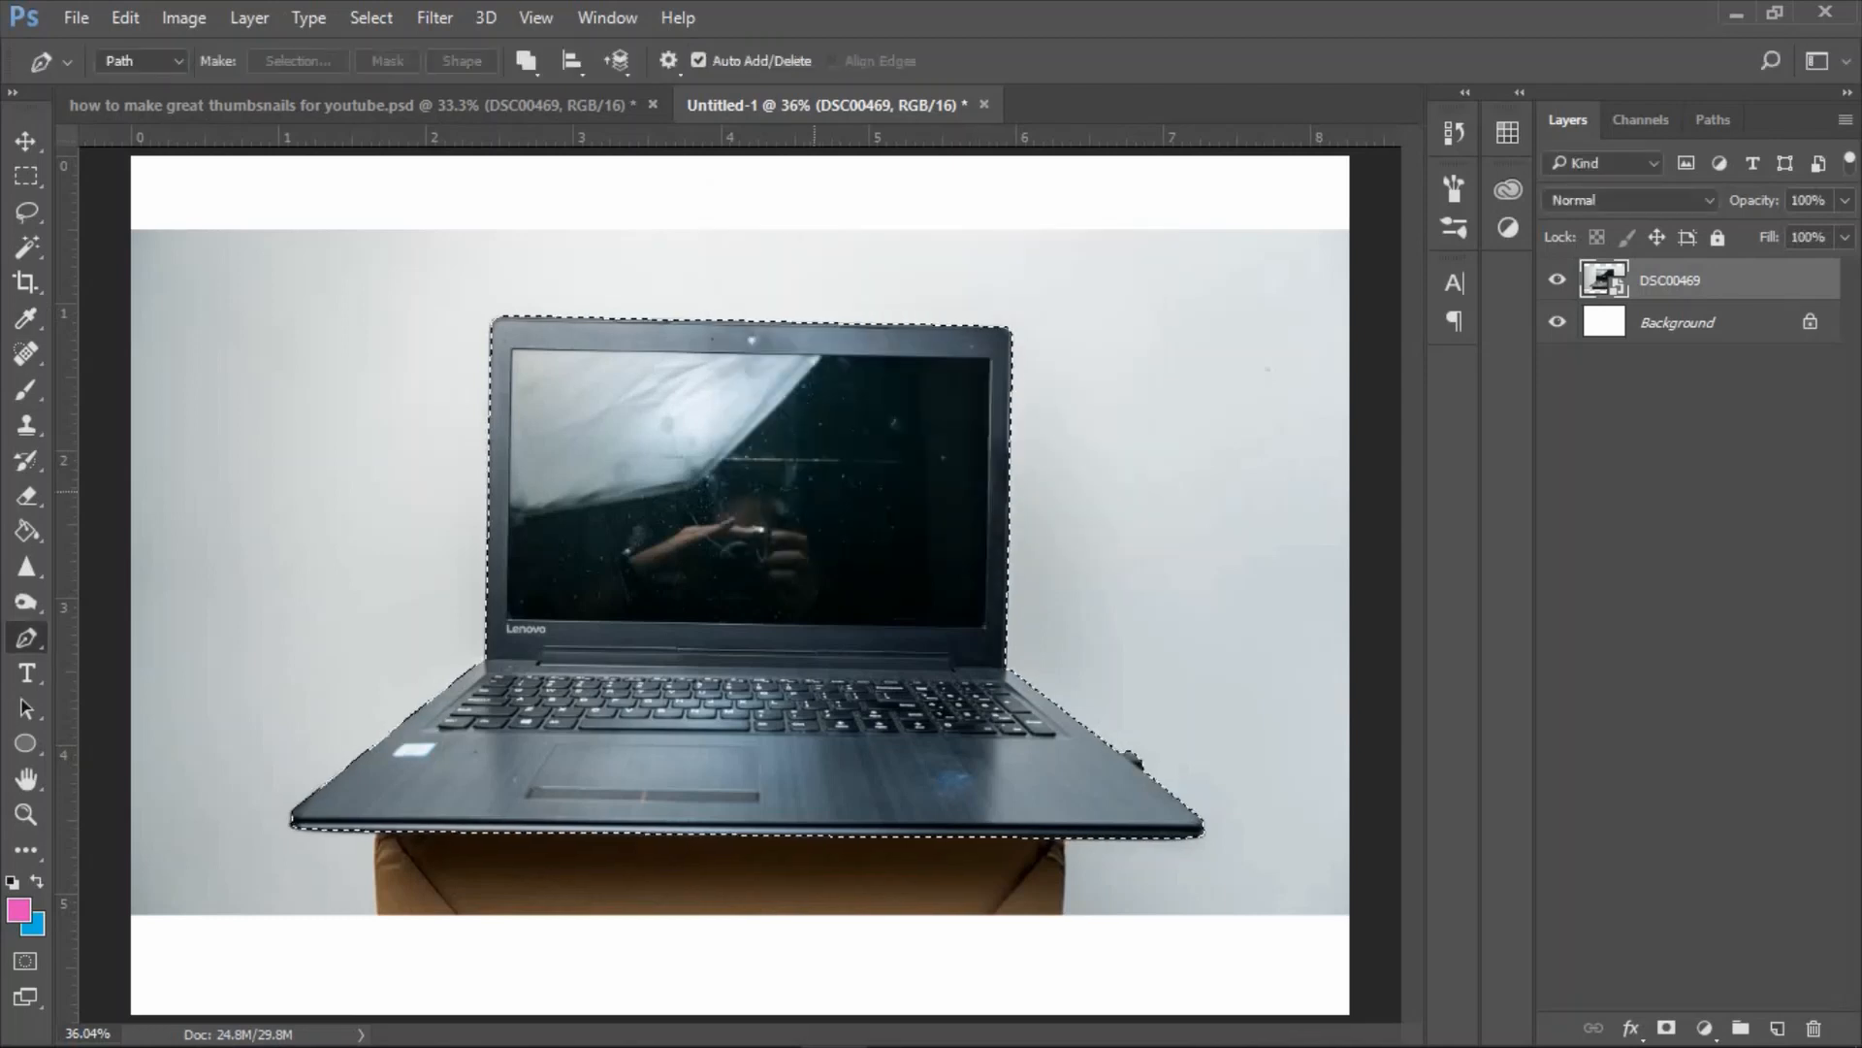
{"action": "key", "text": "ctrl+c"}
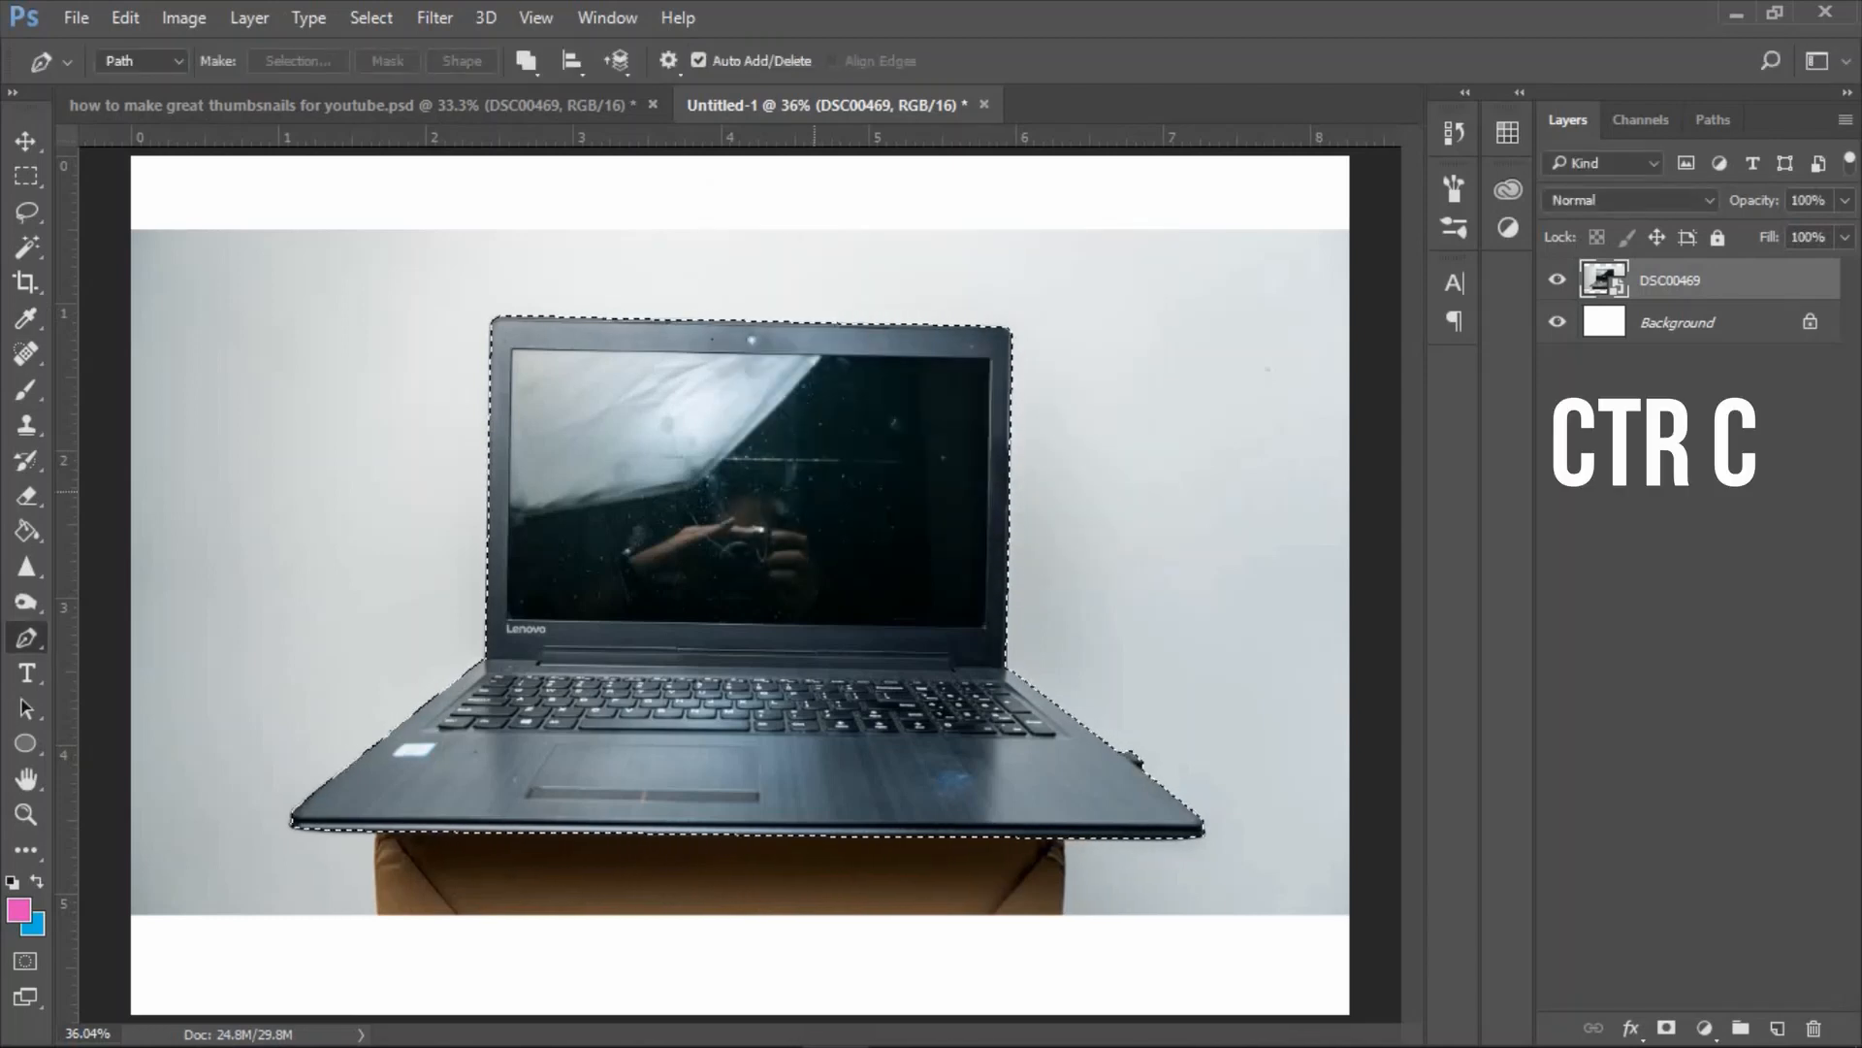
{"action": "key", "text": "ctrl+v"}
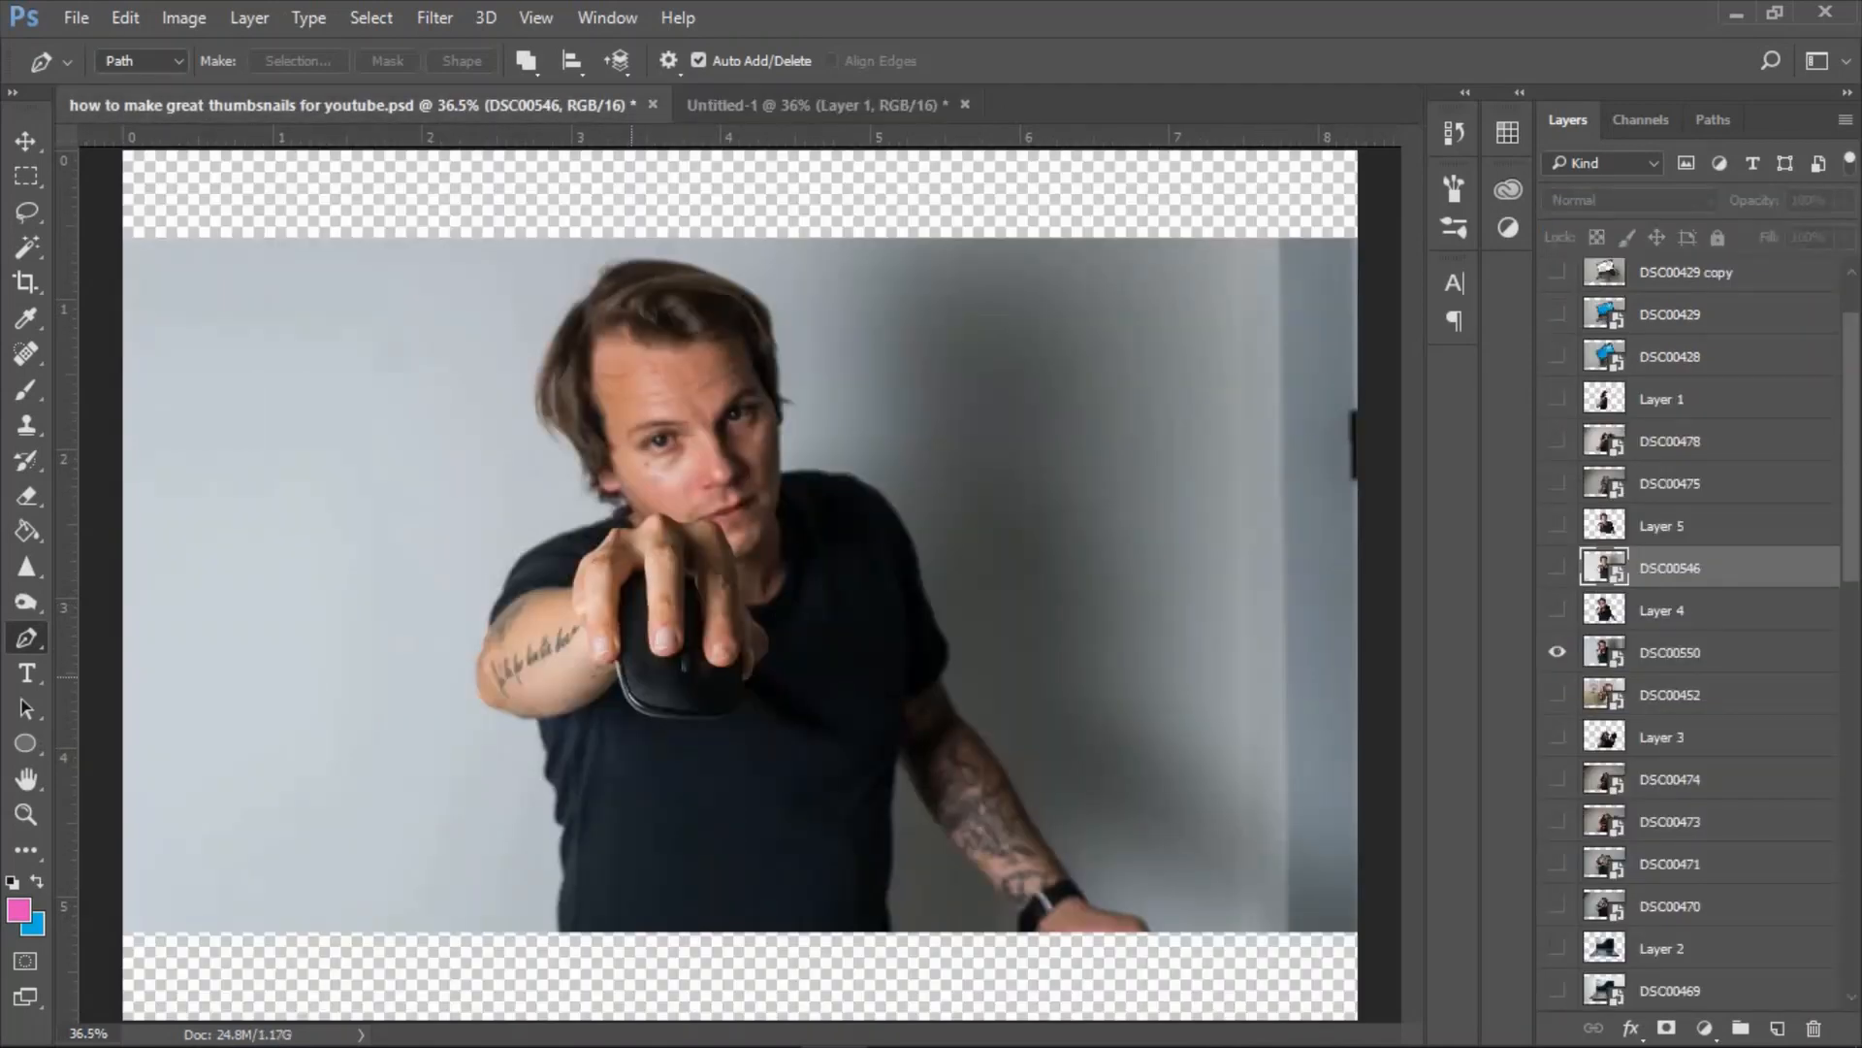
In the "how to make great thumbnails for youtube.psd" document, trace the man holding the mouse with the Pen tool and close the path.
{"action": "key", "text": "ctrl+plus"}
{"action": "key", "text": "ctrl+plus"}
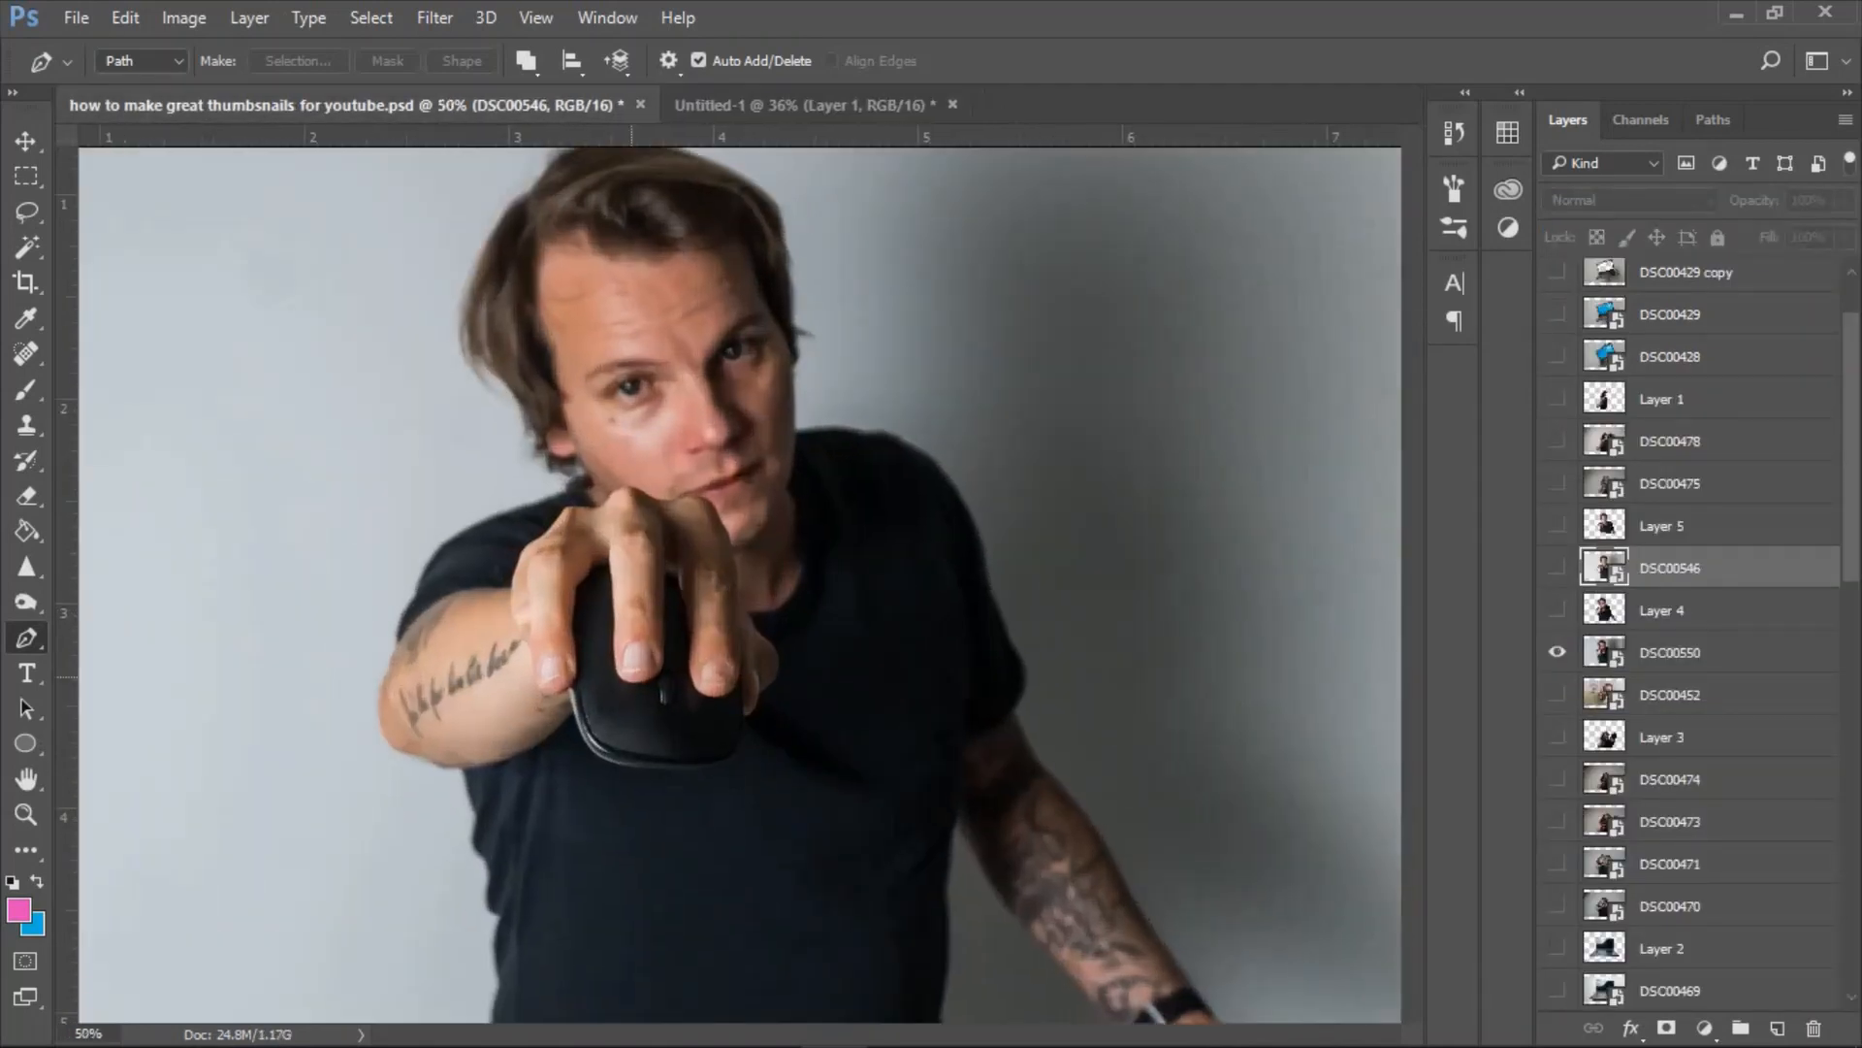
{"action": "left_click_drag", "start_coordinate": [716, 687], "coordinate": [764, 302]}
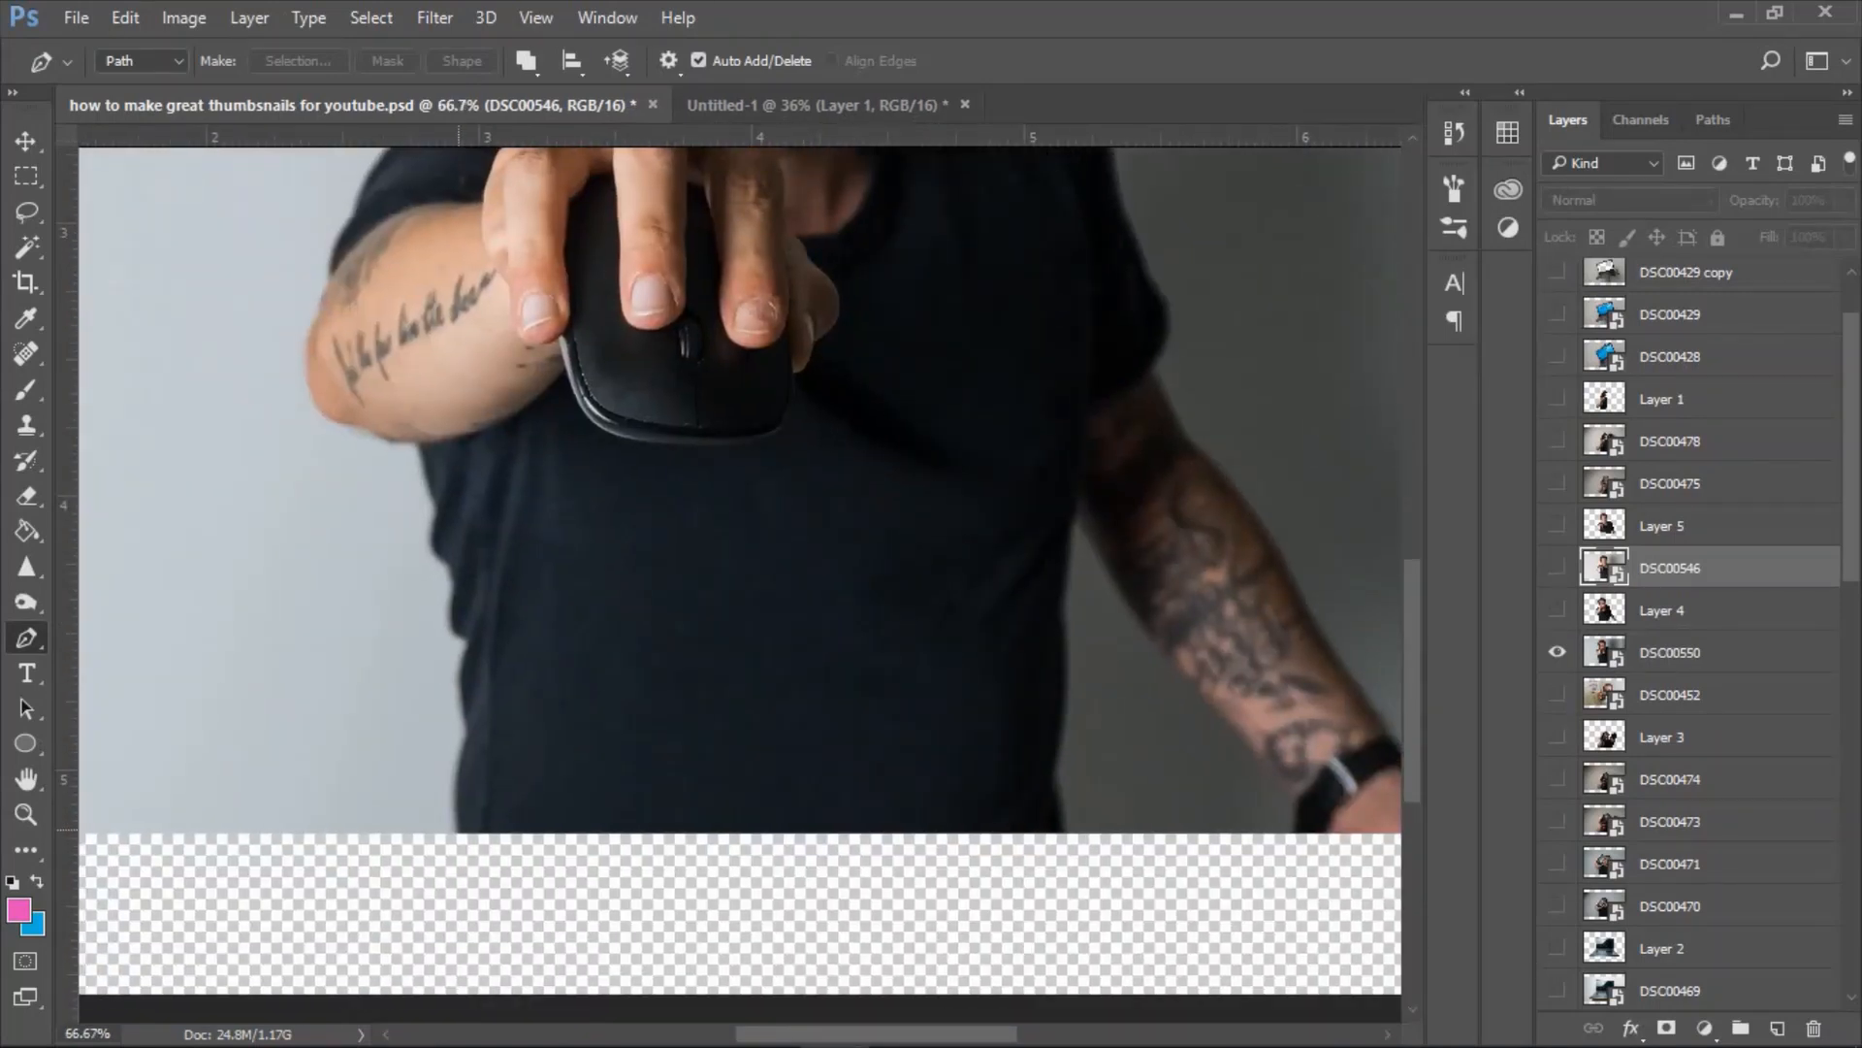
{"action": "key", "text": "ctrl+plus"}
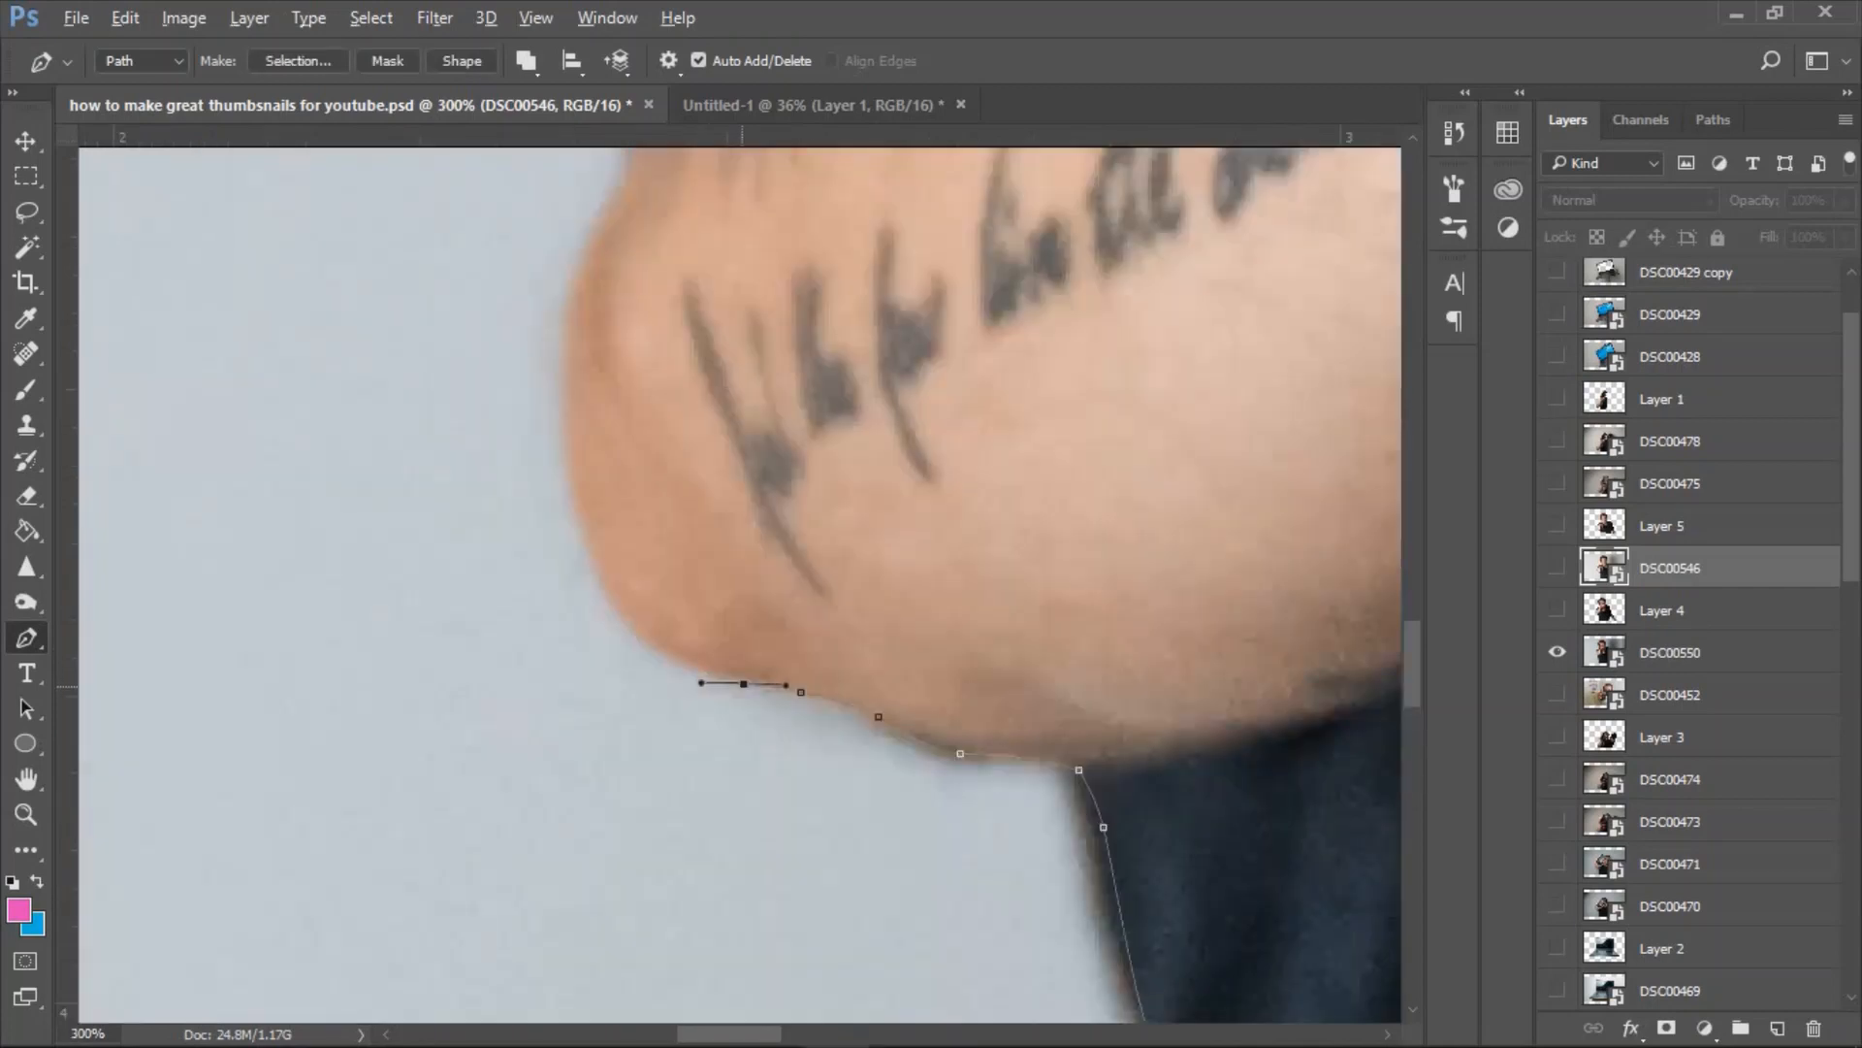
{"action": "left_click_drag", "start_coordinate": [605, 585], "coordinate": [645, 676]}
{"action": "left_click_drag", "start_coordinate": [804, 488], "coordinate": [818, 745]}
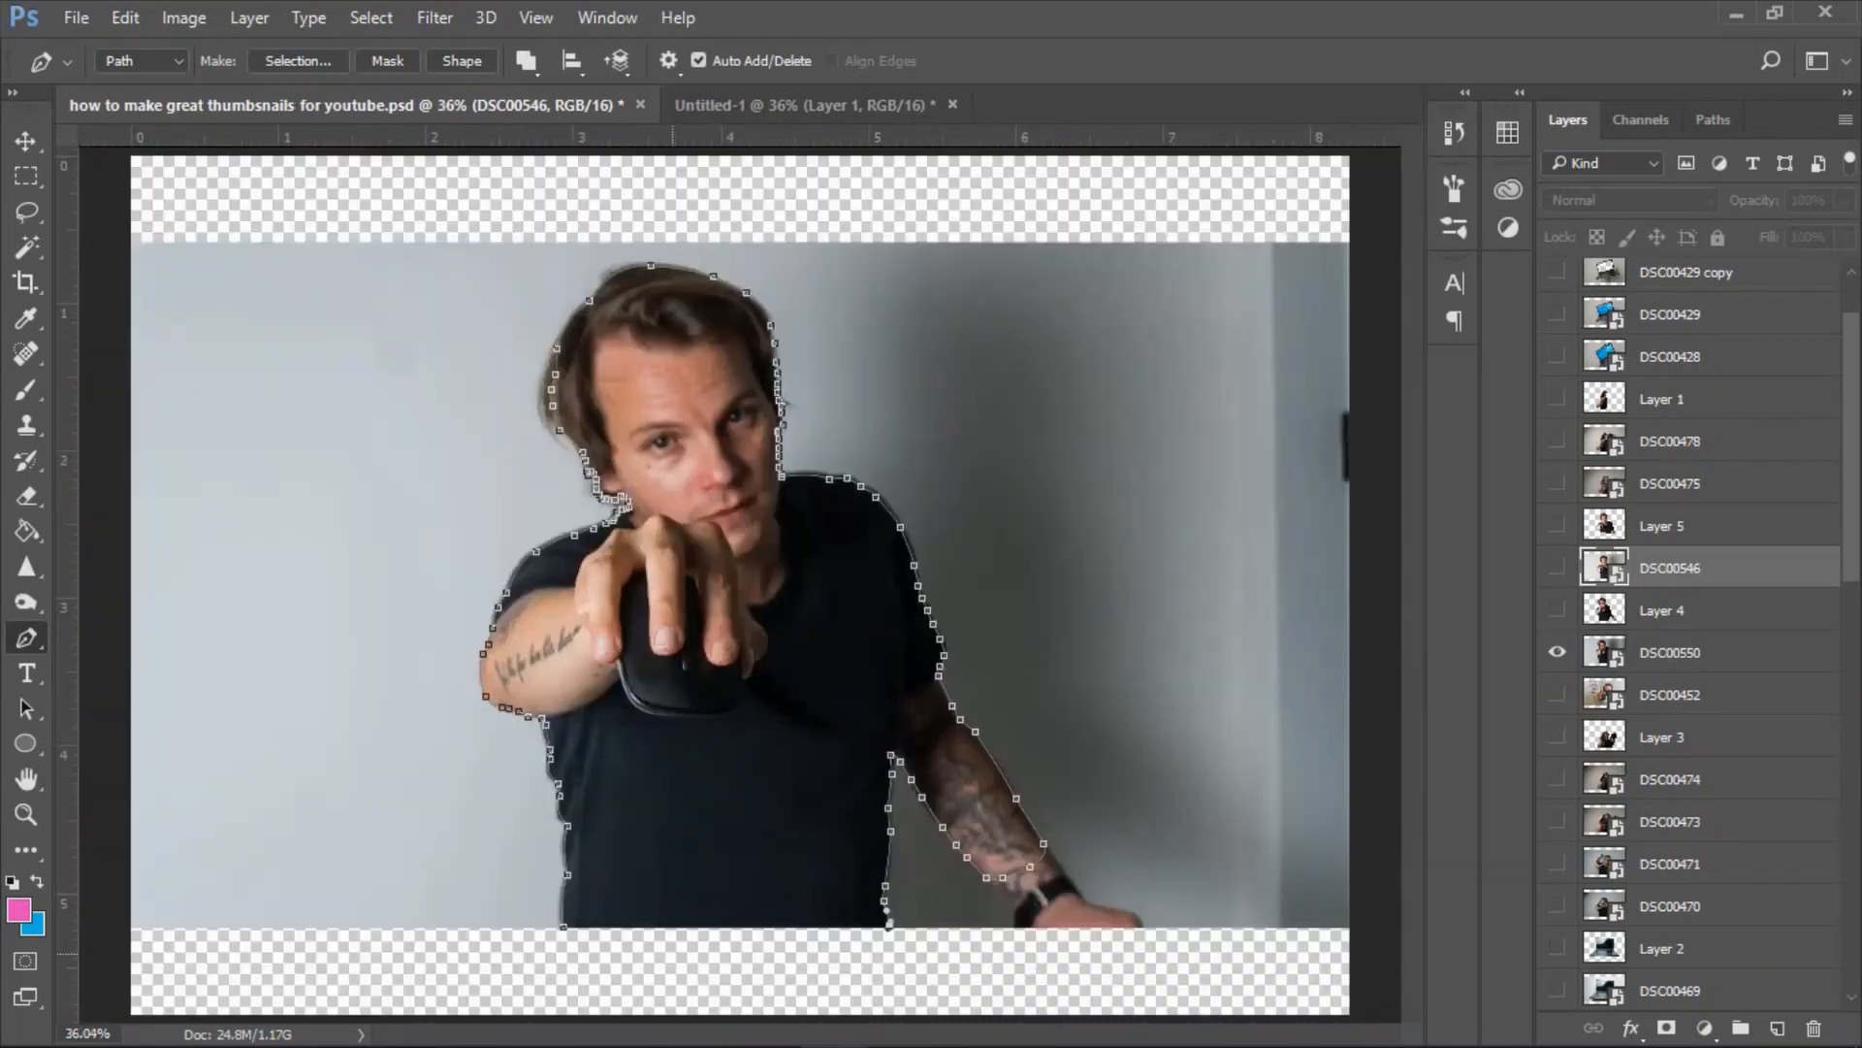
{"action": "left_click", "coordinate": [563, 928]}
Convert the man's path to an anti-aliased selection with a 1-pixel feather and make DSC00550 the active layer.
{"action": "right_click", "coordinate": [661, 728]}
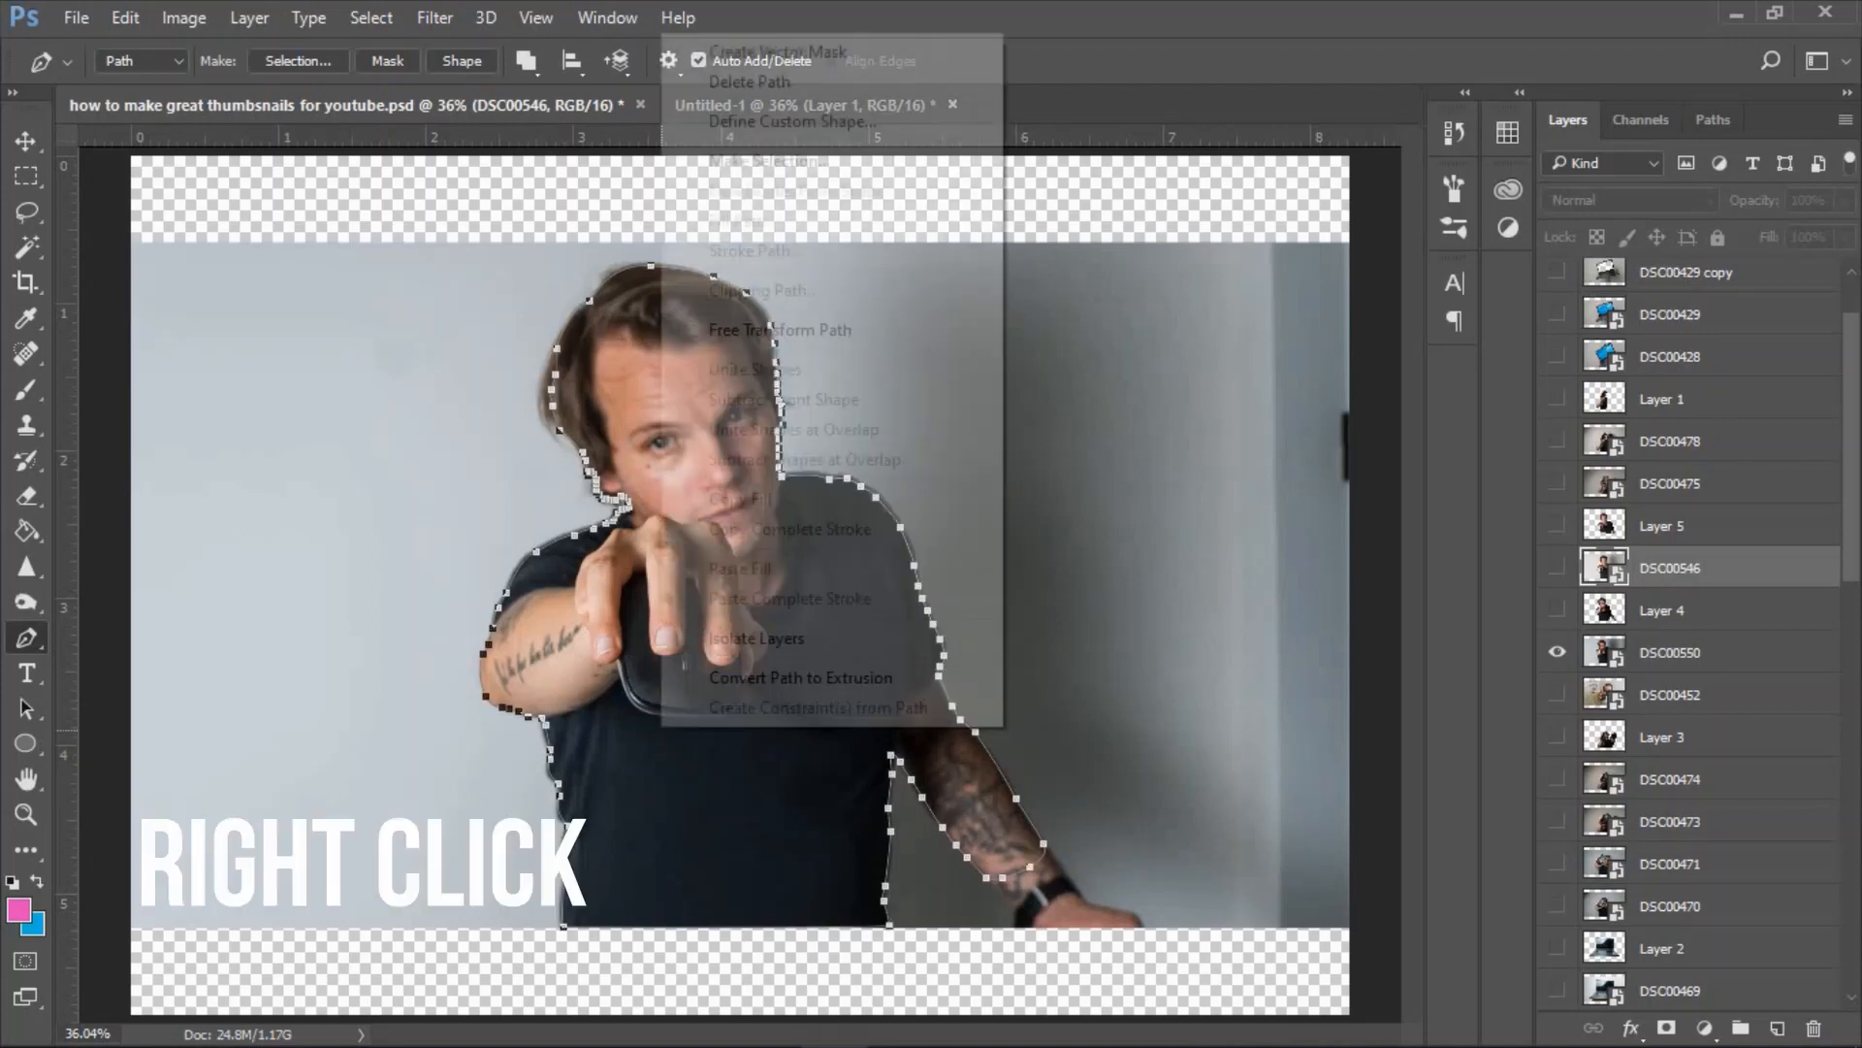
{"action": "left_click", "coordinate": [769, 161]}
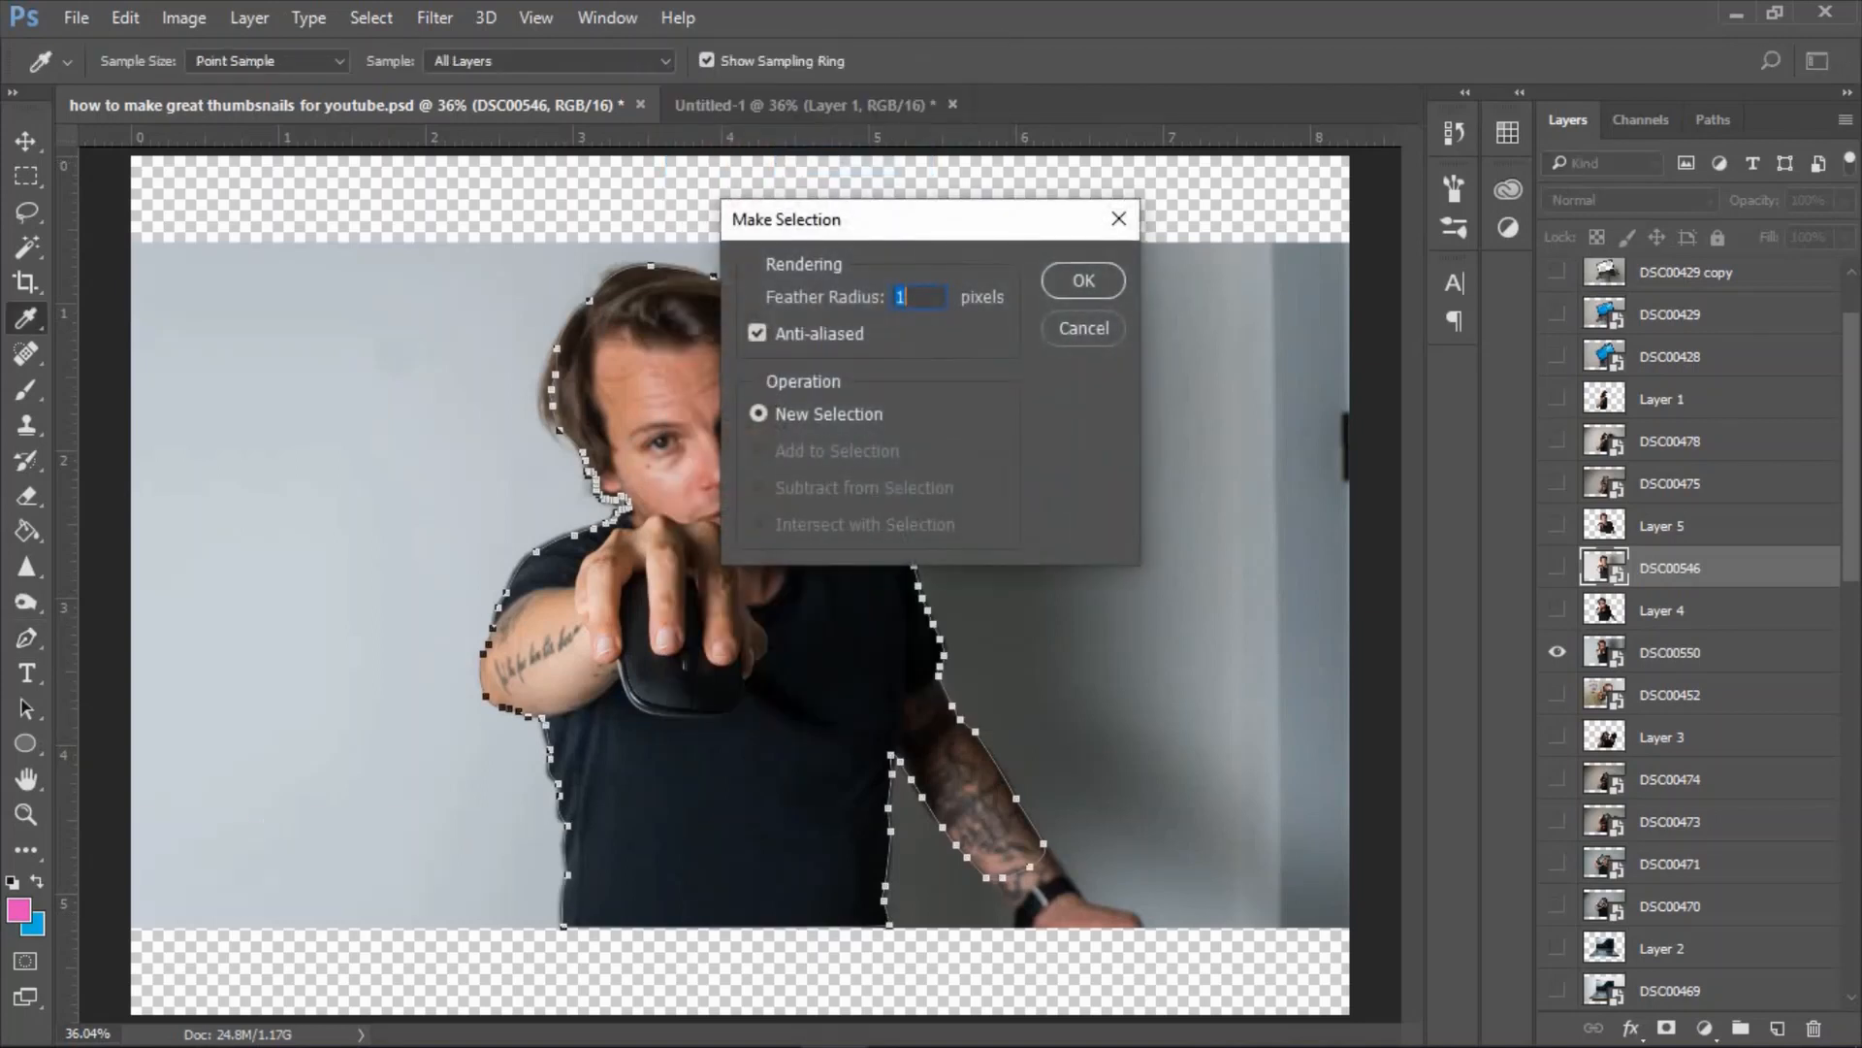
{"action": "left_click", "coordinate": [1076, 278]}
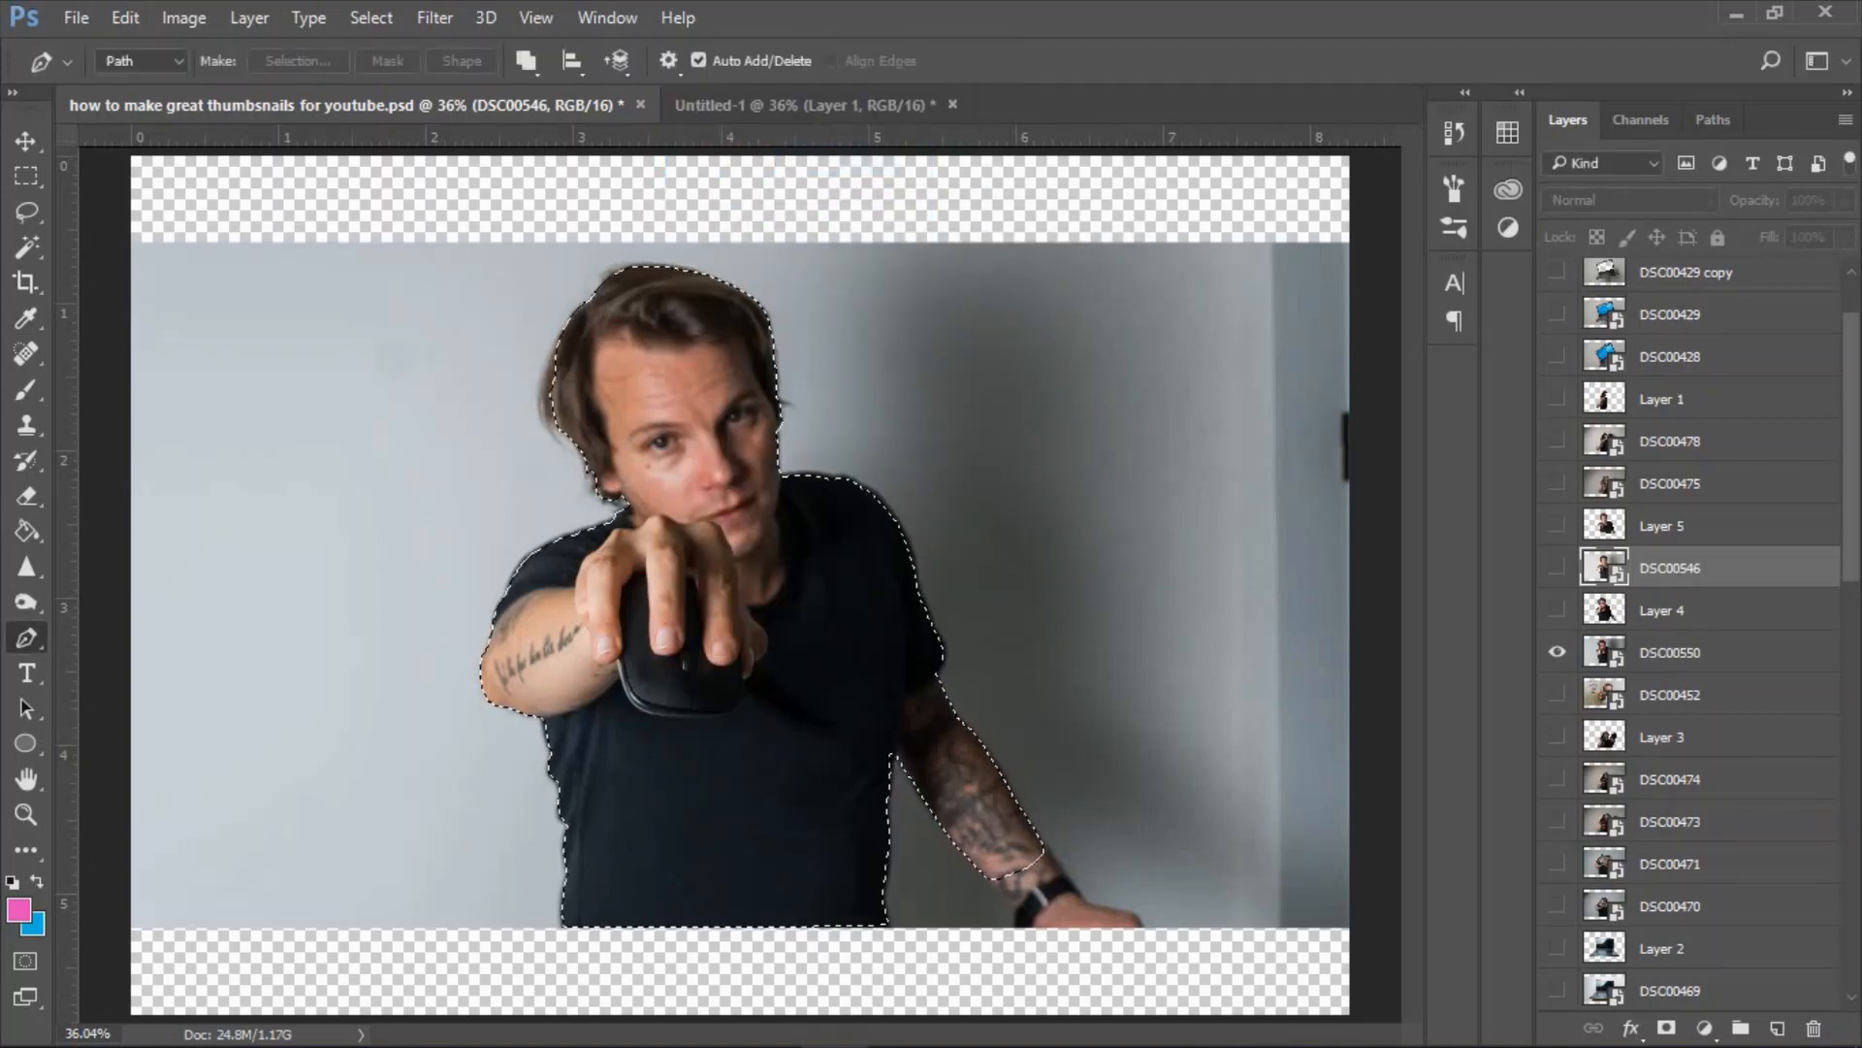
{"action": "left_click", "coordinate": [1671, 653]}
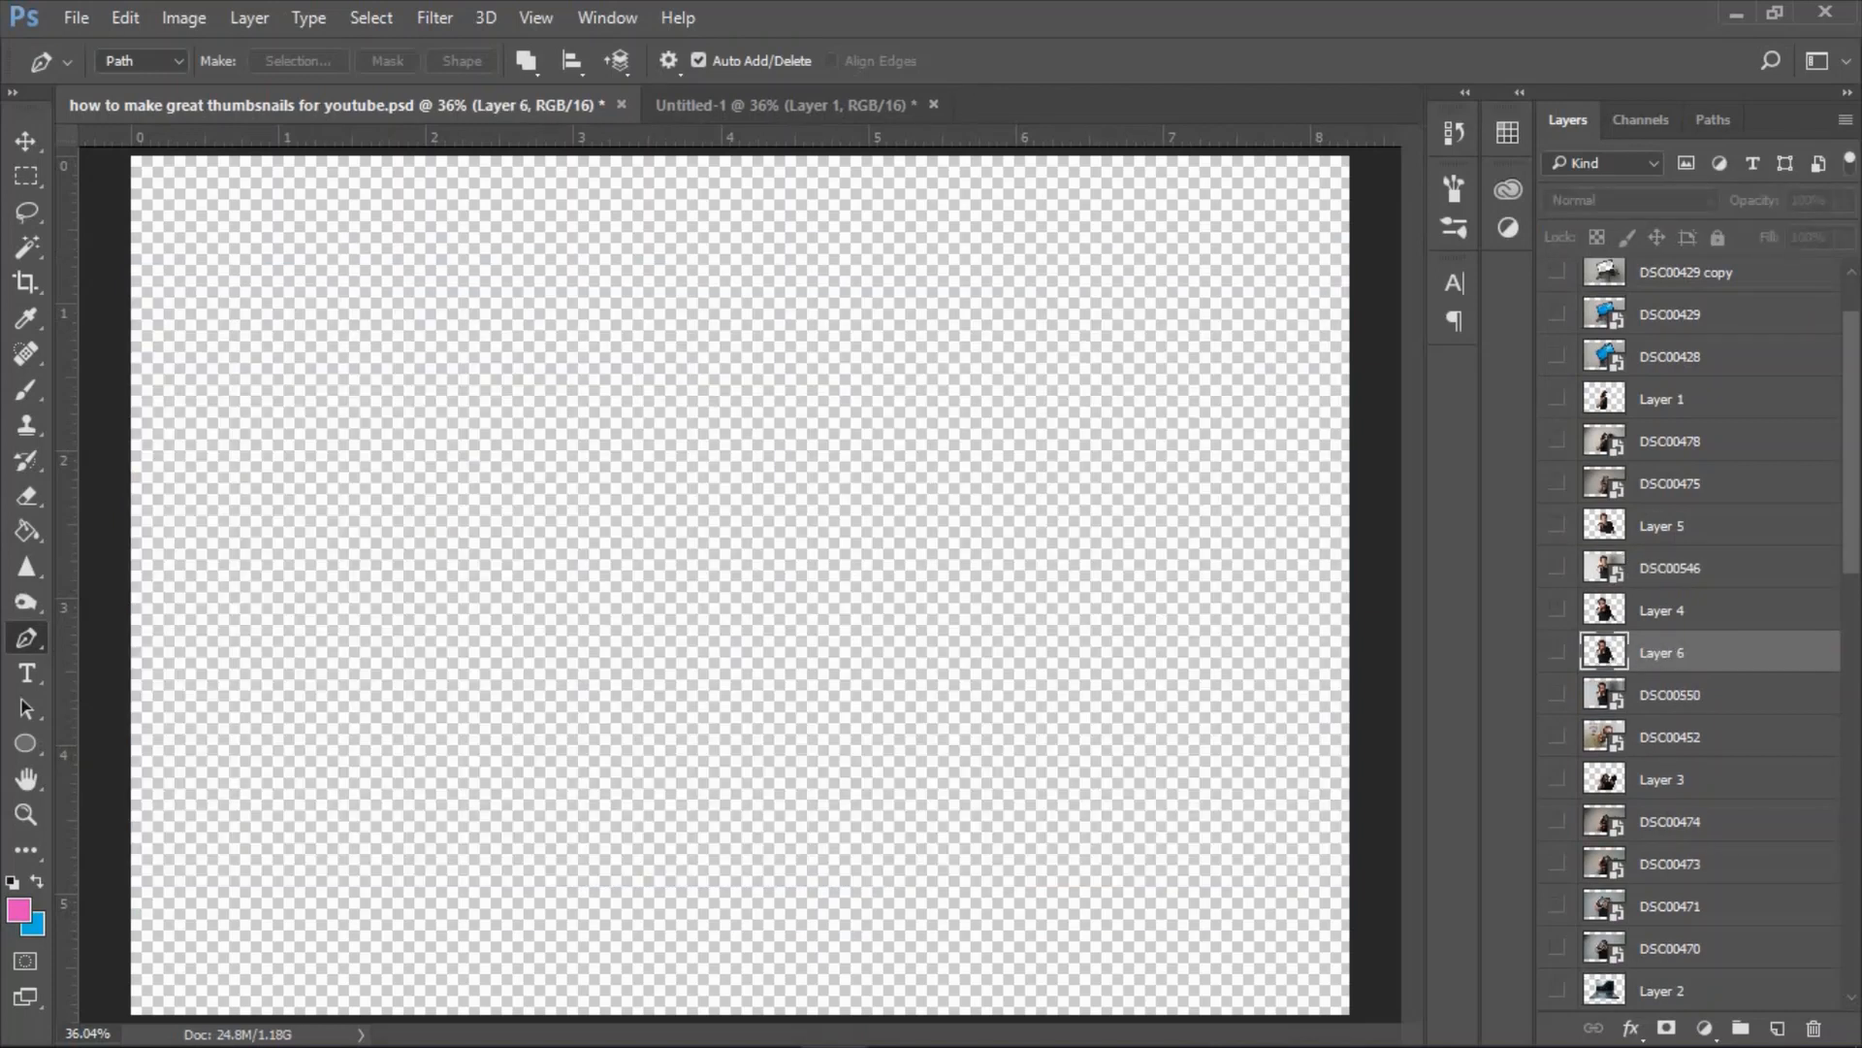
Create a new 1280 x 720 pixel document at 300 pixels/inch in 16-bit RGB color with a white background.
{"action": "left_click", "coordinate": [76, 18]}
{"action": "left_click", "coordinate": [103, 47]}
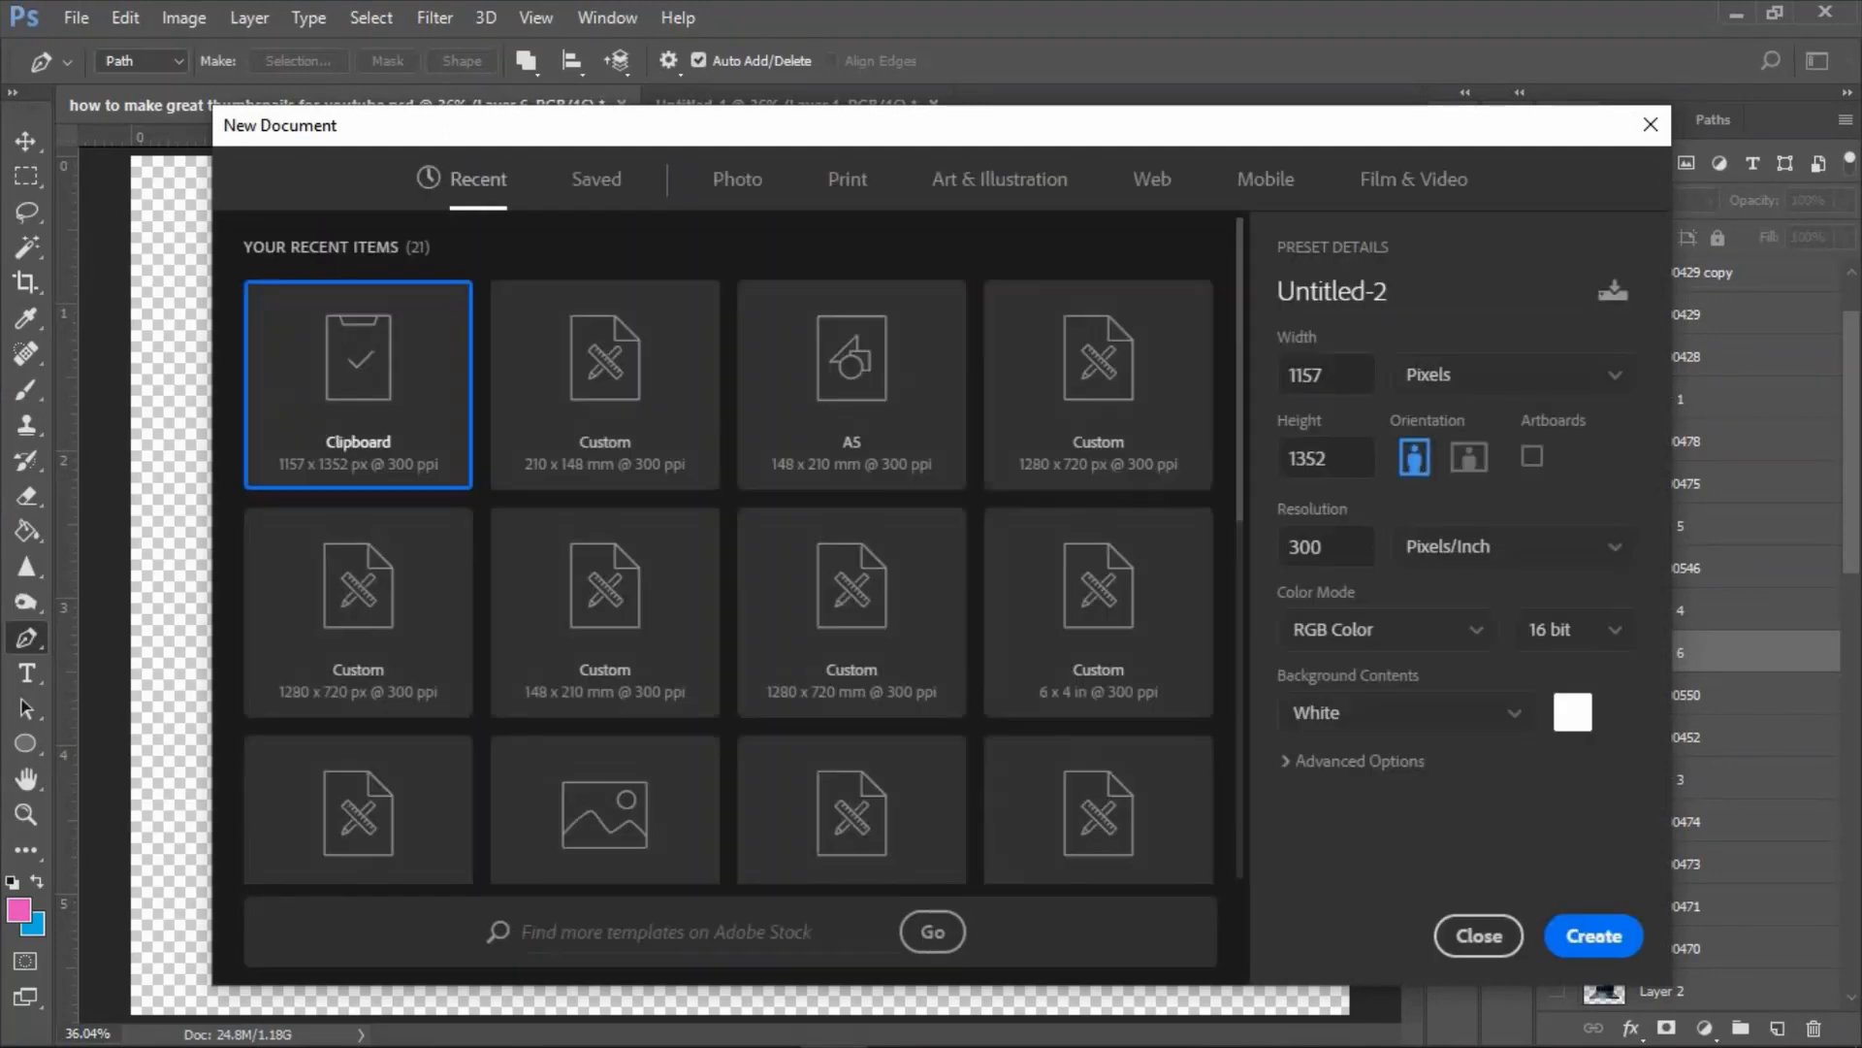
{"action": "type", "text": "1280"}
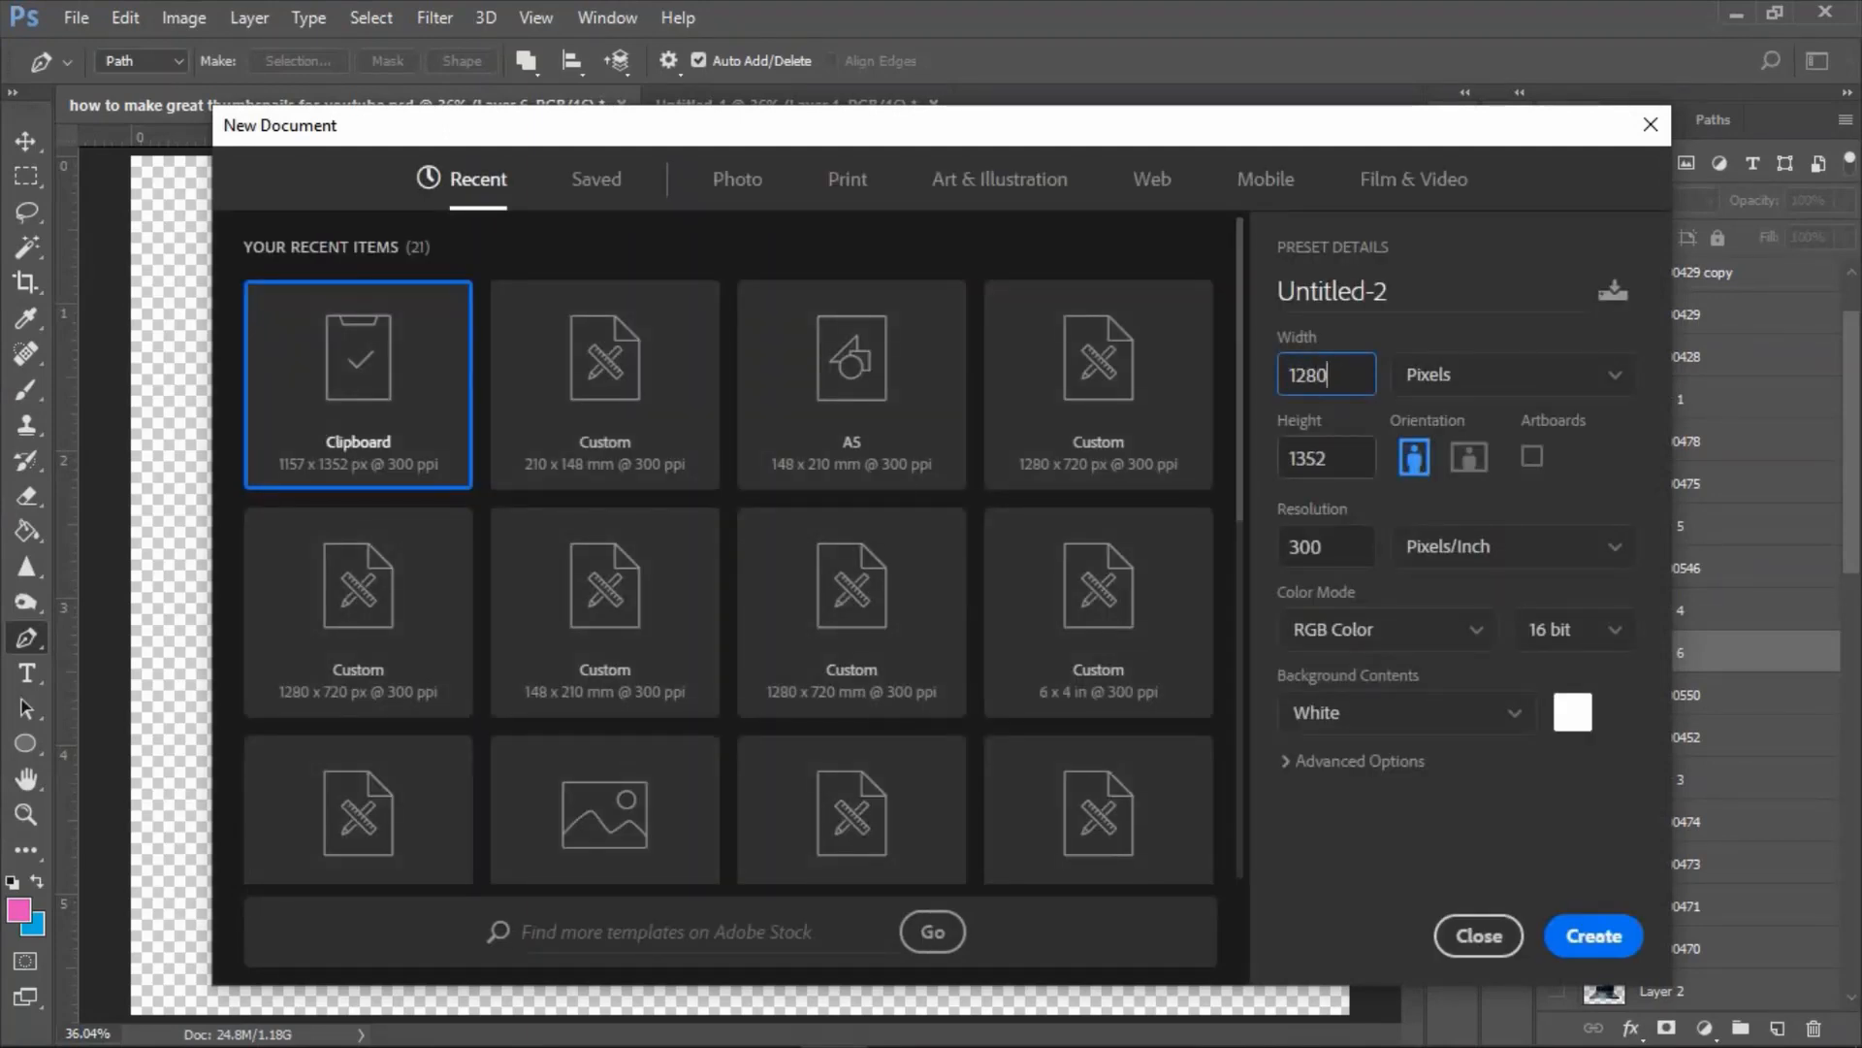
{"action": "key", "text": "Tab"}
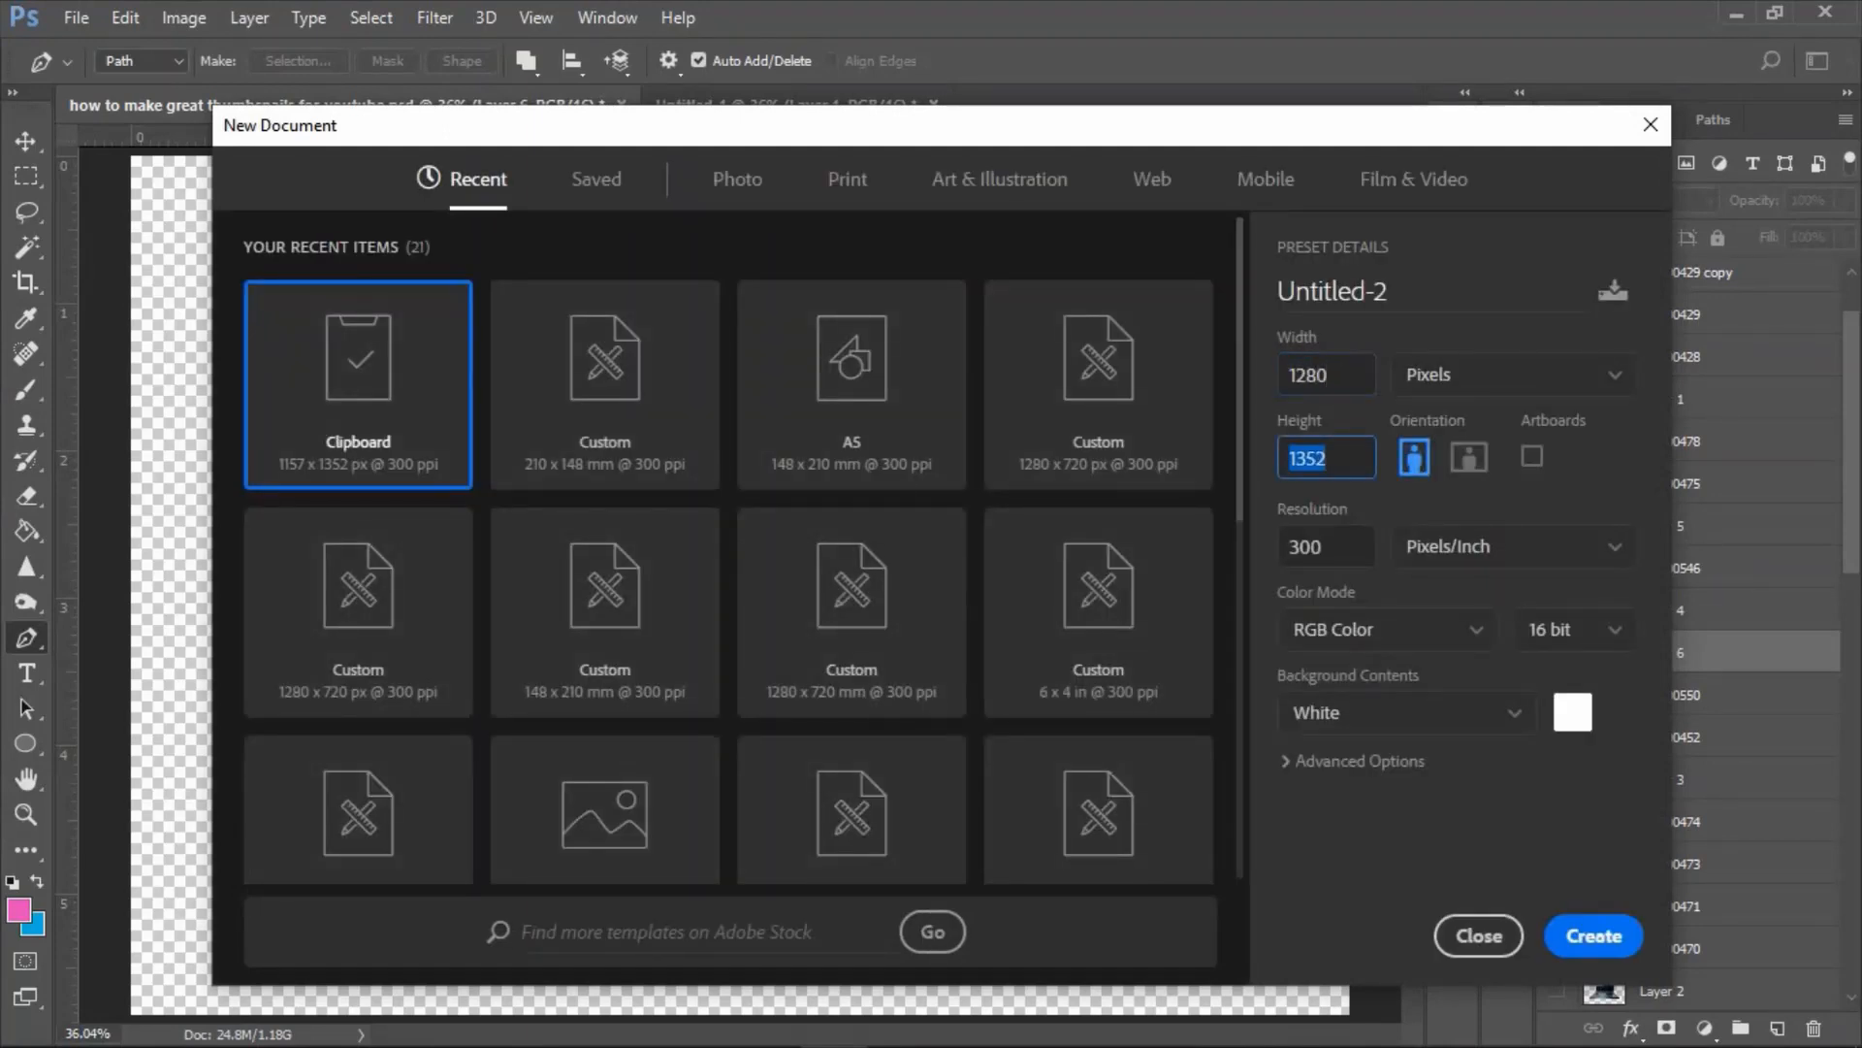
{"action": "type", "text": "720"}
{"action": "key", "text": "Return"}
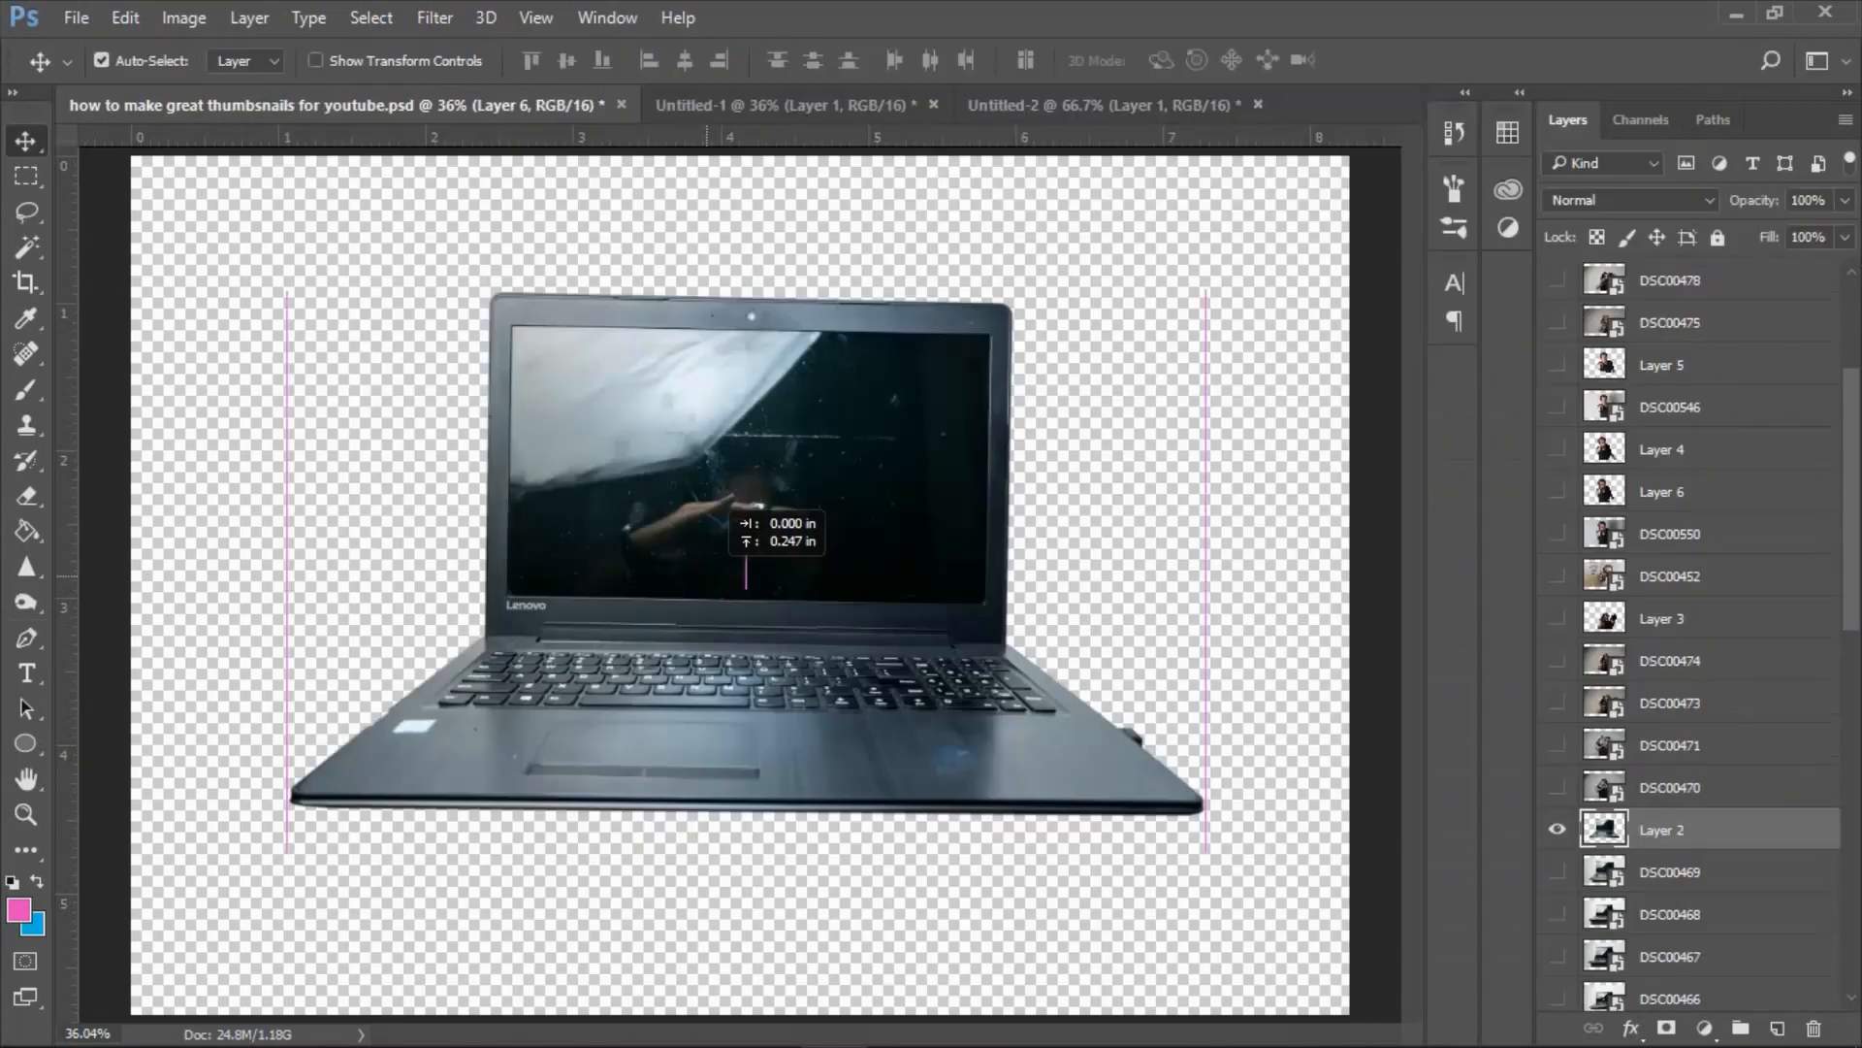
Bring the laptop cutout into the new document, scale it to about 51% and rotate it about -0.6 degrees.
{"action": "left_click_drag", "start_coordinate": [853, 495], "coordinate": [948, 79]}
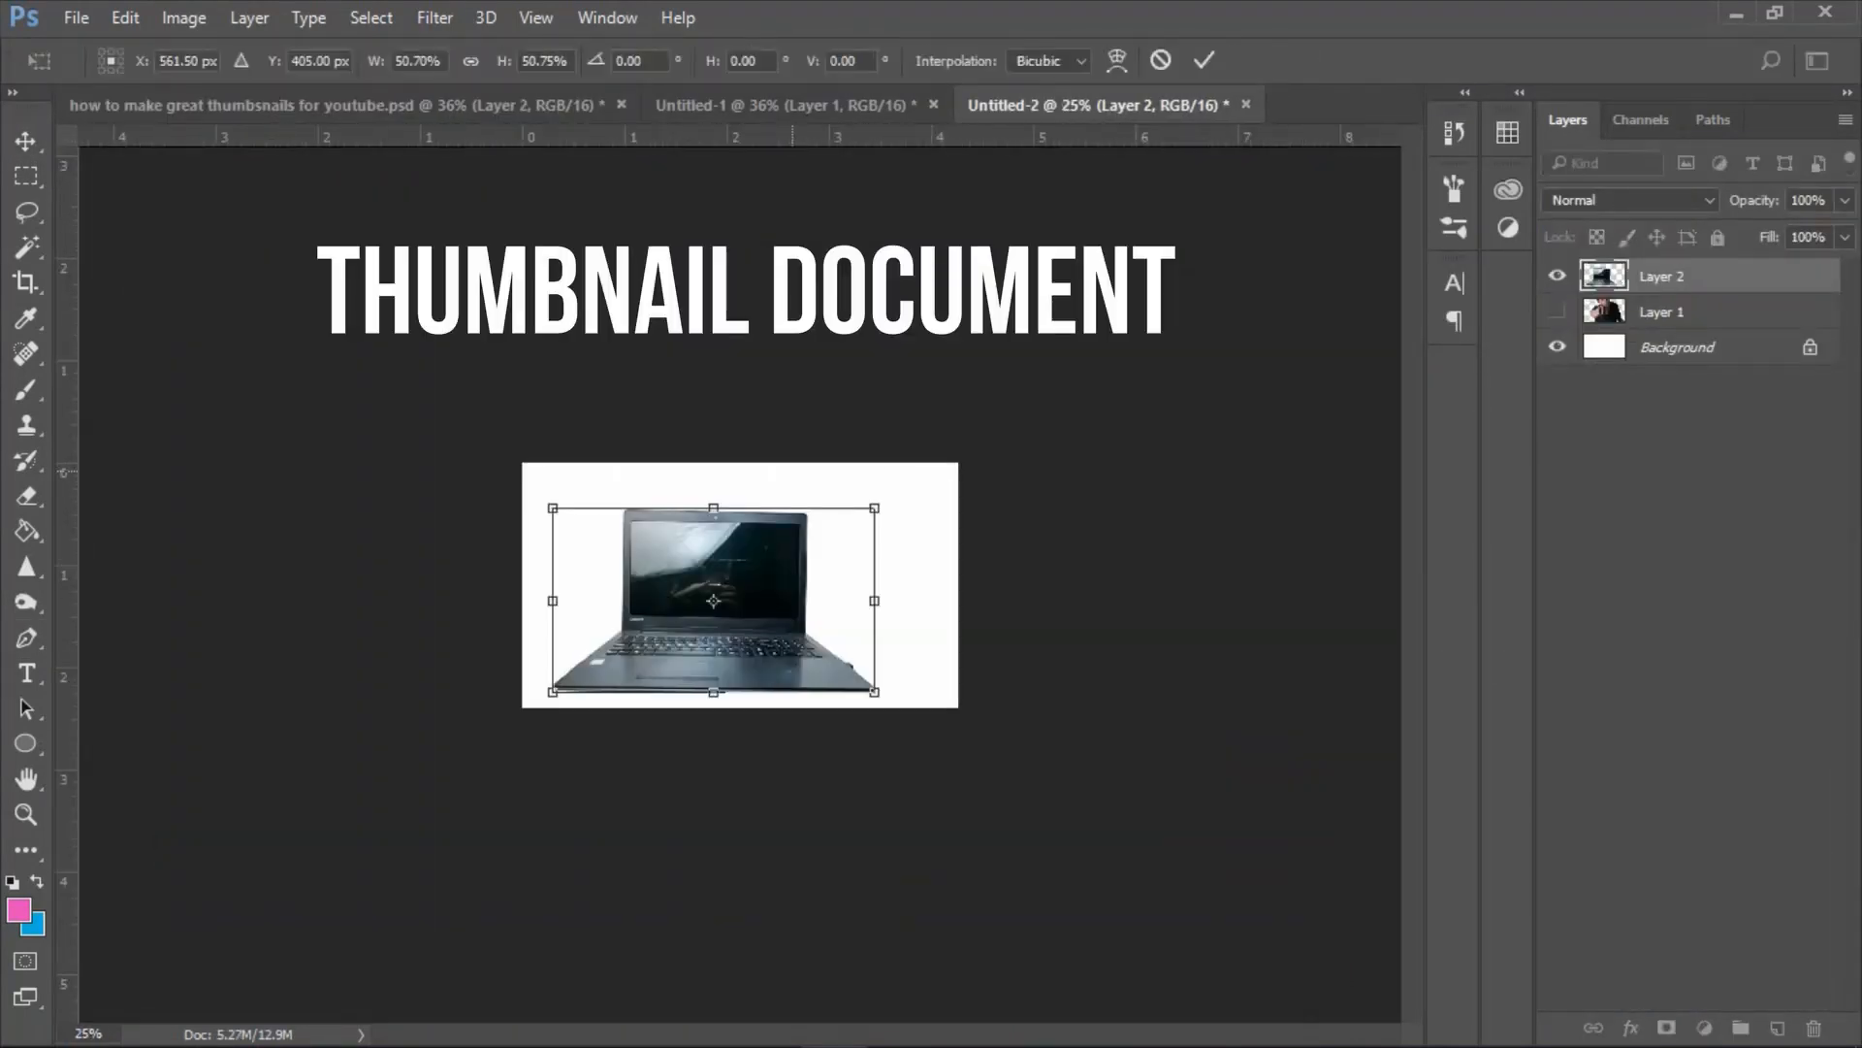
{"action": "left_click_drag", "start_coordinate": [807, 456], "coordinate": [805, 454]}
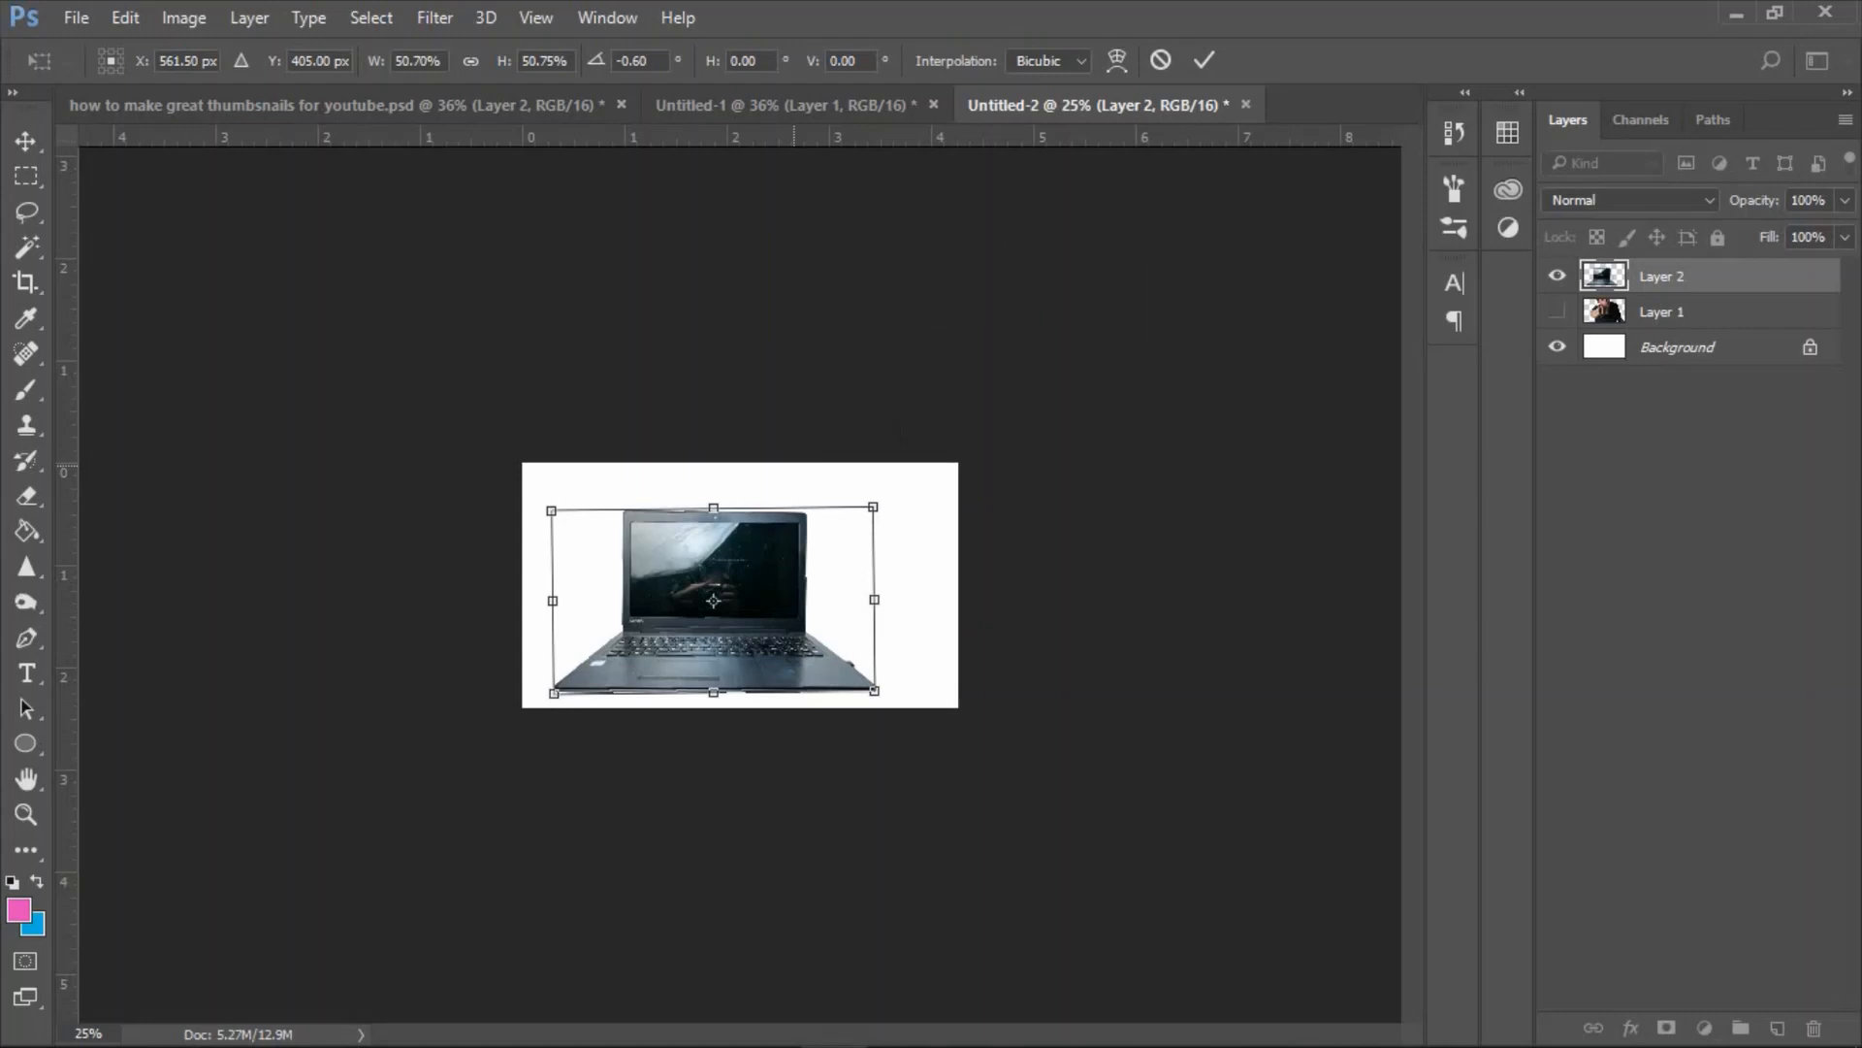
{"action": "key", "text": "Return"}
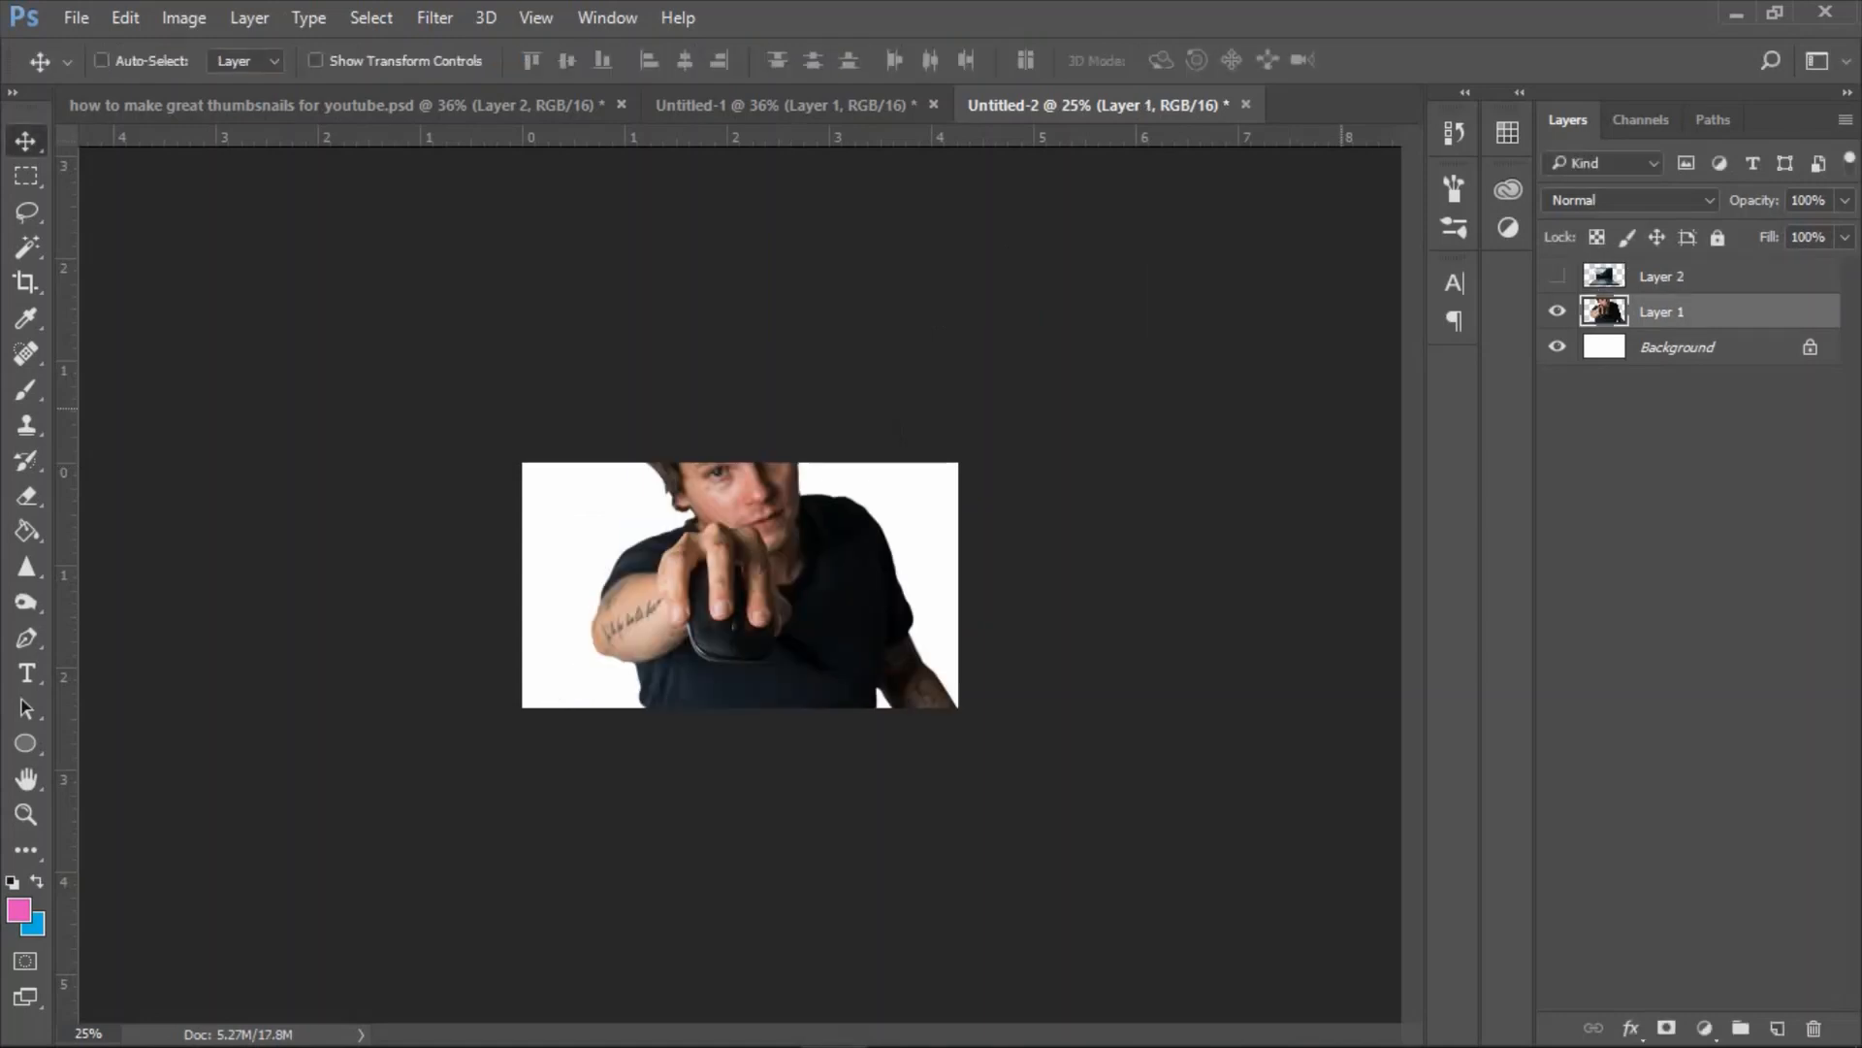
Scale the man cutout on Layer 1 to about 53% and center it on the canvas.
{"action": "key", "text": "ctrl+t"}
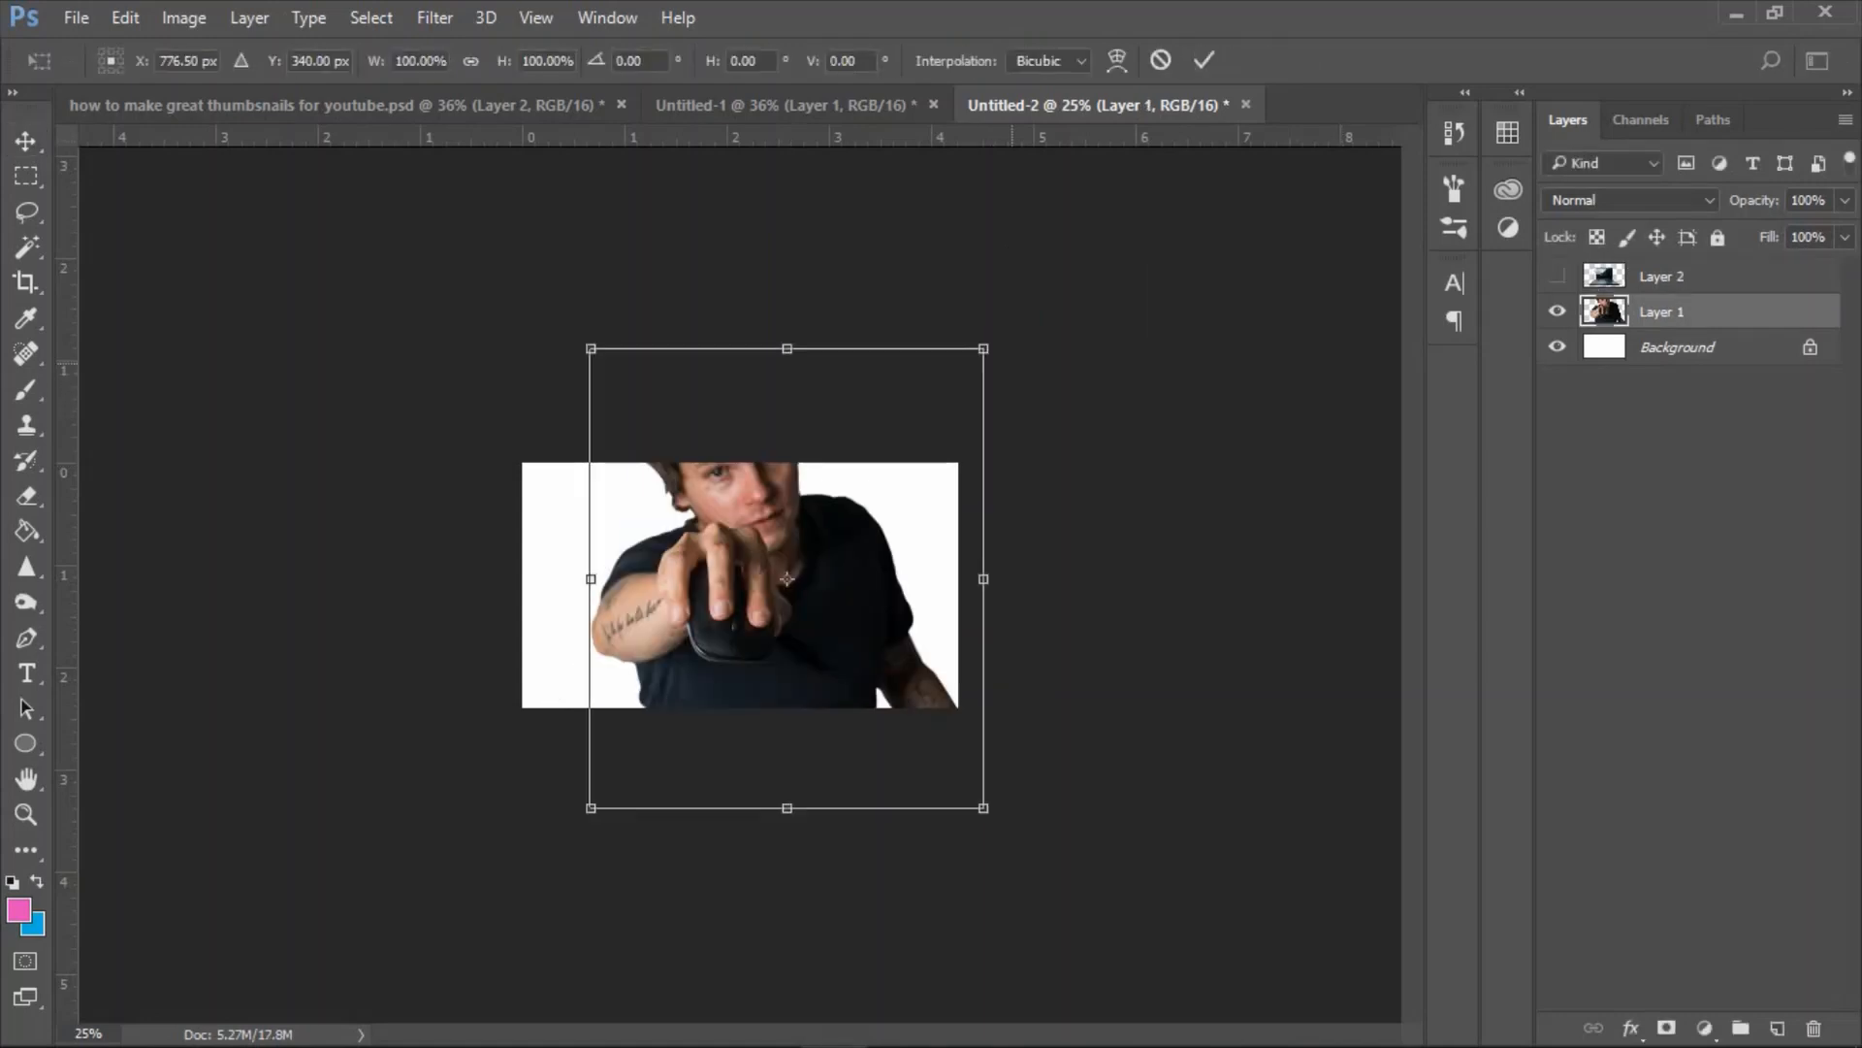
{"action": "left_click_drag", "start_coordinate": [985, 349], "coordinate": [840, 558]}
{"action": "left_click_drag", "start_coordinate": [700, 680], "coordinate": [742, 563]}
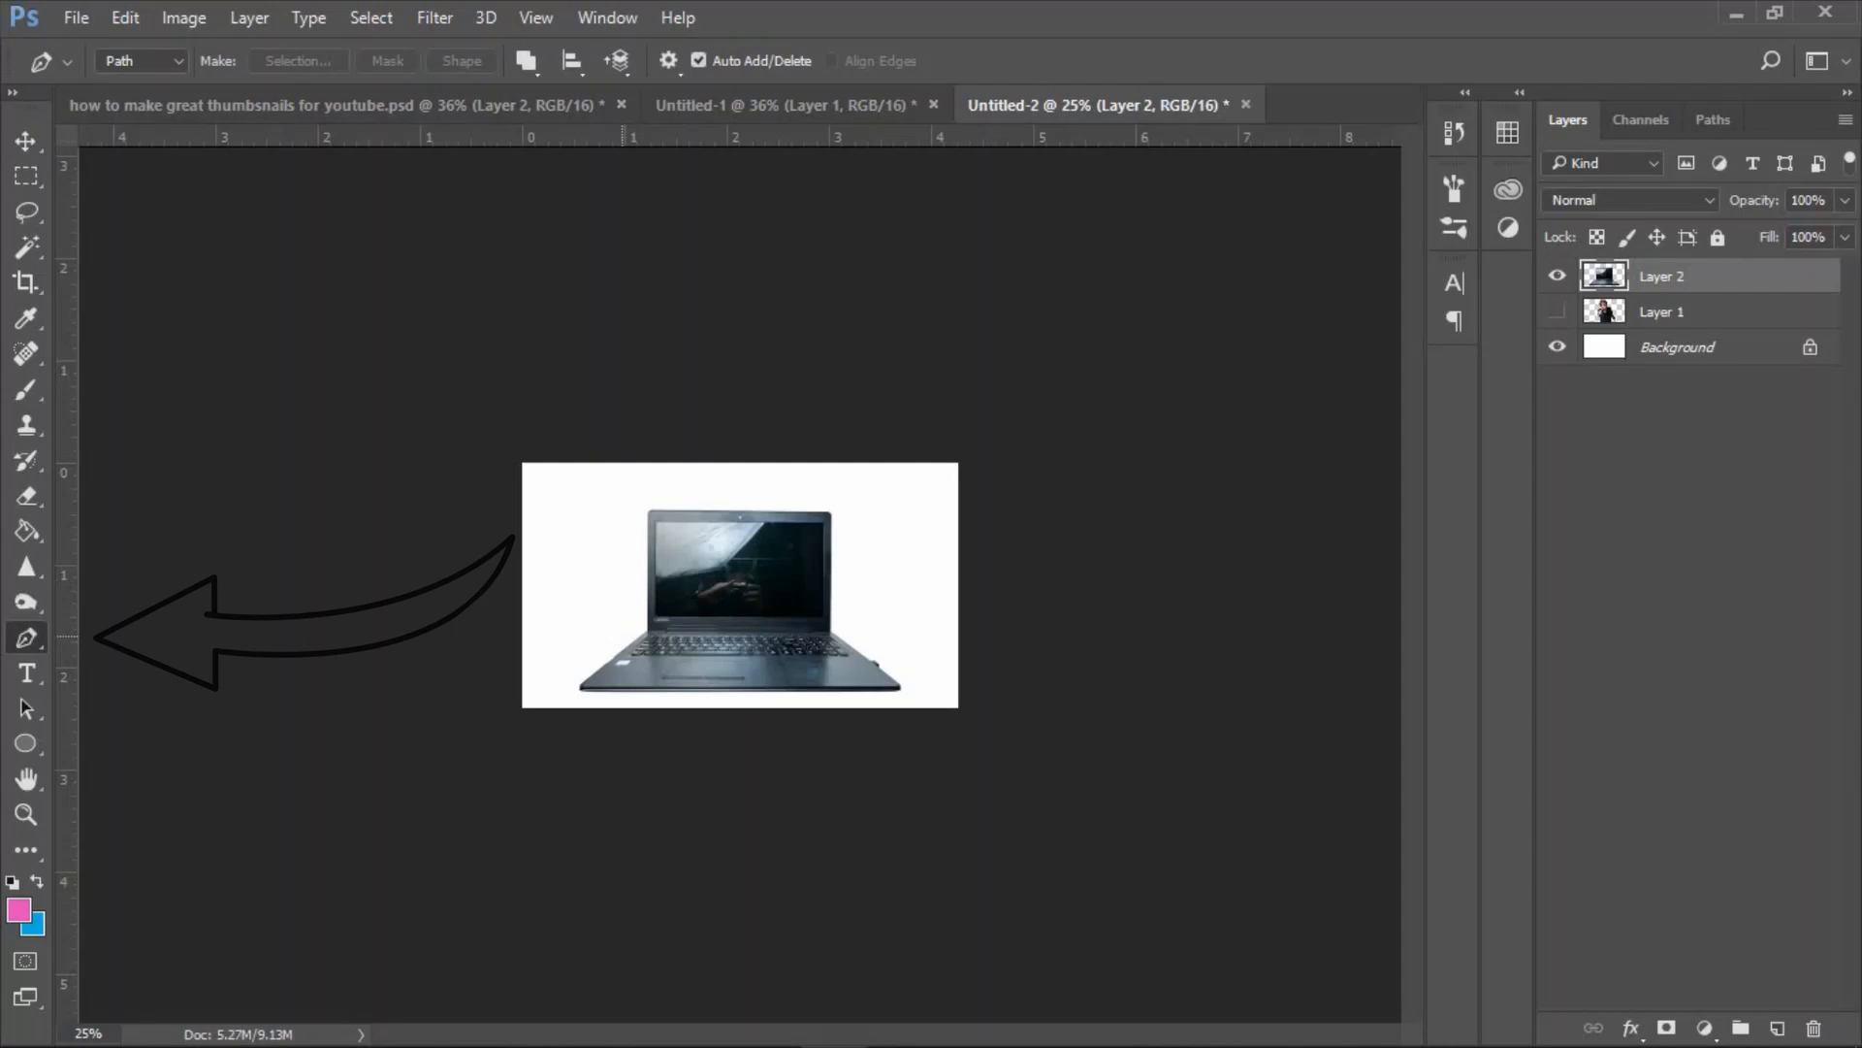
Trace the laptop's display area on Layer 2 with the Pen tool along the inner edge of the bezel.
{"action": "key", "text": "ctrl+plus"}
{"action": "key", "text": "ctrl+plus"}
{"action": "key", "text": "ctrl+plus"}
{"action": "key", "text": "ctrl+plus"}
{"action": "key", "text": "ctrl+plus"}
{"action": "key", "text": "ctrl+plus"}
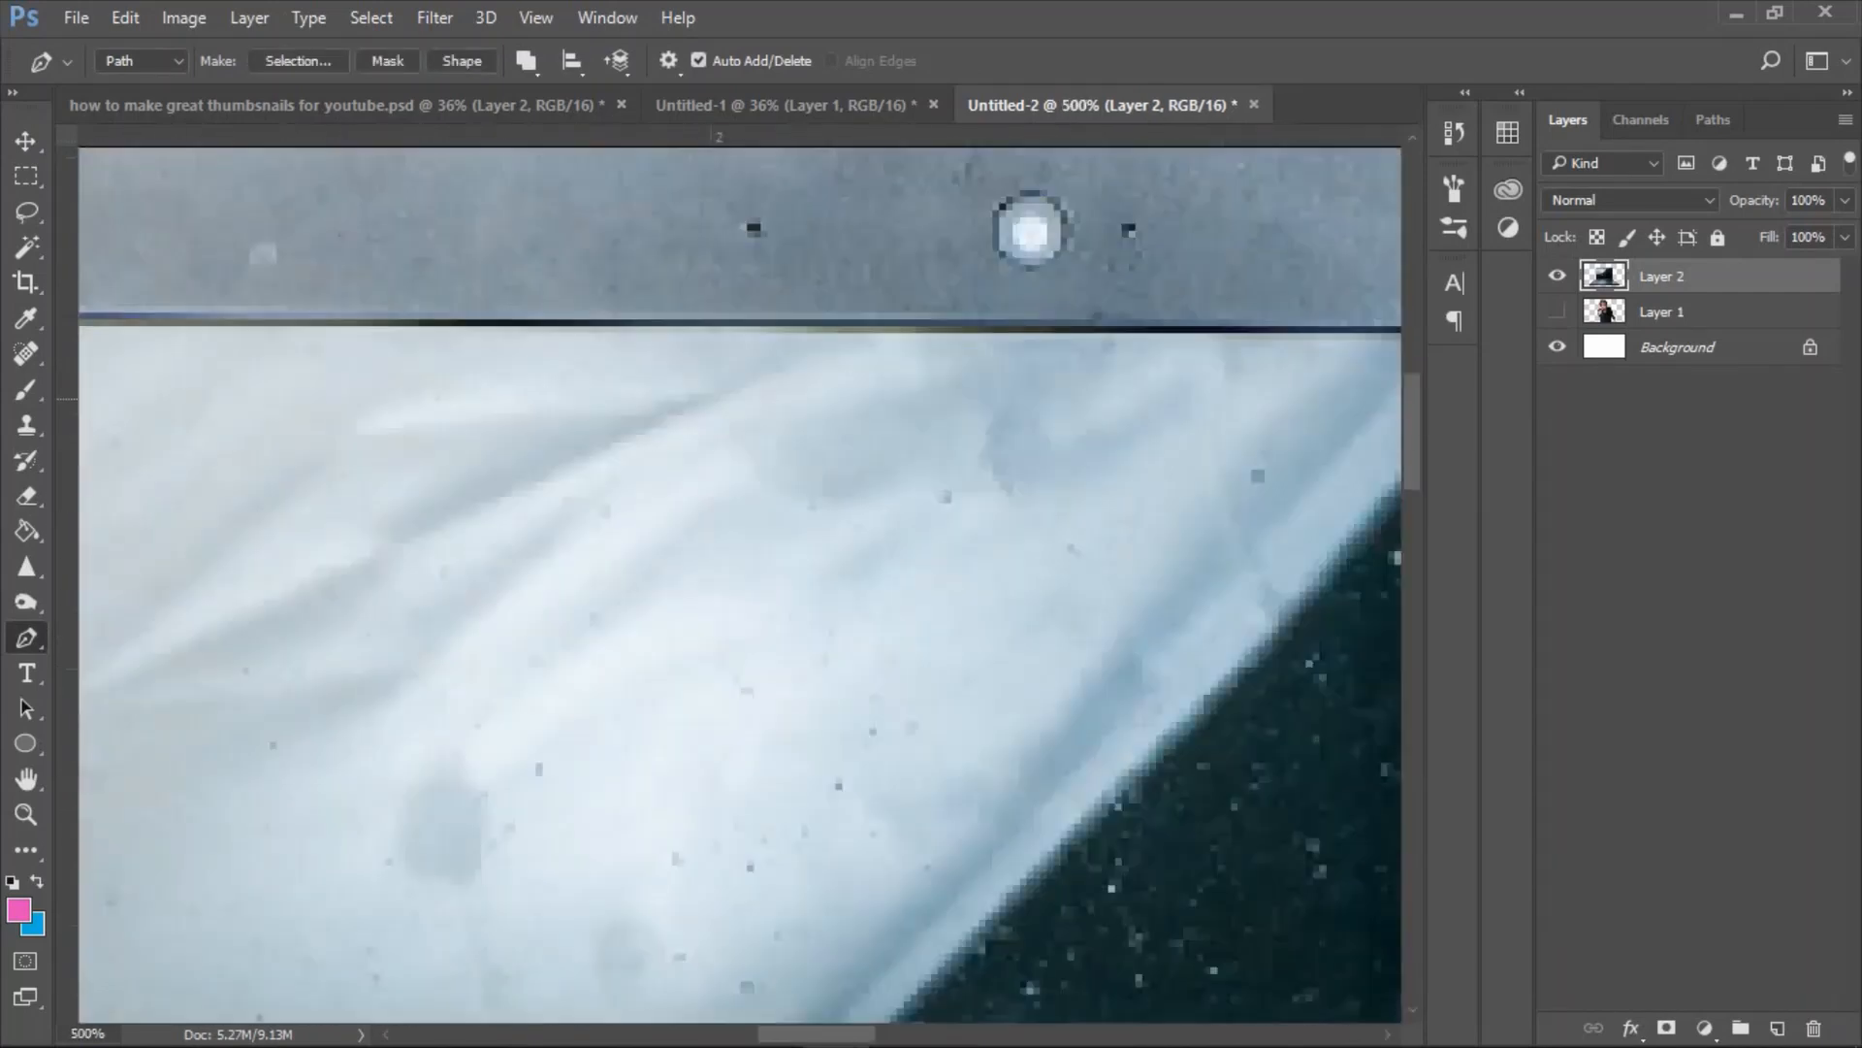
{"action": "left_click_drag", "start_coordinate": [1261, 456], "coordinate": [300, 601]}
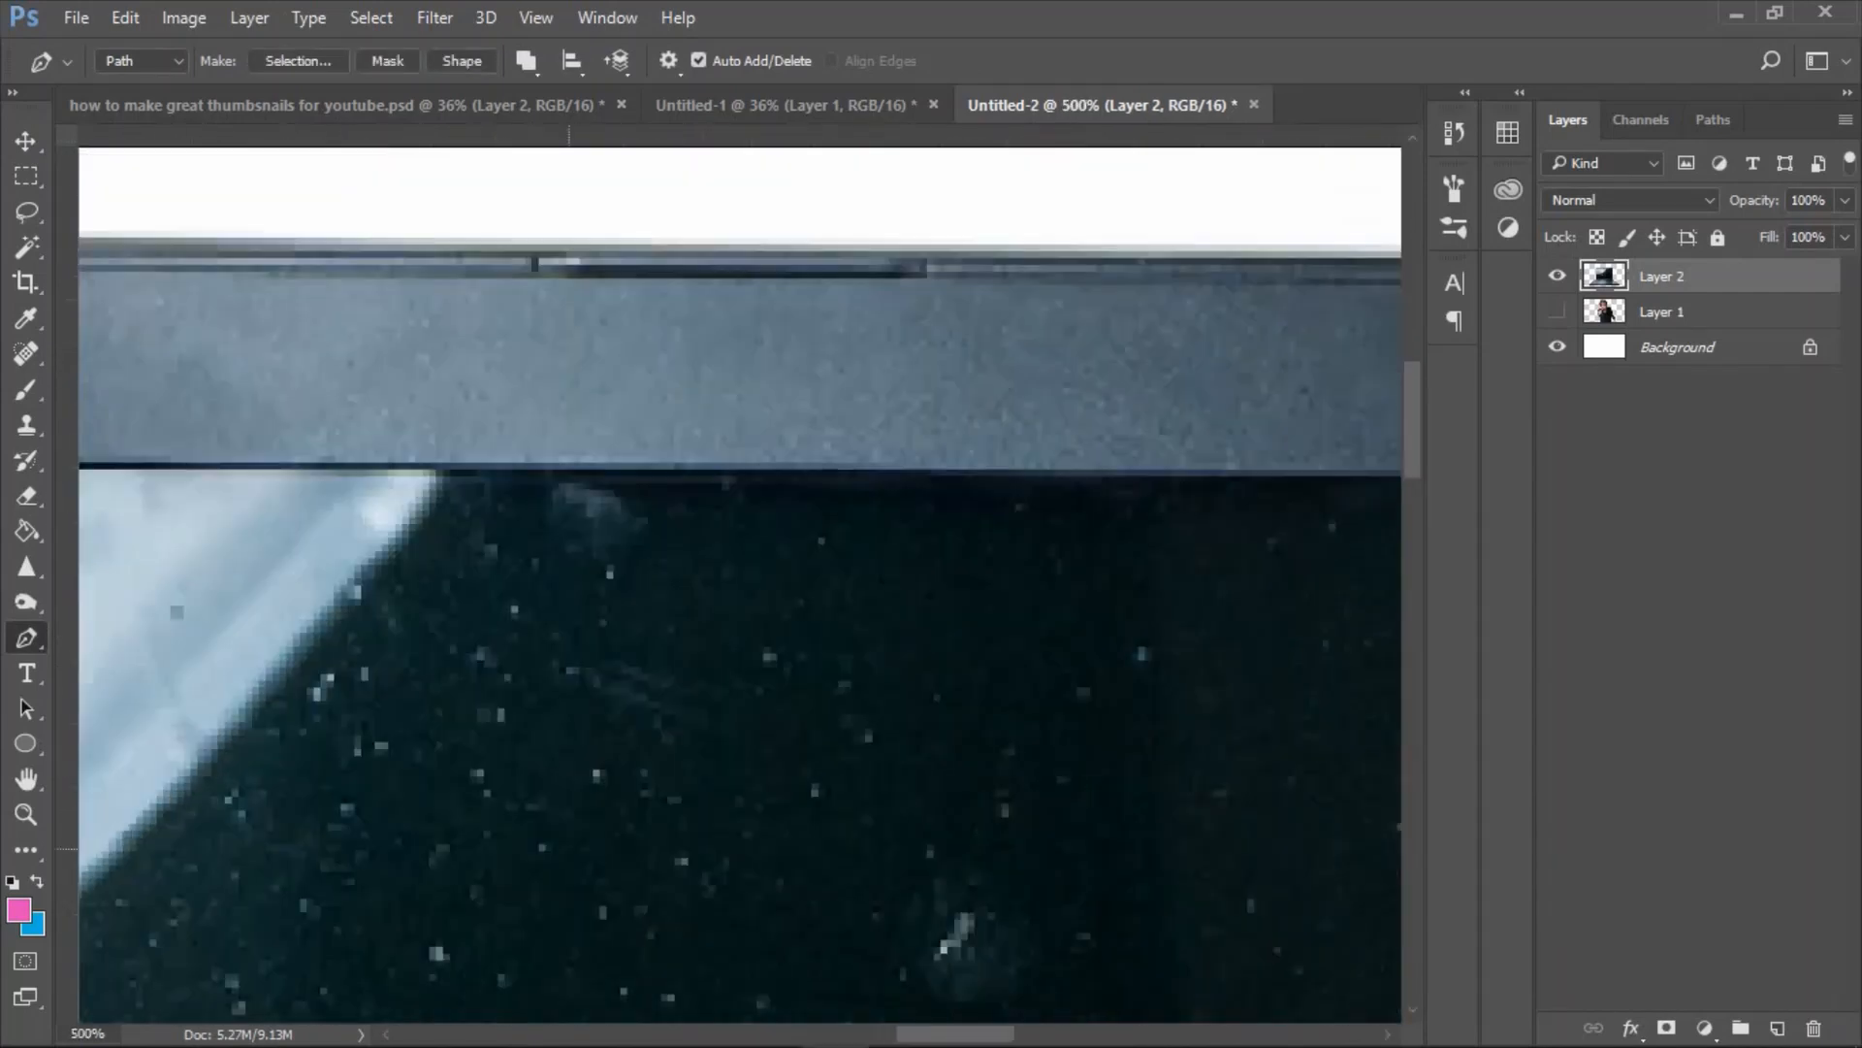
{"action": "left_click_drag", "start_coordinate": [1184, 504], "coordinate": [476, 622]}
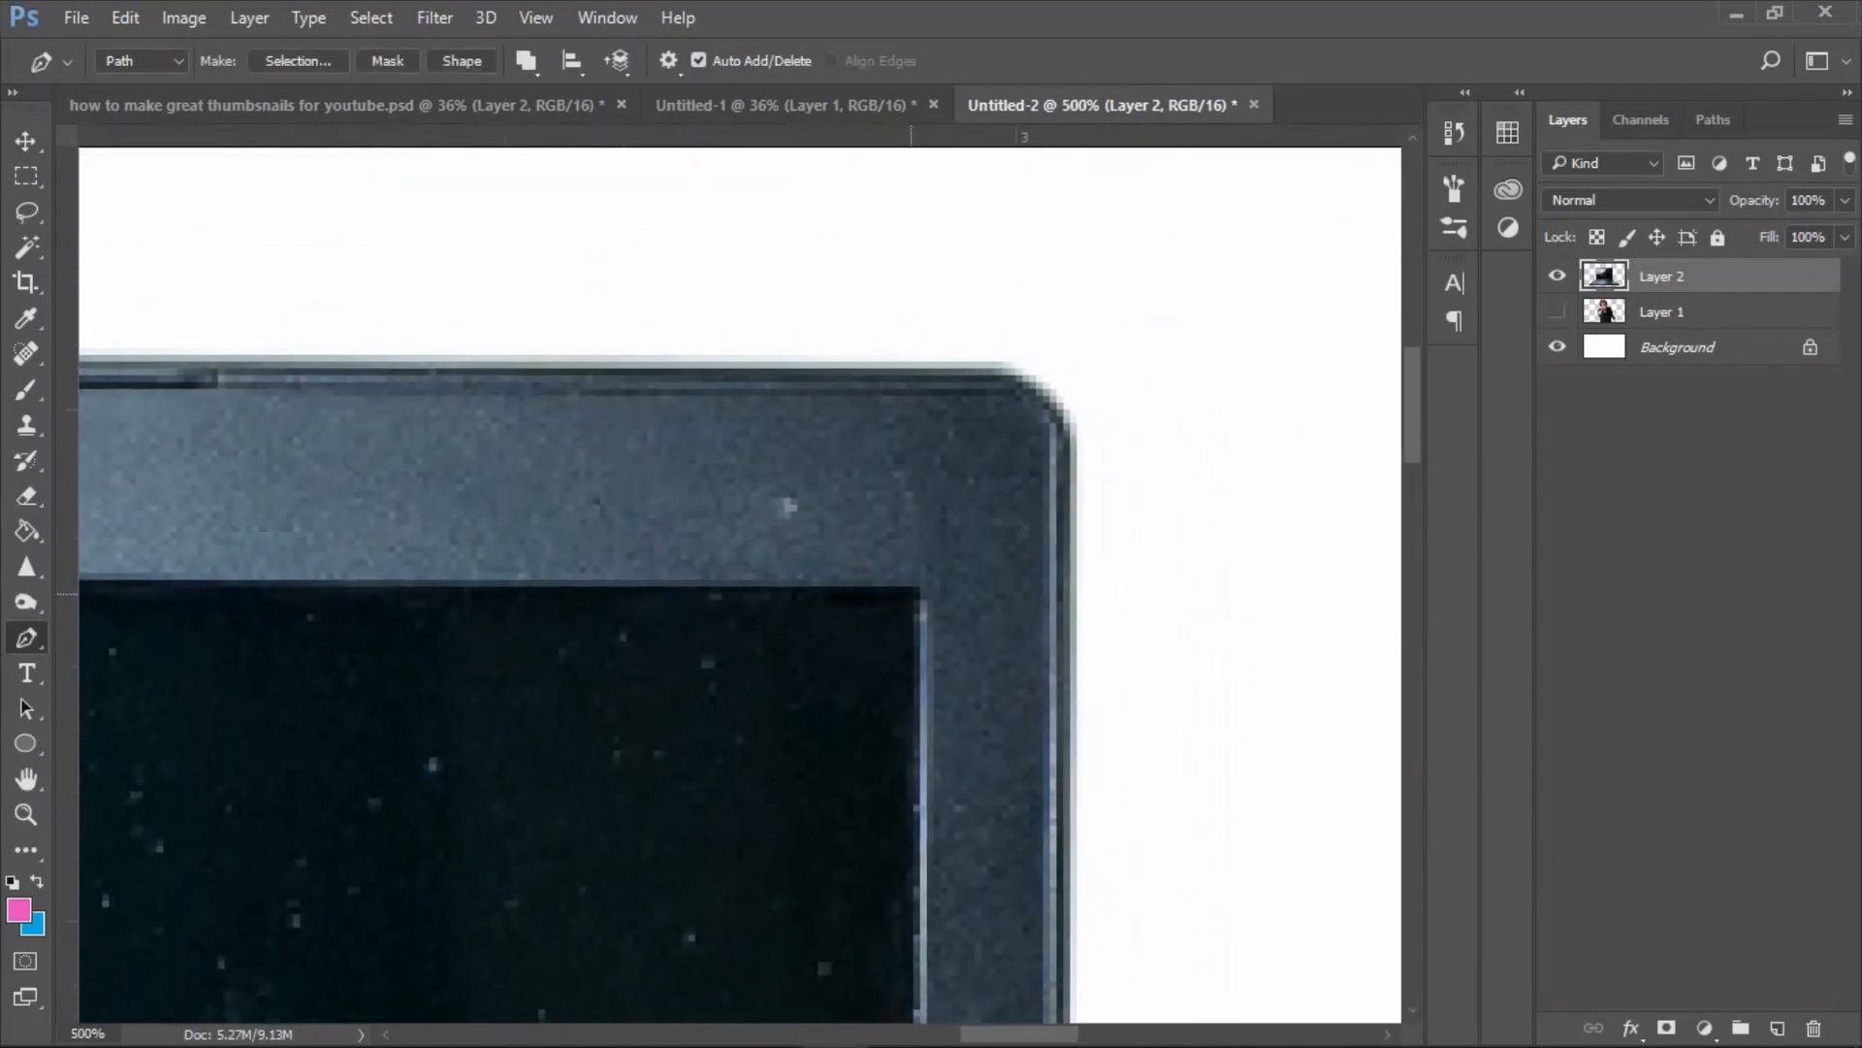
Convert the laptop display path into a selection with 0 pixels feather, delete the display area from Layer 2 and deselect.
{"action": "key", "text": "ctrl+0"}
{"action": "right_click", "coordinate": [718, 351]}
{"action": "left_click", "coordinate": [776, 482]}
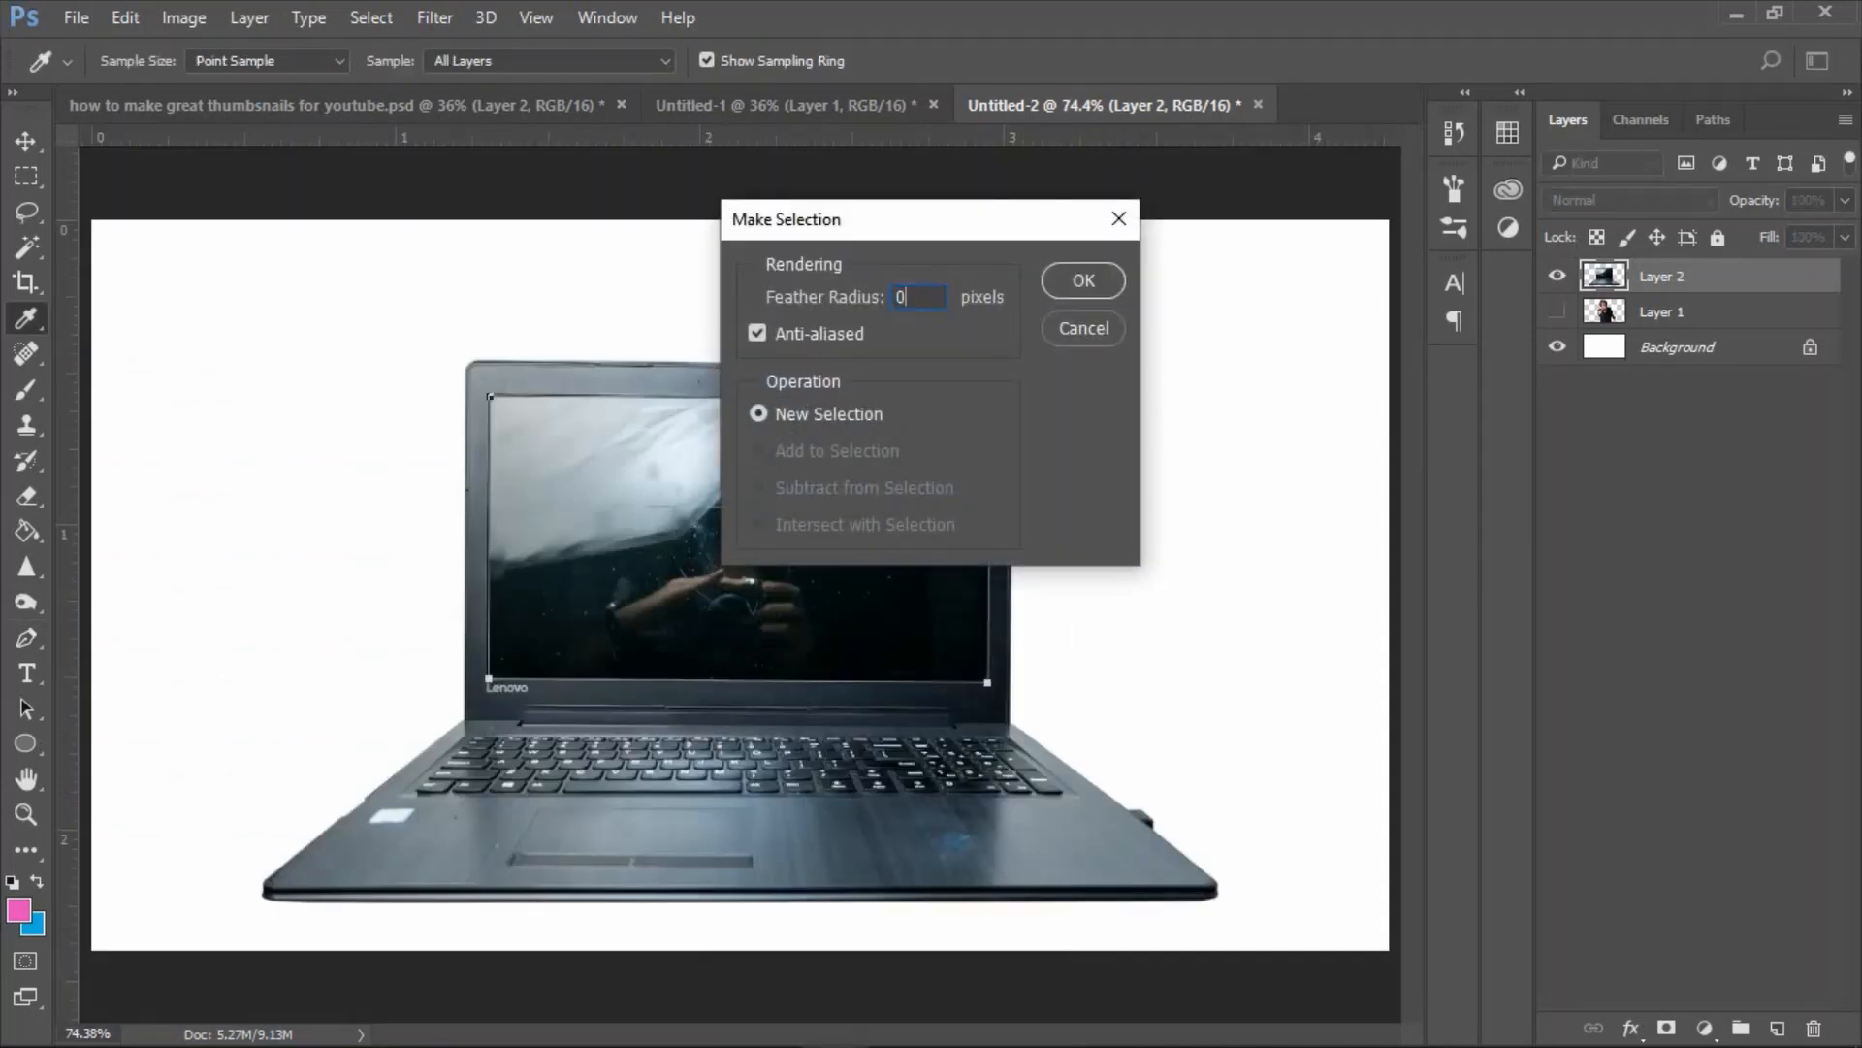
{"action": "left_click", "coordinate": [1084, 281]}
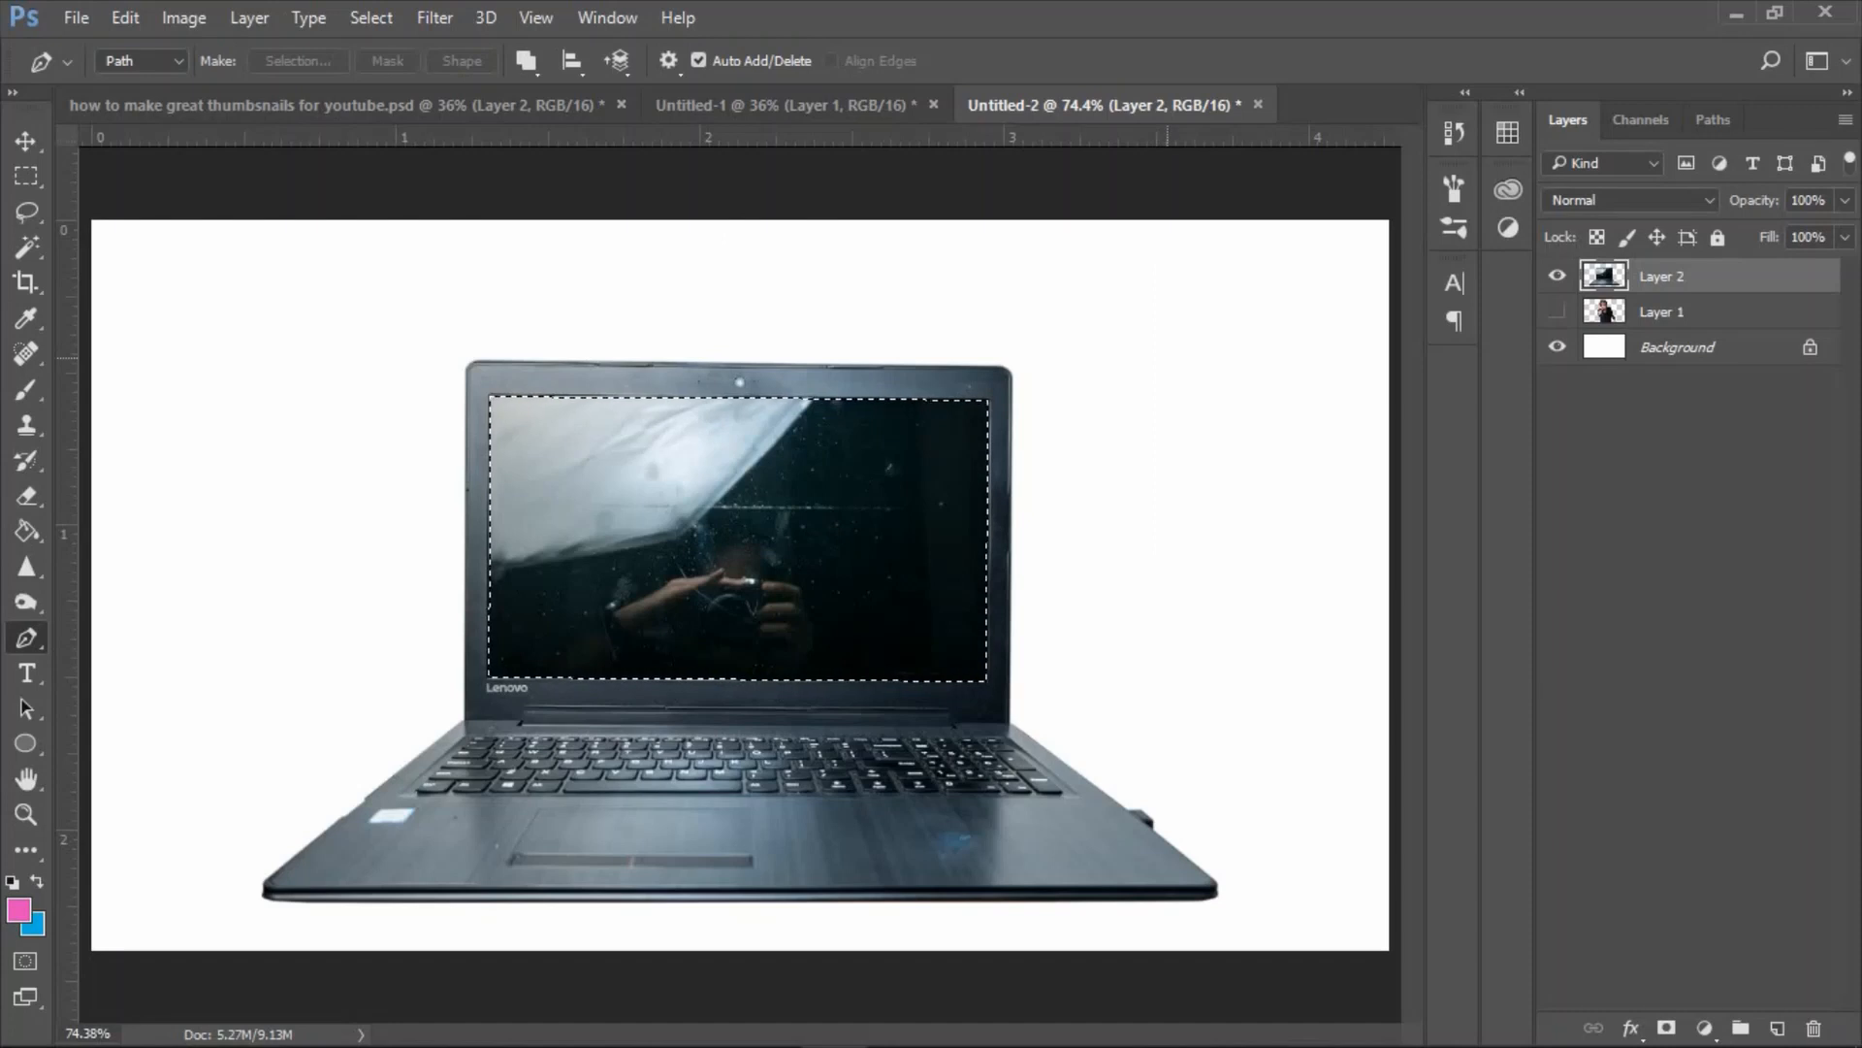
{"action": "key", "text": "BackSpace"}
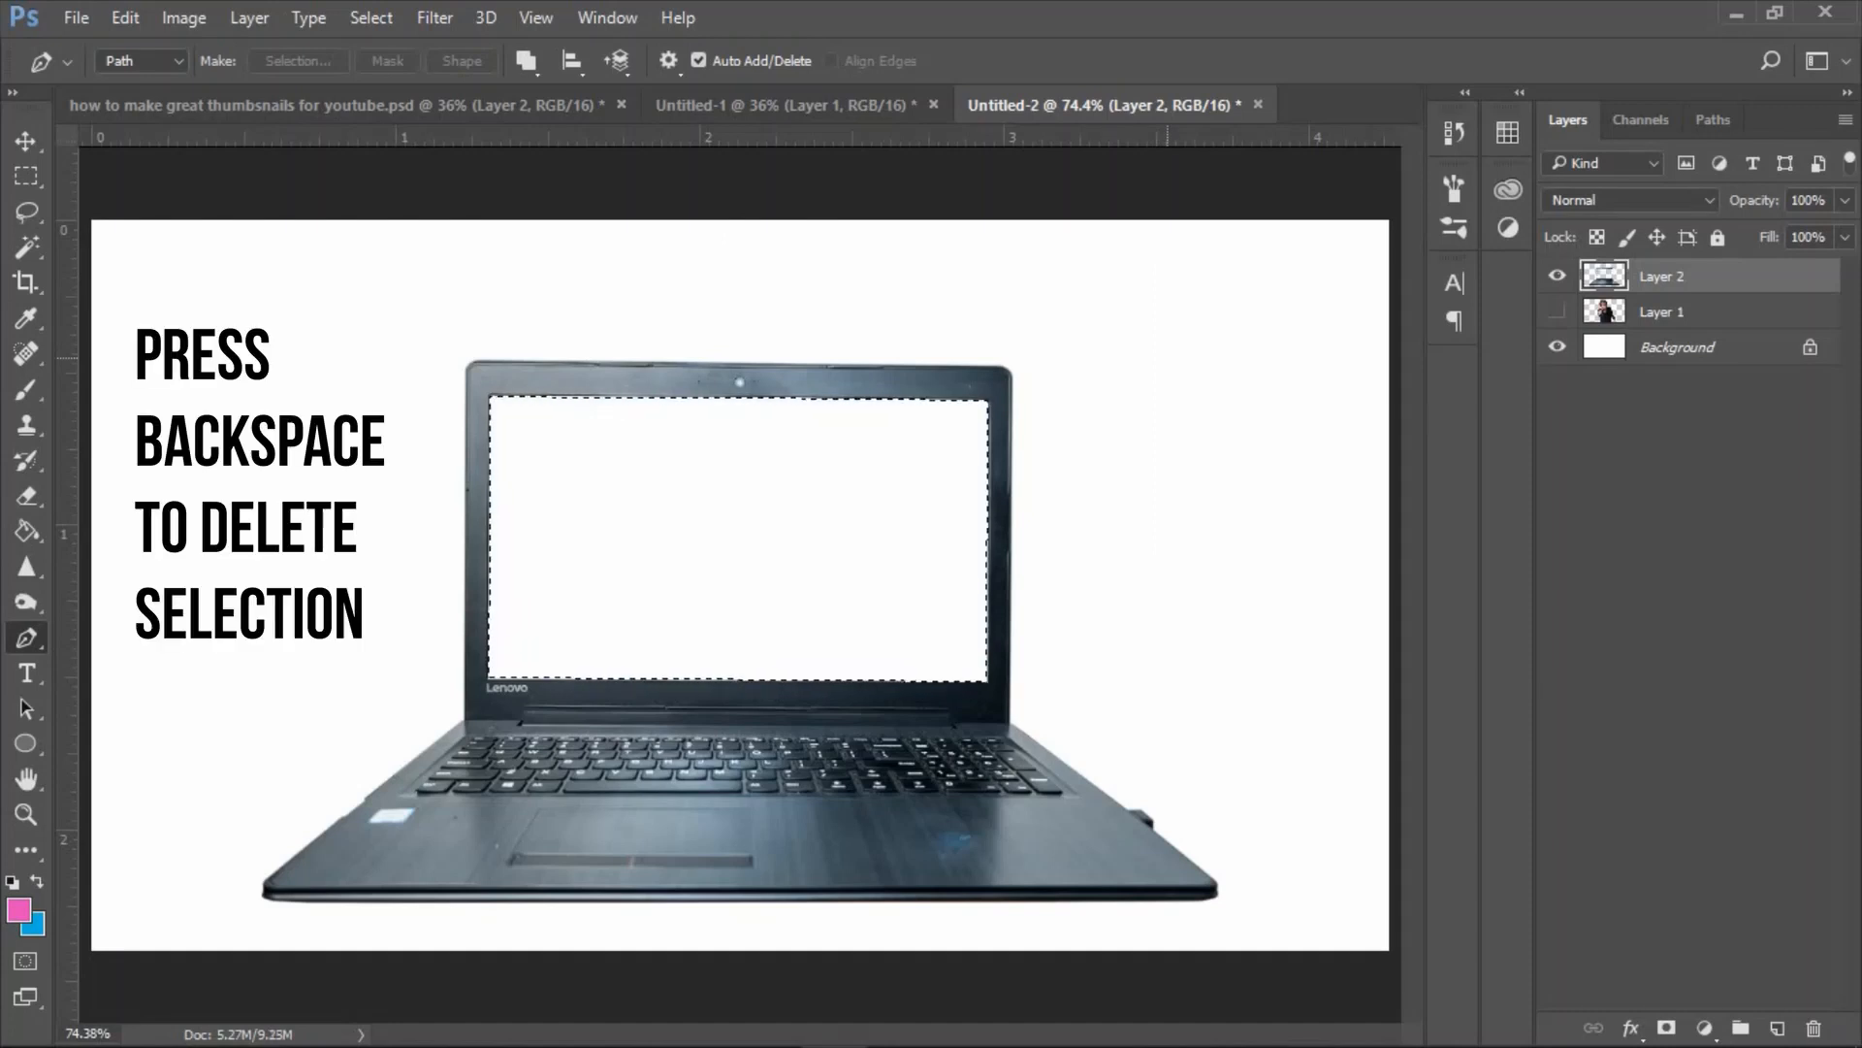
{"action": "key", "text": "ctrl+d"}
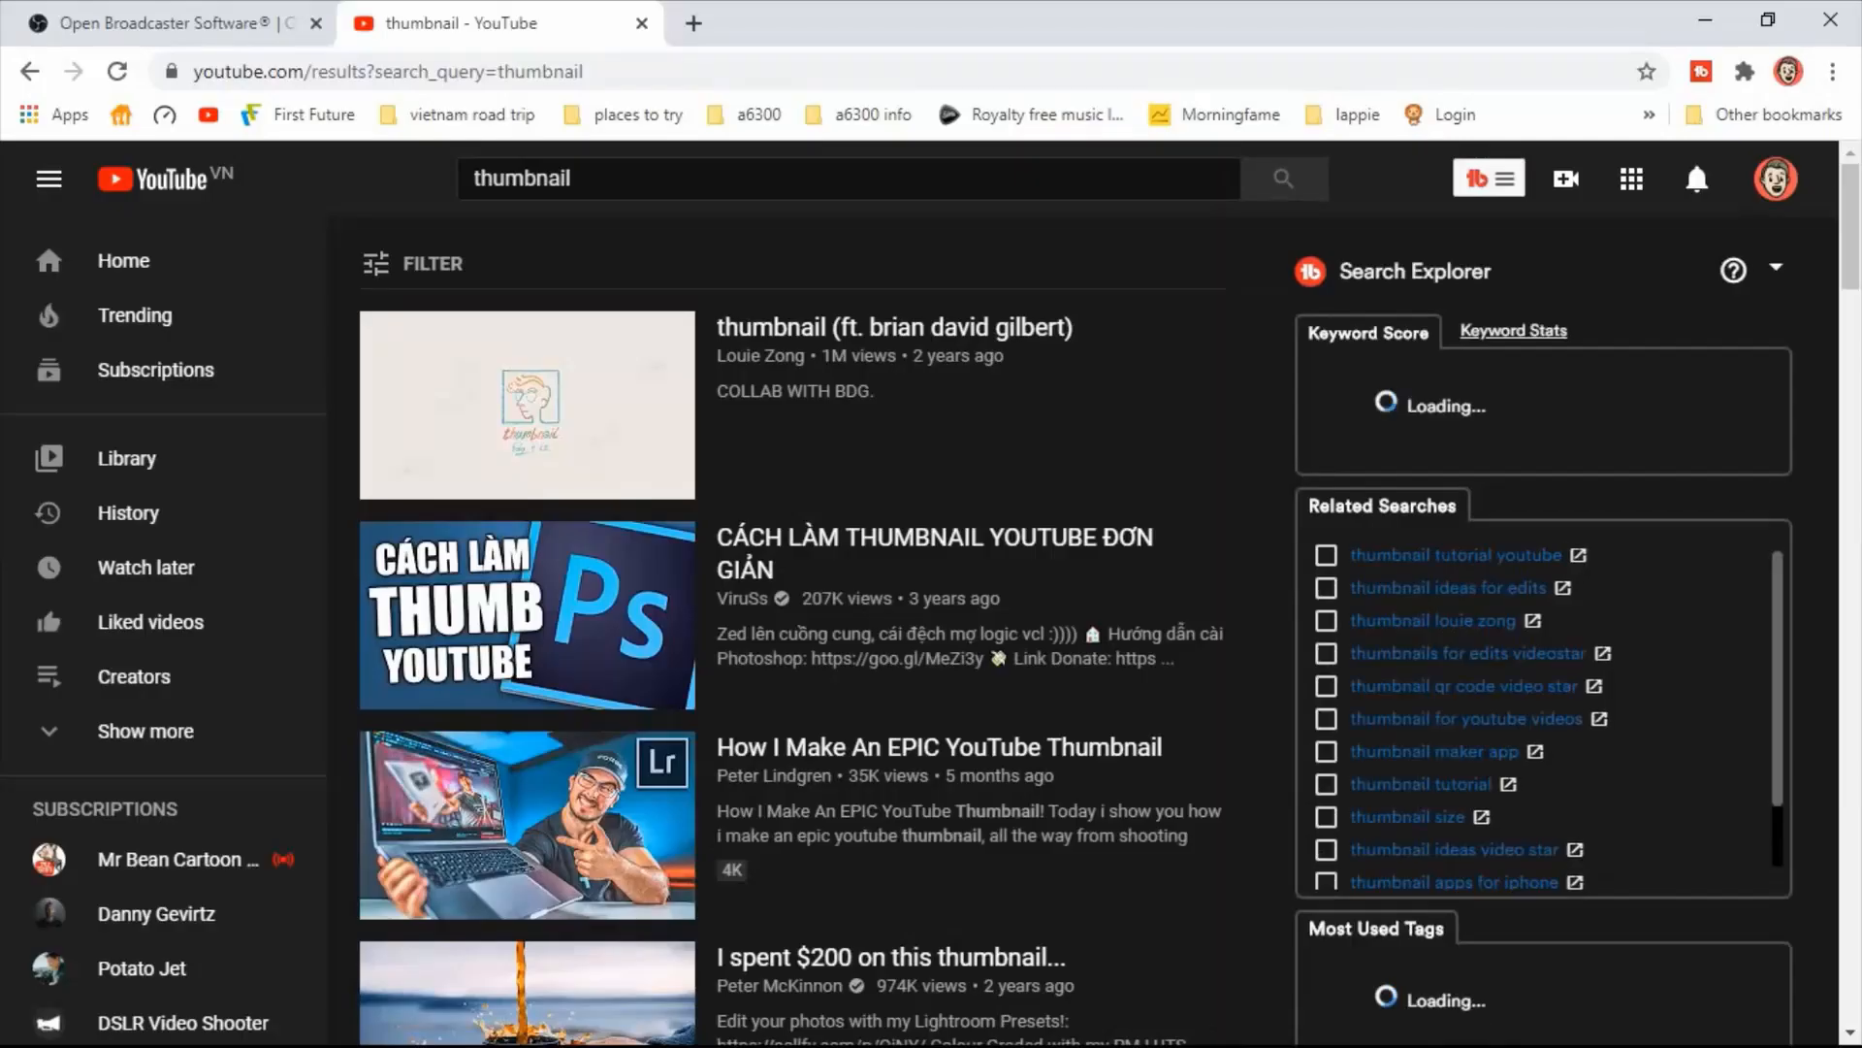
Bring a screenshot of YouTube's "thumbnail" search results in as Layer 3 and scale it to slightly wider than the laptop's display.
{"action": "scroll", "coordinate": [663, 603], "scroll_direction": "down", "scroll_amount": 3}
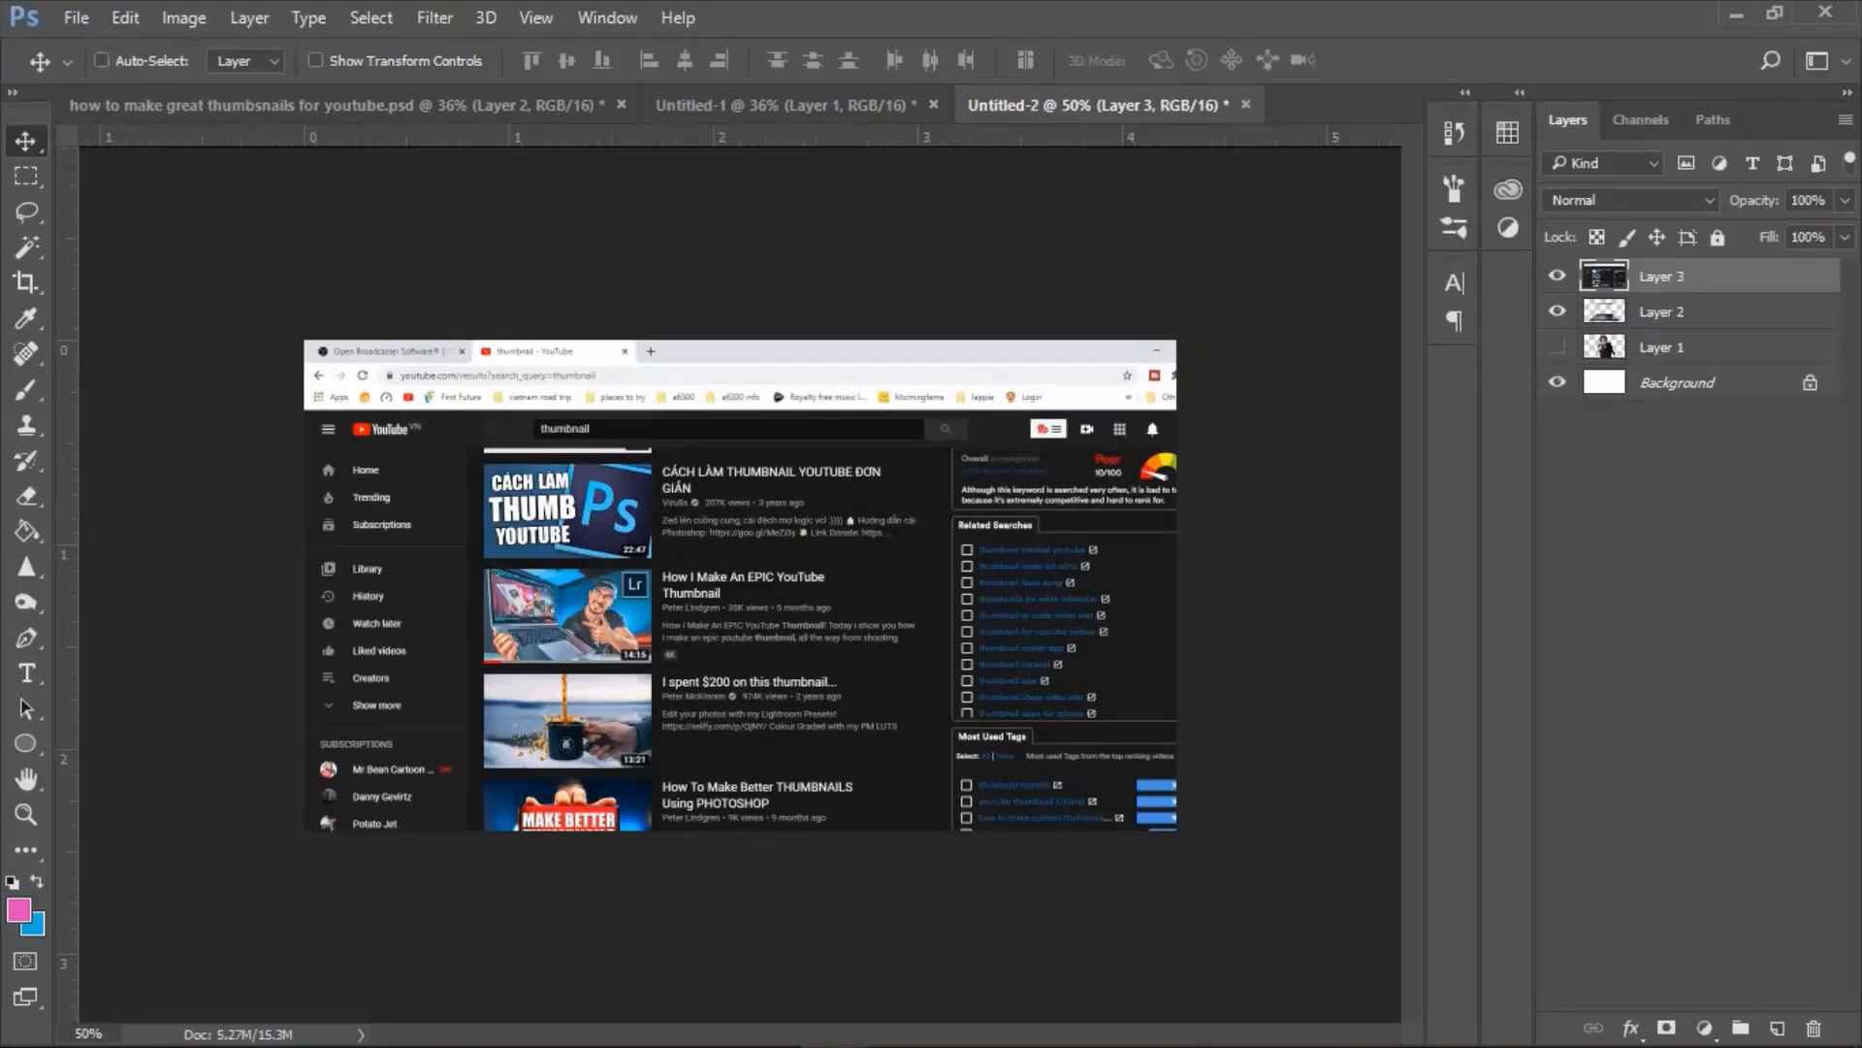
{"action": "key", "text": "ctrl+t"}
{"action": "left_click_drag", "start_coordinate": [304, 340], "coordinate": [679, 550]}
{"action": "left_click_drag", "start_coordinate": [910, 574], "coordinate": [754, 420]}
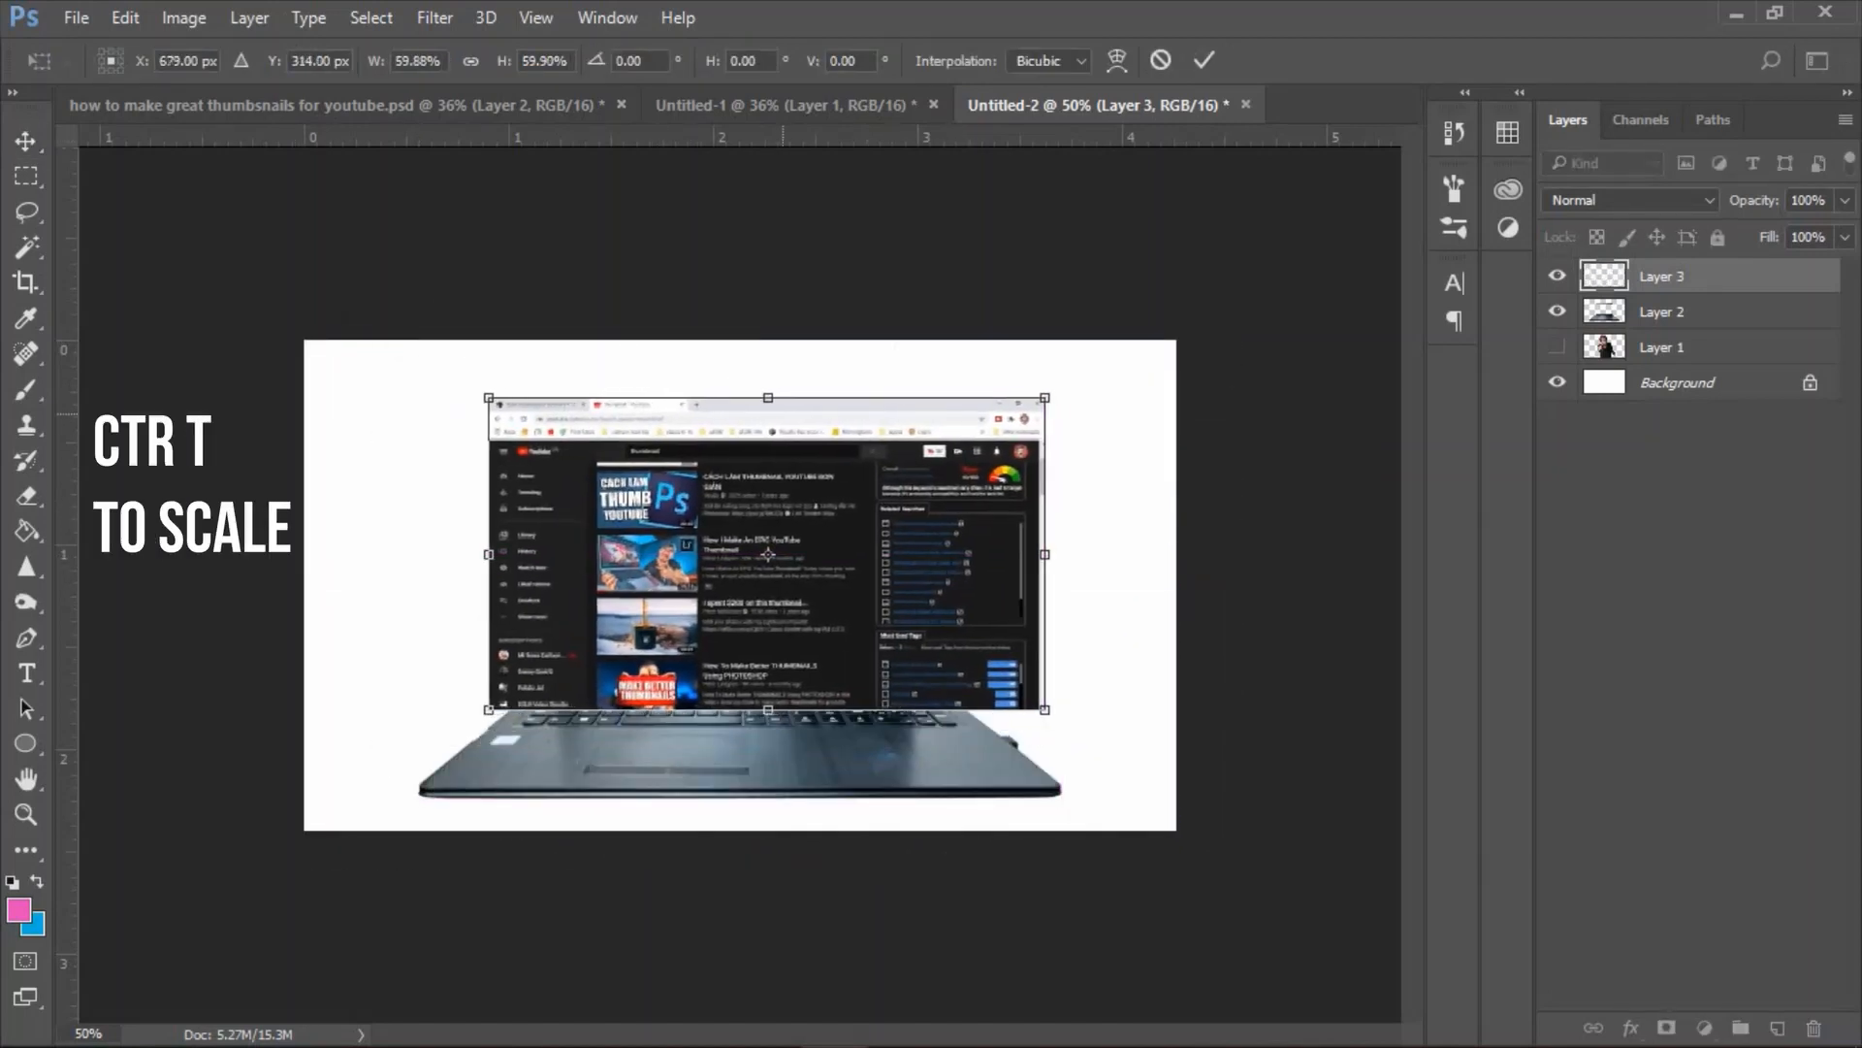
{"action": "left_click_drag", "start_coordinate": [1050, 398], "coordinate": [937, 459]}
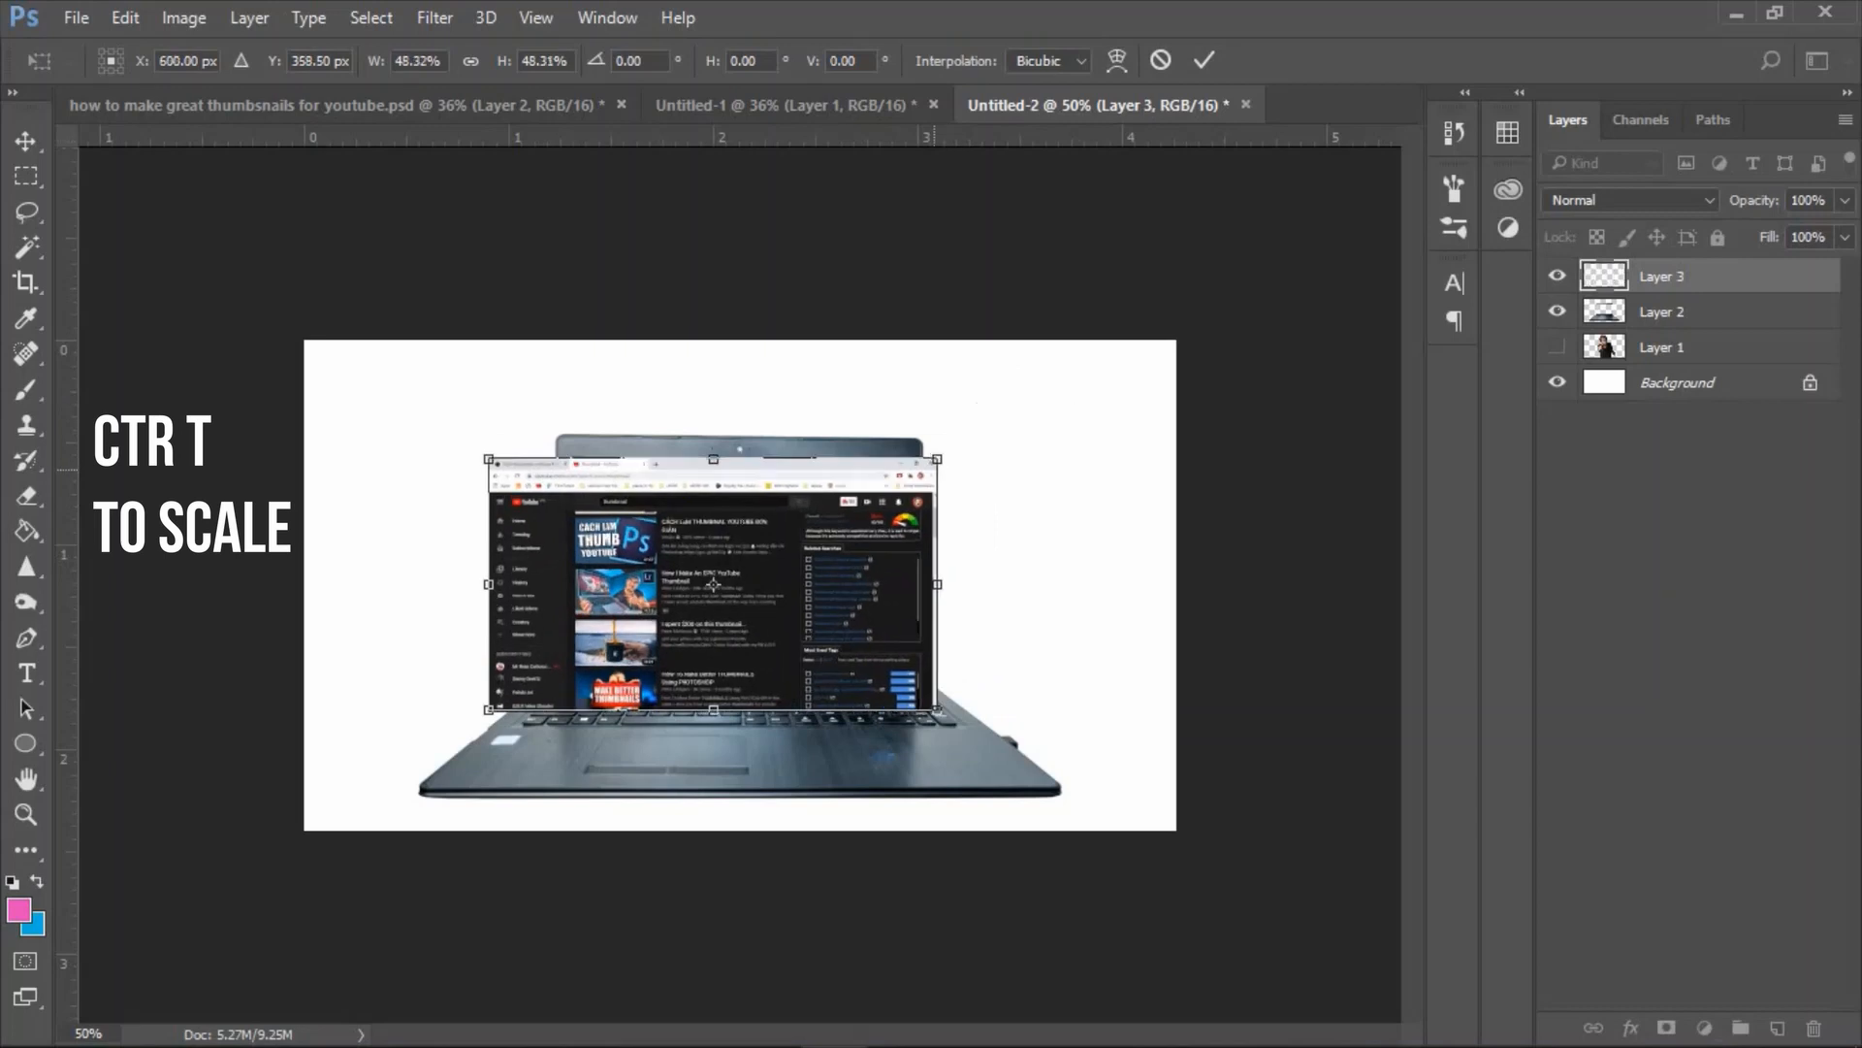
{"action": "left_click_drag", "start_coordinate": [488, 459], "coordinate": [524, 478]}
{"action": "key", "text": "Return"}
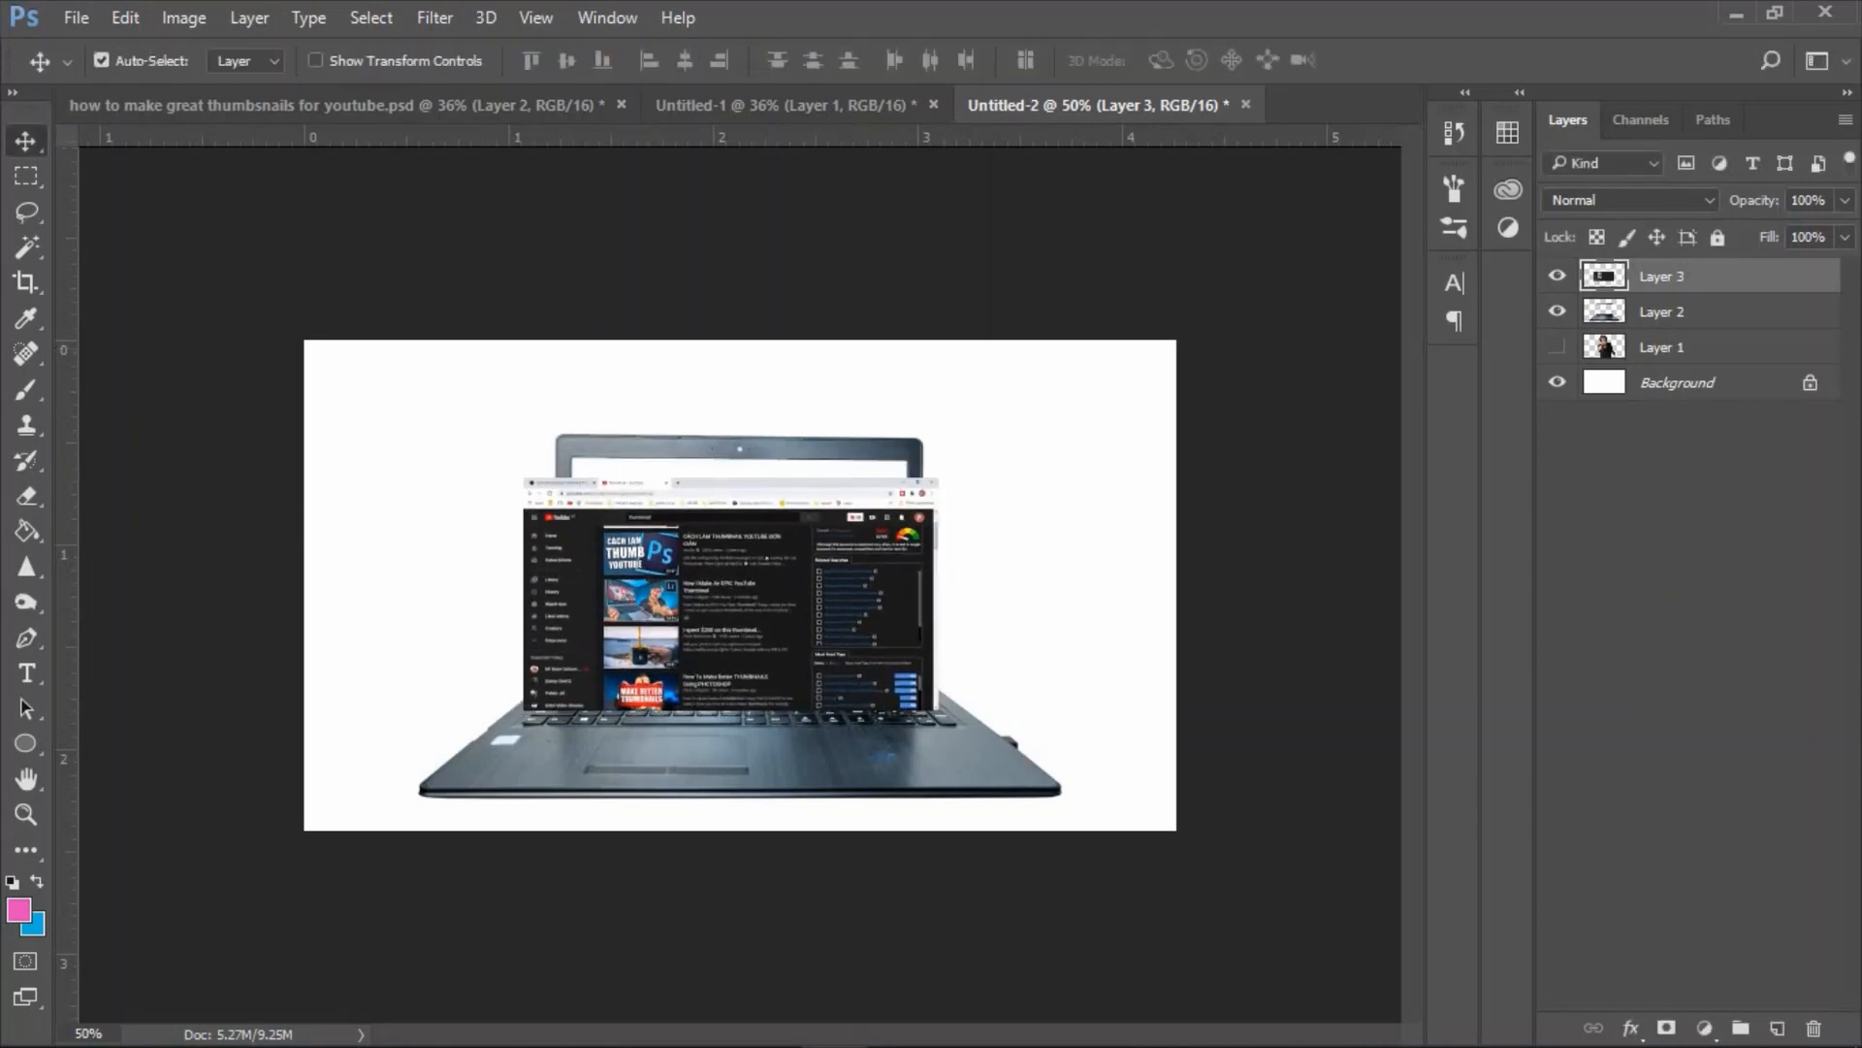
Move Layer 3 beneath the laptop's Layer 2 and position the screenshot inside the empty display.
{"action": "left_click_drag", "start_coordinate": [1683, 276], "coordinate": [1683, 326]}
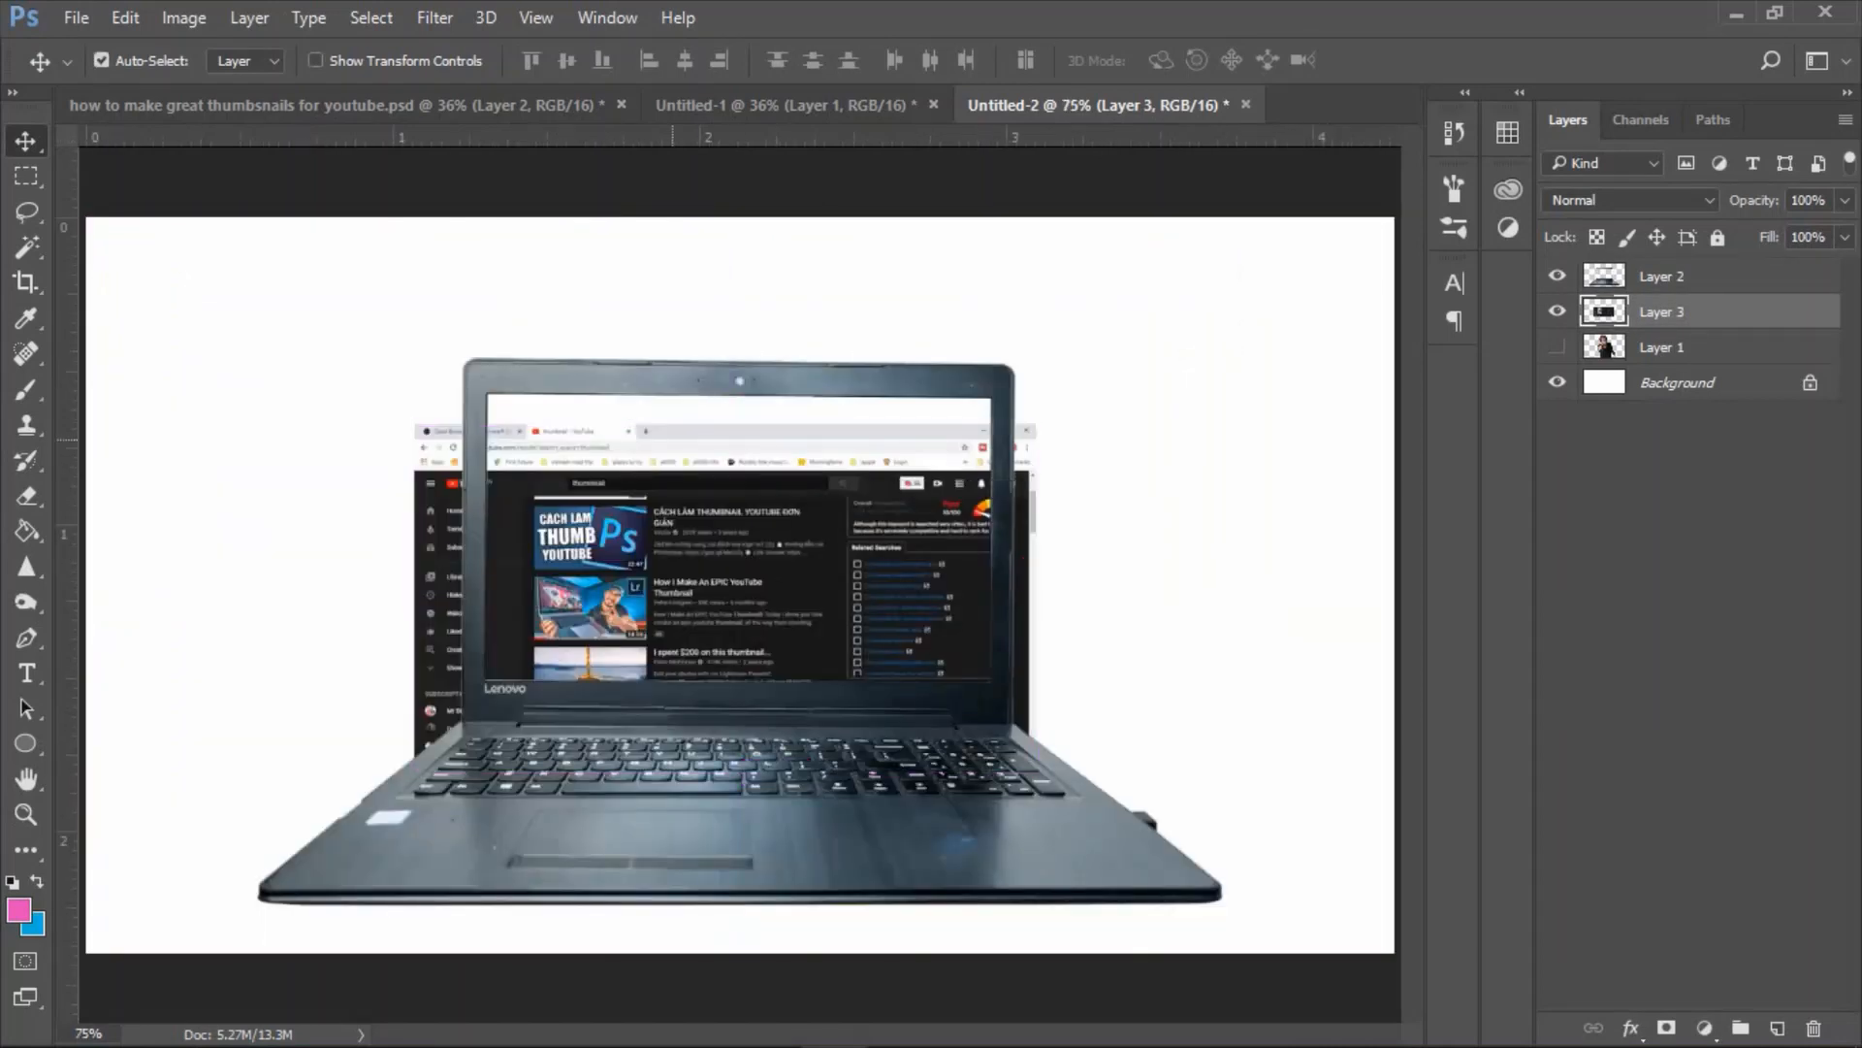
{"action": "left_click_drag", "start_coordinate": [722, 442], "coordinate": [736, 413]}
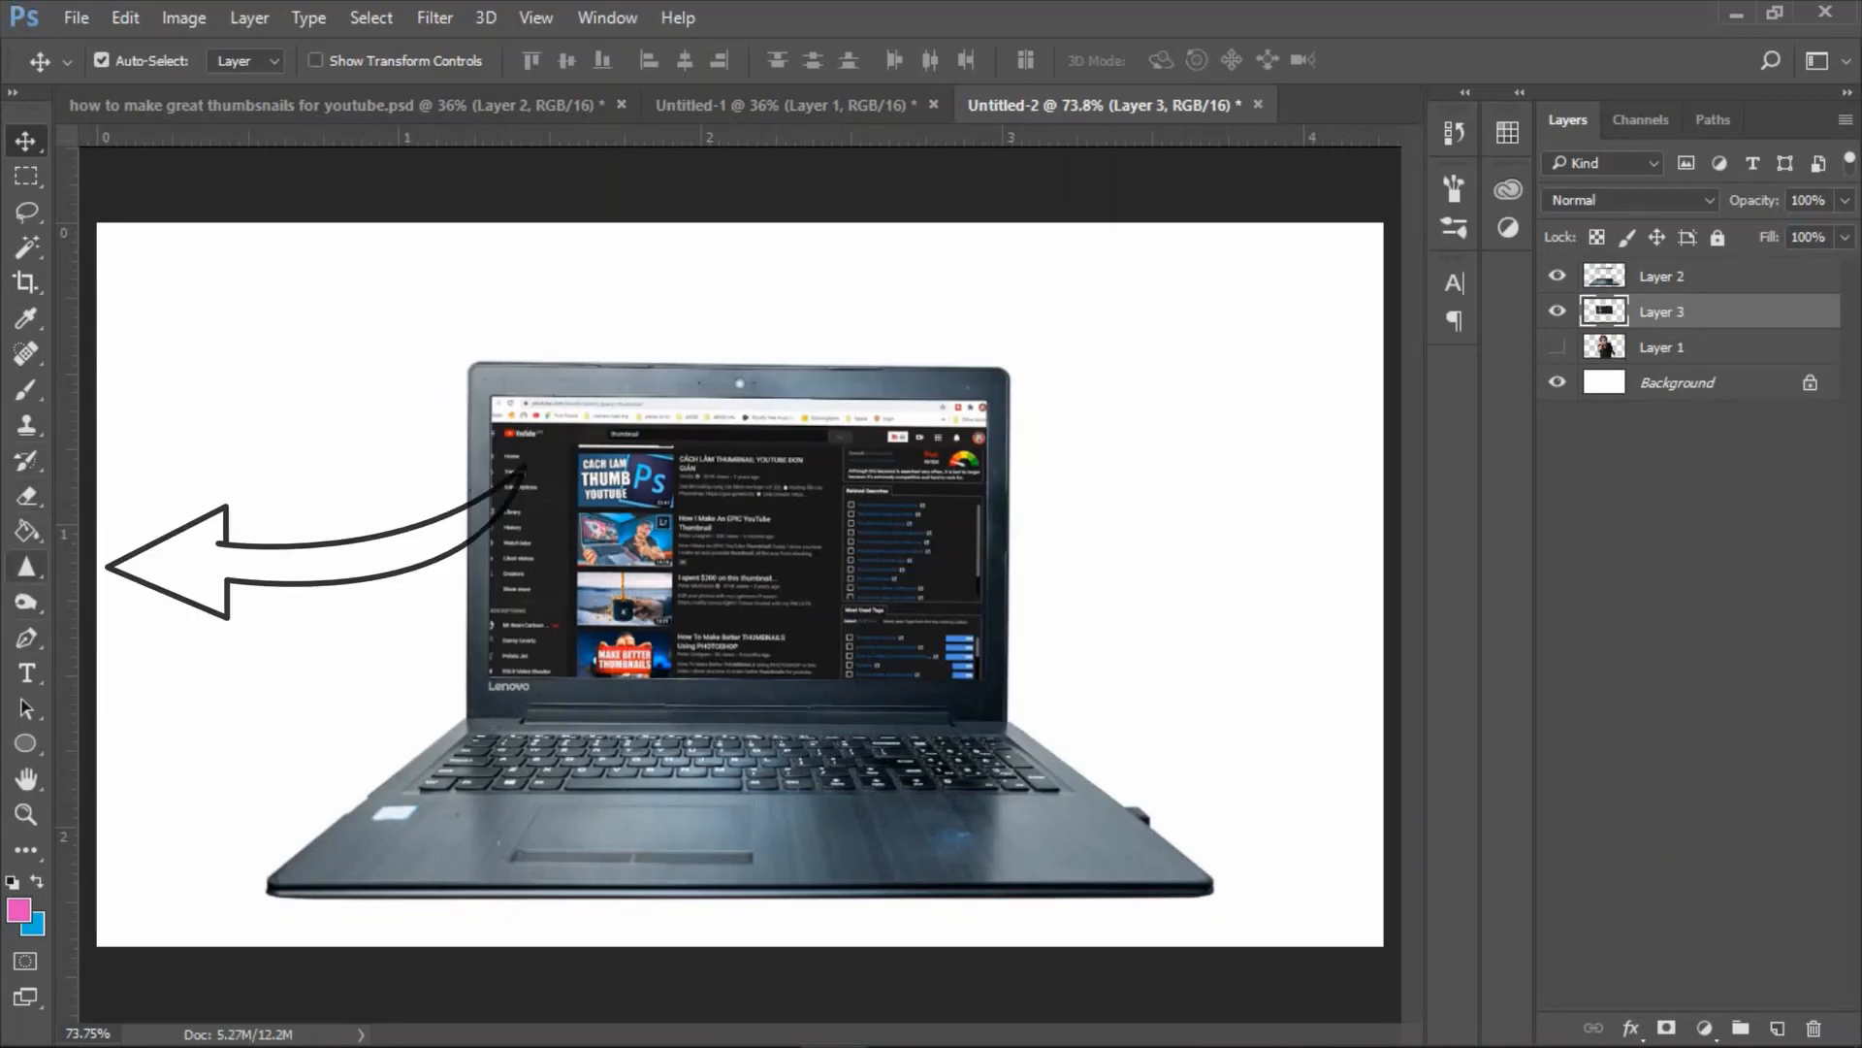
Blur the screenshot on Layer 3 with the Blur tool at 100% strength and enlarge it past the laptop's display edges.
{"action": "left_click", "coordinate": [26, 566]}
{"action": "left_click", "coordinate": [82, 568]}
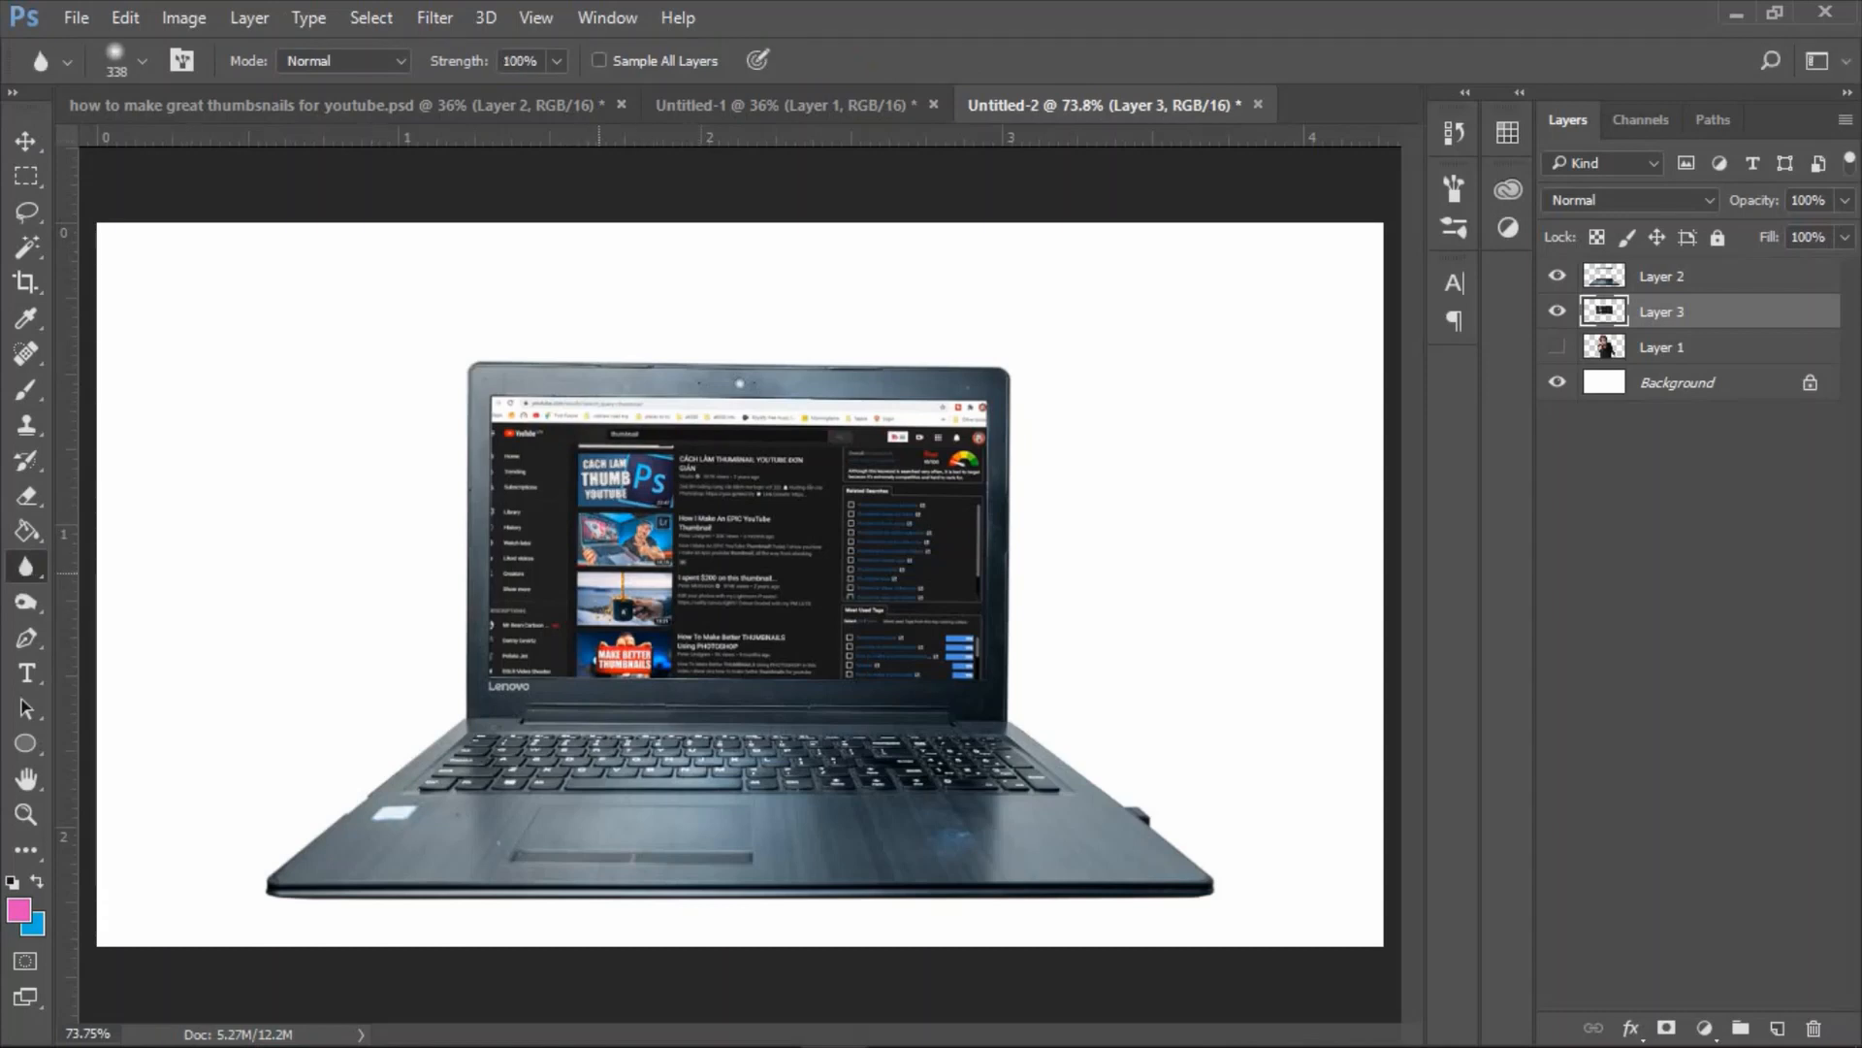
{"action": "key", "text": "ctrl+t"}
{"action": "left_click_drag", "start_coordinate": [1008, 686], "coordinate": [1102, 741]}
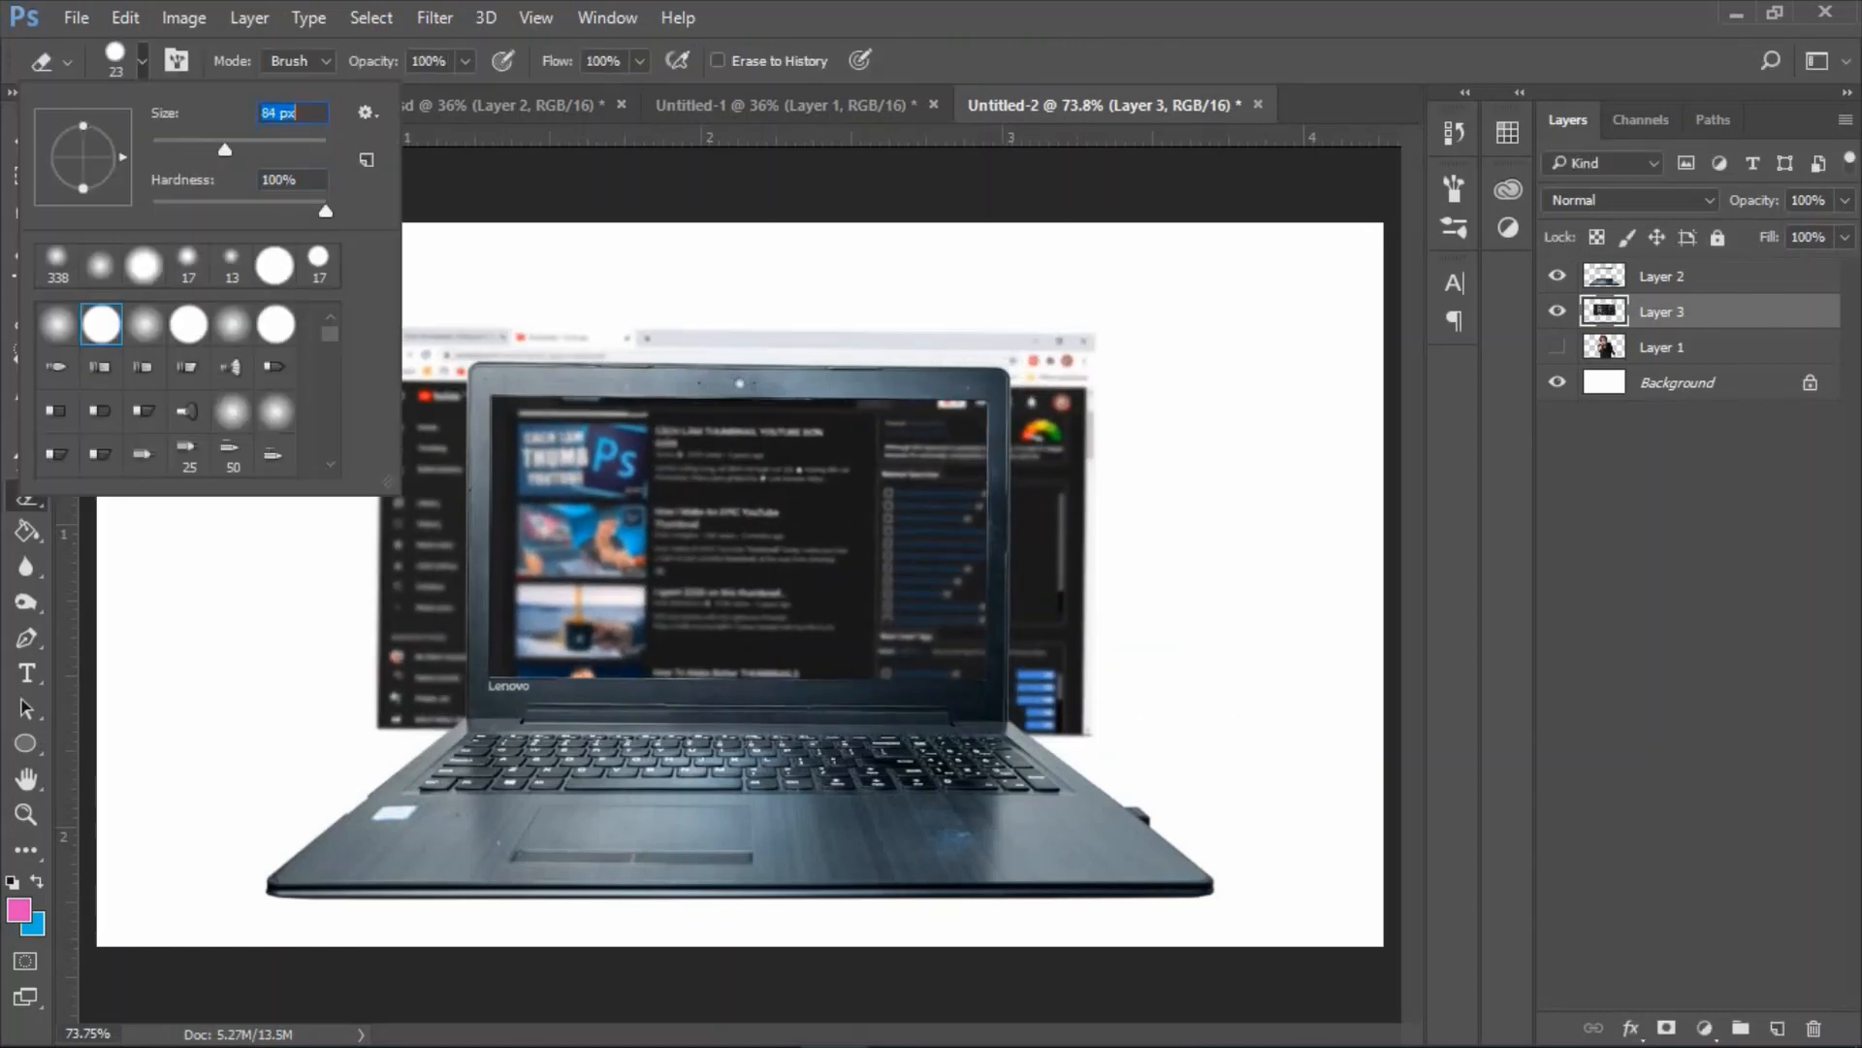
Erase the parts of the screenshot that stick out around the laptop with a hard Eraser at 100% hardness.
{"action": "key", "text": "Return"}
{"action": "mouse_move", "coordinate": [972, 319]}
{"action": "left_mouse_down"}
{"action": "mouse_move", "coordinate": [409, 337]}
{"action": "mouse_move", "coordinate": [471, 340]}
{"action": "left_mouse_up"}
{"action": "mouse_move", "coordinate": [640, 316]}
{"action": "left_mouse_down"}
{"action": "mouse_move", "coordinate": [1074, 351]}
{"action": "mouse_move", "coordinate": [1062, 376]}
{"action": "left_mouse_up"}
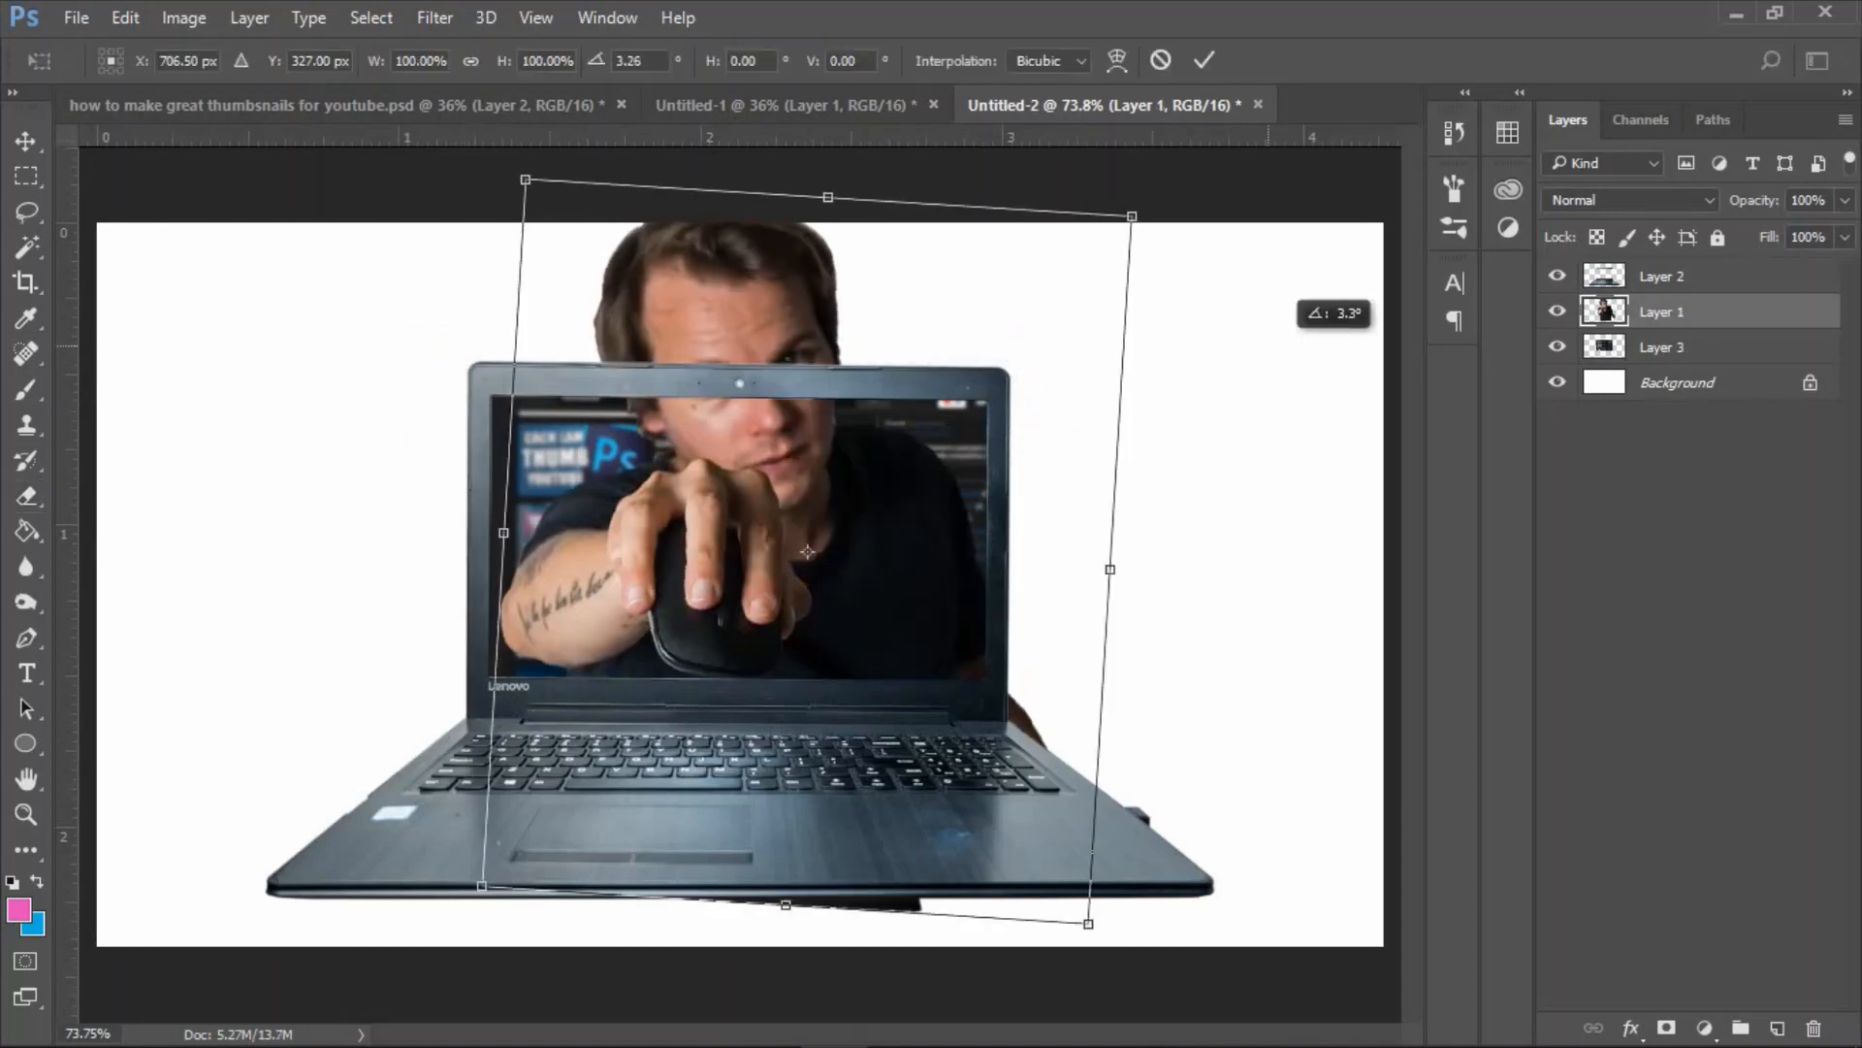
Rotate the man cutout about 10.6 degrees, scale it down slightly and move Layer 1 above the laptop's layer.
{"action": "left_click_drag", "start_coordinate": [1314, 325], "coordinate": [1334, 399]}
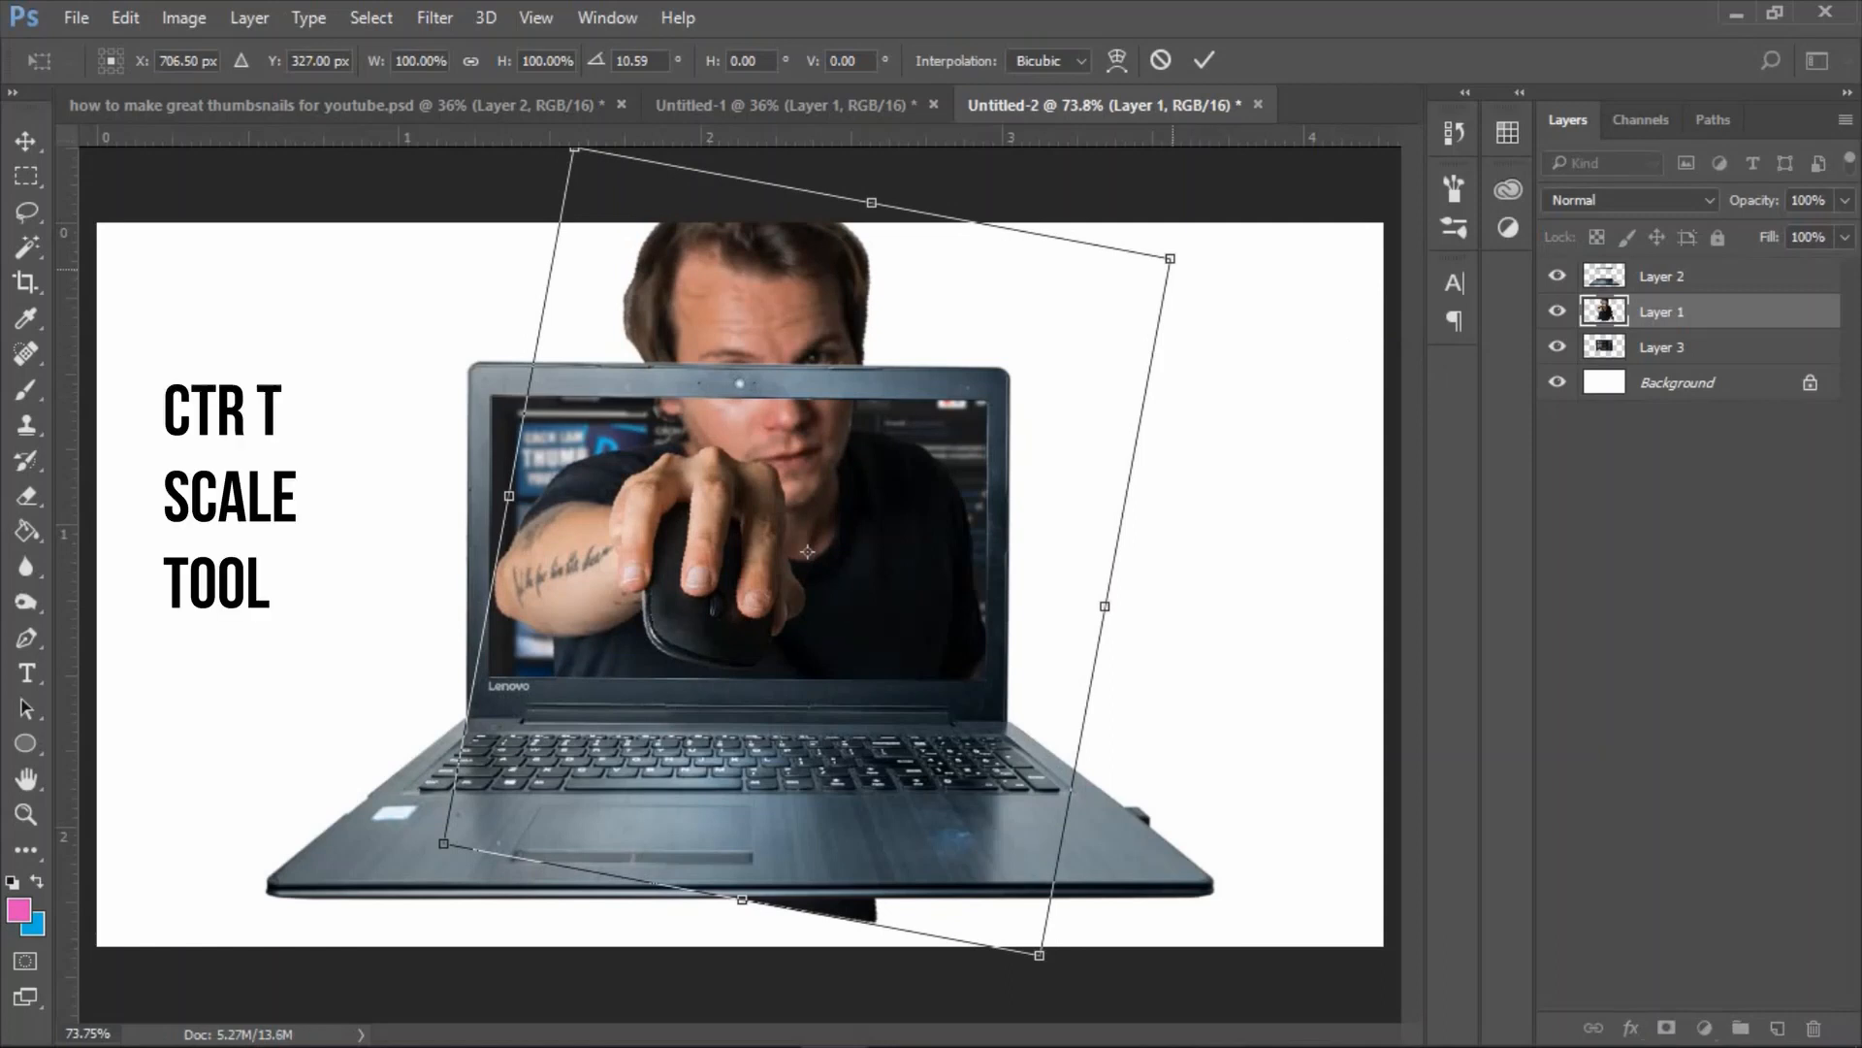
{"action": "left_click_drag", "start_coordinate": [1171, 259], "coordinate": [1220, 320]}
{"action": "left_click_drag", "start_coordinate": [1661, 311], "coordinate": [1662, 264]}
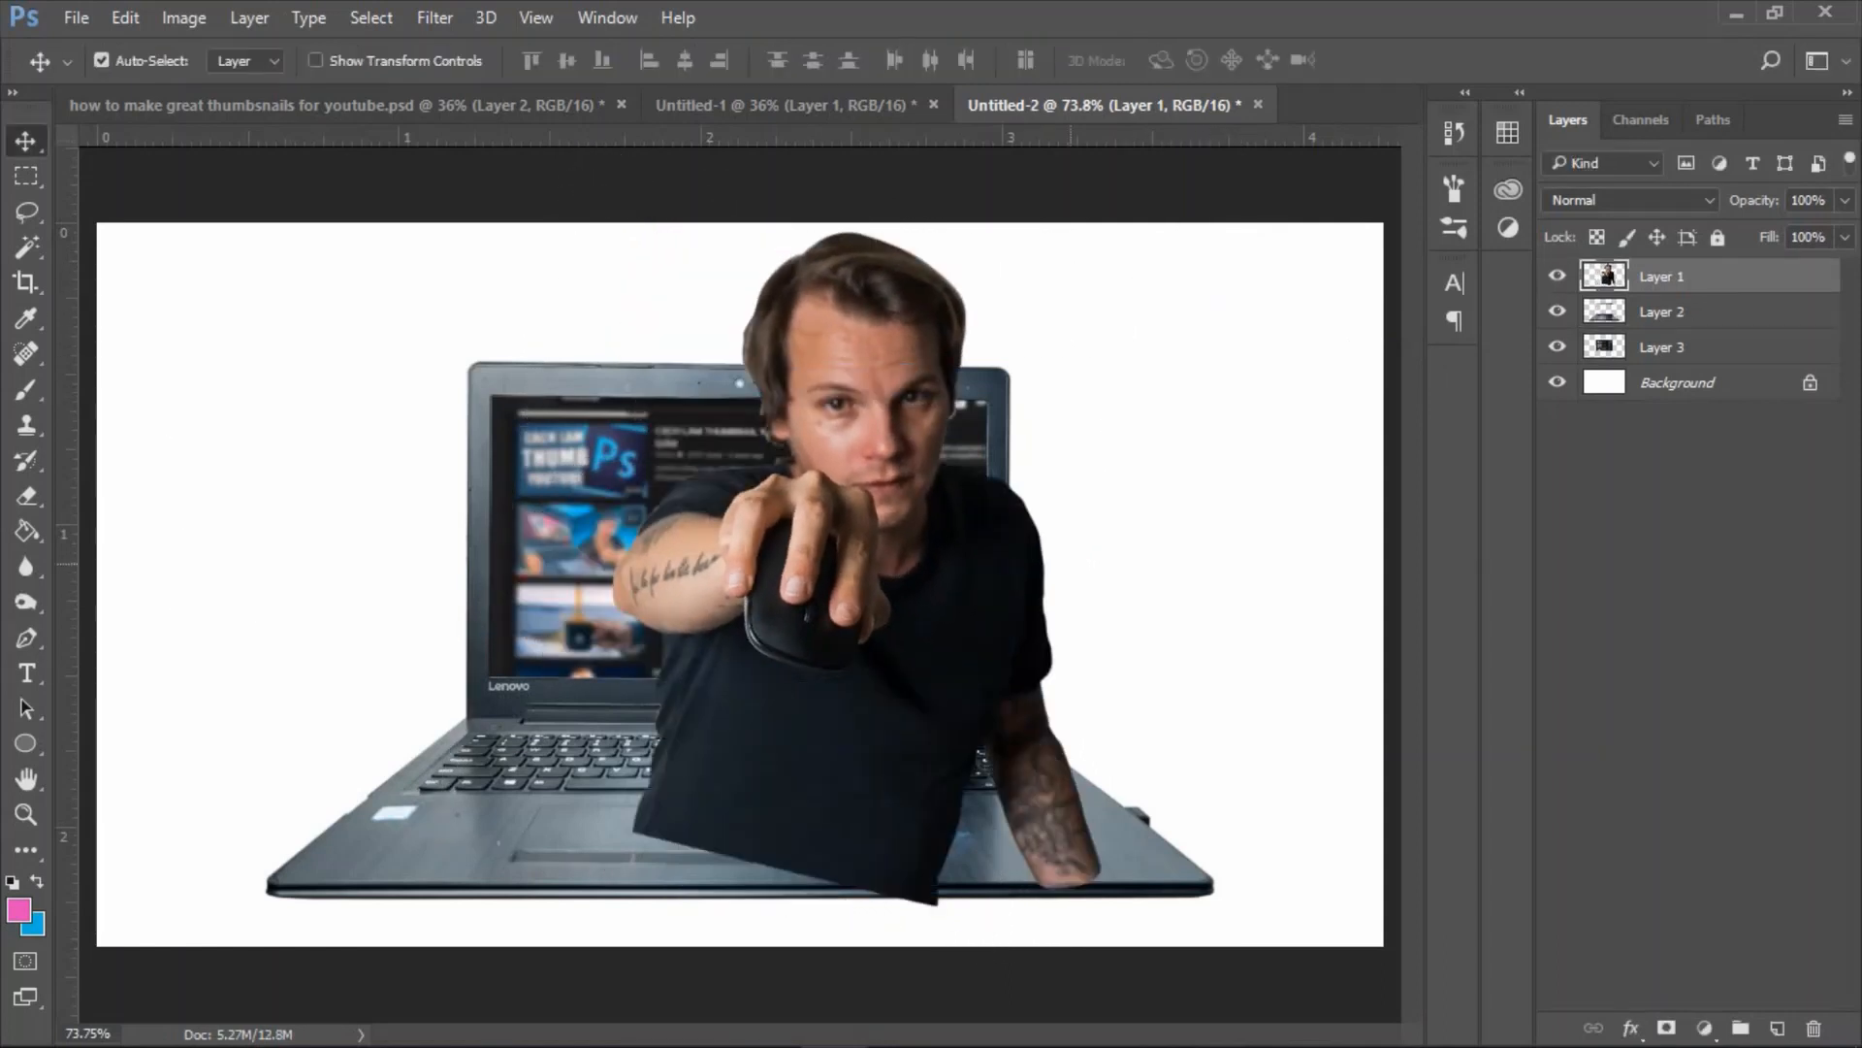
Lower Layer 1's opacity to 47% and trace the man's body parts outside the laptop's display with the Pen tool.
{"action": "left_click", "coordinate": [1845, 200]}
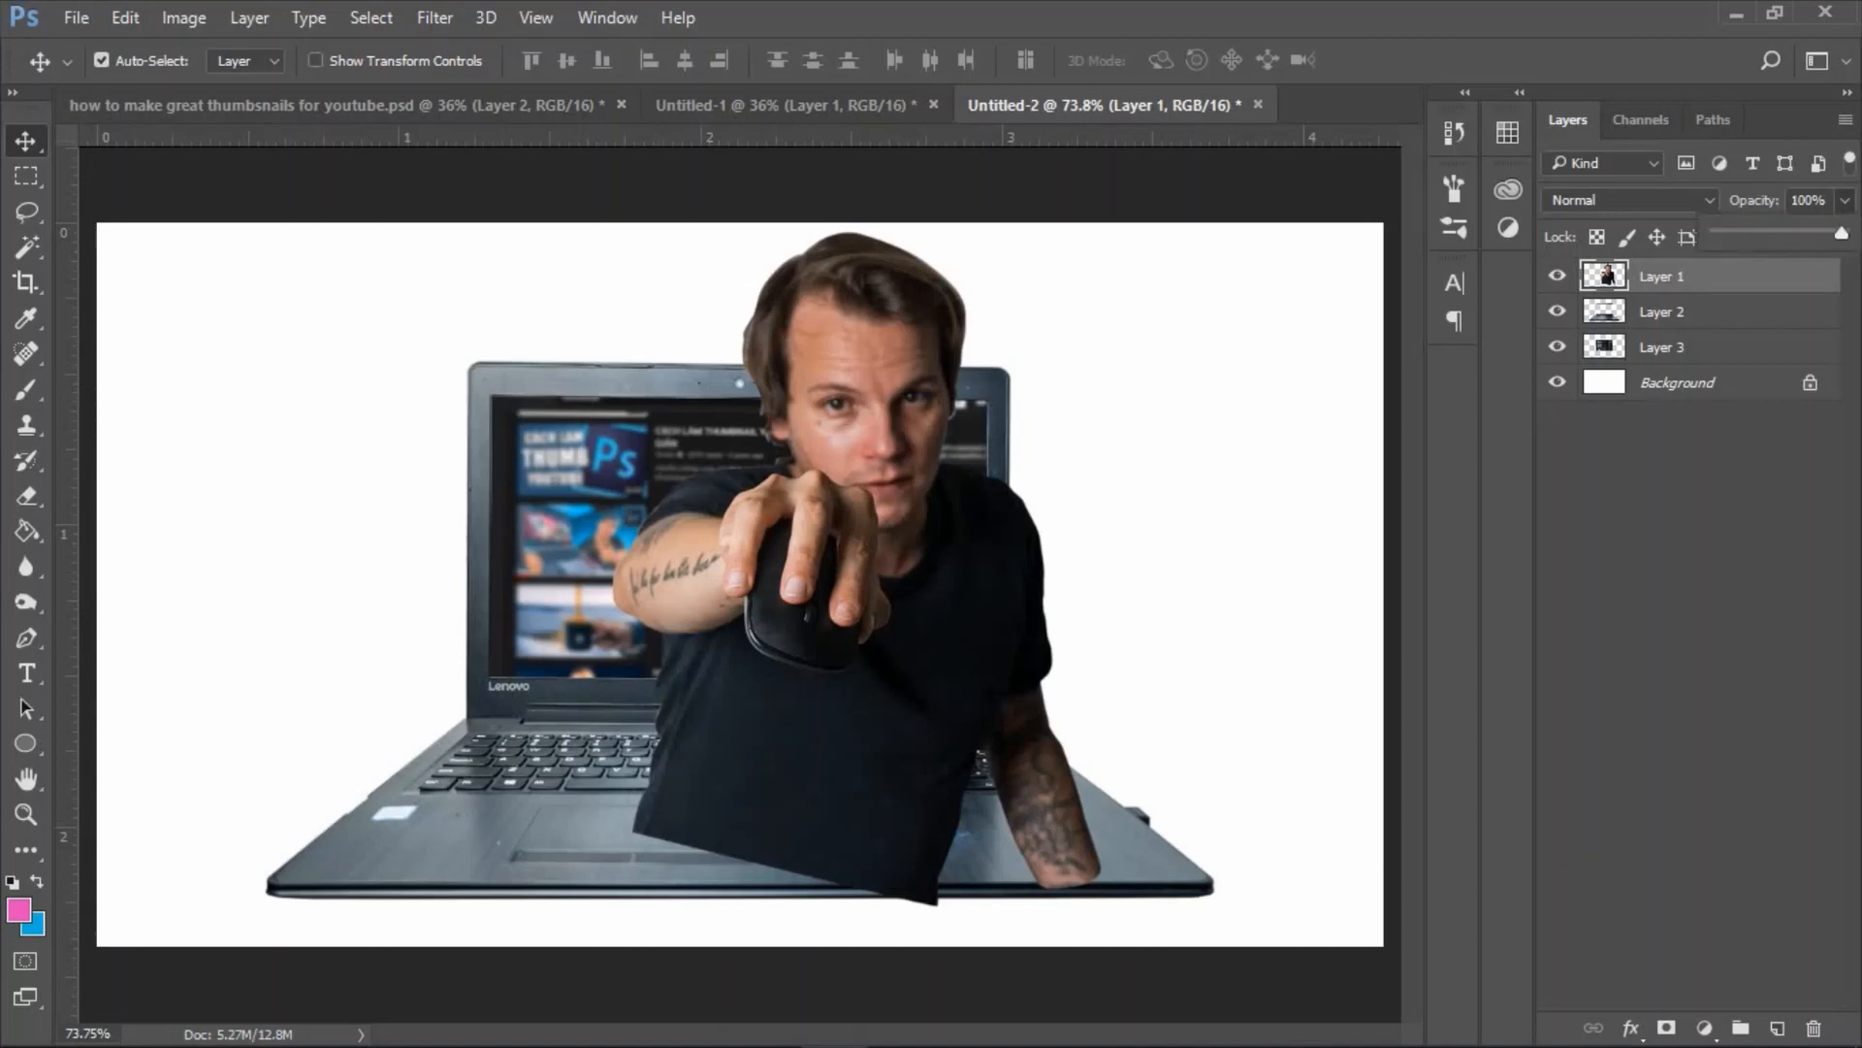
{"action": "left_click_drag", "start_coordinate": [1841, 233], "coordinate": [1775, 233]}
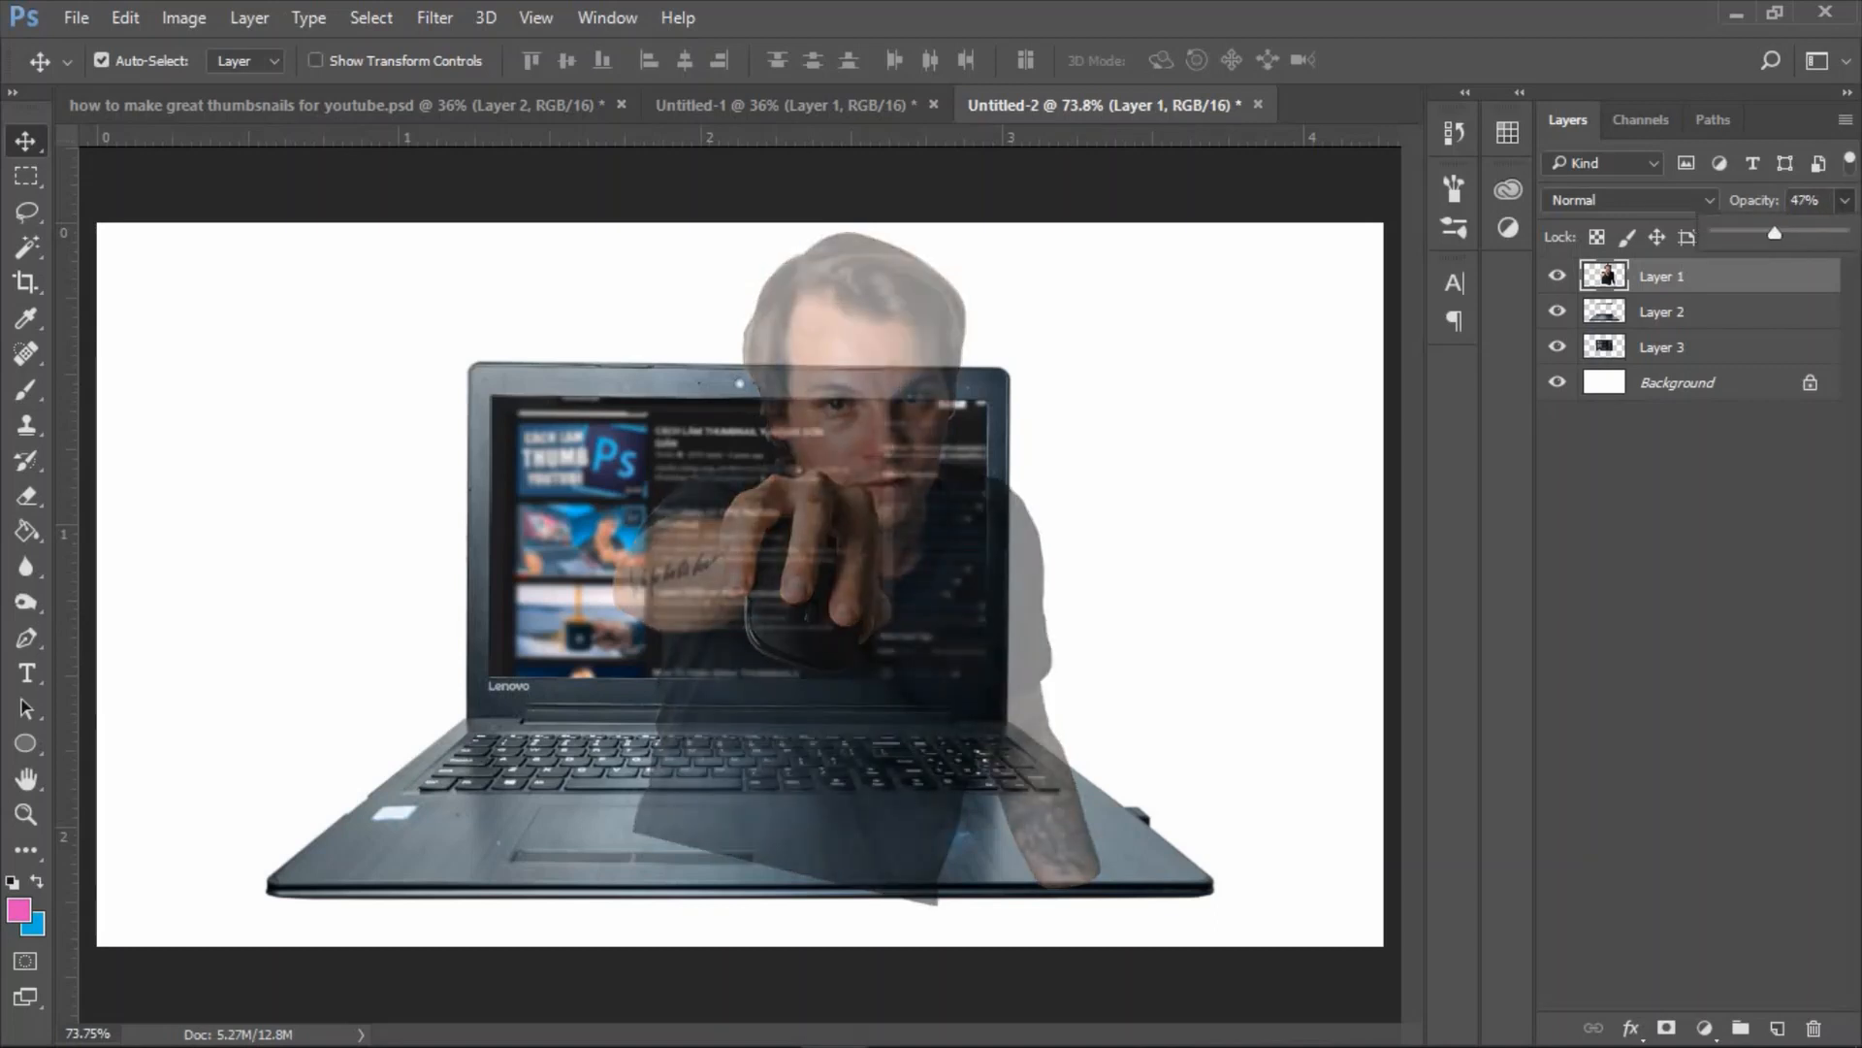
{"action": "left_click", "coordinate": [26, 637]}
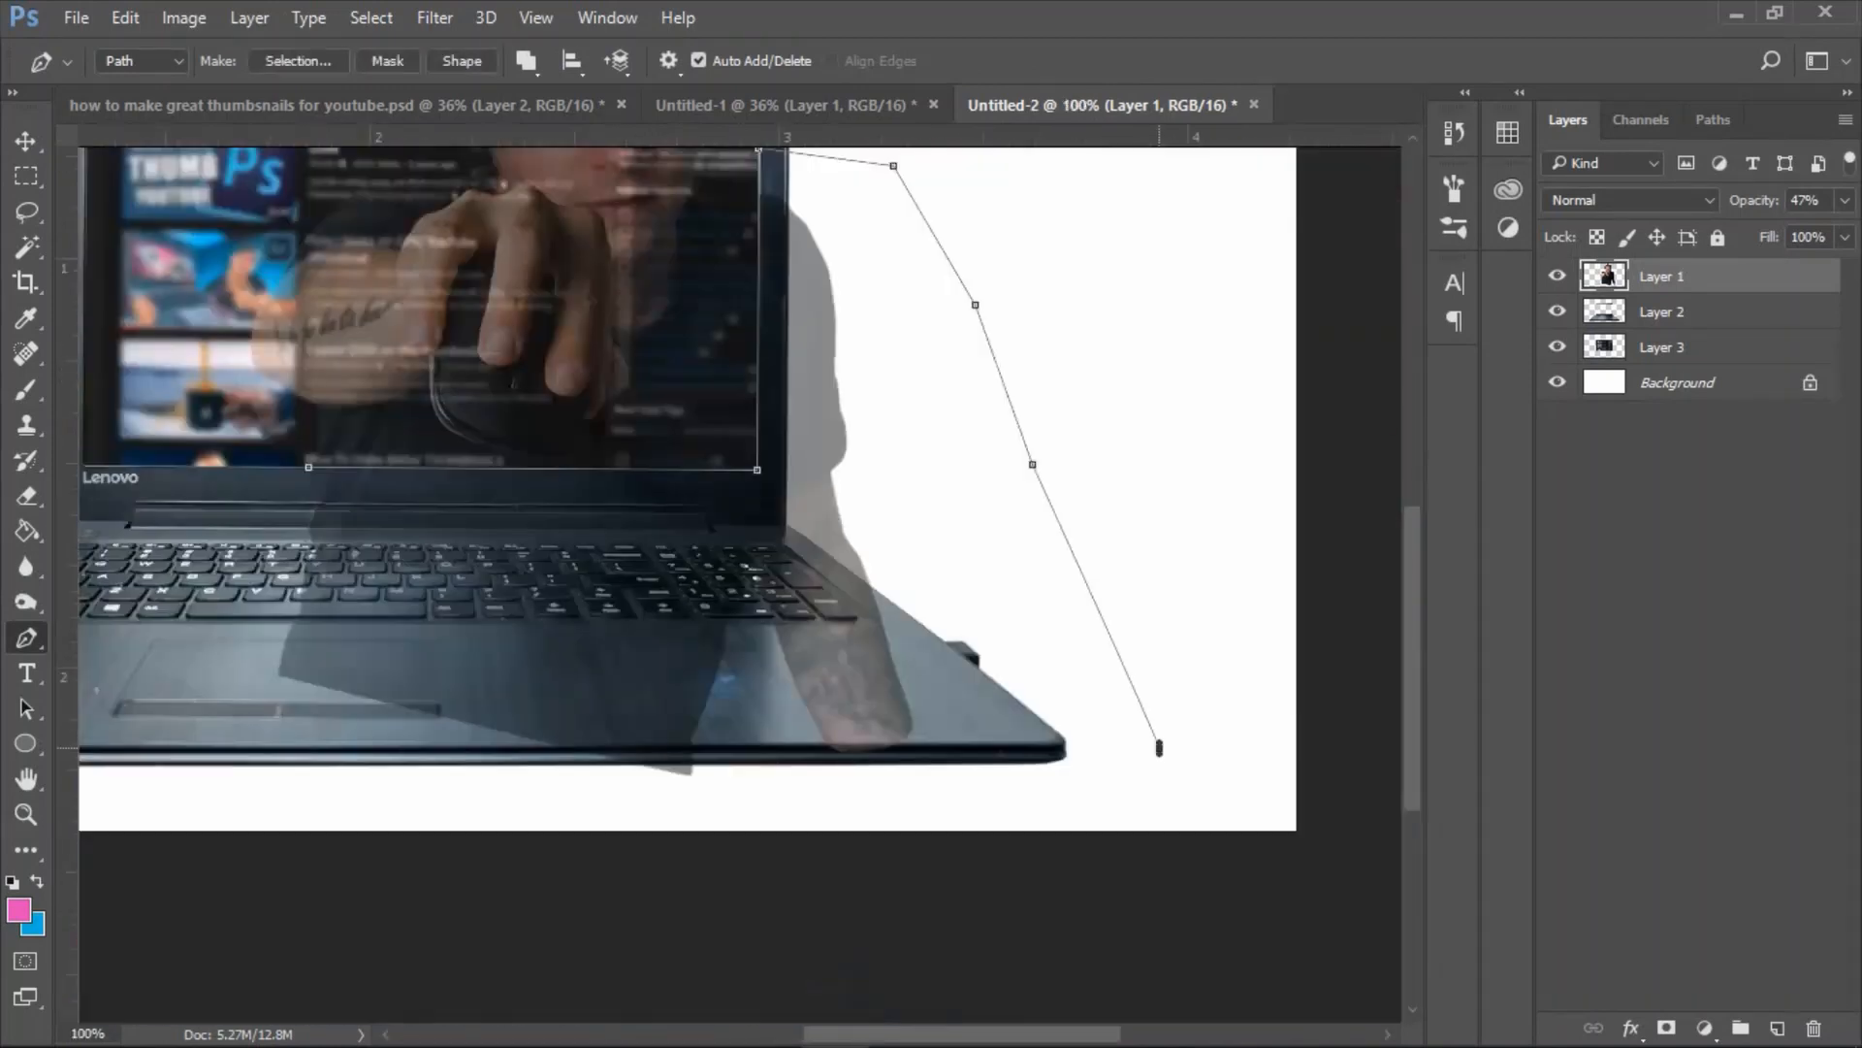
{"action": "left_click_drag", "start_coordinate": [970, 876], "coordinate": [897, 882]}
{"action": "left_click_drag", "start_coordinate": [490, 907], "coordinate": [415, 886]}
{"action": "left_click_drag", "start_coordinate": [229, 799], "coordinate": [224, 742]}
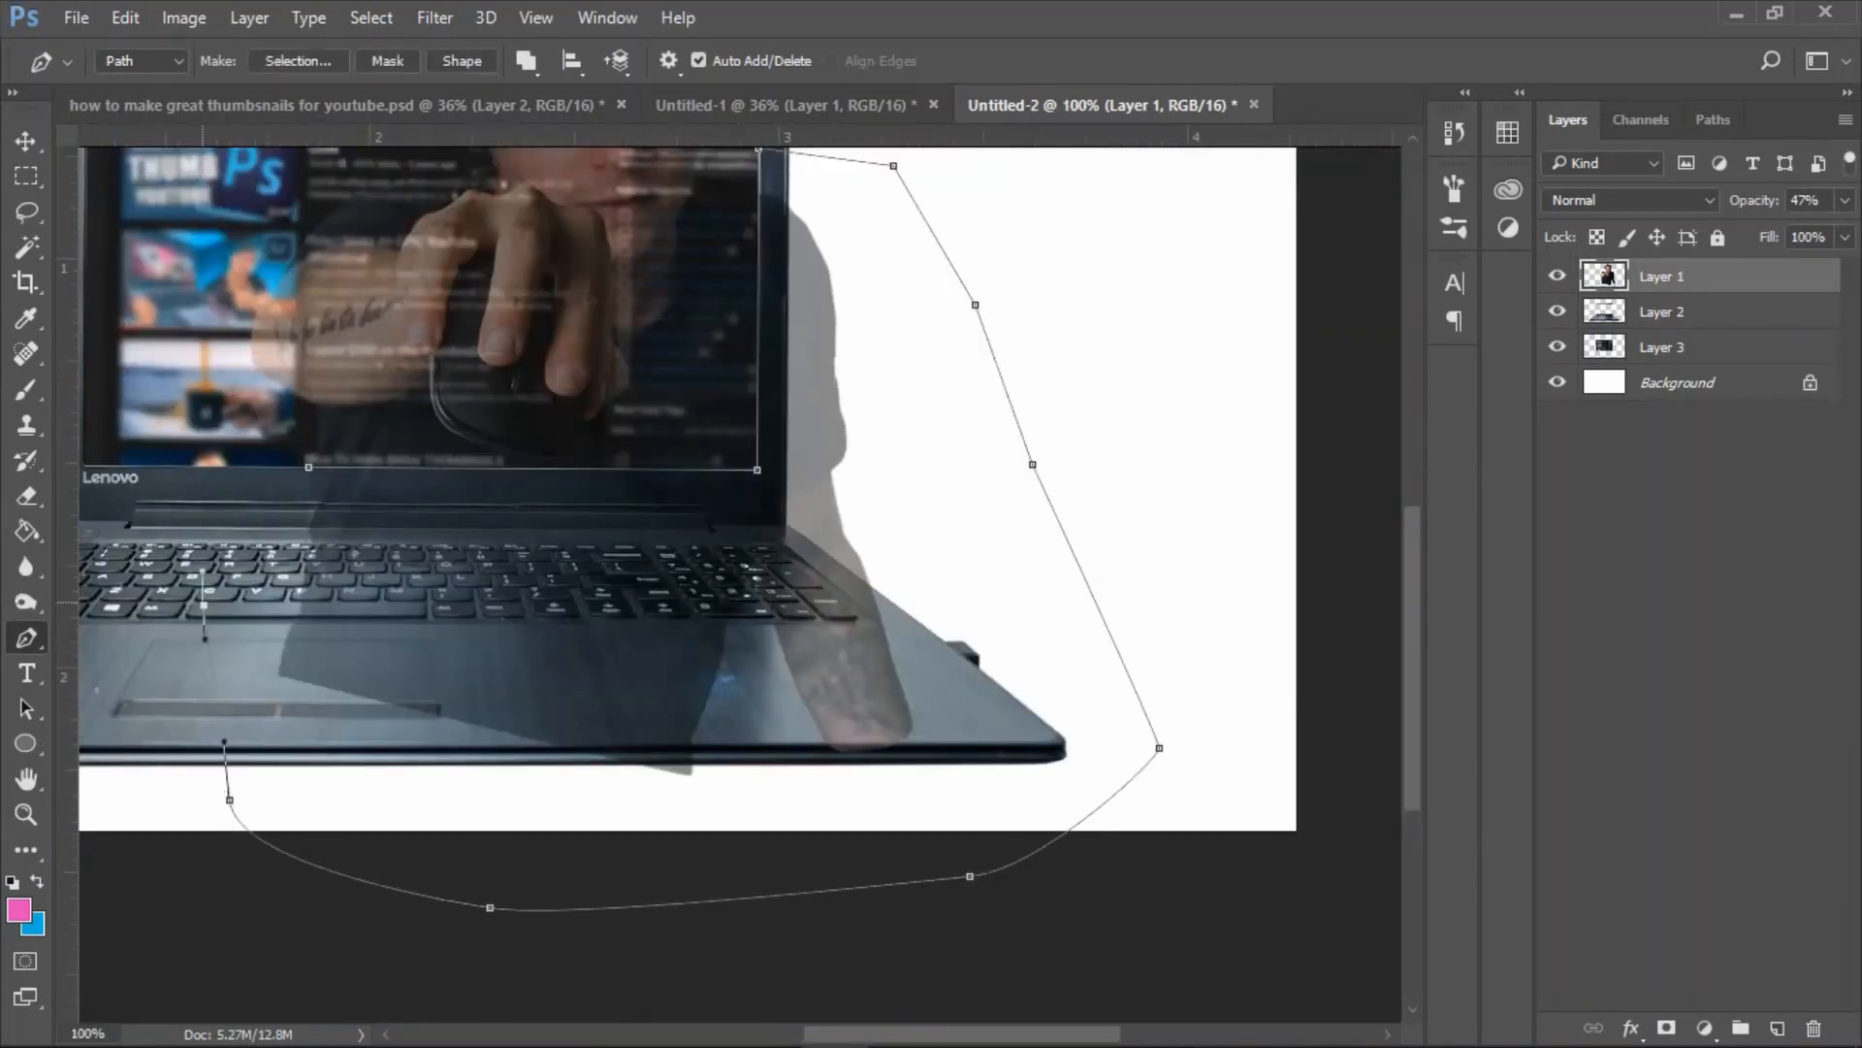
Convert the path into a selection with 0 pixels feather and erase the man's arm and torso outside the display.
{"action": "right_click", "coordinate": [441, 354]}
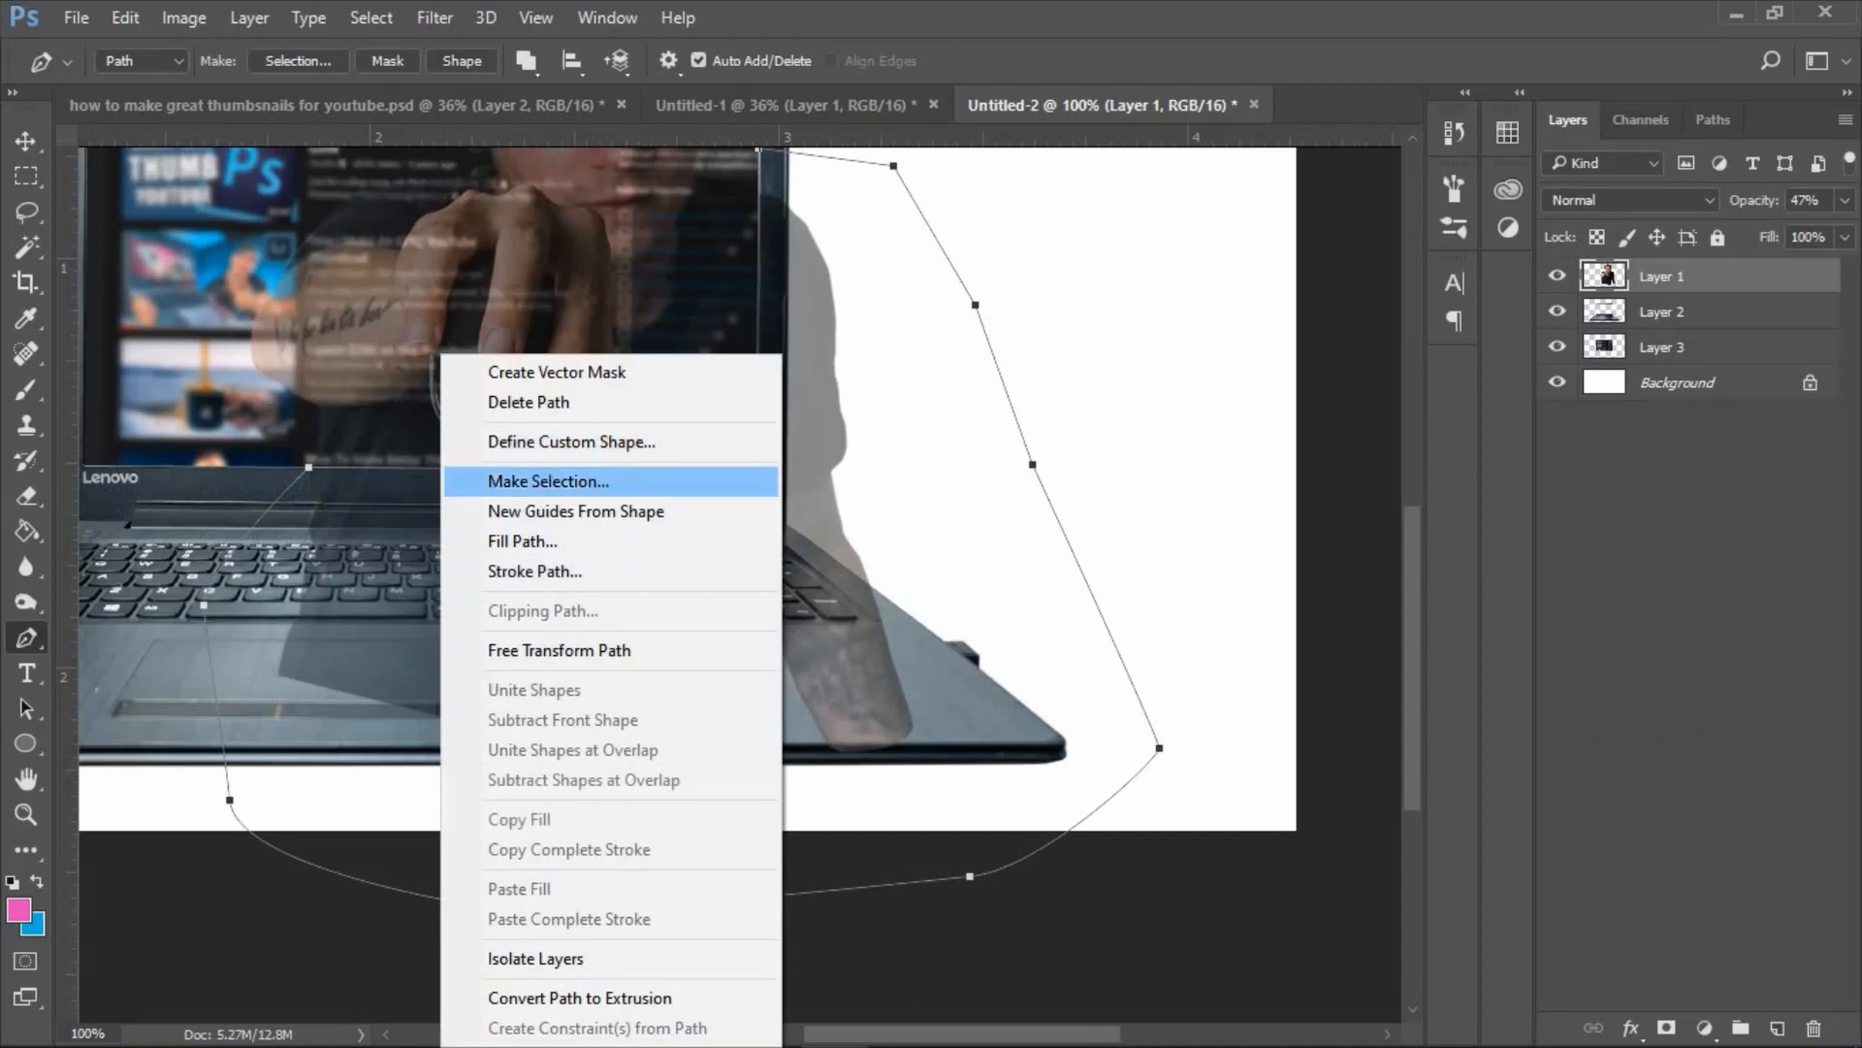
{"action": "left_click", "coordinate": [548, 482]}
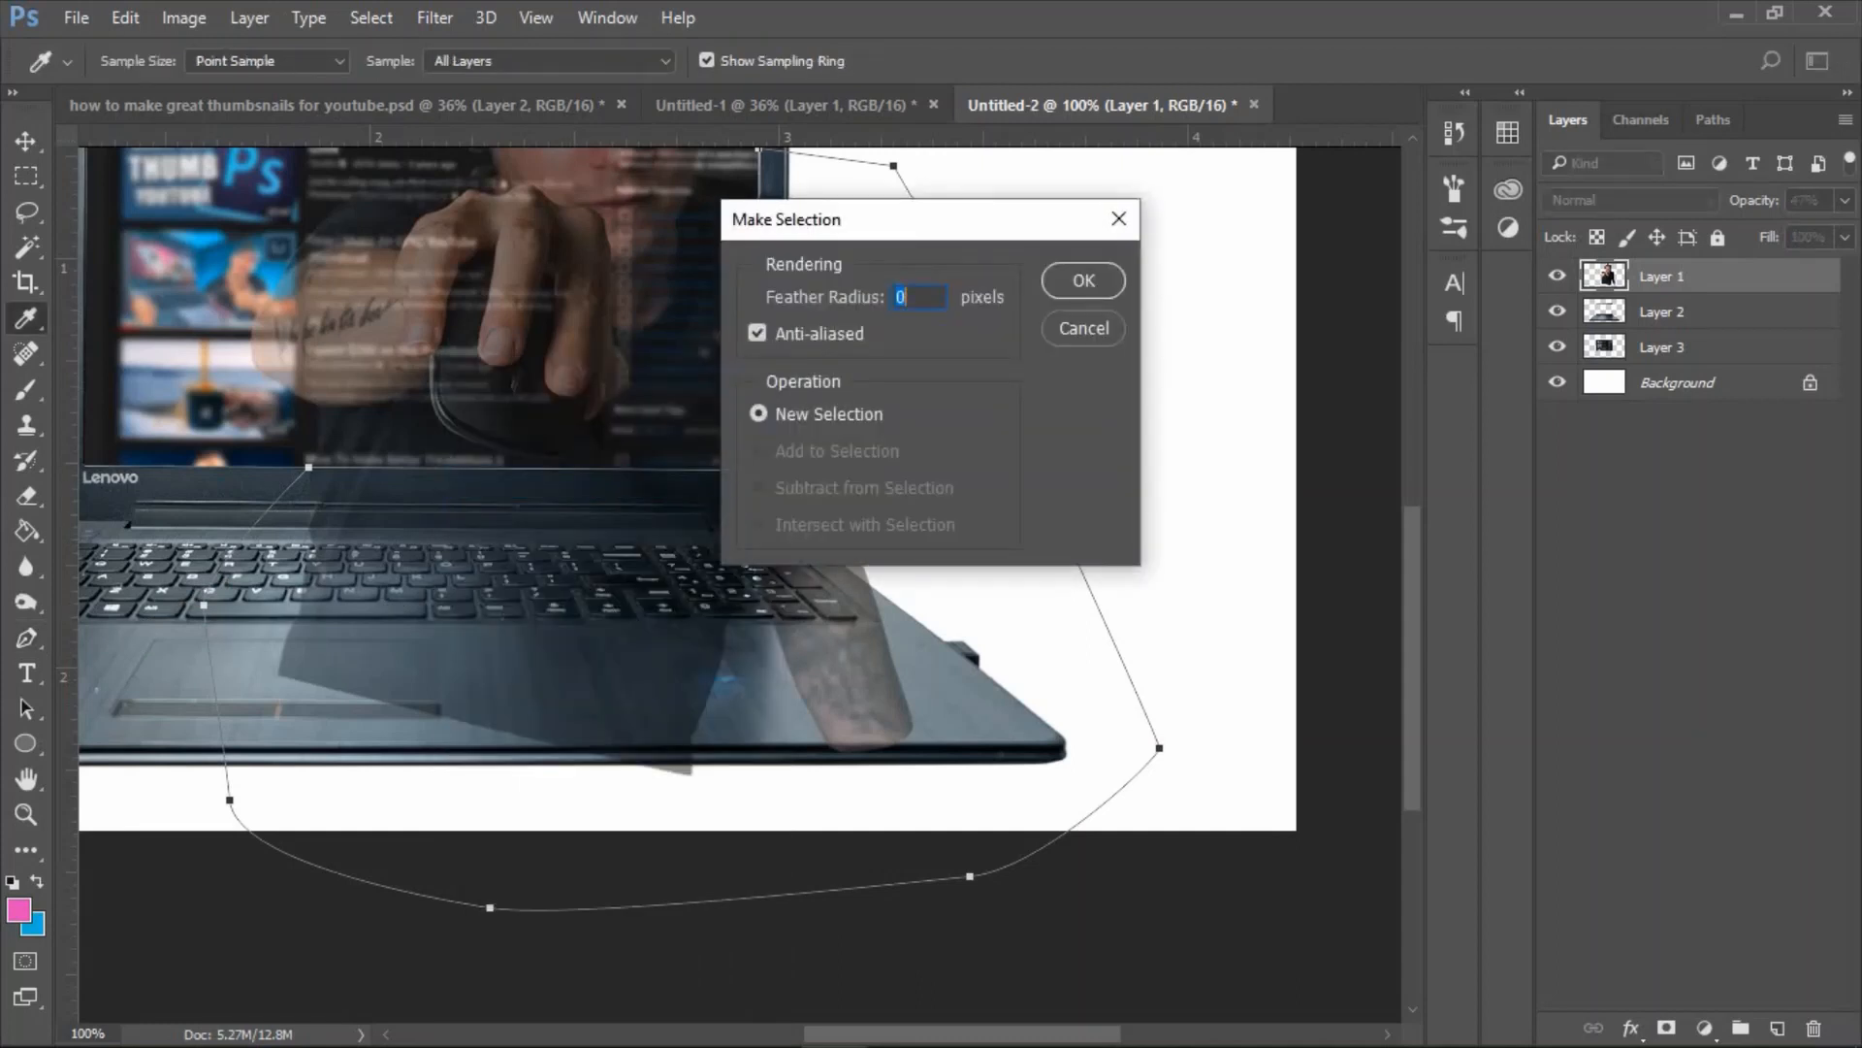
{"action": "key", "text": "Return"}
{"action": "key", "text": "e"}
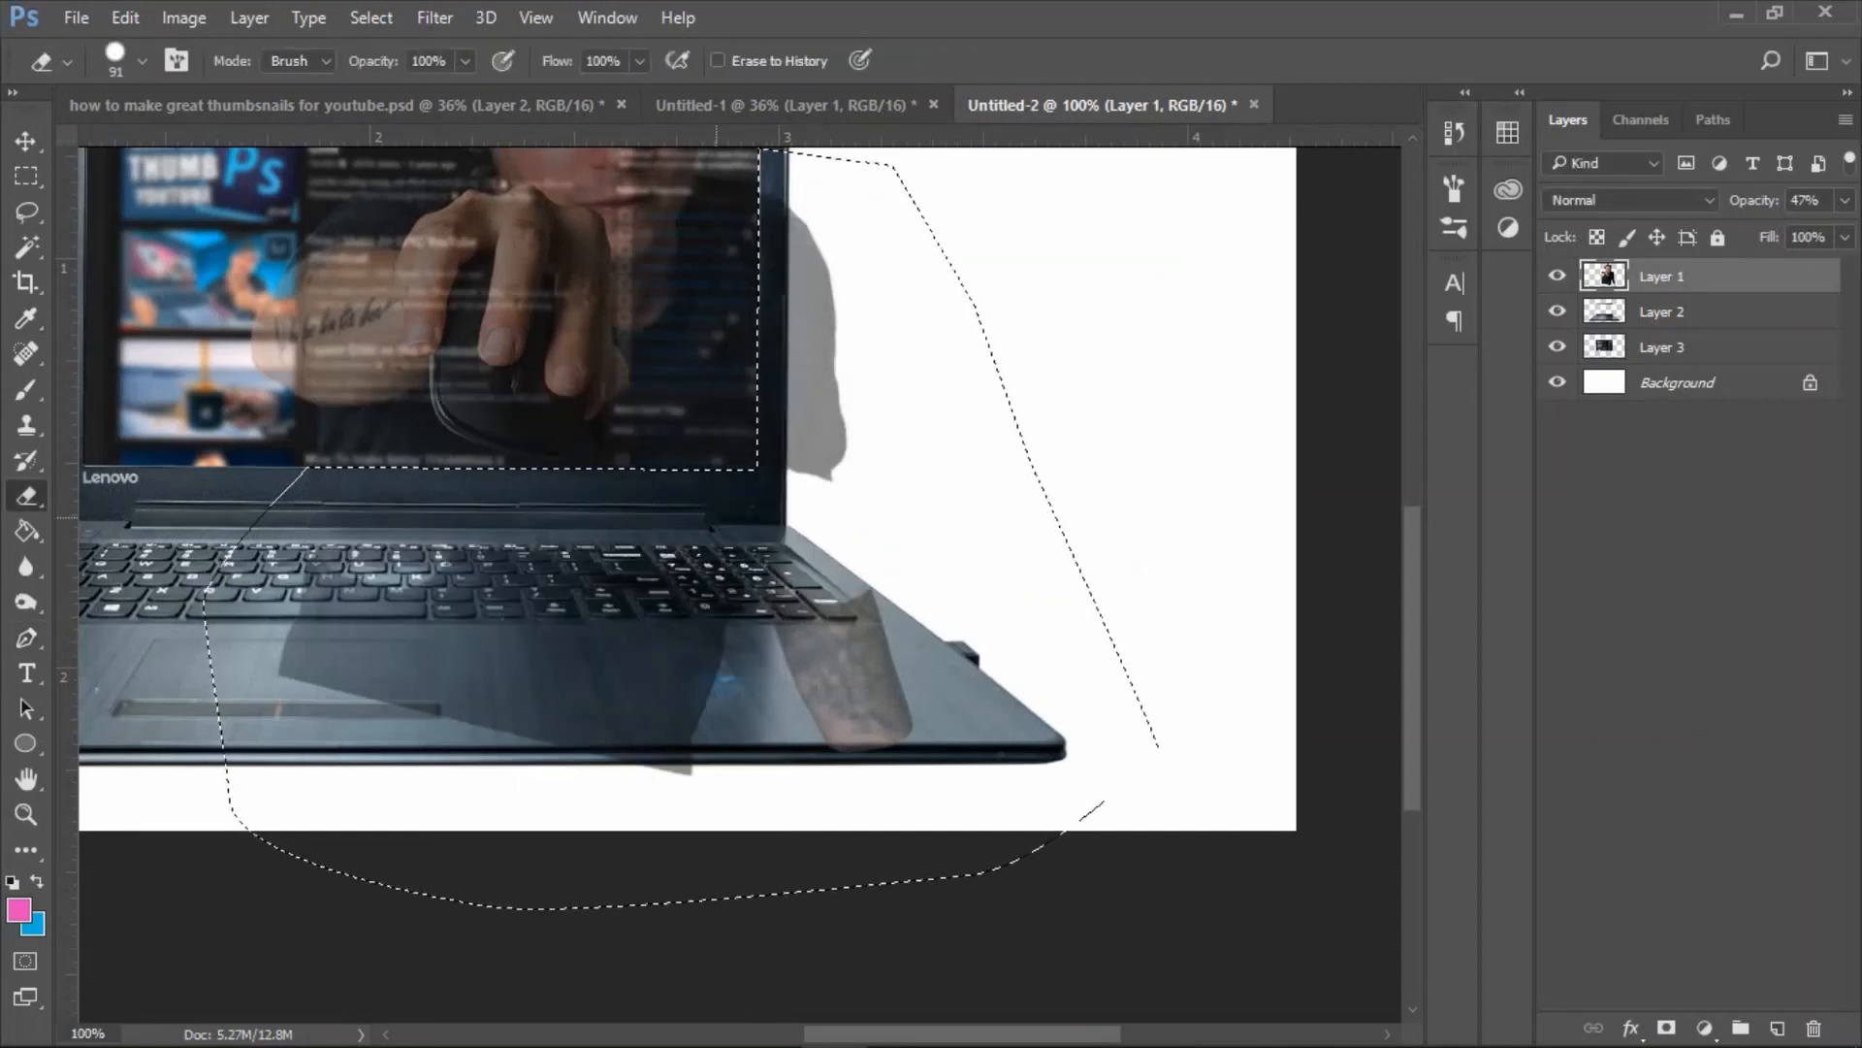
{"action": "mouse_move", "coordinate": [717, 517]}
{"action": "left_mouse_down"}
{"action": "mouse_move", "coordinate": [774, 632]}
{"action": "mouse_move", "coordinate": [866, 704]}
{"action": "mouse_move", "coordinate": [903, 335]}
{"action": "mouse_move", "coordinate": [1010, 247]}
{"action": "left_mouse_up"}
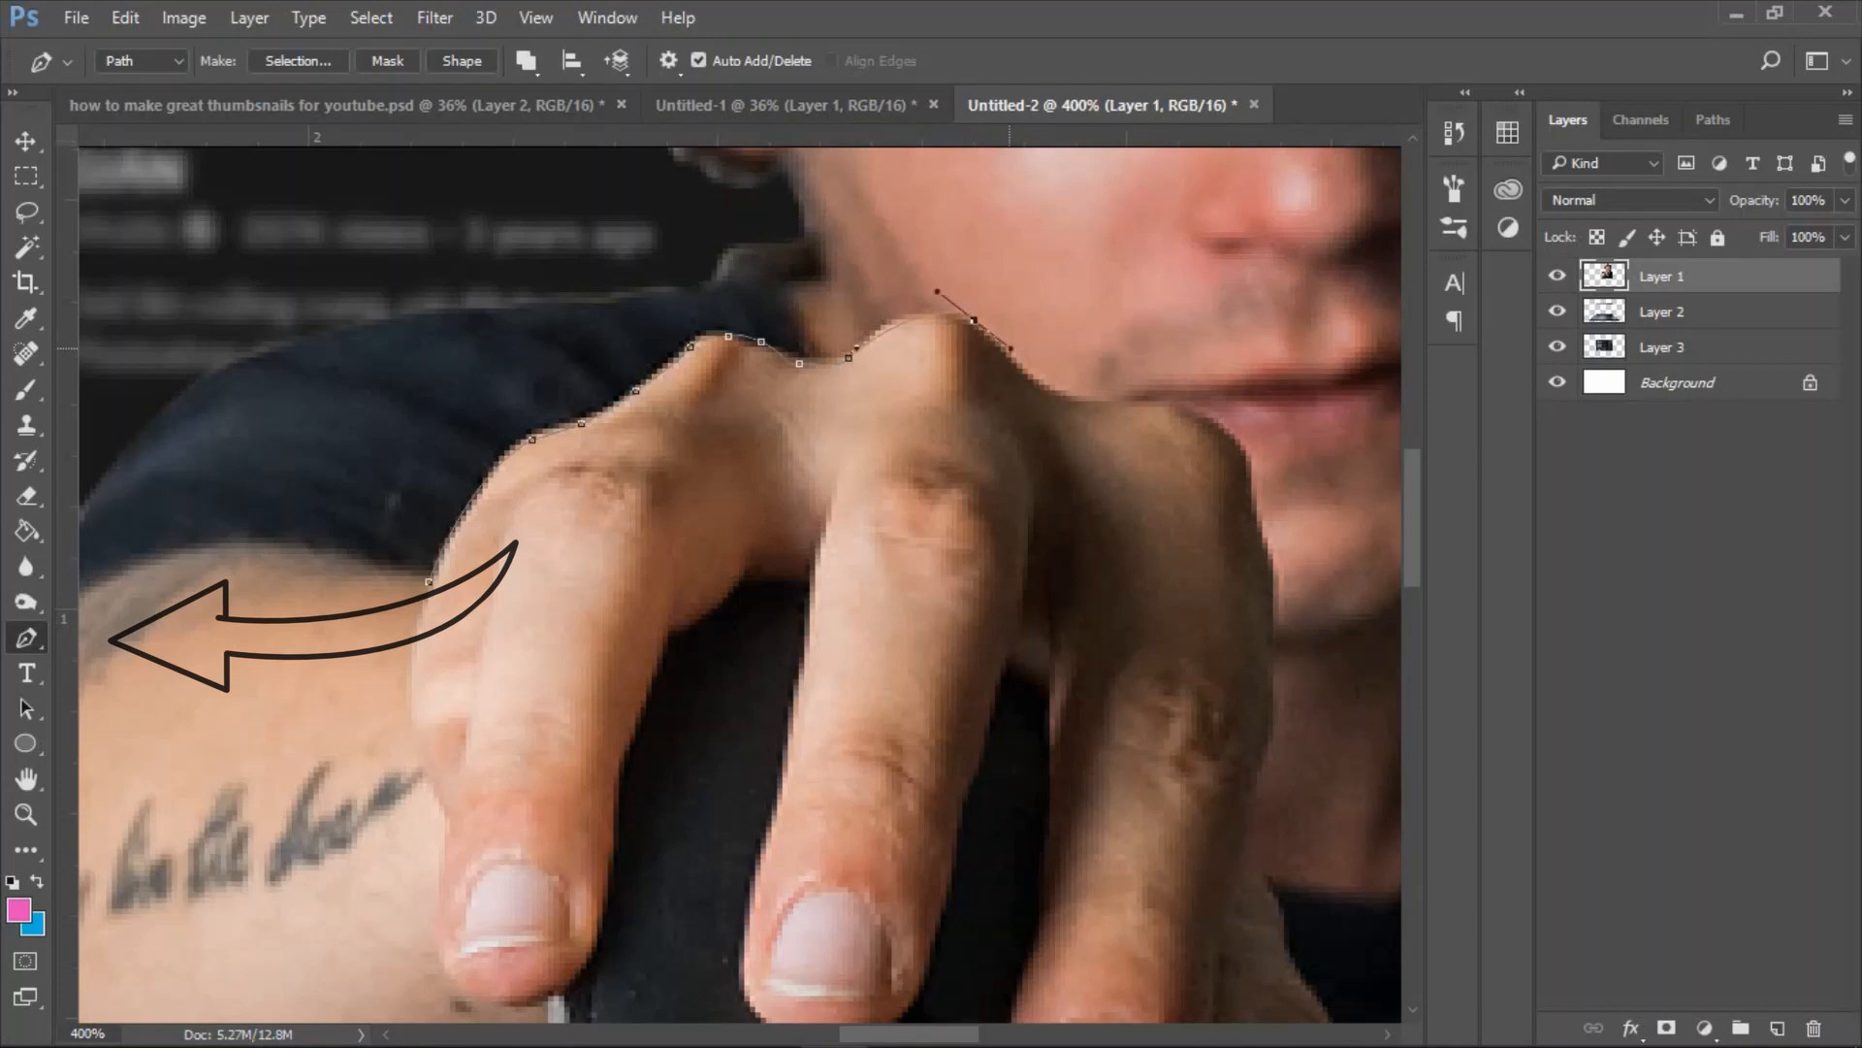
Trace the hand and mouse with the Pen tool, select them with a 1 pixel feather and copy them onto a new layer.
{"action": "left_click_drag", "start_coordinate": [973, 318], "coordinate": [1049, 347]}
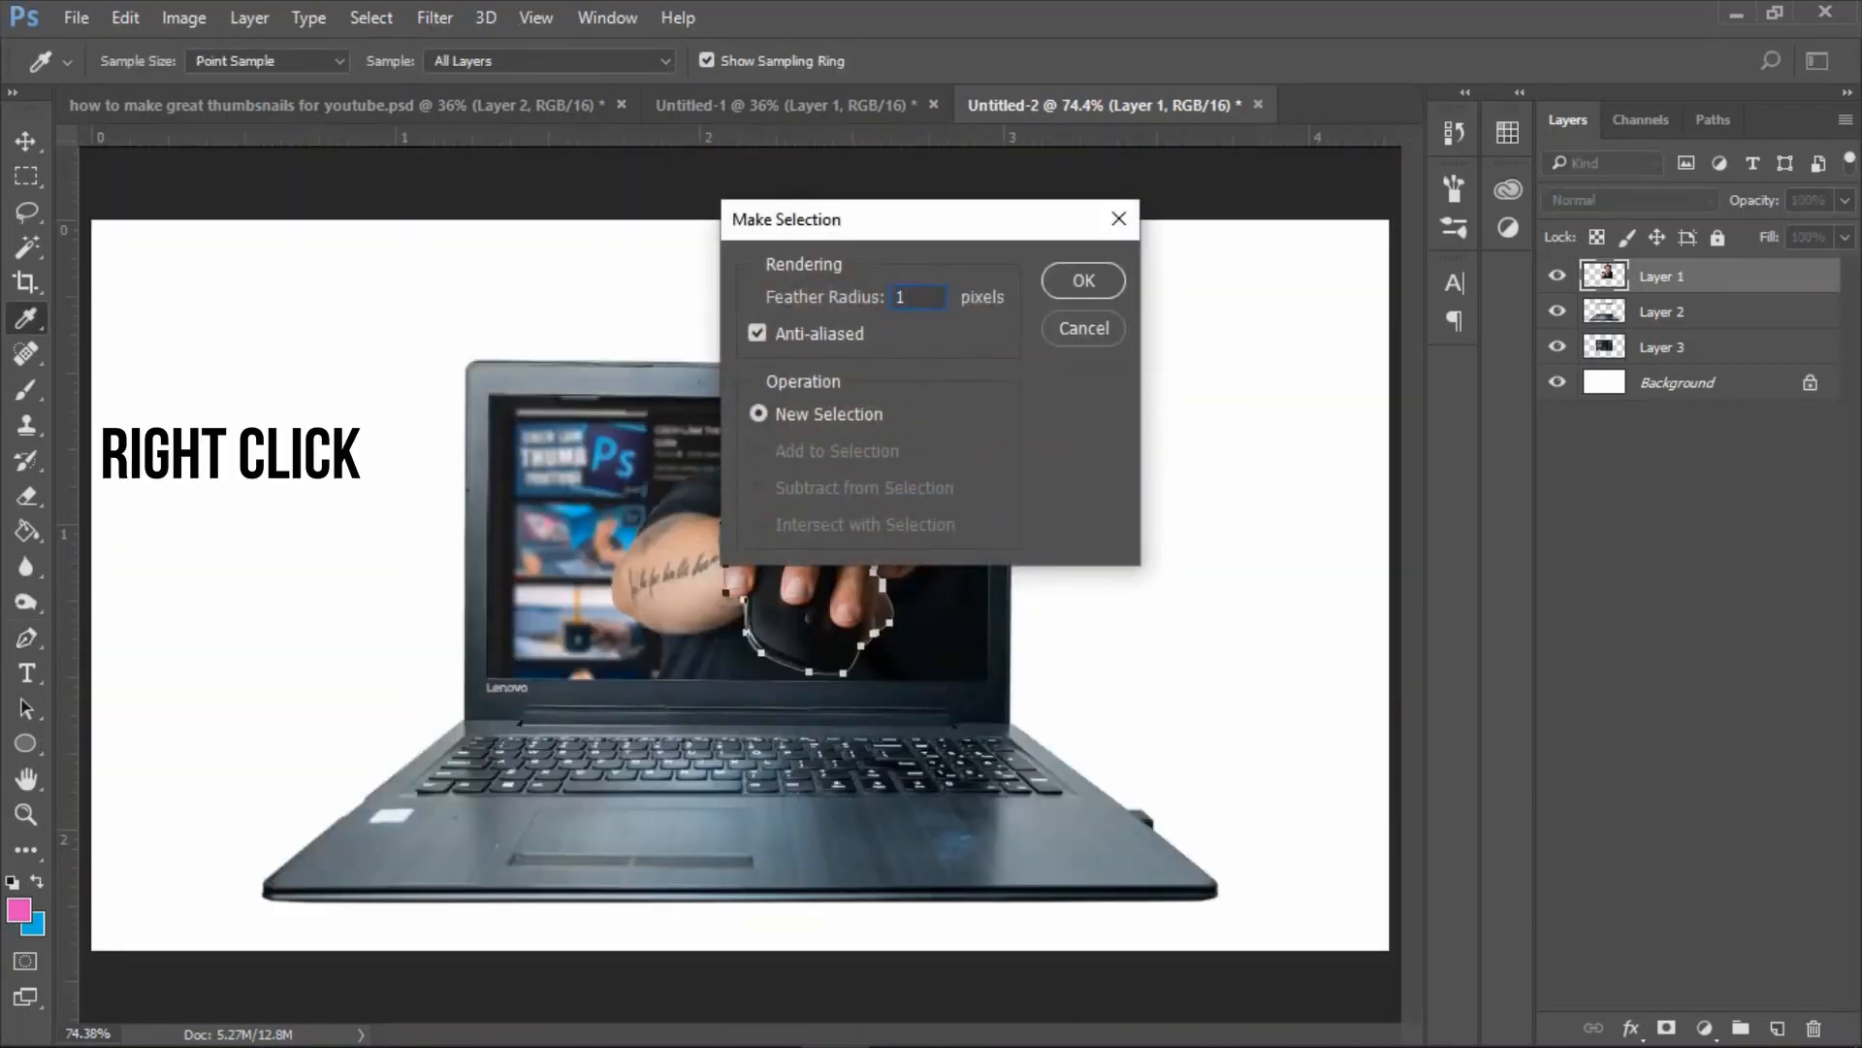
{"action": "left_click", "coordinate": [1092, 281]}
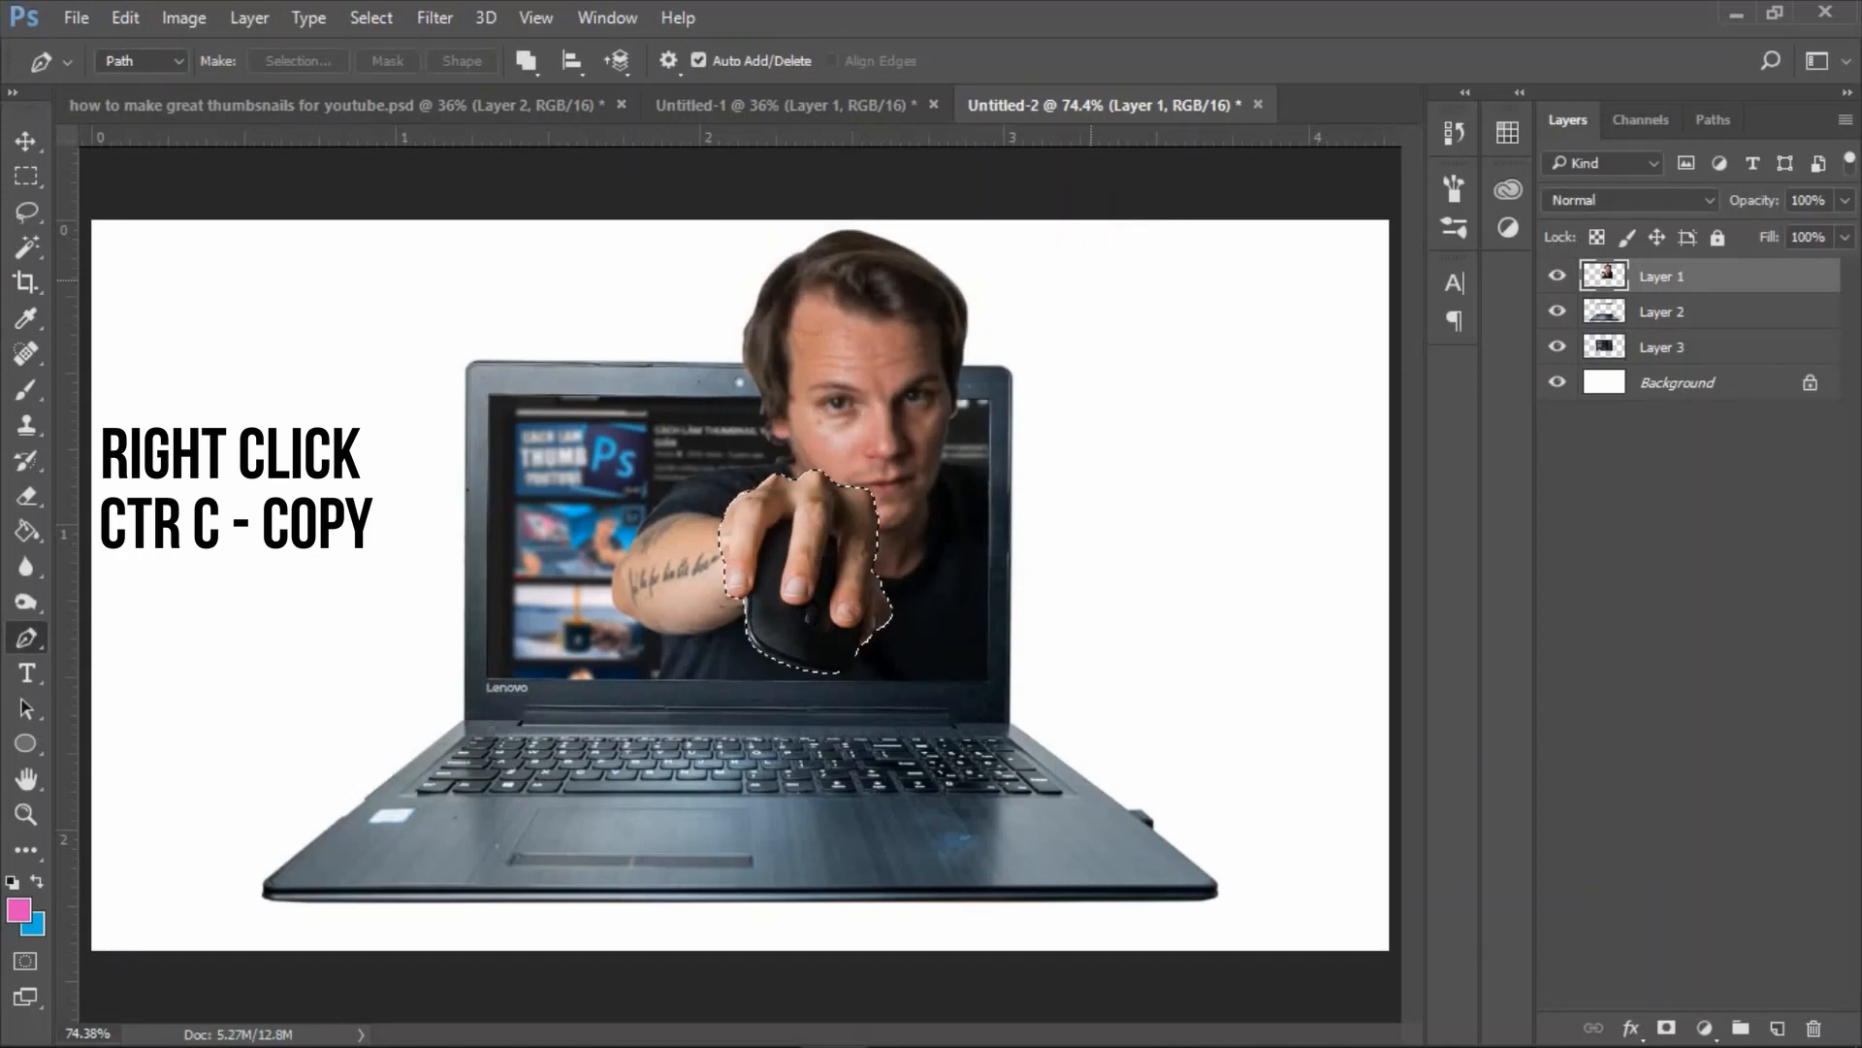
{"action": "key", "text": "ctrl+c"}
{"action": "key", "text": "ctrl+v"}
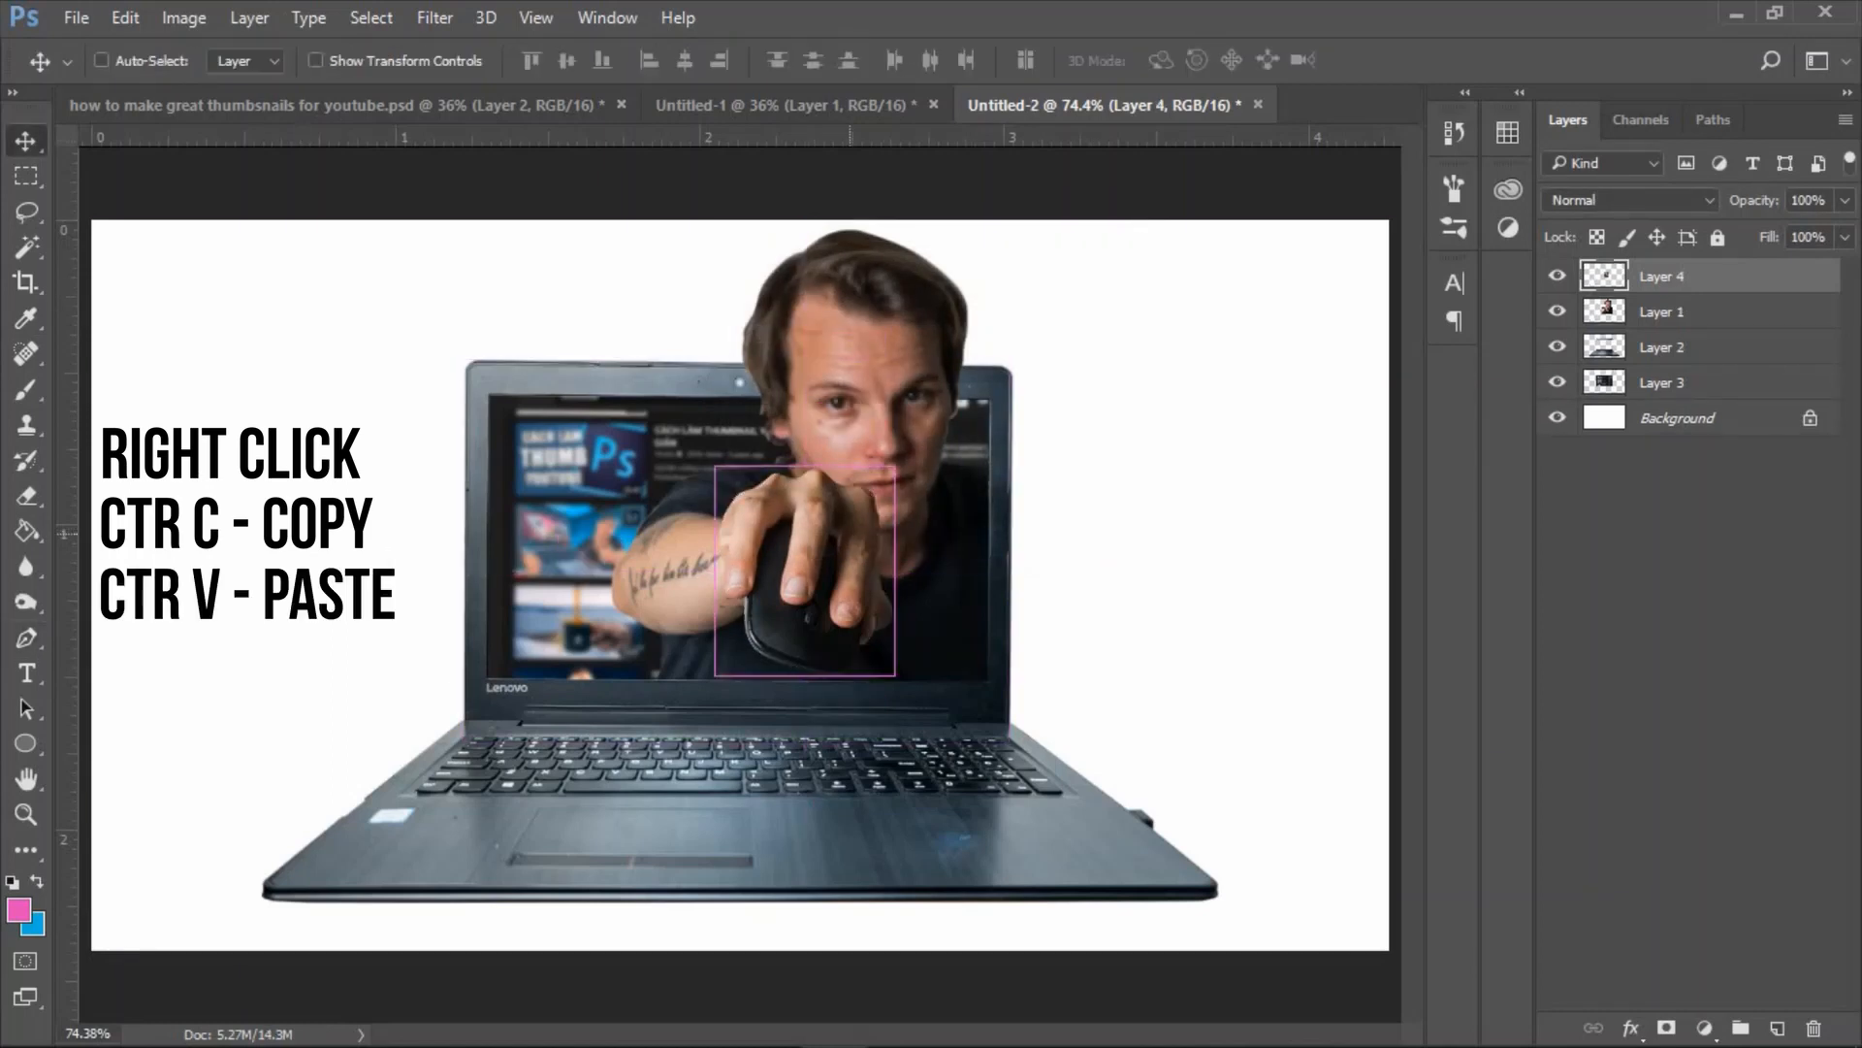
Enlarge the copied hand and mouse on Layer 4 and move them down over the laptop's keyboard edge.
{"action": "key", "text": "ctrl+t"}
{"action": "left_click_drag", "start_coordinate": [714, 469], "coordinate": [687, 434]}
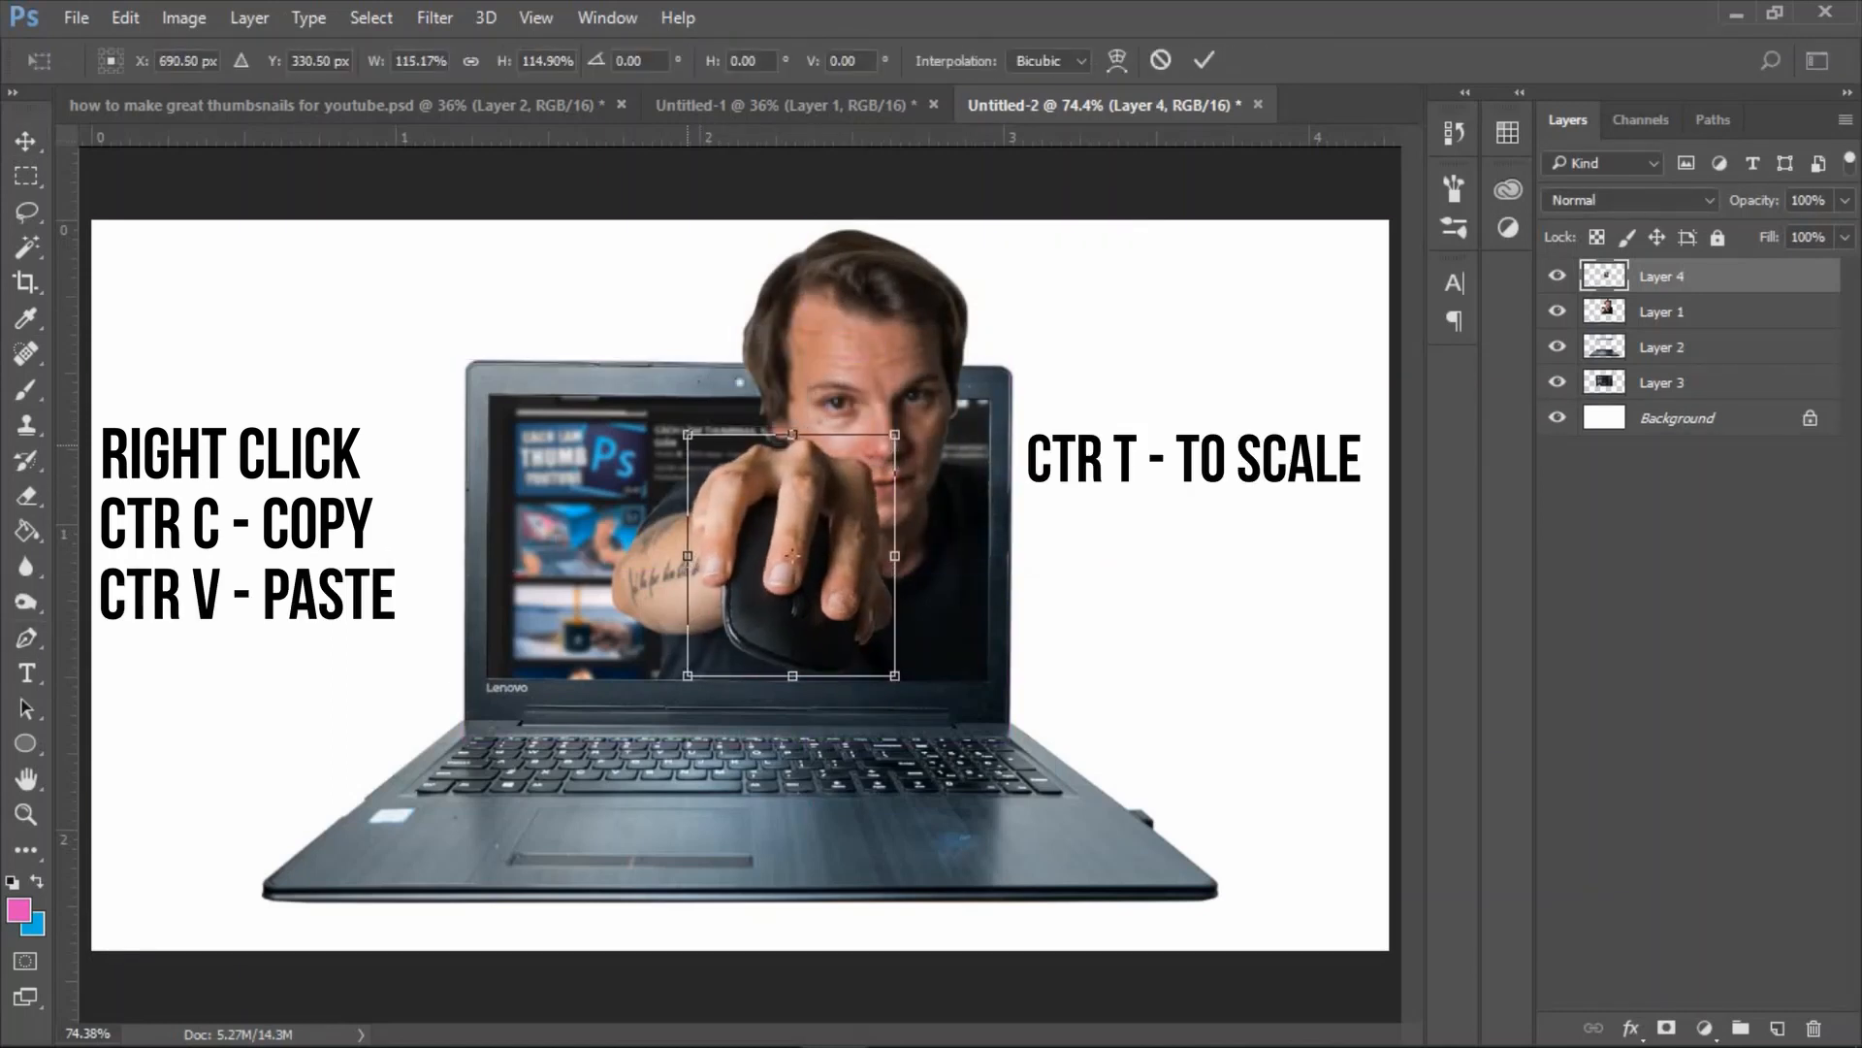
{"action": "left_click_drag", "start_coordinate": [894, 676], "coordinate": [910, 691]}
{"action": "left_click_drag", "start_coordinate": [816, 541], "coordinate": [803, 635]}
{"action": "key", "text": "Return"}
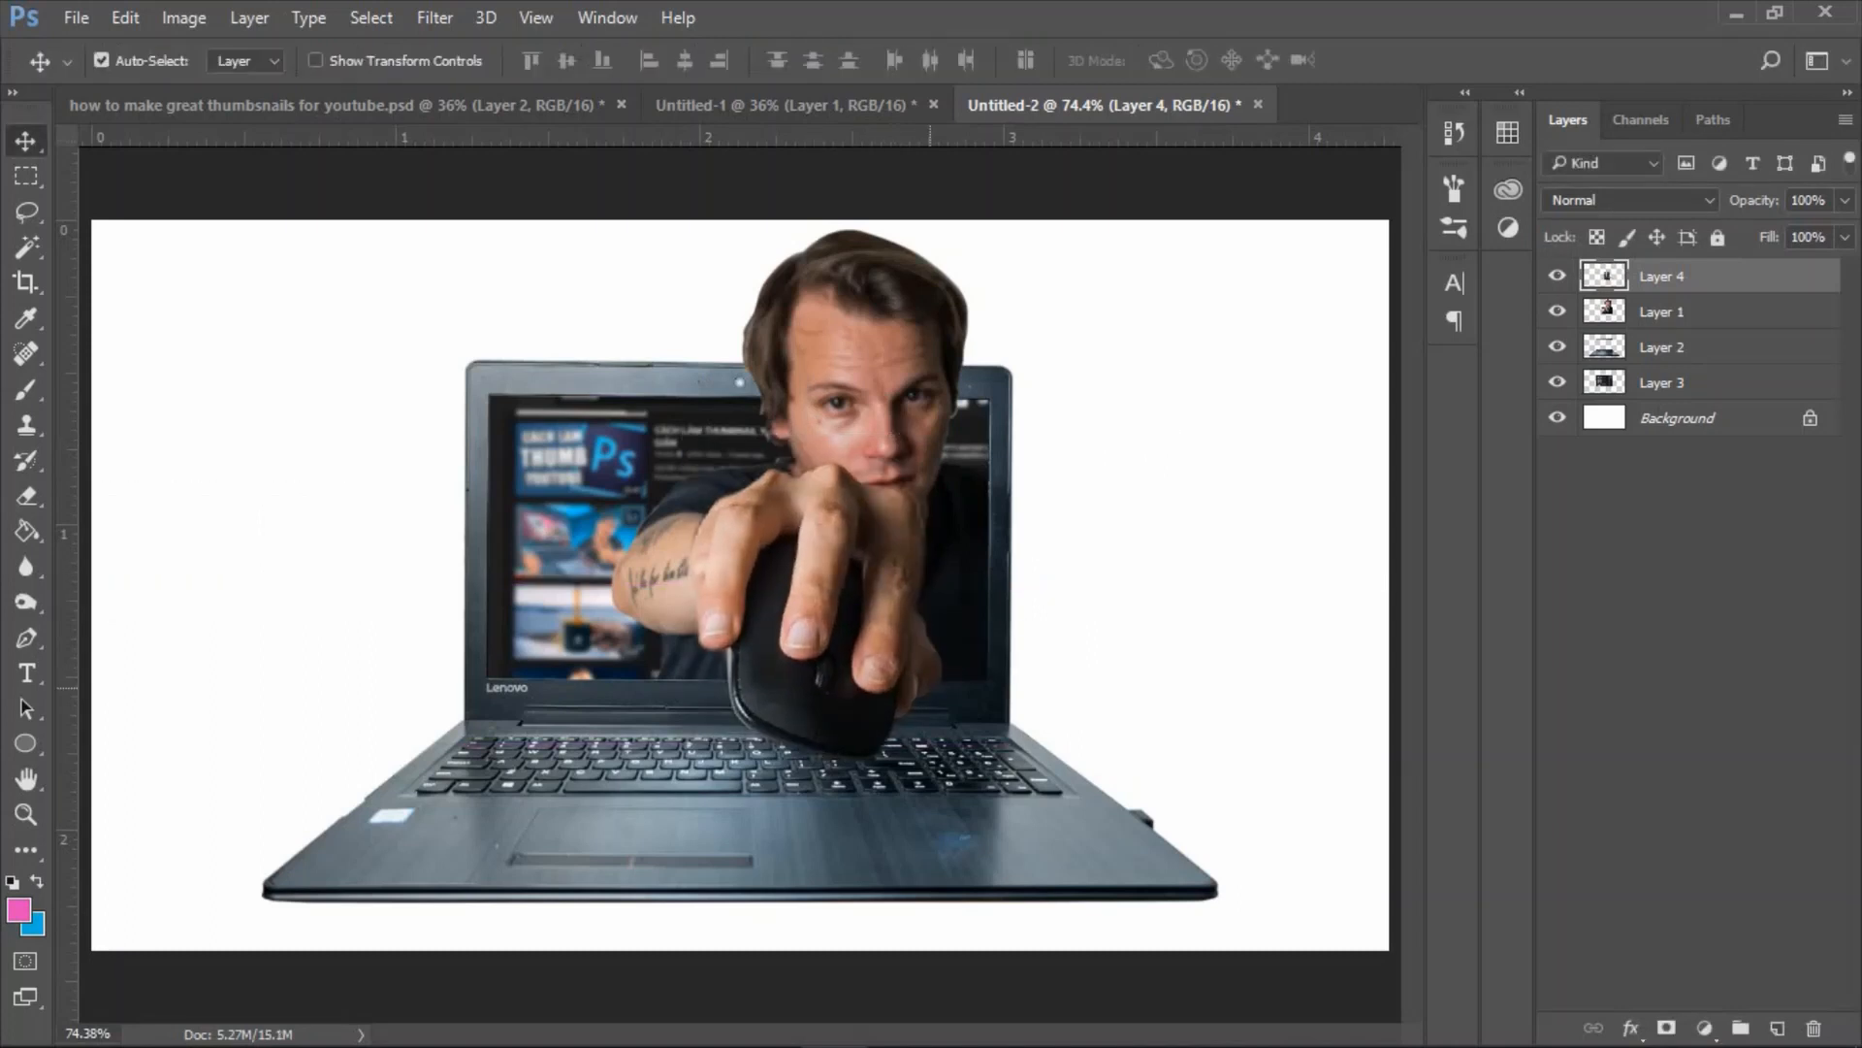
Nudge the enlarged hand on Layer 4 left until it lines up with the man's forearm.
{"action": "key", "text": "Left"}
{"action": "key", "text": "Left"}
{"action": "key", "text": "Left"}
{"action": "key", "text": "Left"}
{"action": "key", "text": "Left"}
{"action": "key", "text": "Left"}
{"action": "key", "text": "Left"}
{"action": "key", "text": "Left"}
{"action": "key", "text": "Left"}
{"action": "key", "text": "Left"}
{"action": "key", "text": "Left"}
{"action": "key", "text": "Left"}
{"action": "key", "text": "Left"}
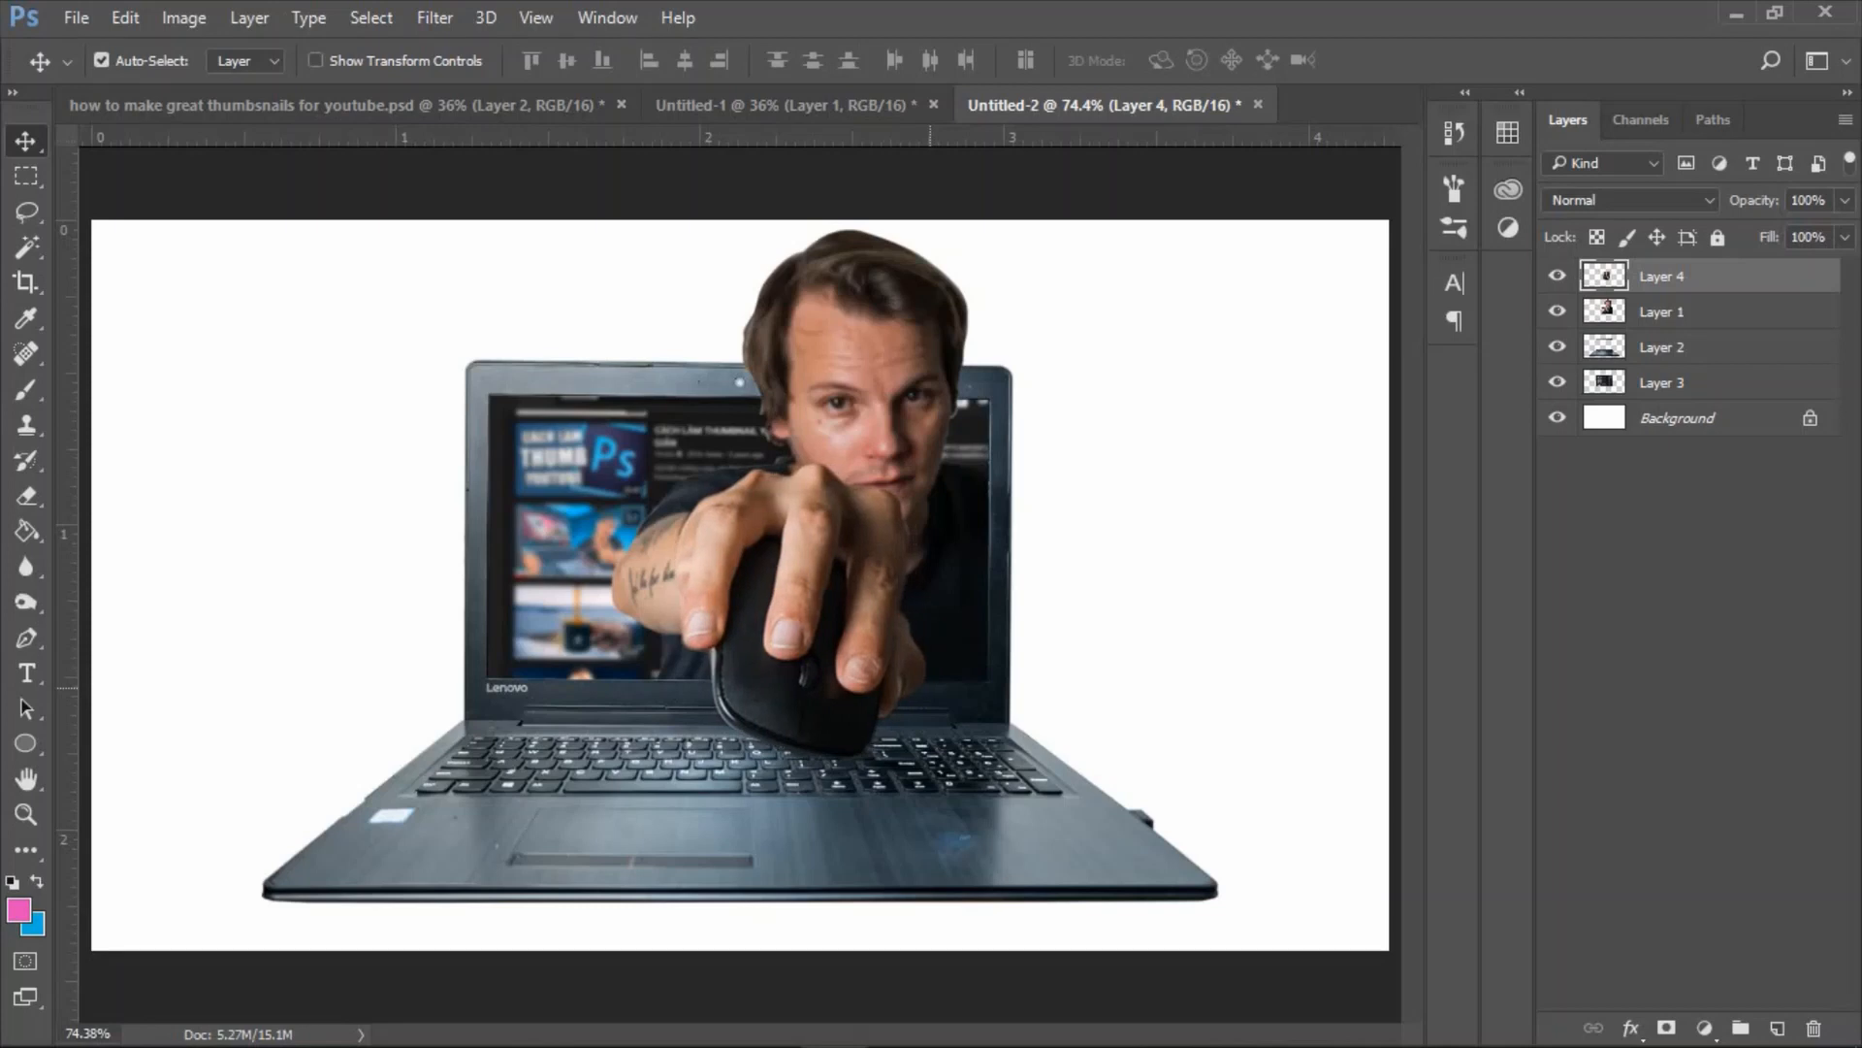
{"action": "key", "text": "Left"}
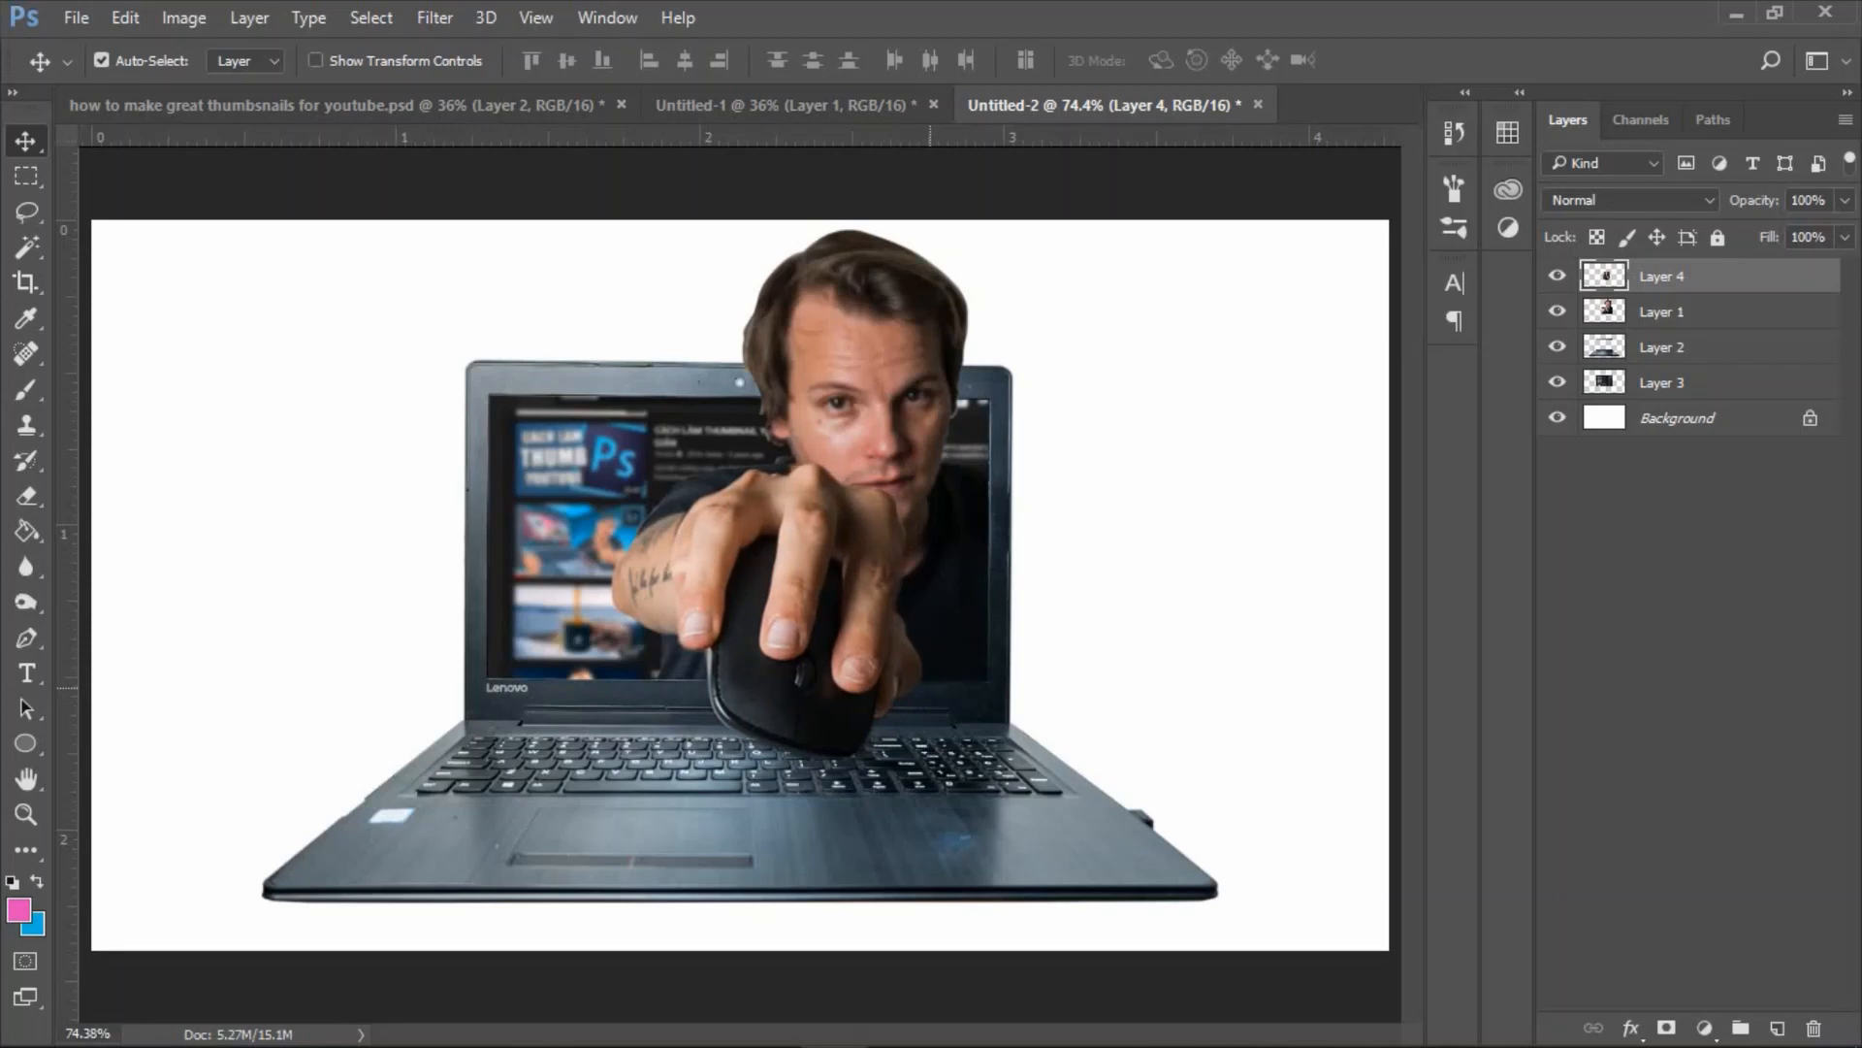
{"action": "key", "text": "Right"}
Select Layers 1 to 4 together, scale them to about 94% and tilt the whole composition clockwise.
{"action": "key", "text": "ctrl+minus"}
{"action": "left_click", "coordinate": [1662, 382], "text": "shift"}
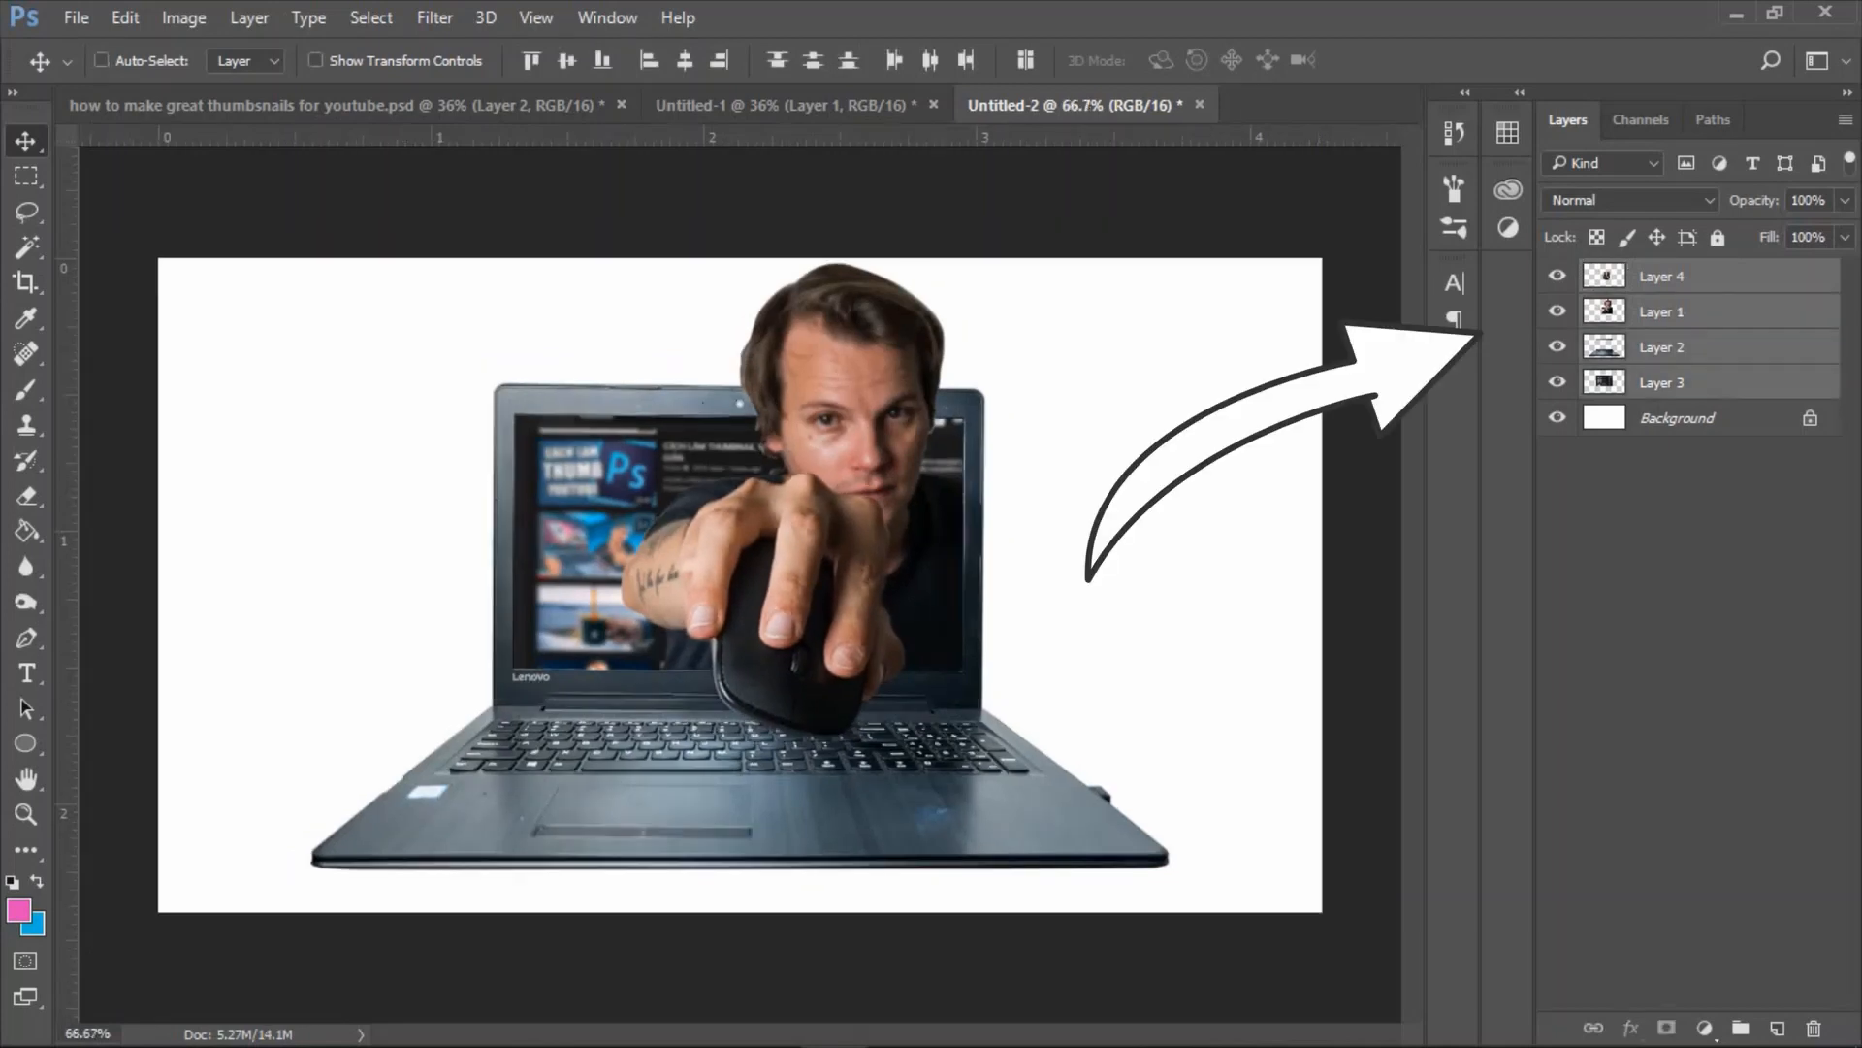
{"action": "key", "text": "ctrl+t"}
{"action": "left_click_drag", "start_coordinate": [1170, 262], "coordinate": [1117, 258]}
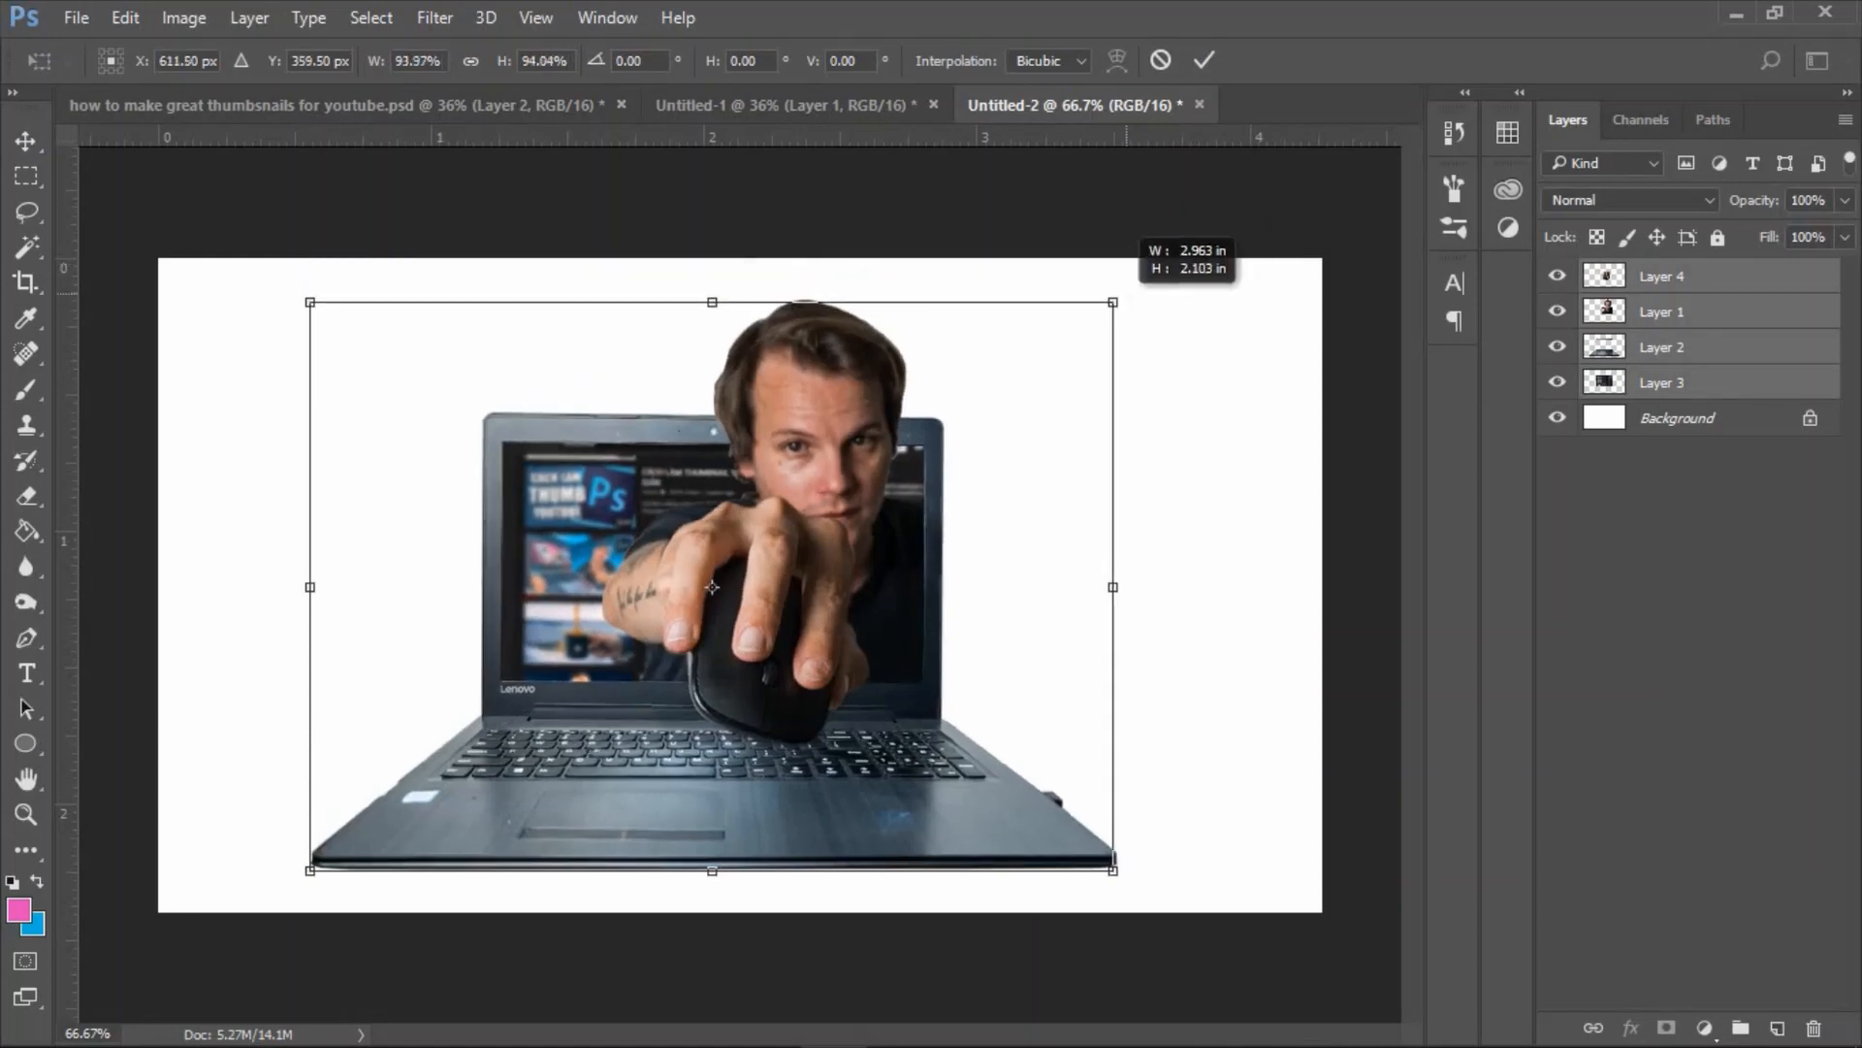
{"action": "left_click_drag", "start_coordinate": [1317, 570], "coordinate": [1311, 660]}
{"action": "key", "text": "Return"}
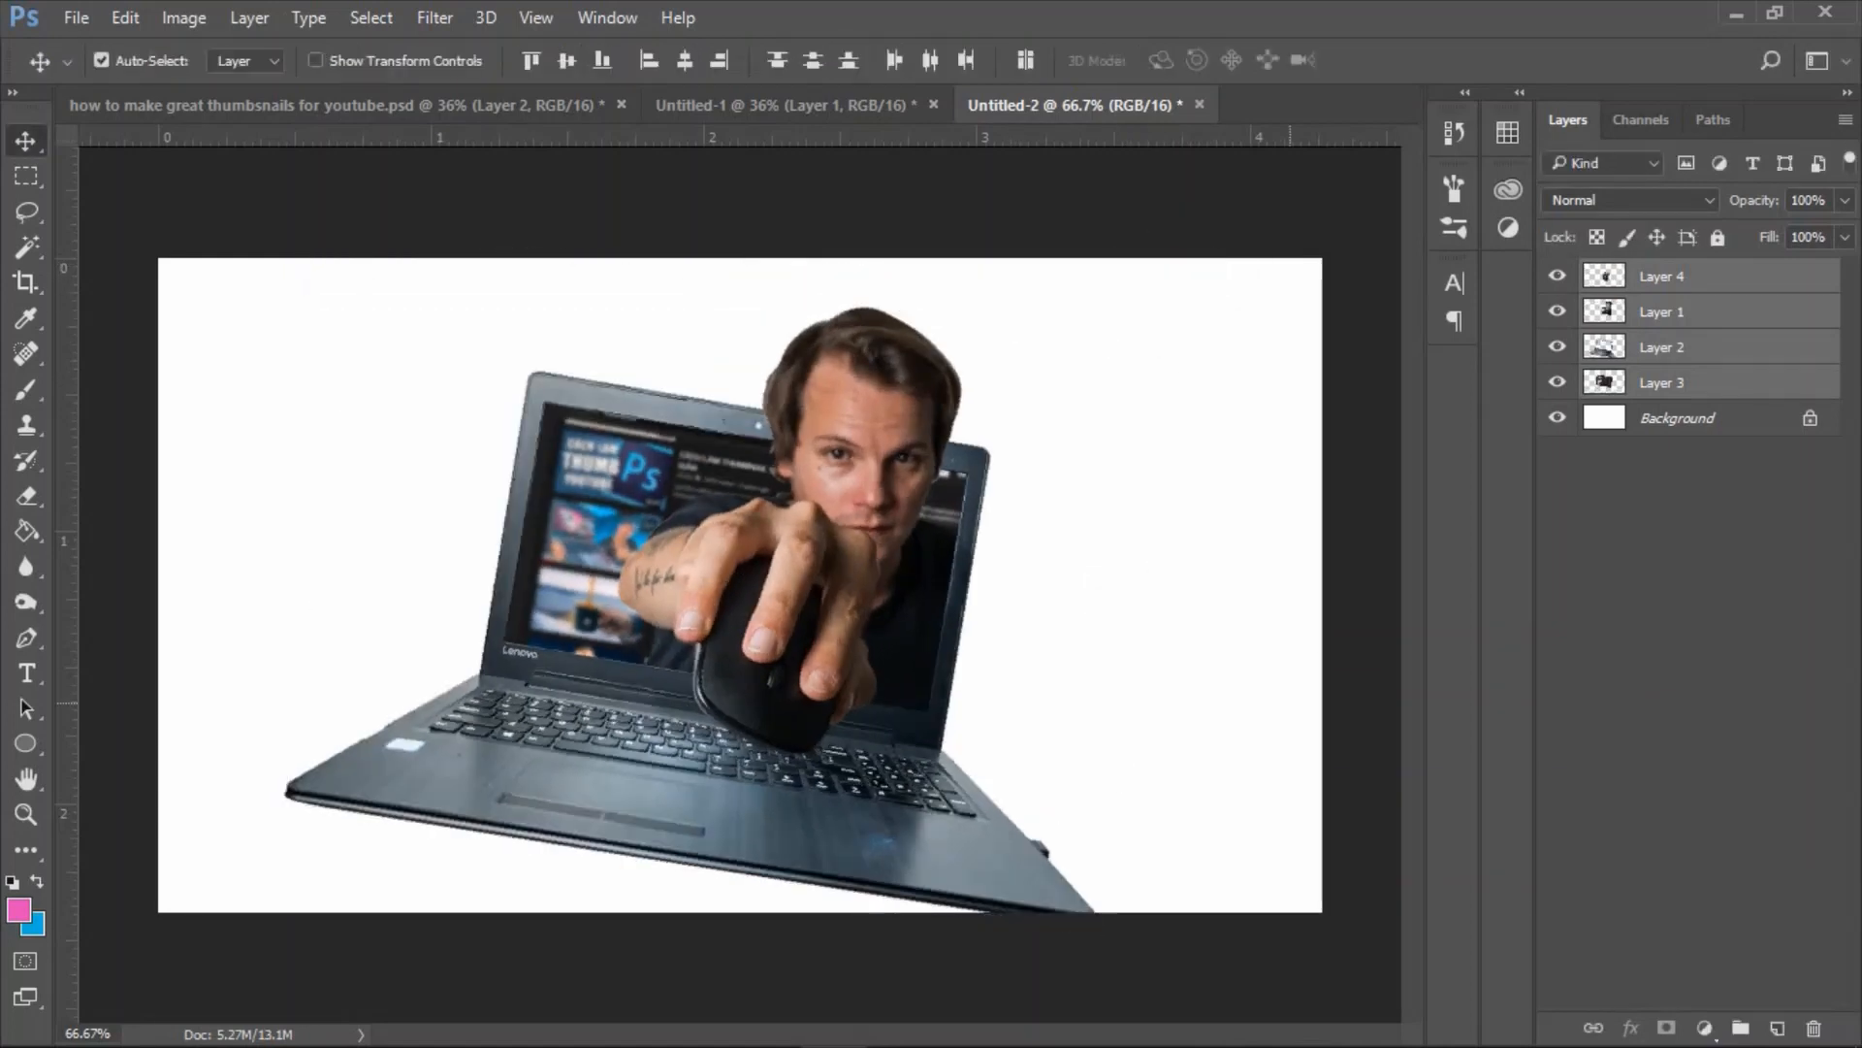
Scale the man on Layer 1 to about 110.5% and nudge him left so his body fits within the tilted display.
{"action": "left_click", "coordinate": [1662, 311]}
{"action": "key", "text": "ctrl+t"}
{"action": "left_click_drag", "start_coordinate": [964, 310], "coordinate": [998, 264]}
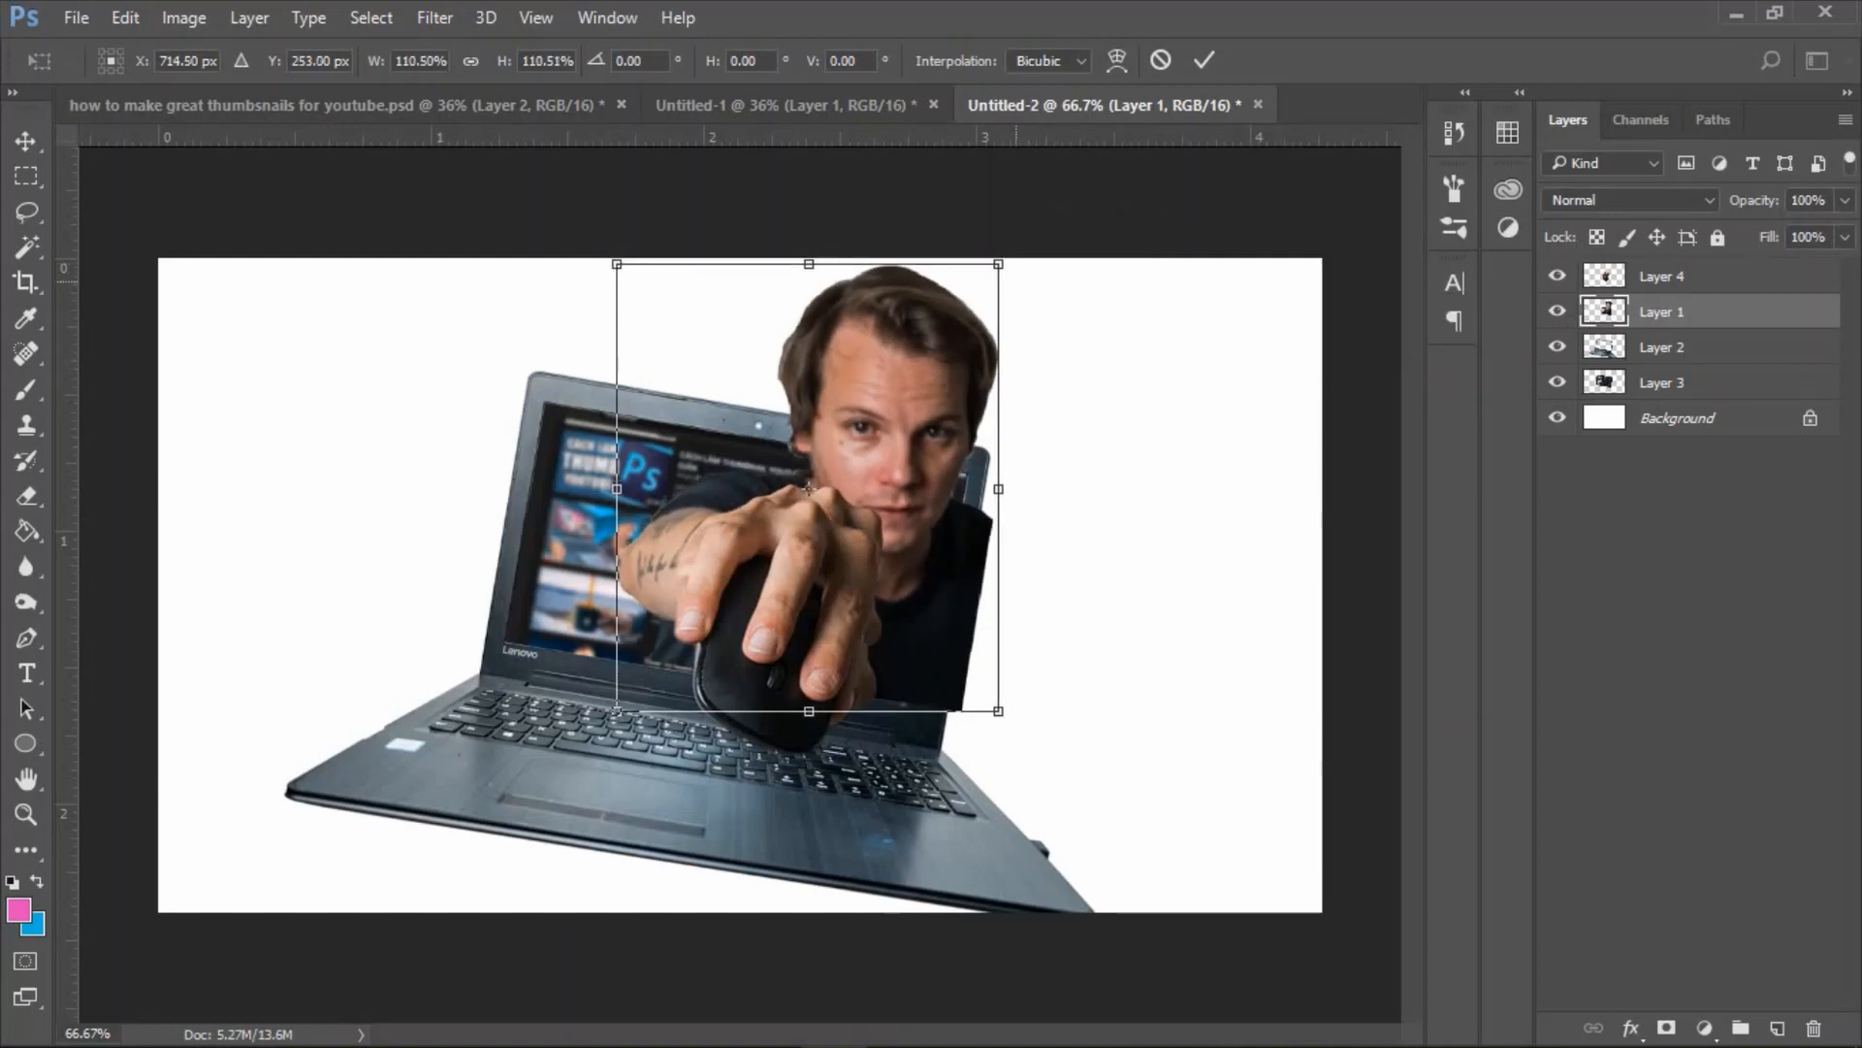
{"action": "key", "text": "Return"}
{"action": "key", "text": "Left"}
{"action": "key", "text": "Left"}
{"action": "key", "text": "Left"}
{"action": "key", "text": "Left"}
{"action": "key", "text": "Left"}
{"action": "key", "text": "Left"}
{"action": "key", "text": "Left"}
{"action": "key", "text": "Left"}
{"action": "key", "text": "Left"}
{"action": "key", "text": "Left"}
{"action": "key", "text": "Left"}
{"action": "key", "text": "Left"}
{"action": "key", "text": "Left"}
{"action": "key", "text": "Left"}
{"action": "key", "text": "Left"}
{"action": "key", "text": "Left"}
{"action": "key", "text": "Left"}
{"action": "key", "text": "Left"}
{"action": "key", "text": "Left"}
{"action": "key", "text": "Left"}
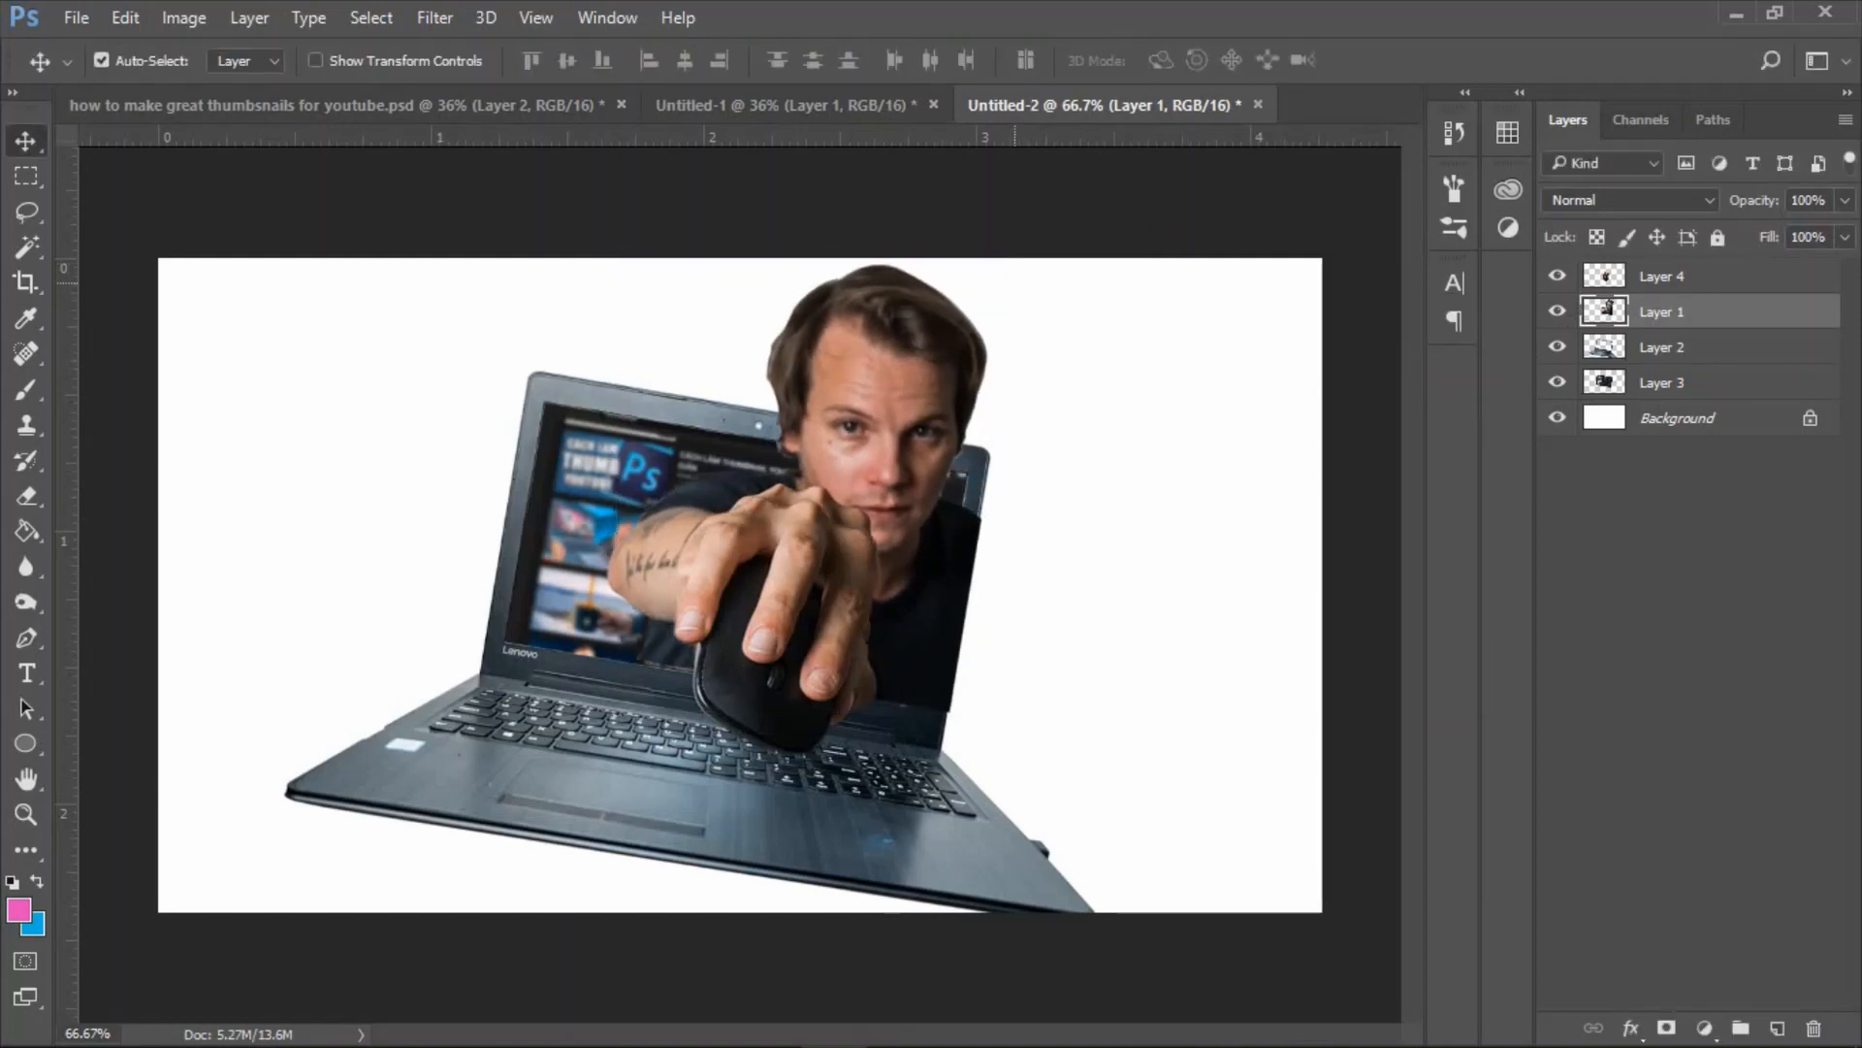
{"action": "key", "text": "Right"}
{"action": "key", "text": "Right"}
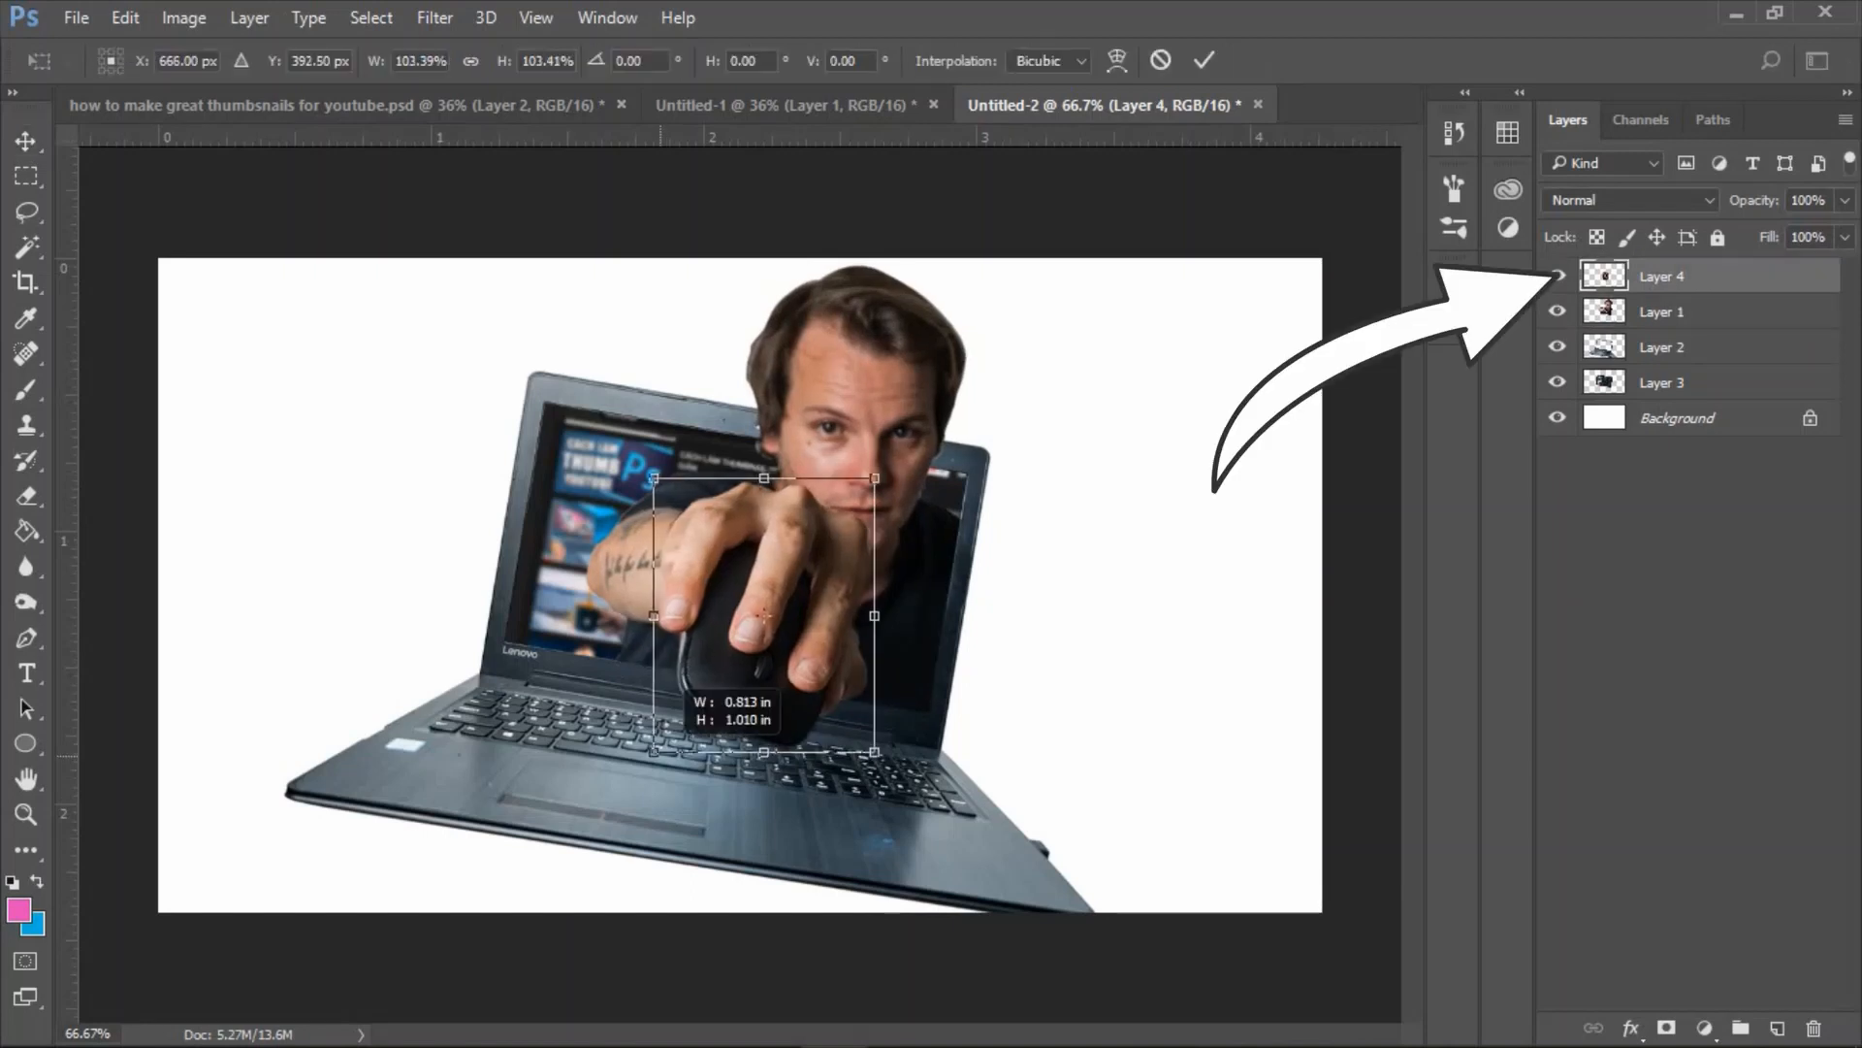
Enlarge the hand and mouse on Layer 4 to about 106.8% so it matches the man's forearm.
{"action": "left_click_drag", "start_coordinate": [649, 764], "coordinate": [647, 760]}
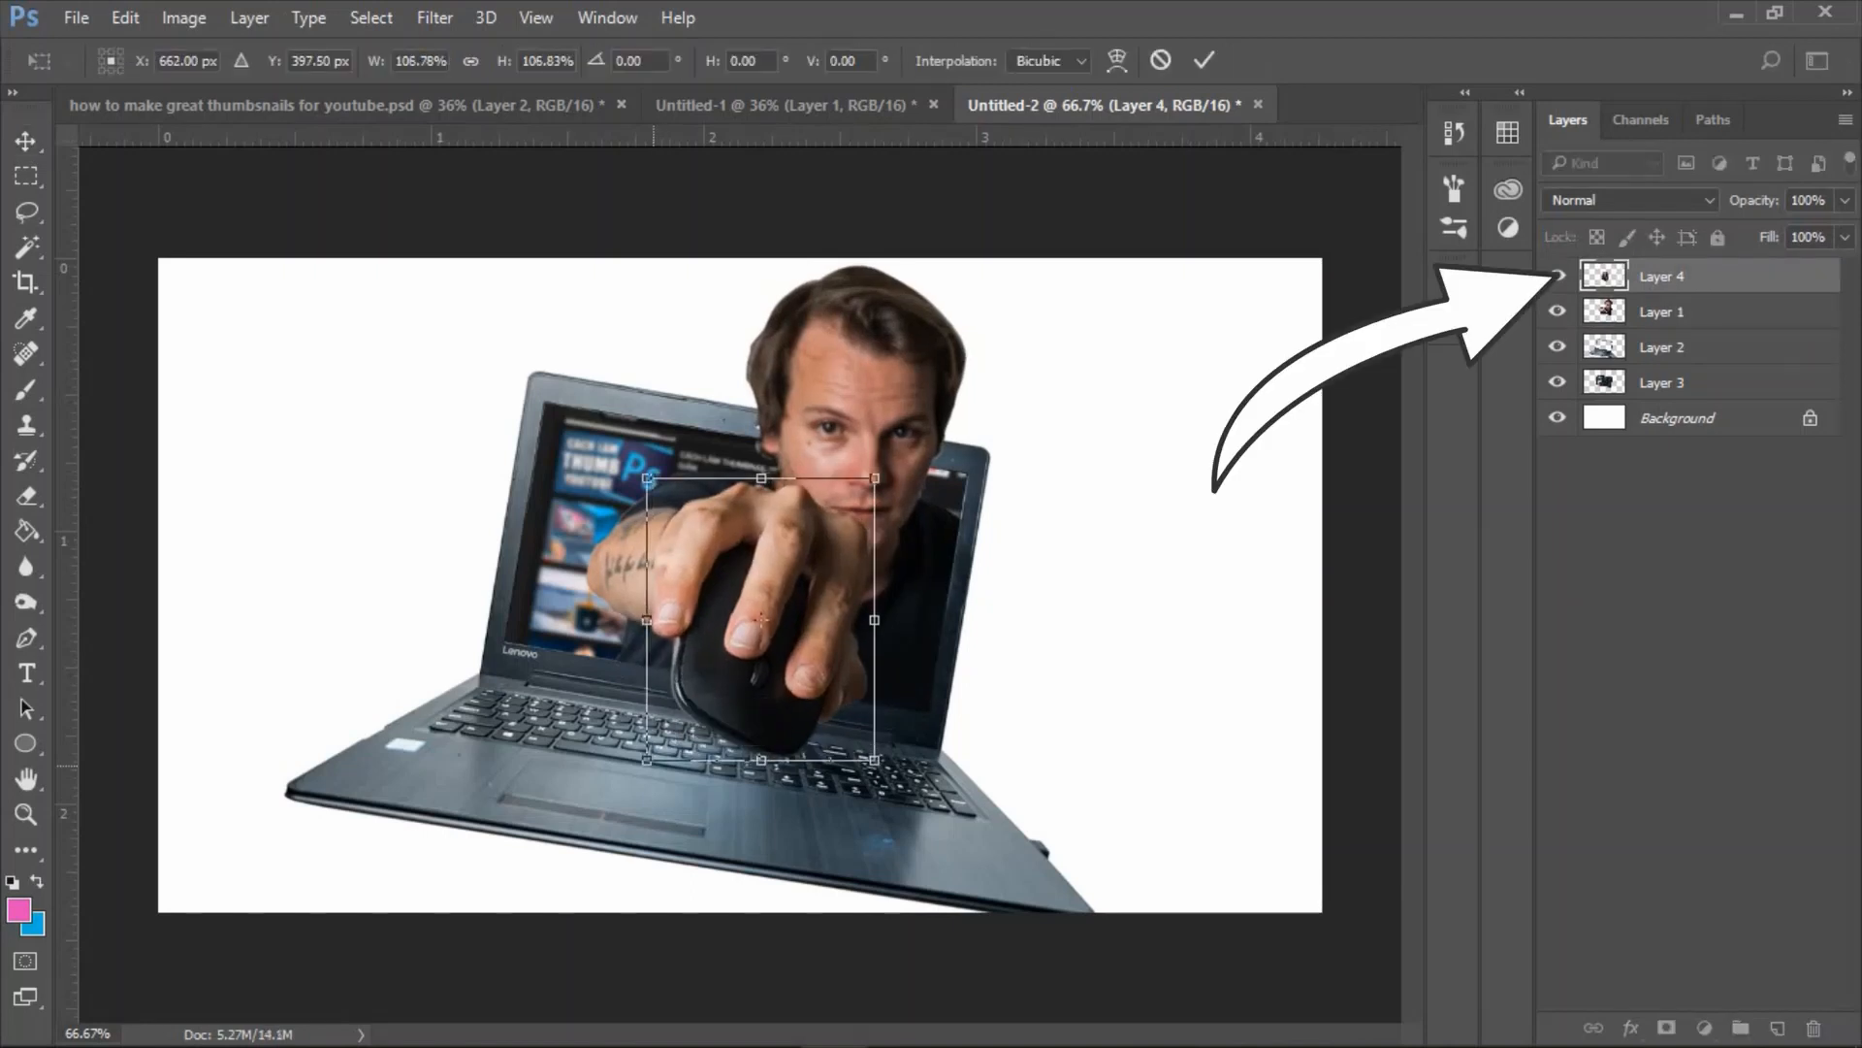
{"action": "key", "text": "Return"}
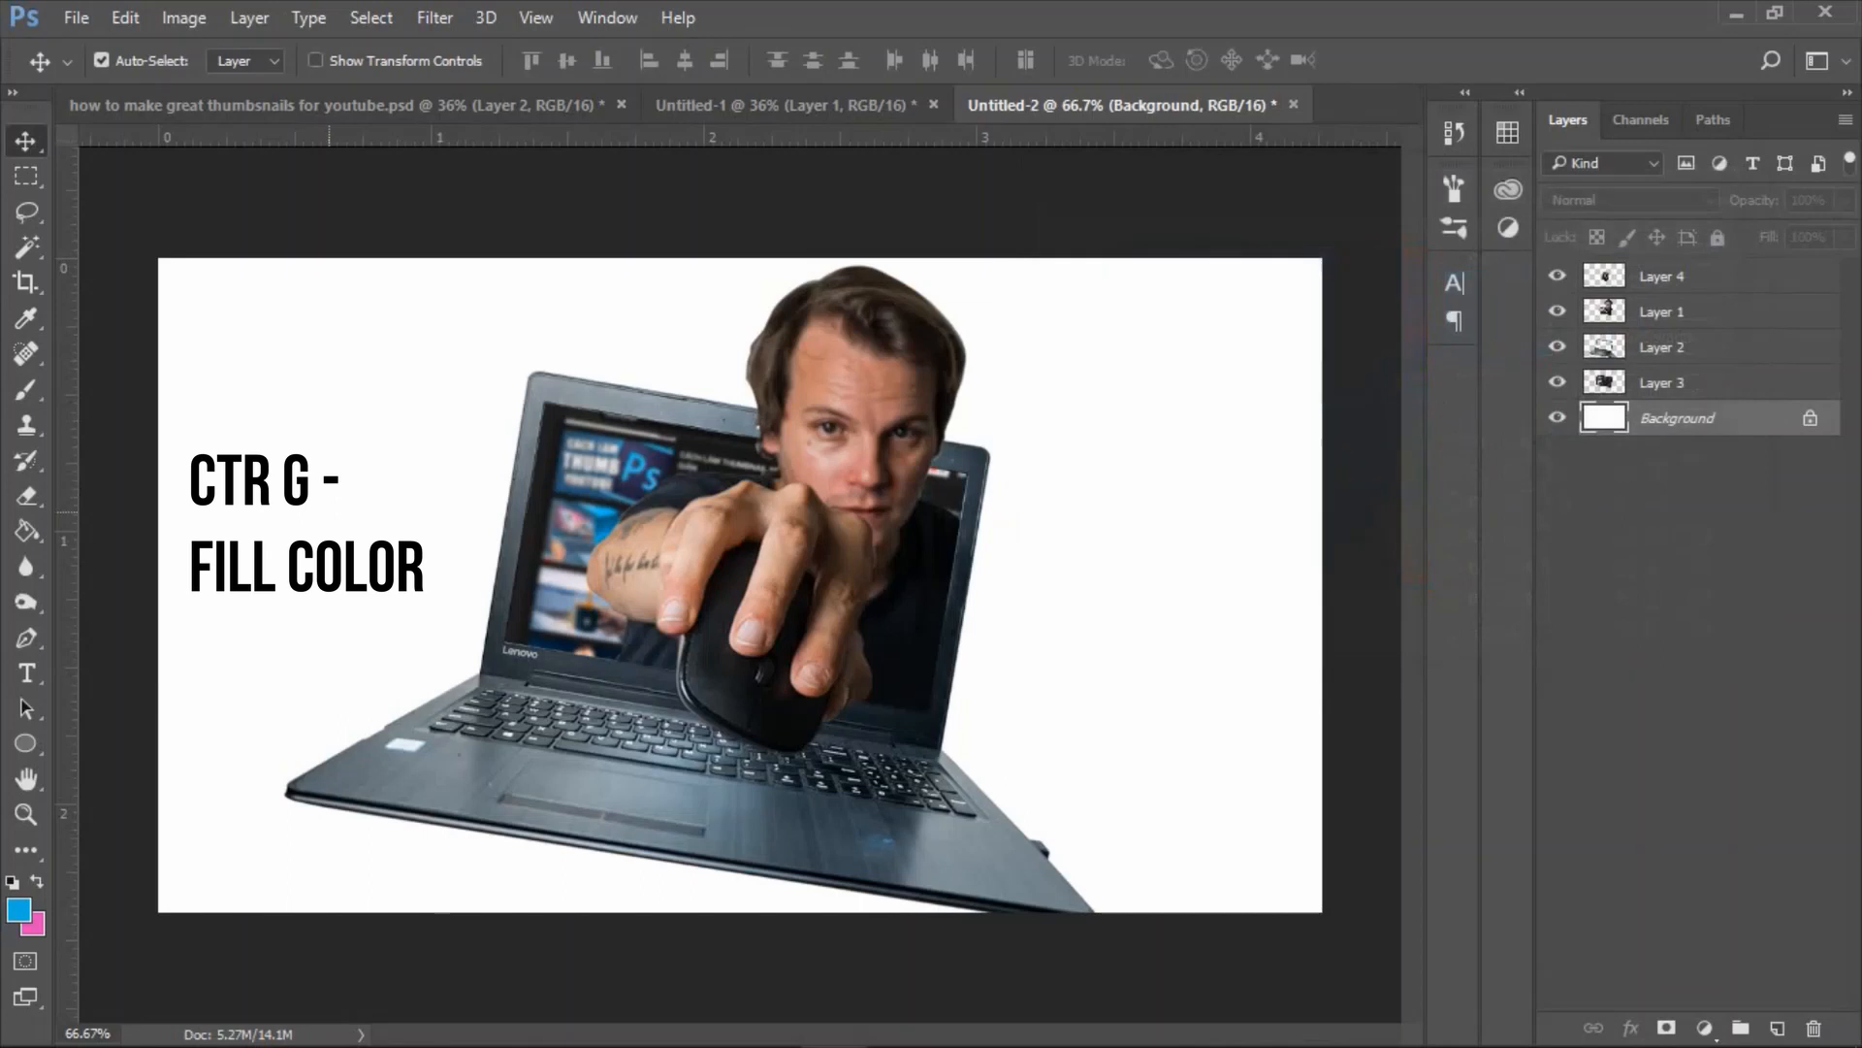
Fill the Background with blue #15bcde and add a white 522 px circle without stroke behind the laptop's left side.
{"action": "key", "text": "g"}
{"action": "left_click", "coordinate": [329, 512]}
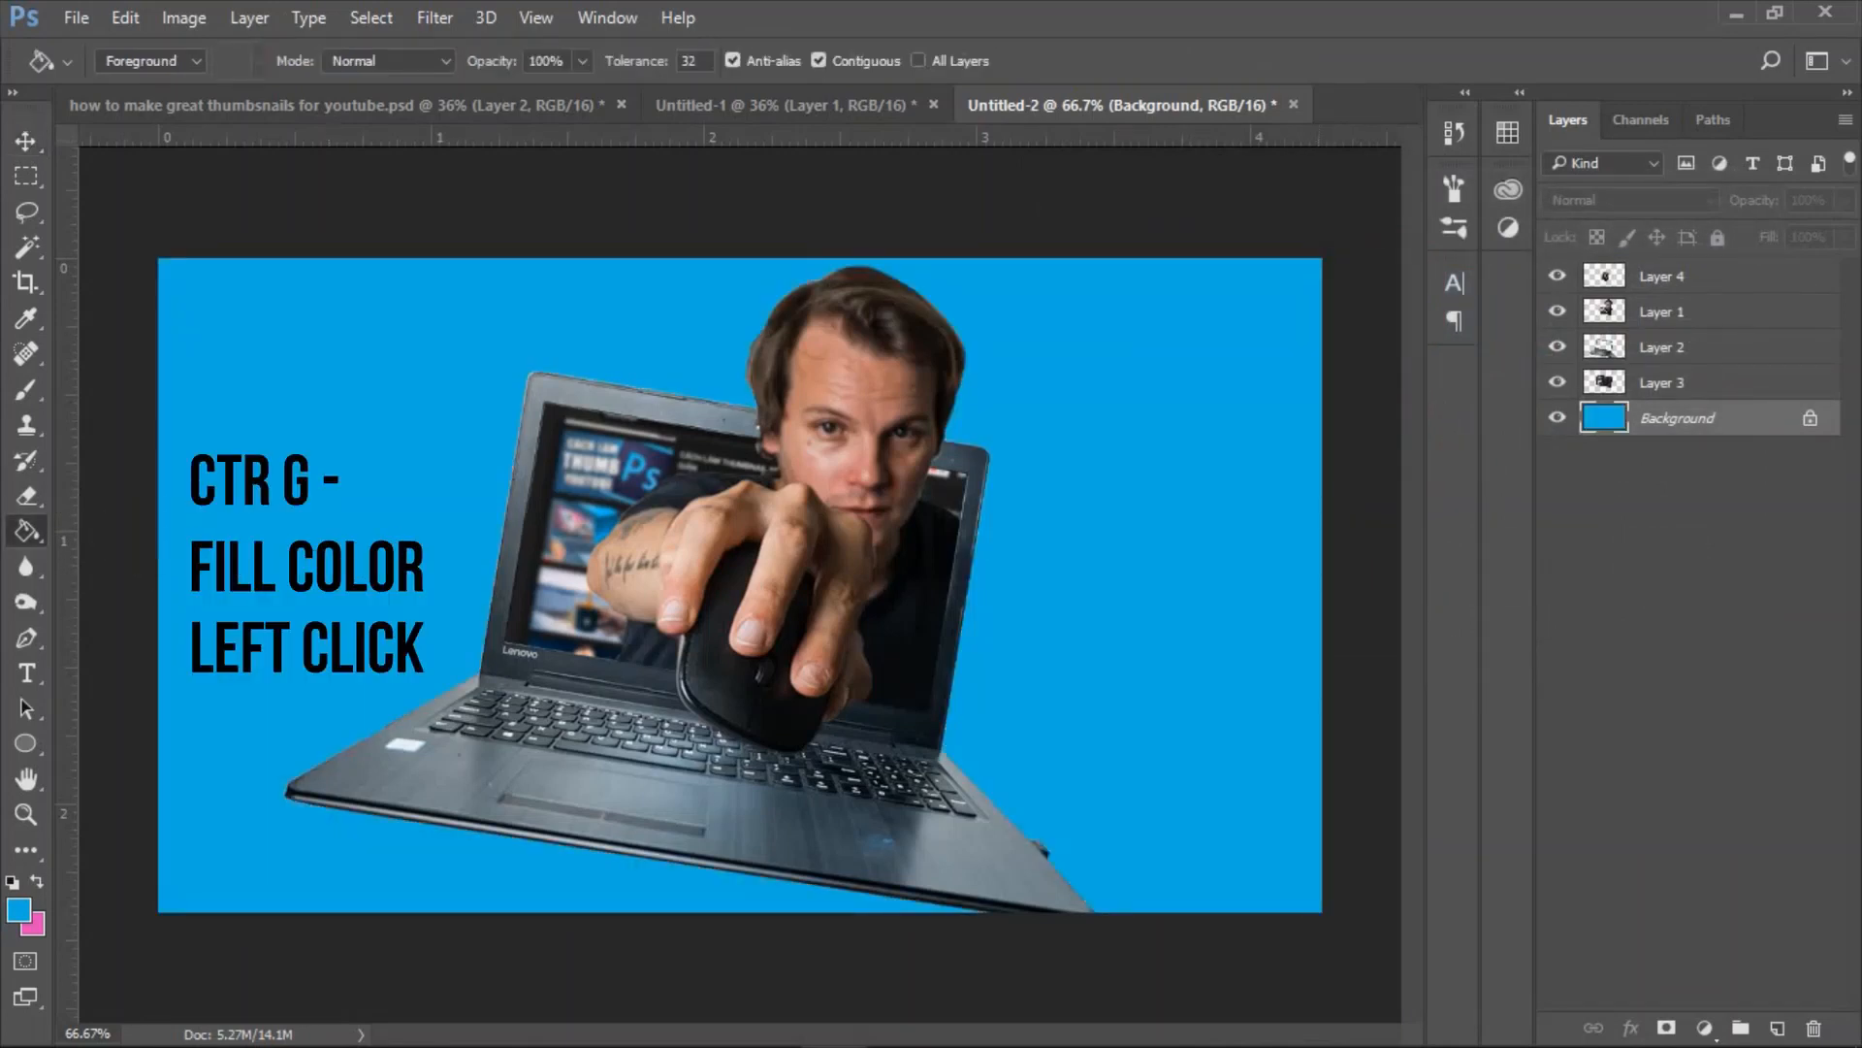
{"action": "left_click", "coordinate": [1778, 1028]}
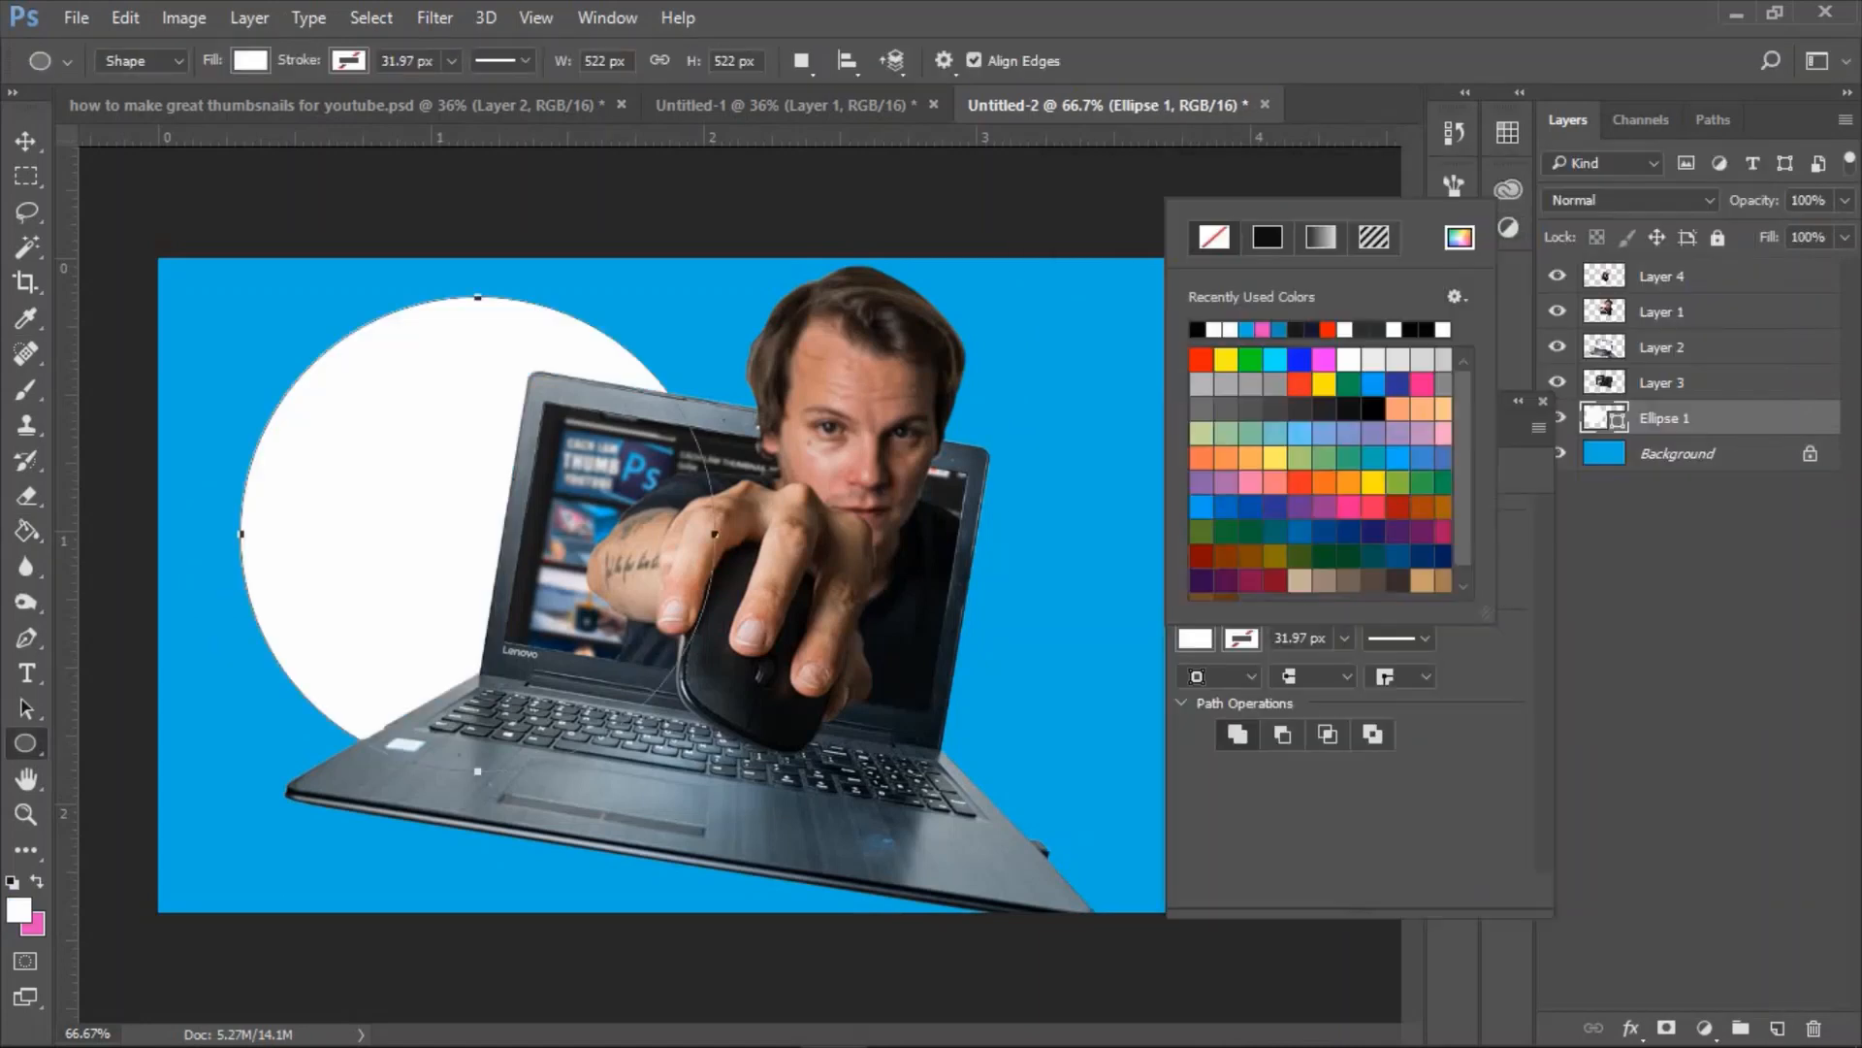
{"action": "left_click", "coordinate": [1543, 401]}
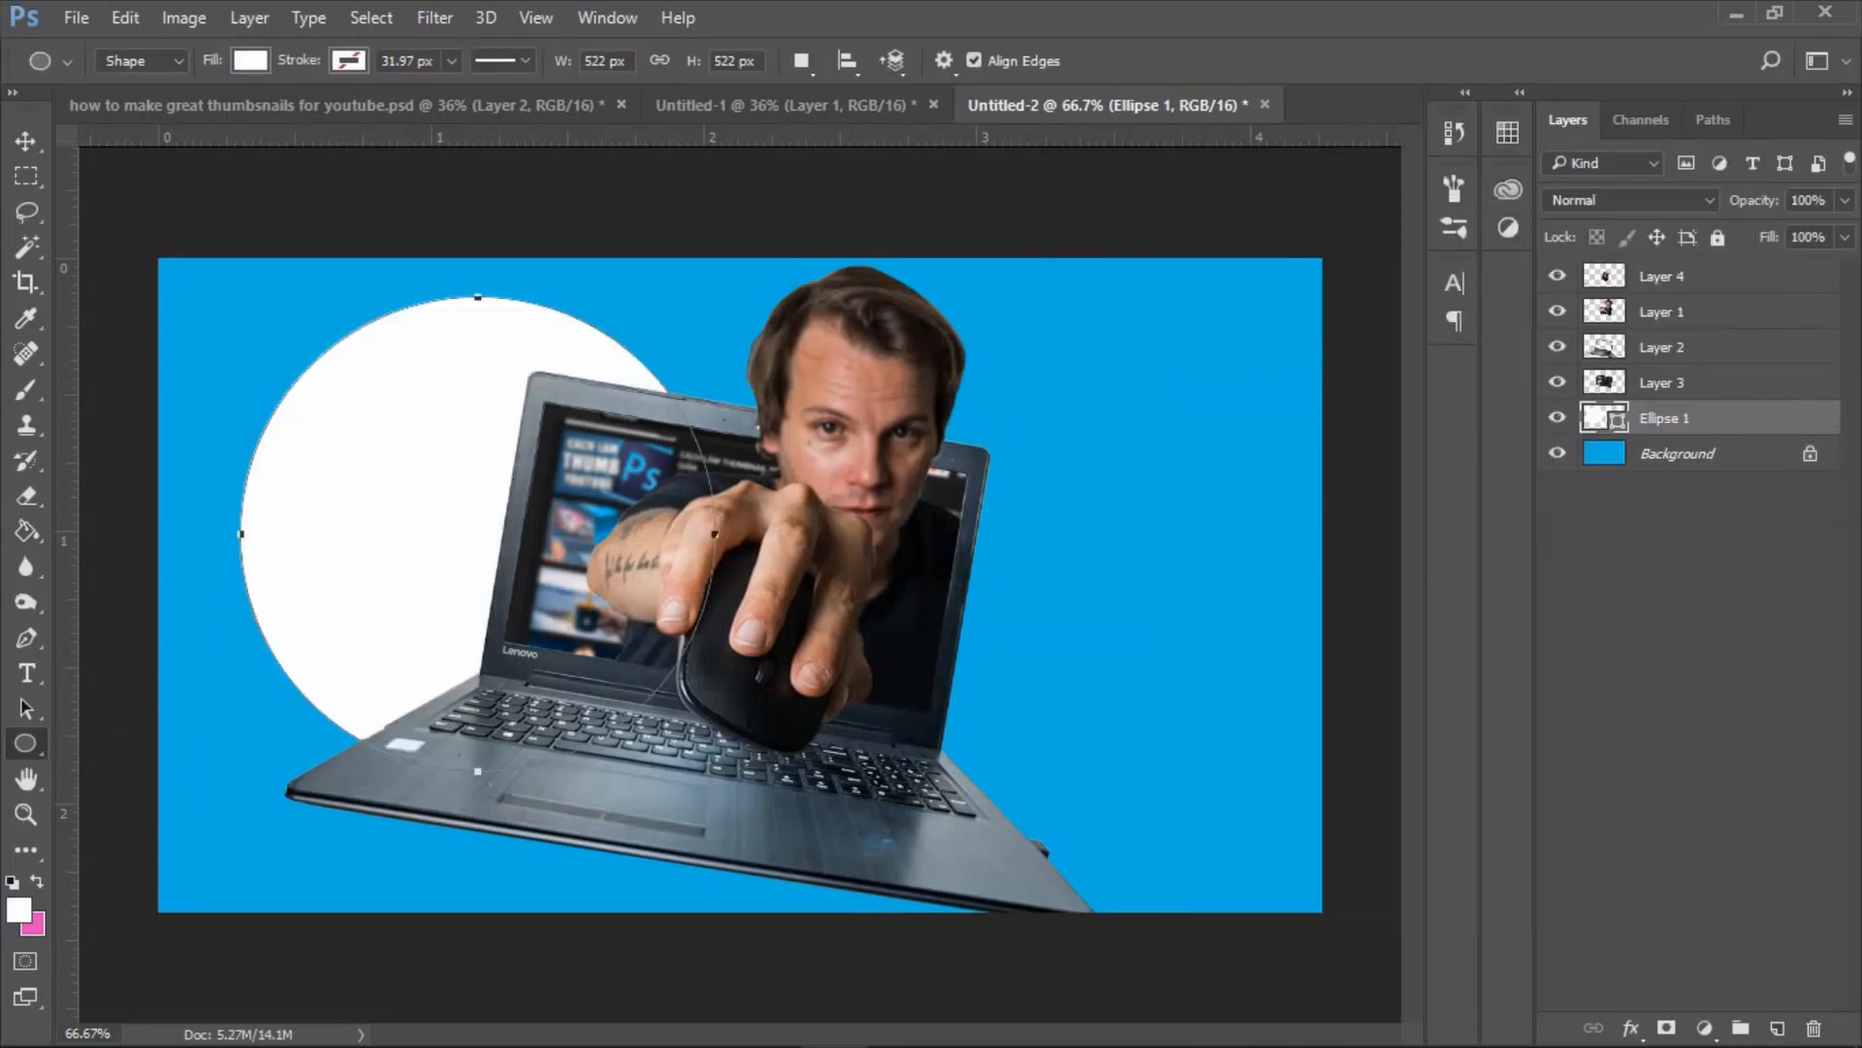
Duplicate the white circle to the laptop's right side, scale the copy to about 78.35% and nudge it down and right.
{"action": "key", "text": "v"}
{"action": "left_click_drag", "start_coordinate": [439, 459], "coordinate": [970, 417]}
{"action": "key", "text": "ctrl+t"}
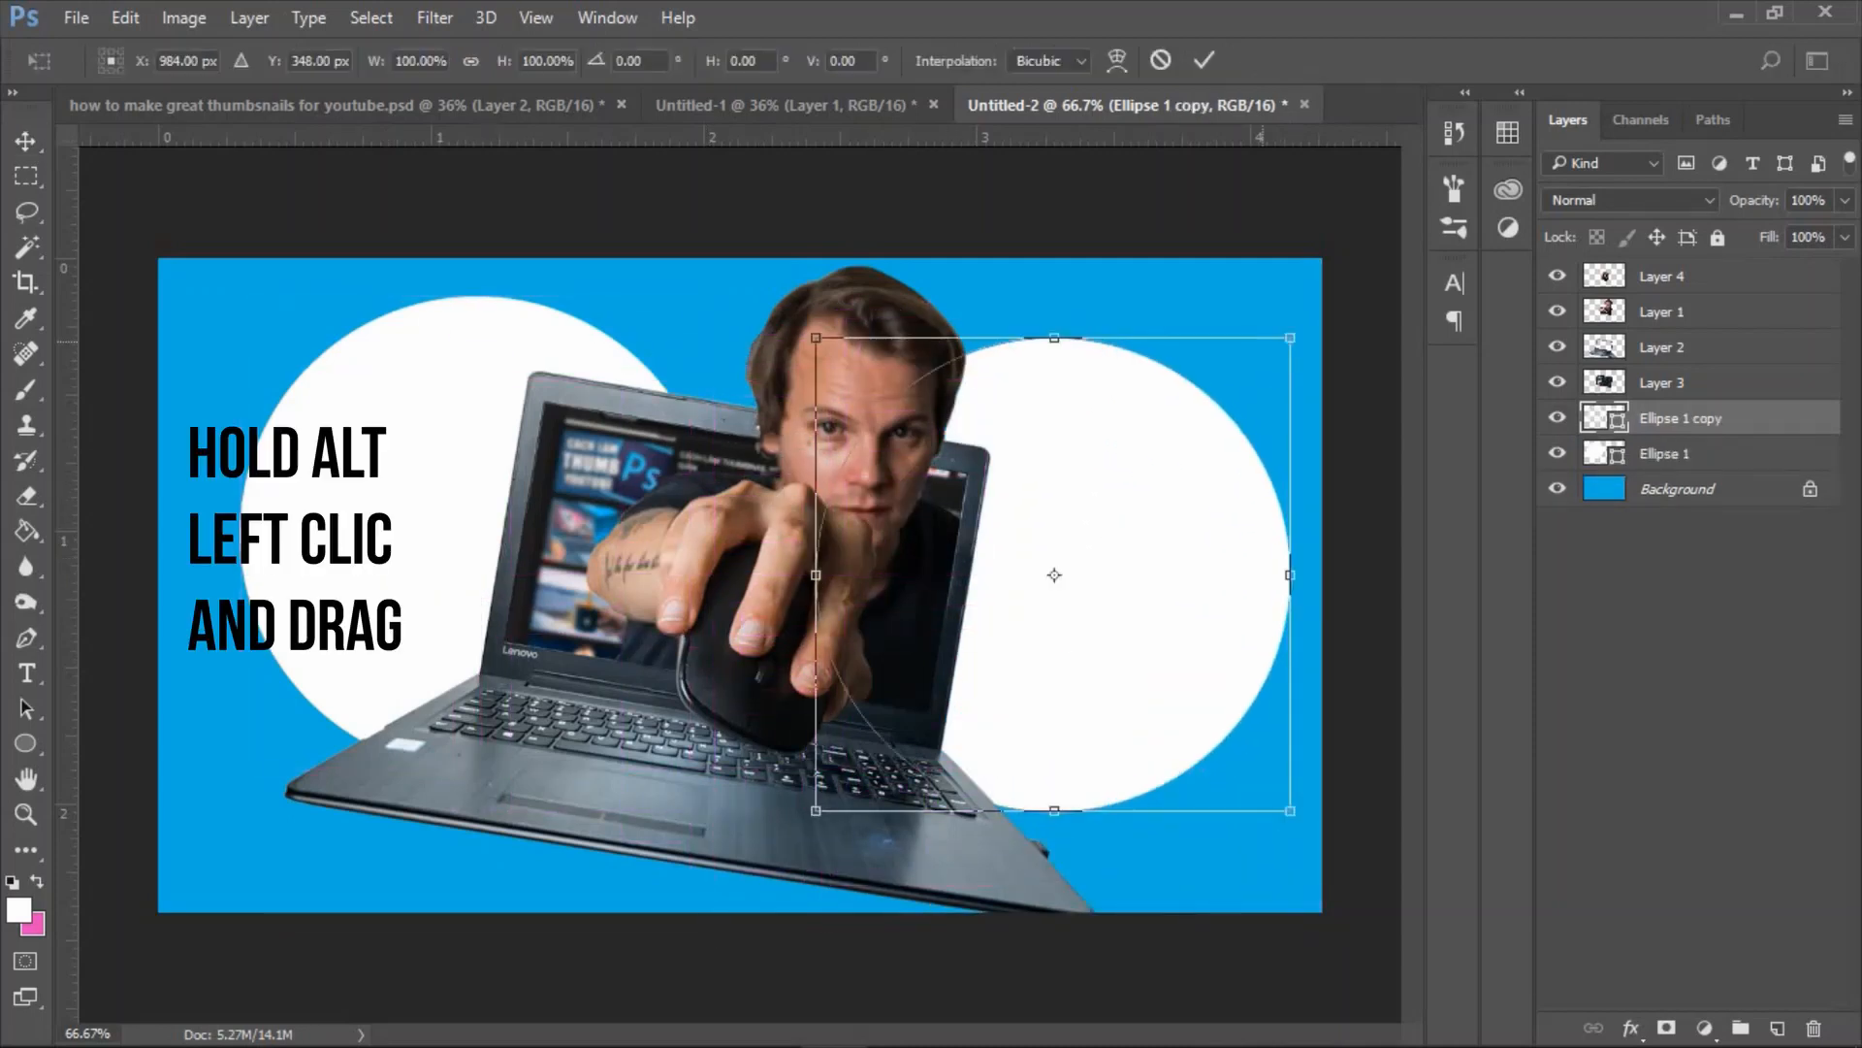
{"action": "left_click_drag", "start_coordinate": [1290, 338], "coordinate": [1187, 440]}
{"action": "key", "text": "Return"}
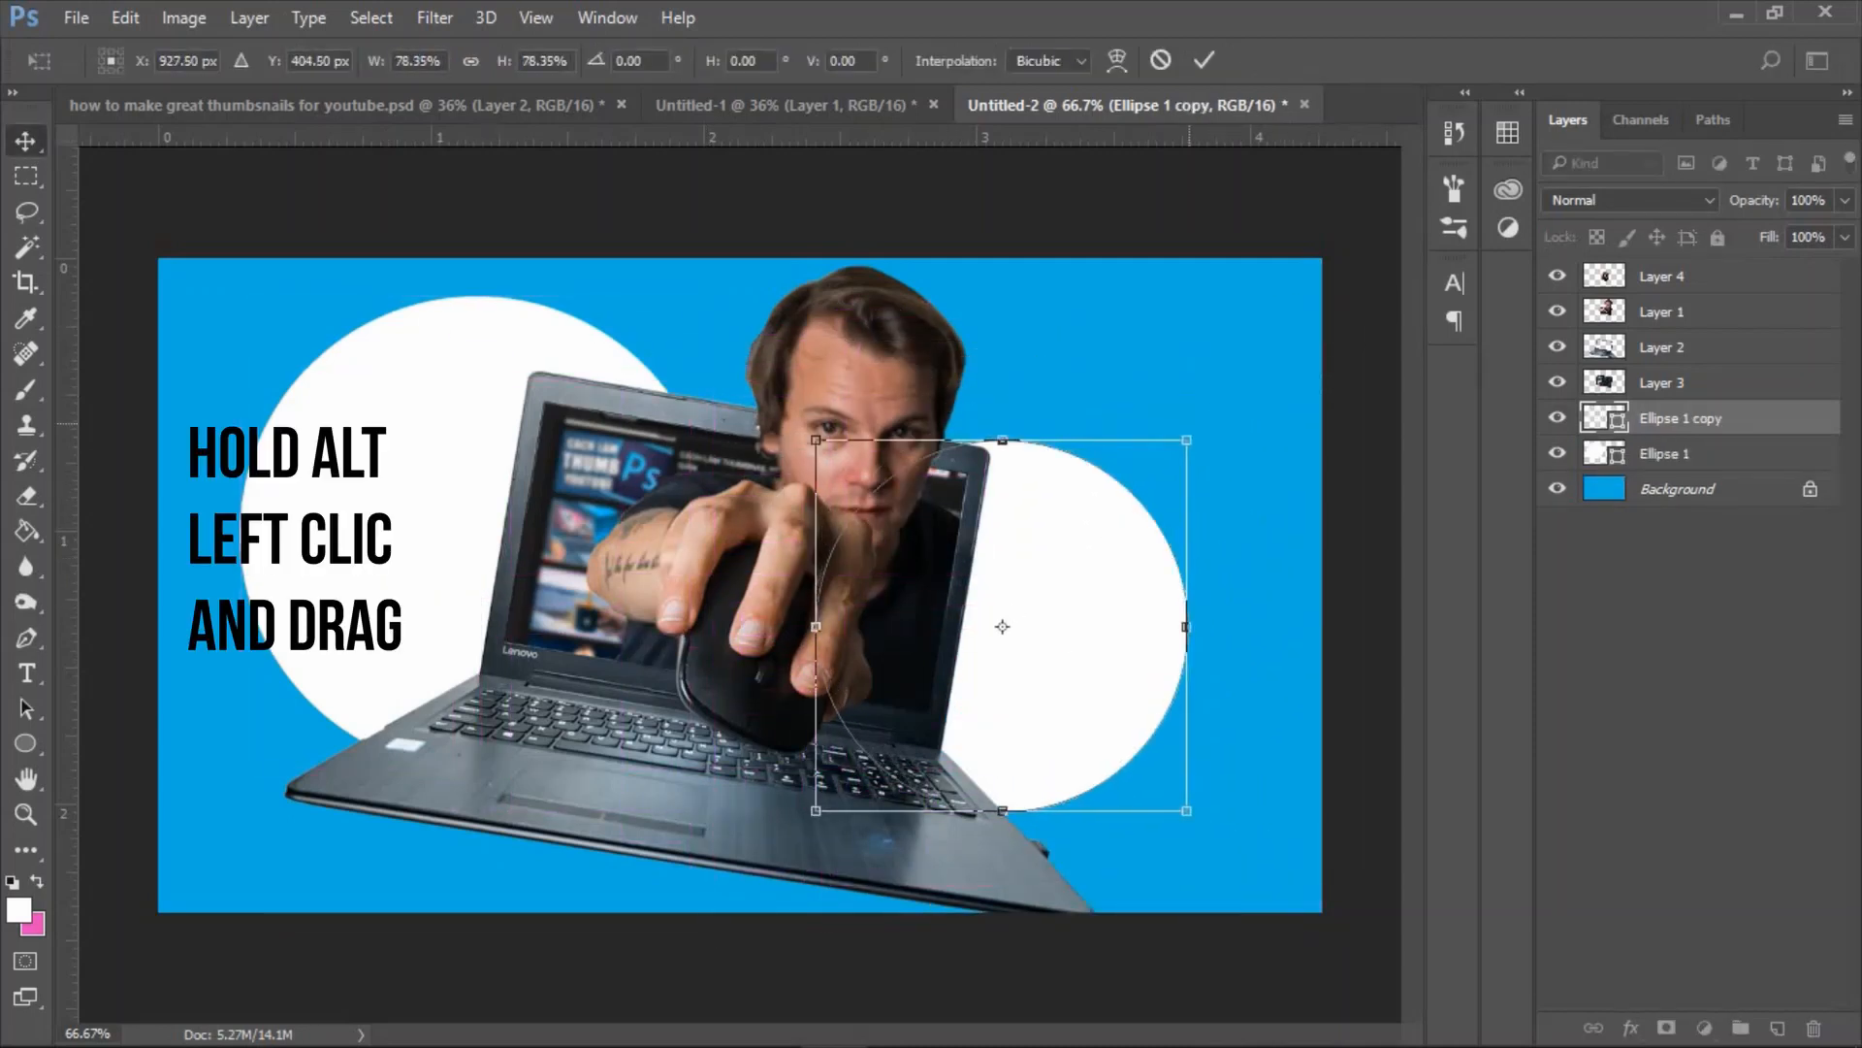
{"action": "left_click_drag", "start_coordinate": [1077, 621], "coordinate": [1089, 632]}
Convert the larger circle, Ellipse 1, to a smart object and apply a Gaussian Blur with a radius above 81.2 pixels.
{"action": "left_click", "coordinate": [427, 417]}
{"action": "left_click", "coordinate": [435, 17]}
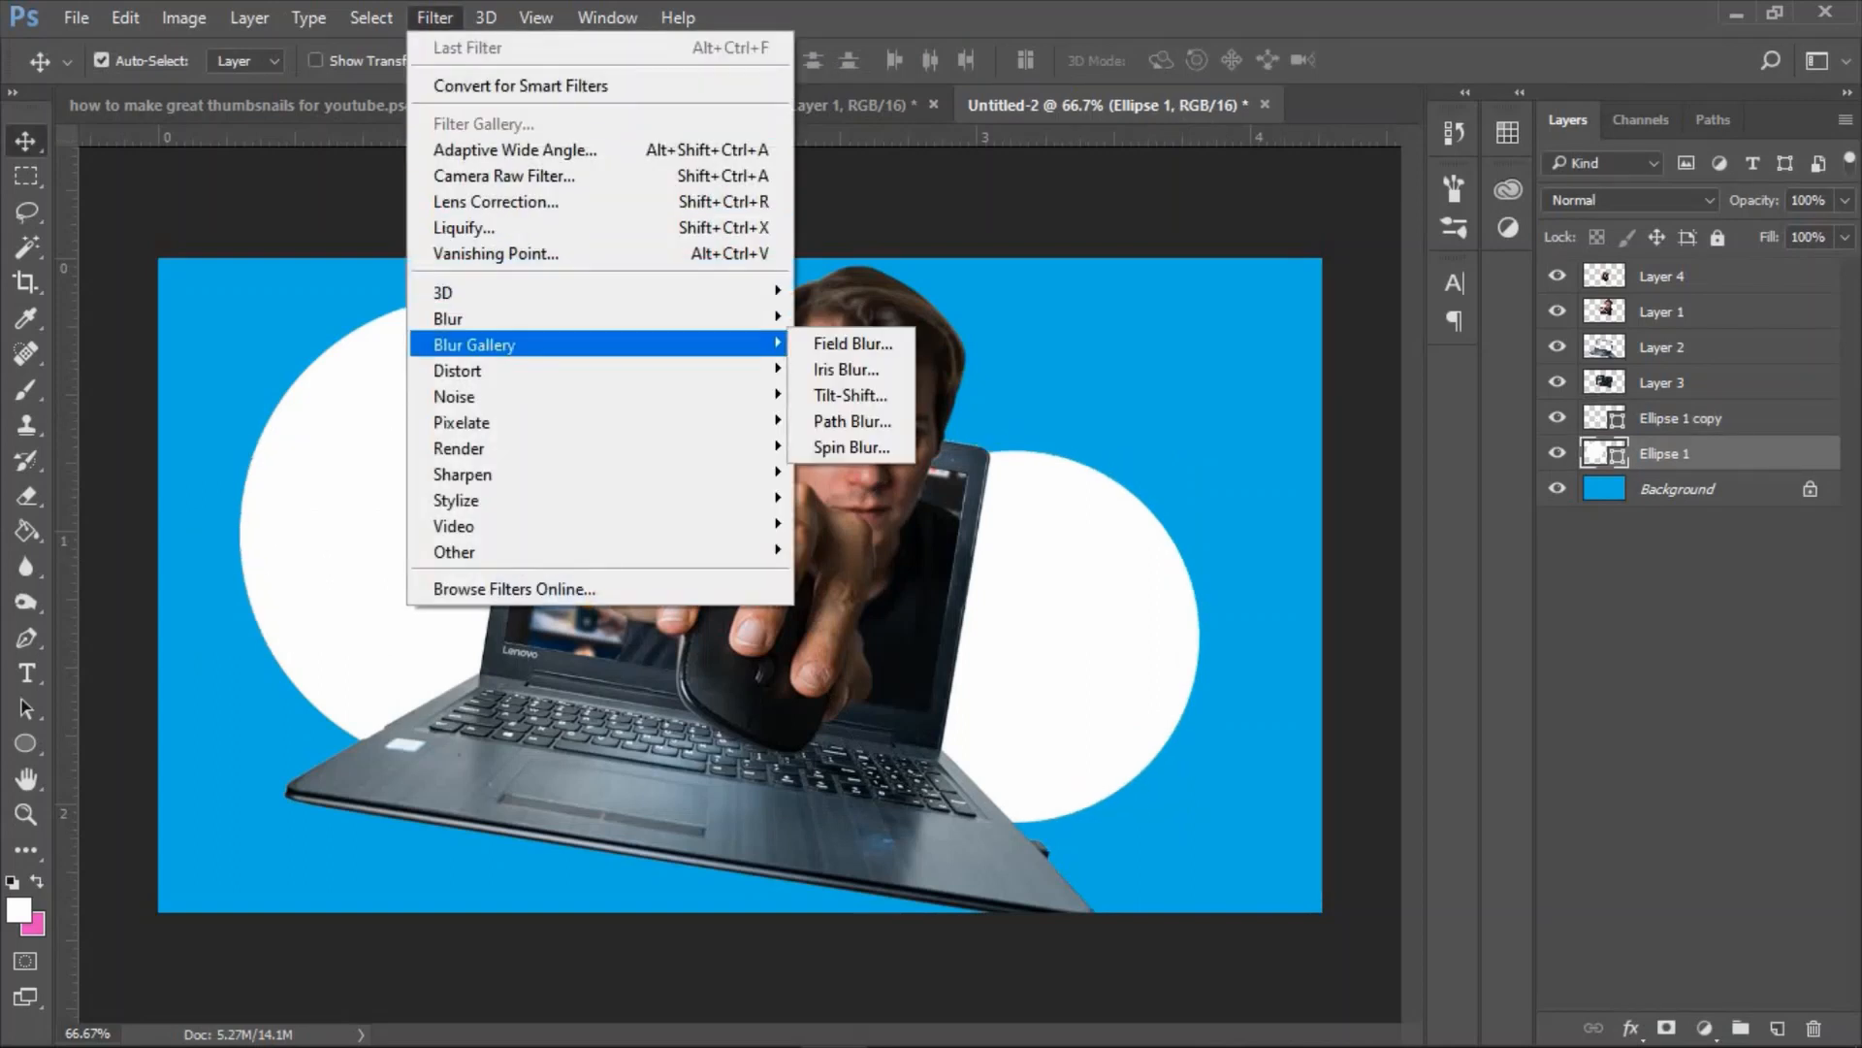
{"action": "mouse_move", "coordinate": [679, 319]}
{"action": "left_click", "coordinate": [868, 421]}
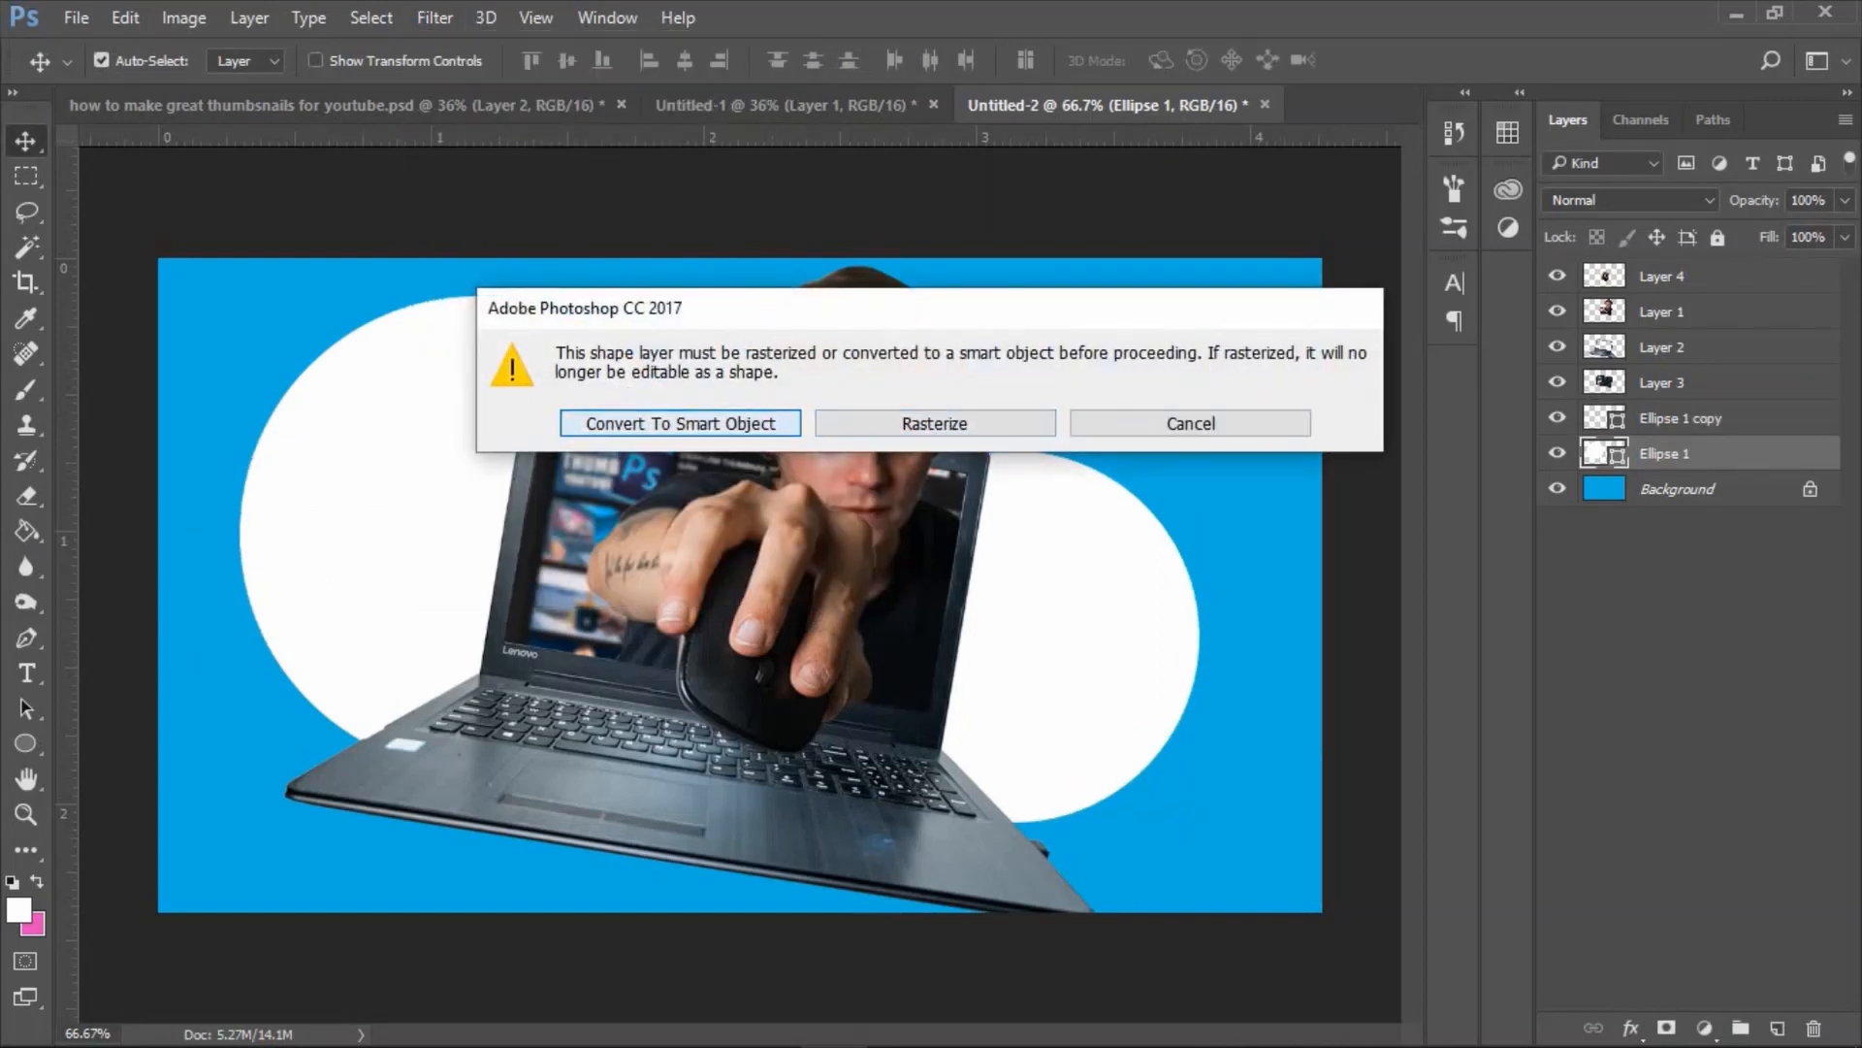
{"action": "left_click", "coordinate": [715, 422]}
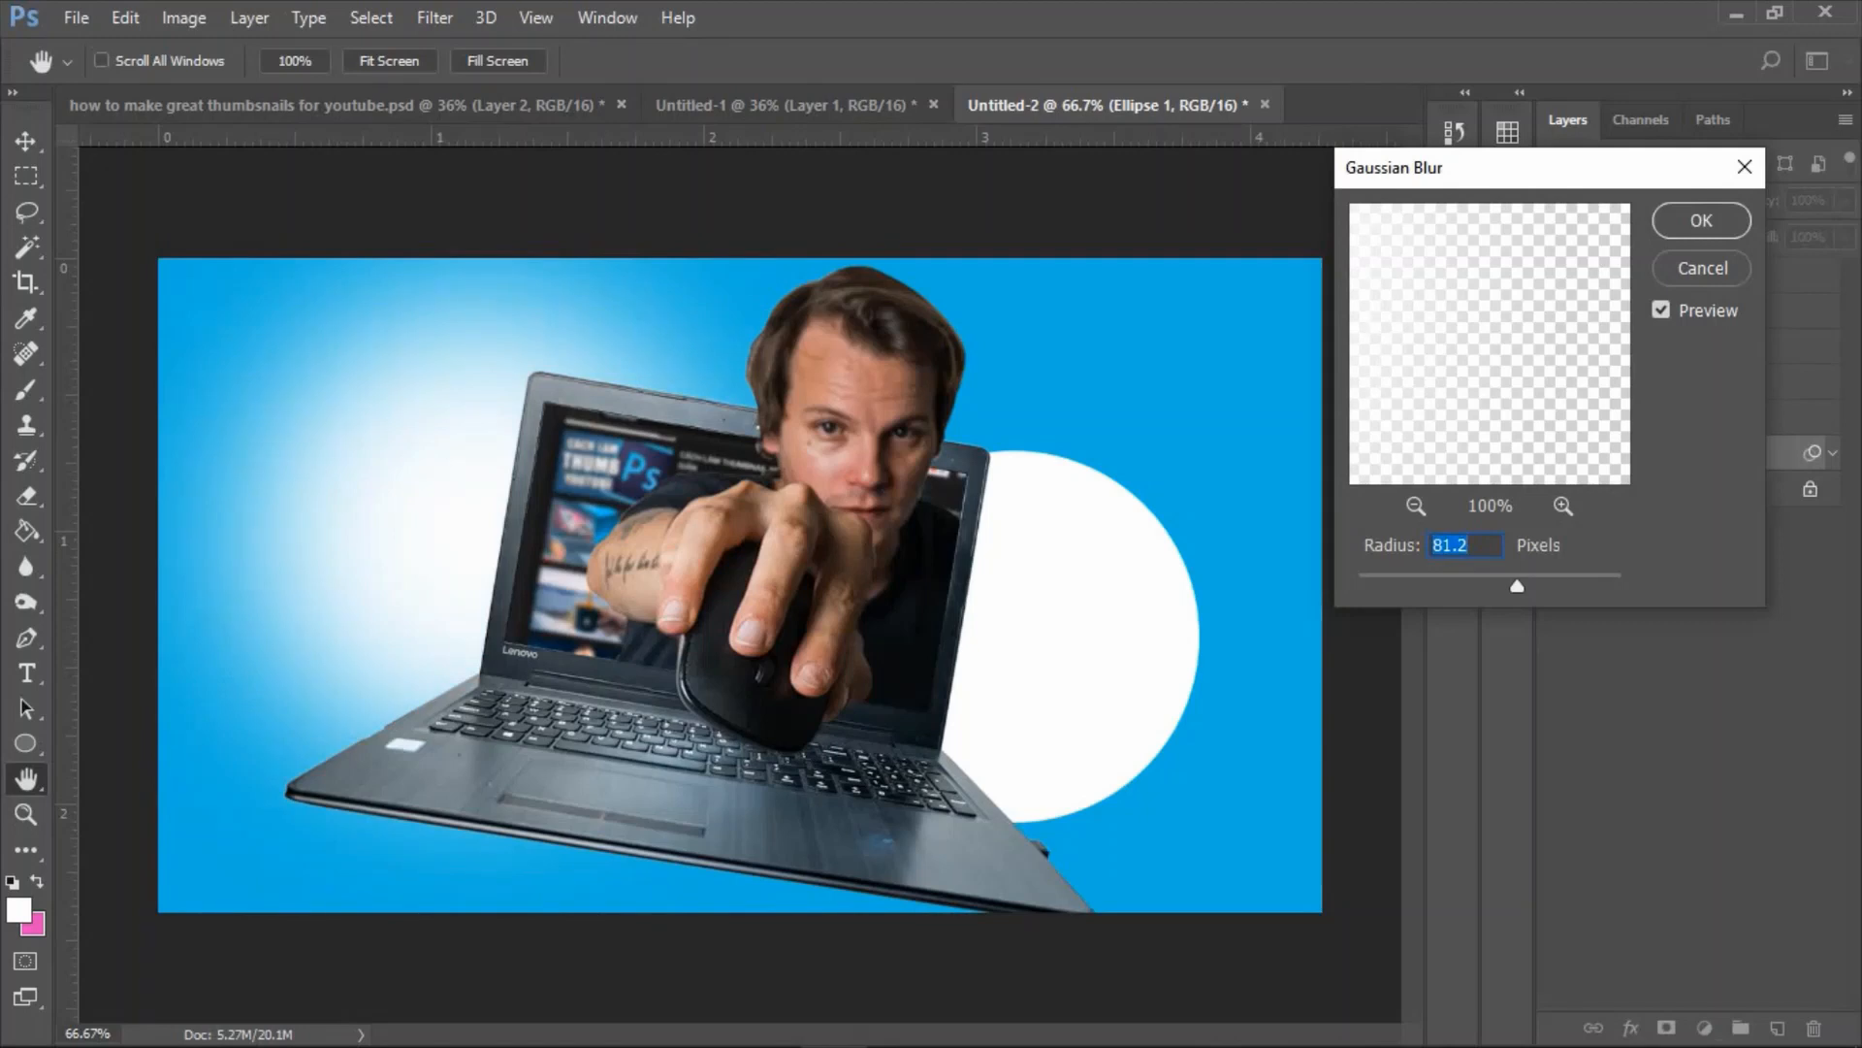
{"action": "left_click_drag", "start_coordinate": [1517, 586], "coordinate": [1520, 585]}
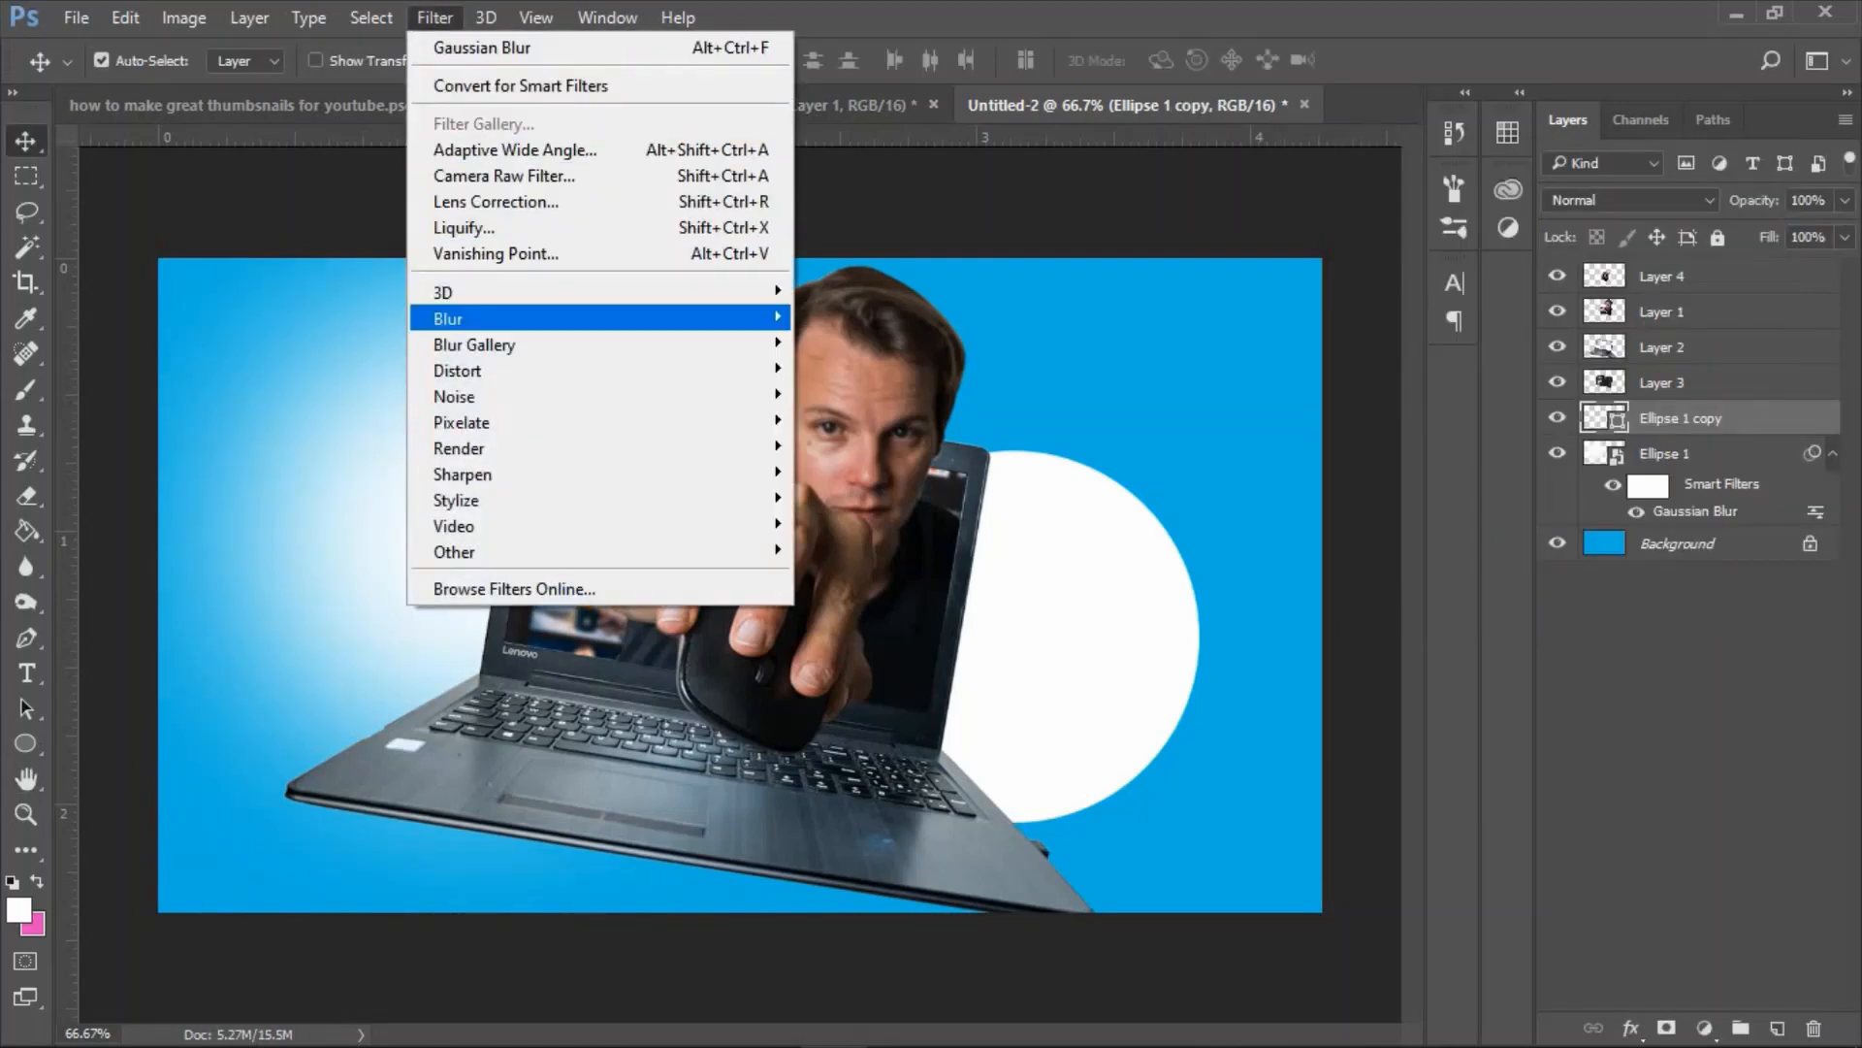
Convert the smaller circle, Ellipse 1 copy, to a smart object and apply a Gaussian Blur of 92.7 pixels.
{"action": "mouse_move", "coordinate": [602, 318]}
{"action": "left_click", "coordinate": [869, 420]}
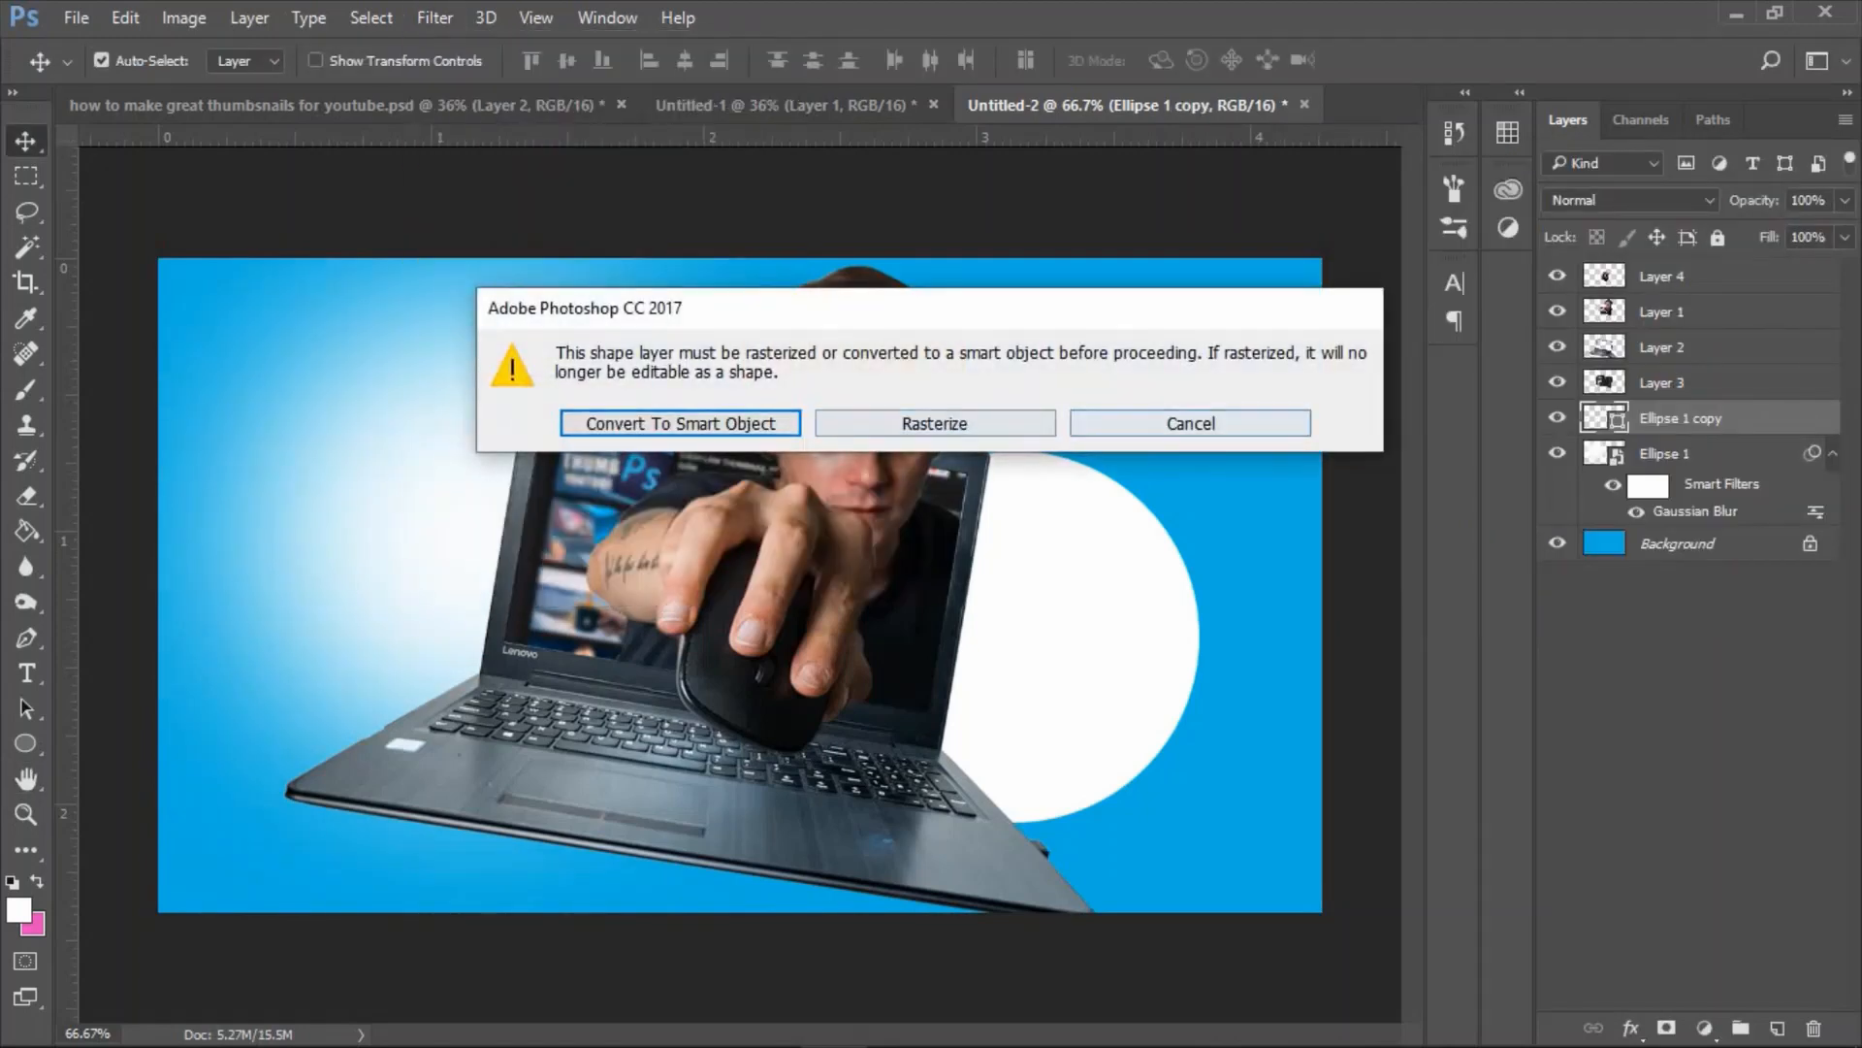
{"action": "left_click", "coordinate": [669, 420]}
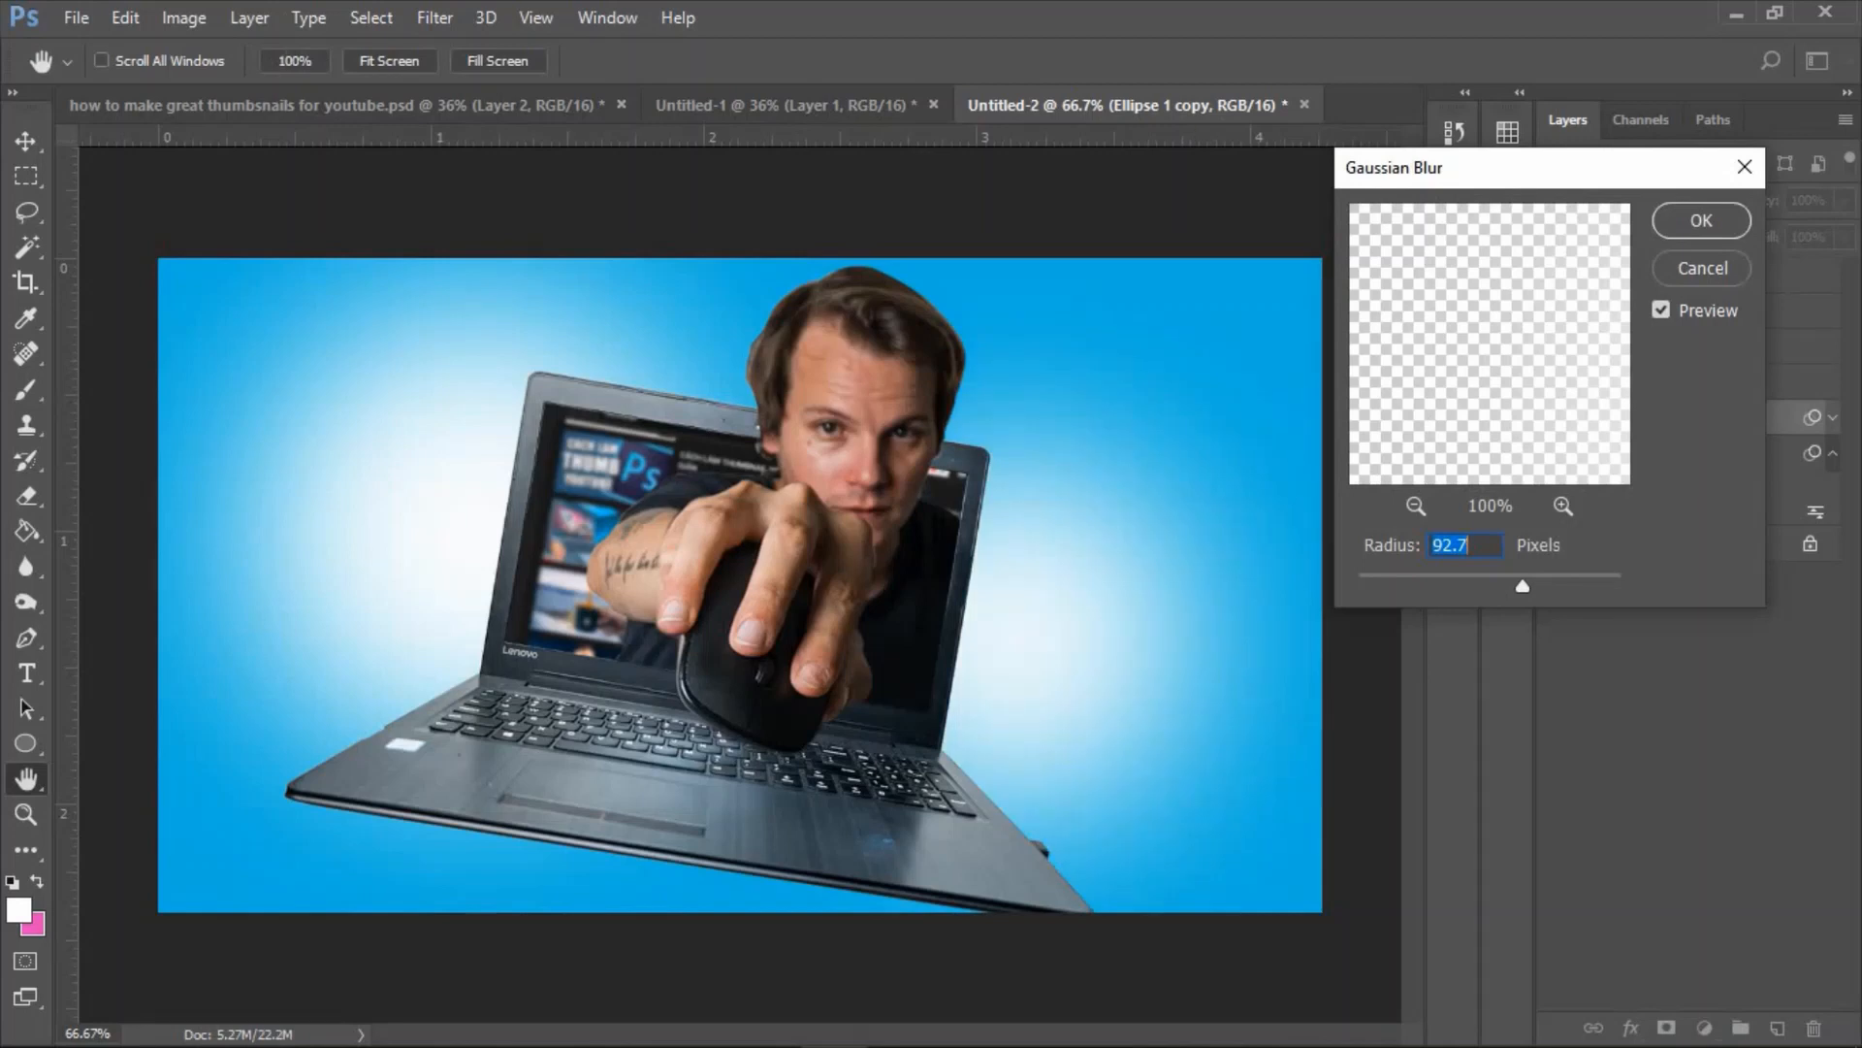
{"action": "key", "text": "Return"}
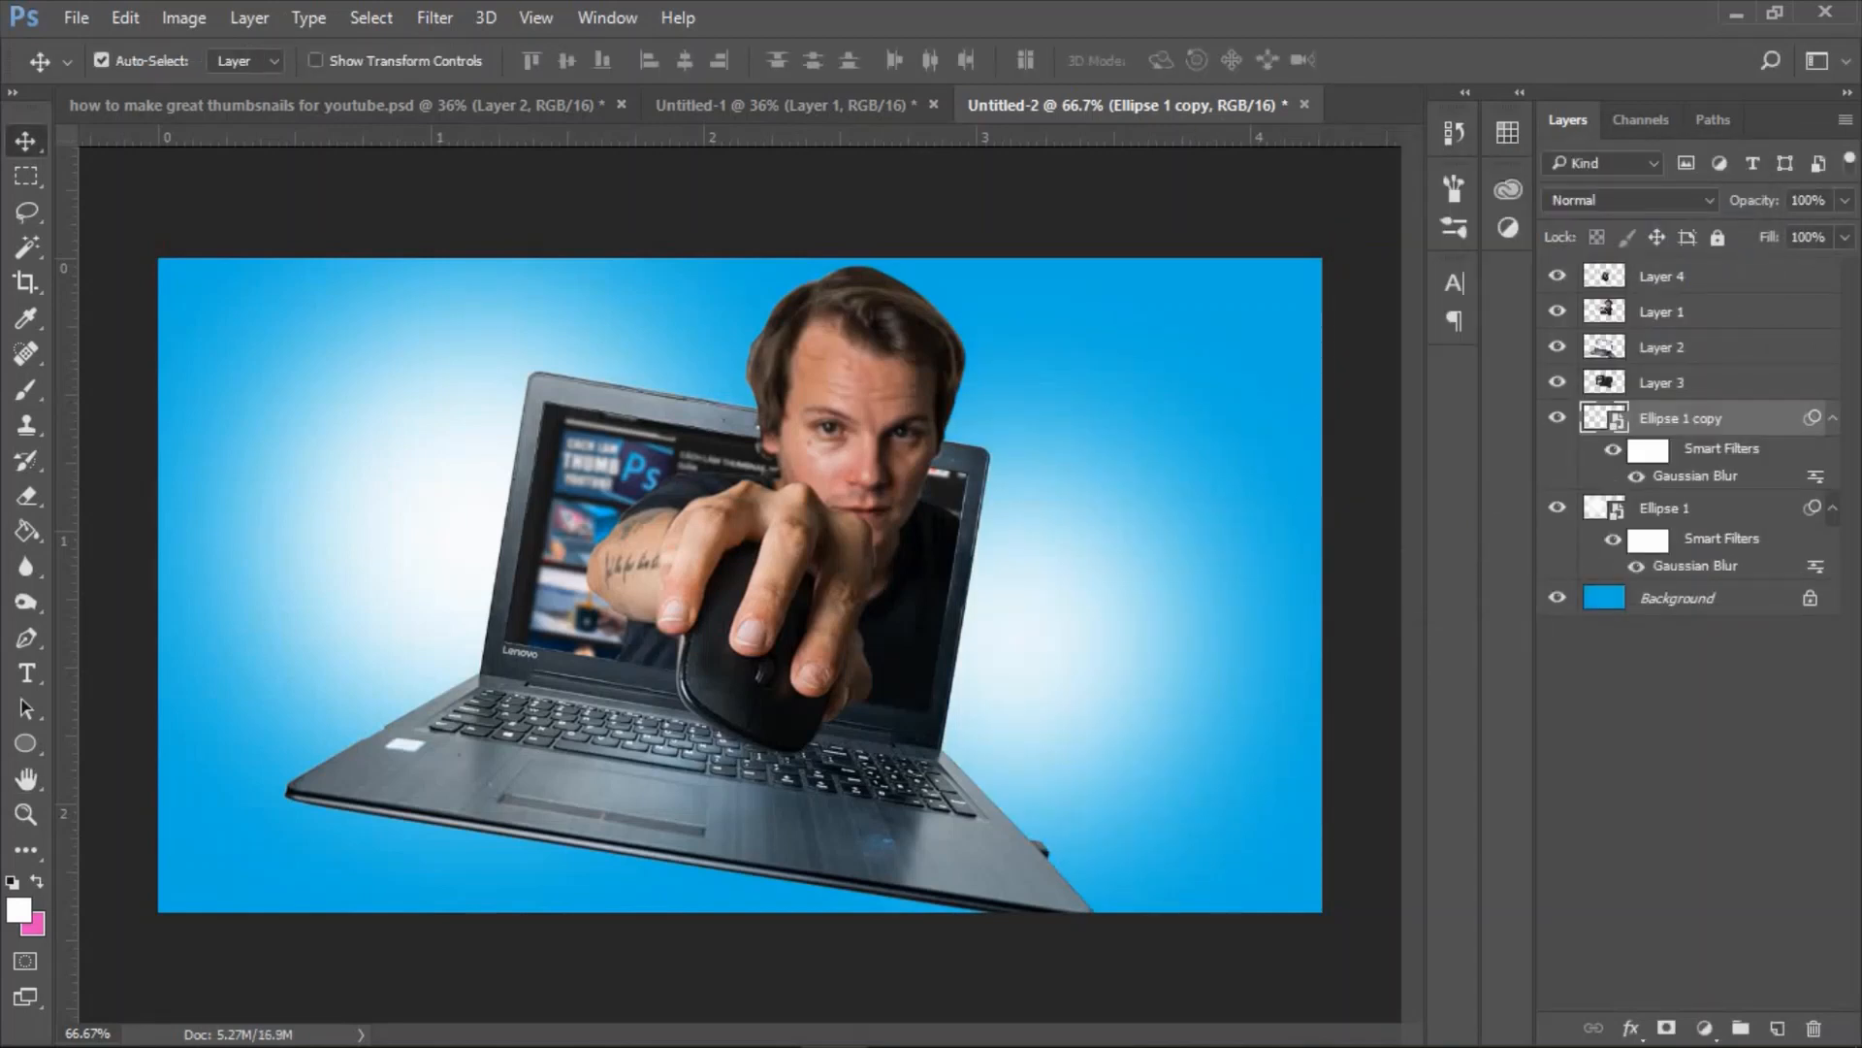
Lower the opacity of the blurred Ellipse 1 copy to about 72%.
{"action": "left_click", "coordinate": [1845, 201]}
{"action": "left_click_drag", "start_coordinate": [1841, 234], "coordinate": [1813, 234]}
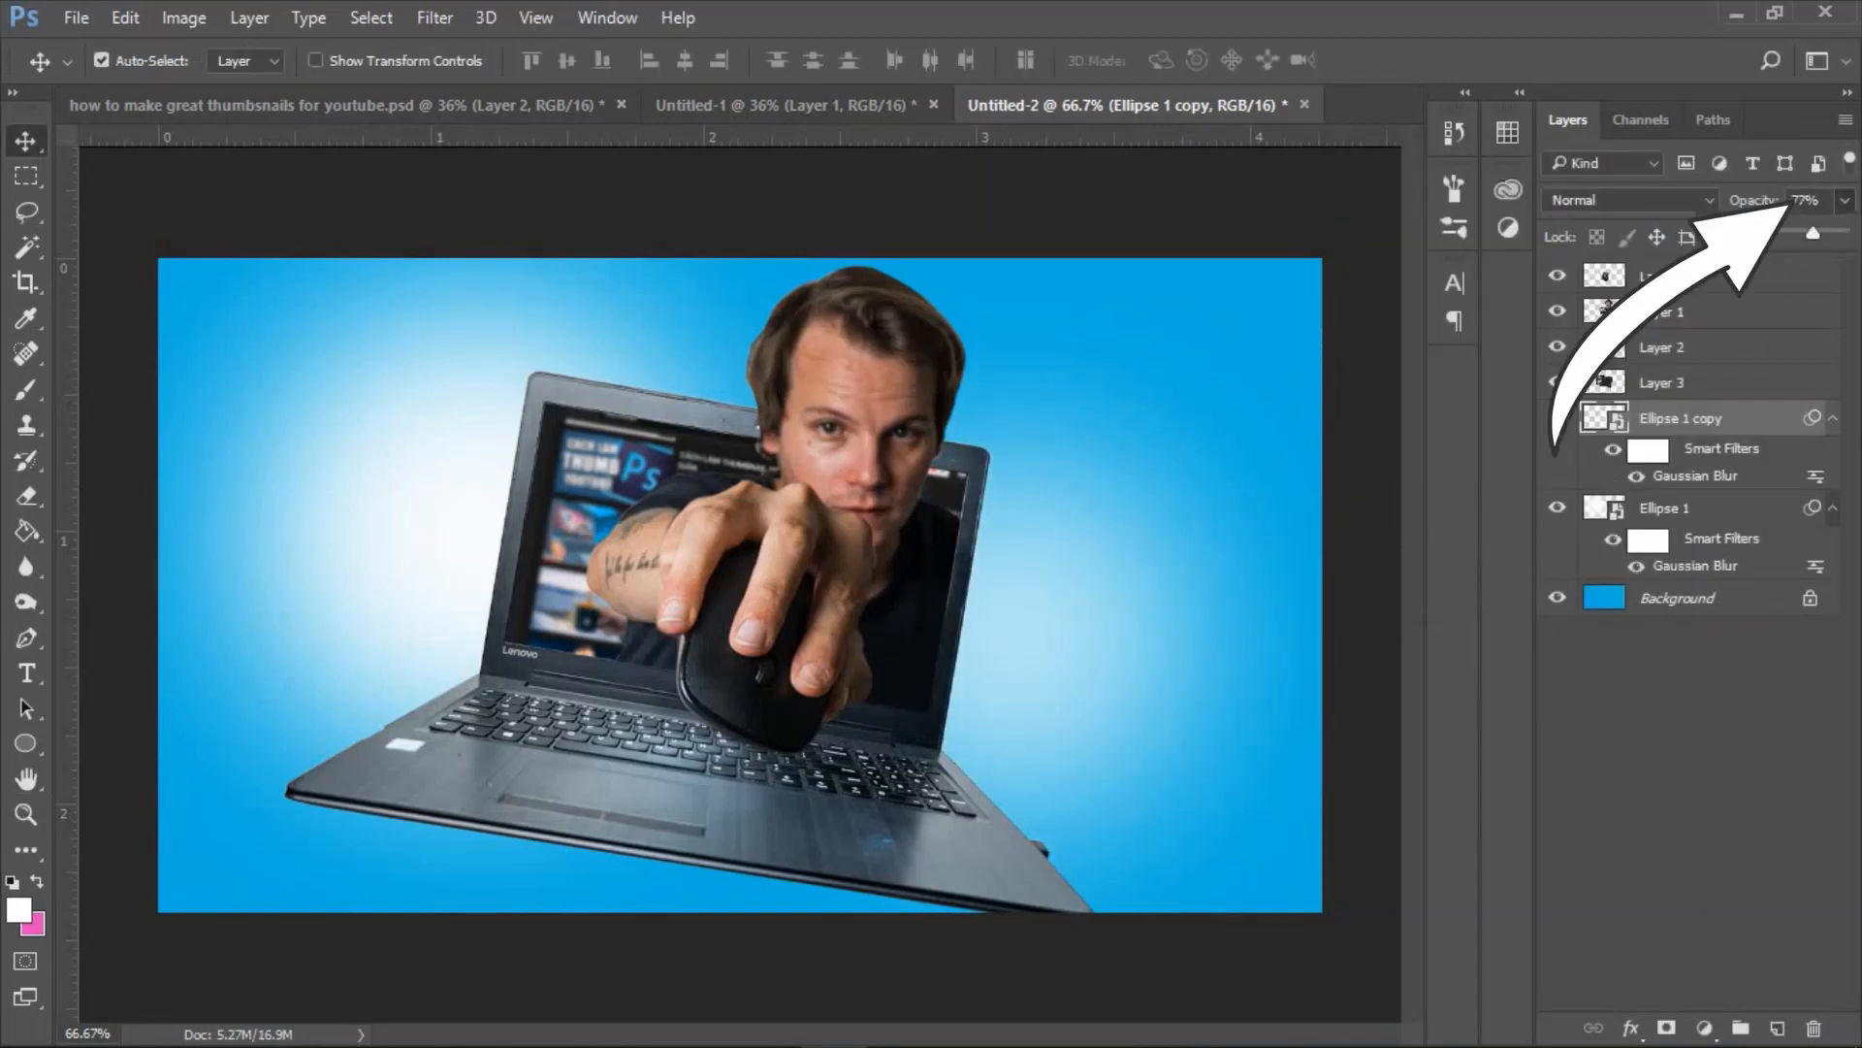
{"action": "left_click", "coordinate": [1699, 508]}
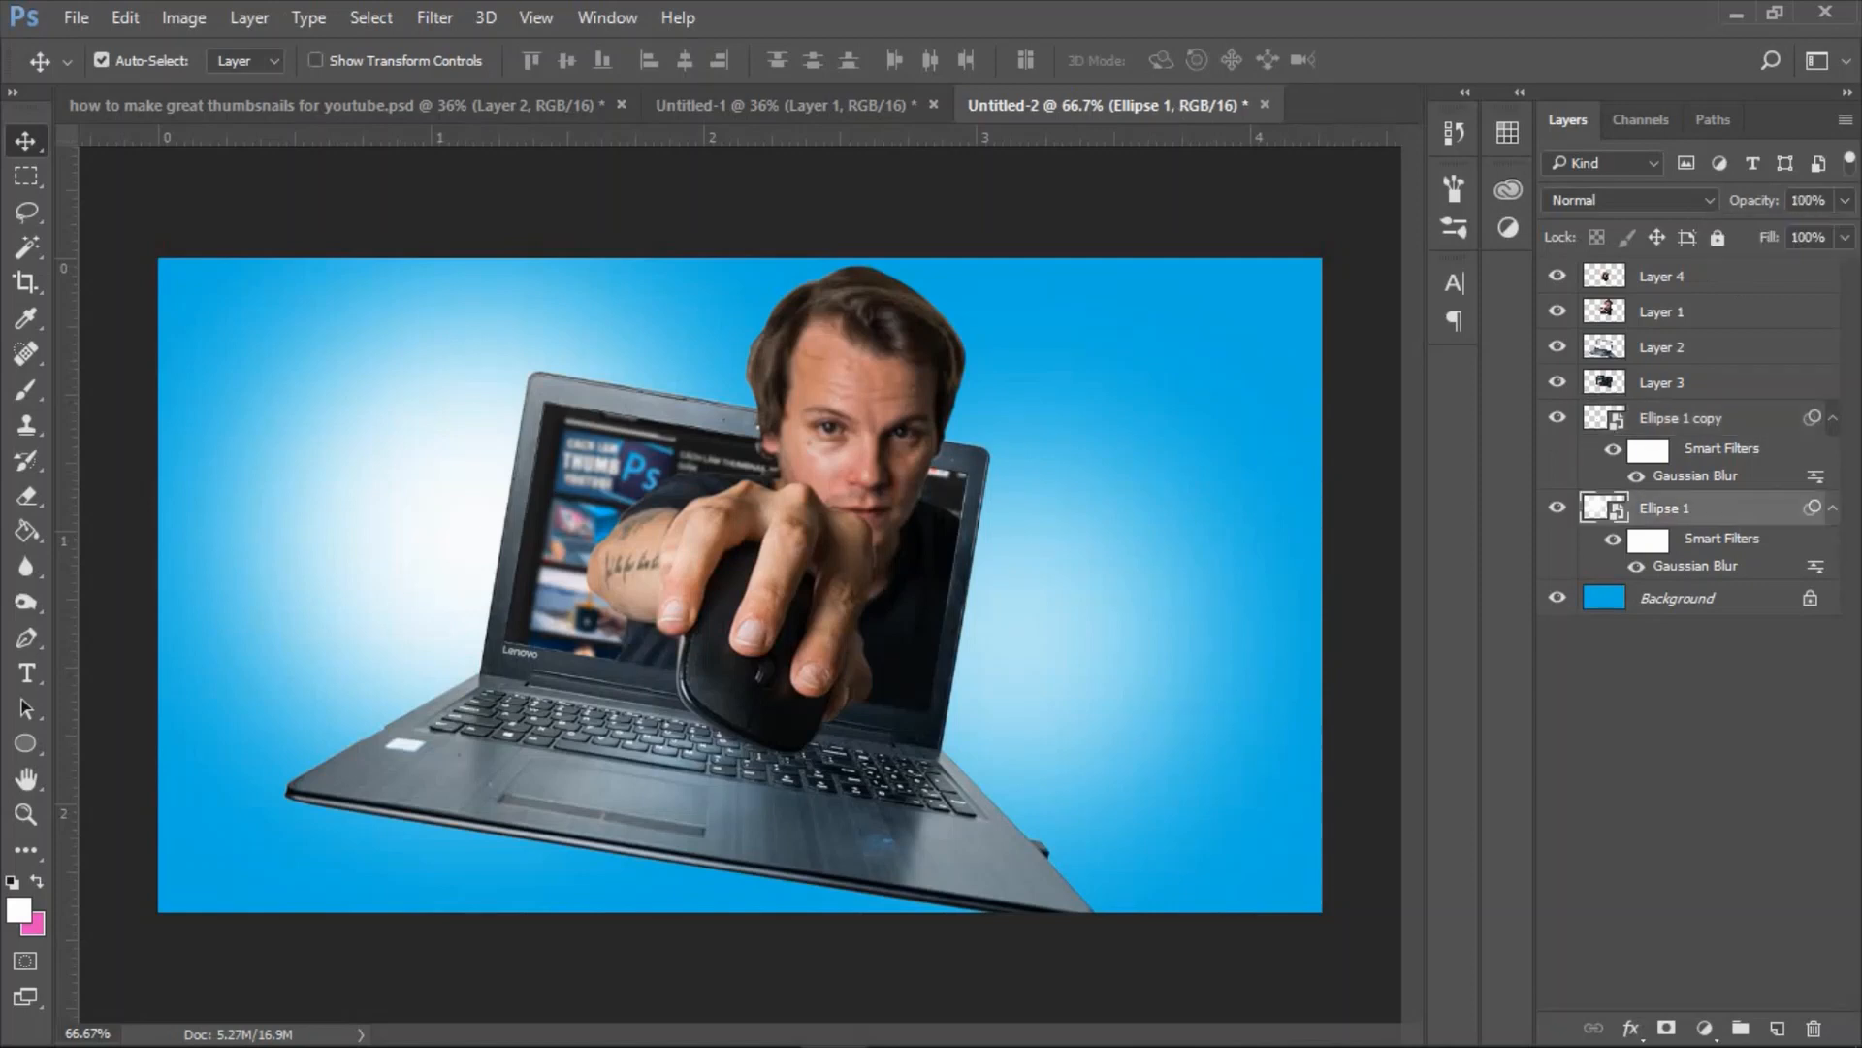
Place four broken-glass images with black backgrounds as new layers above Layer 4.
{"action": "left_click", "coordinate": [825, 369]}
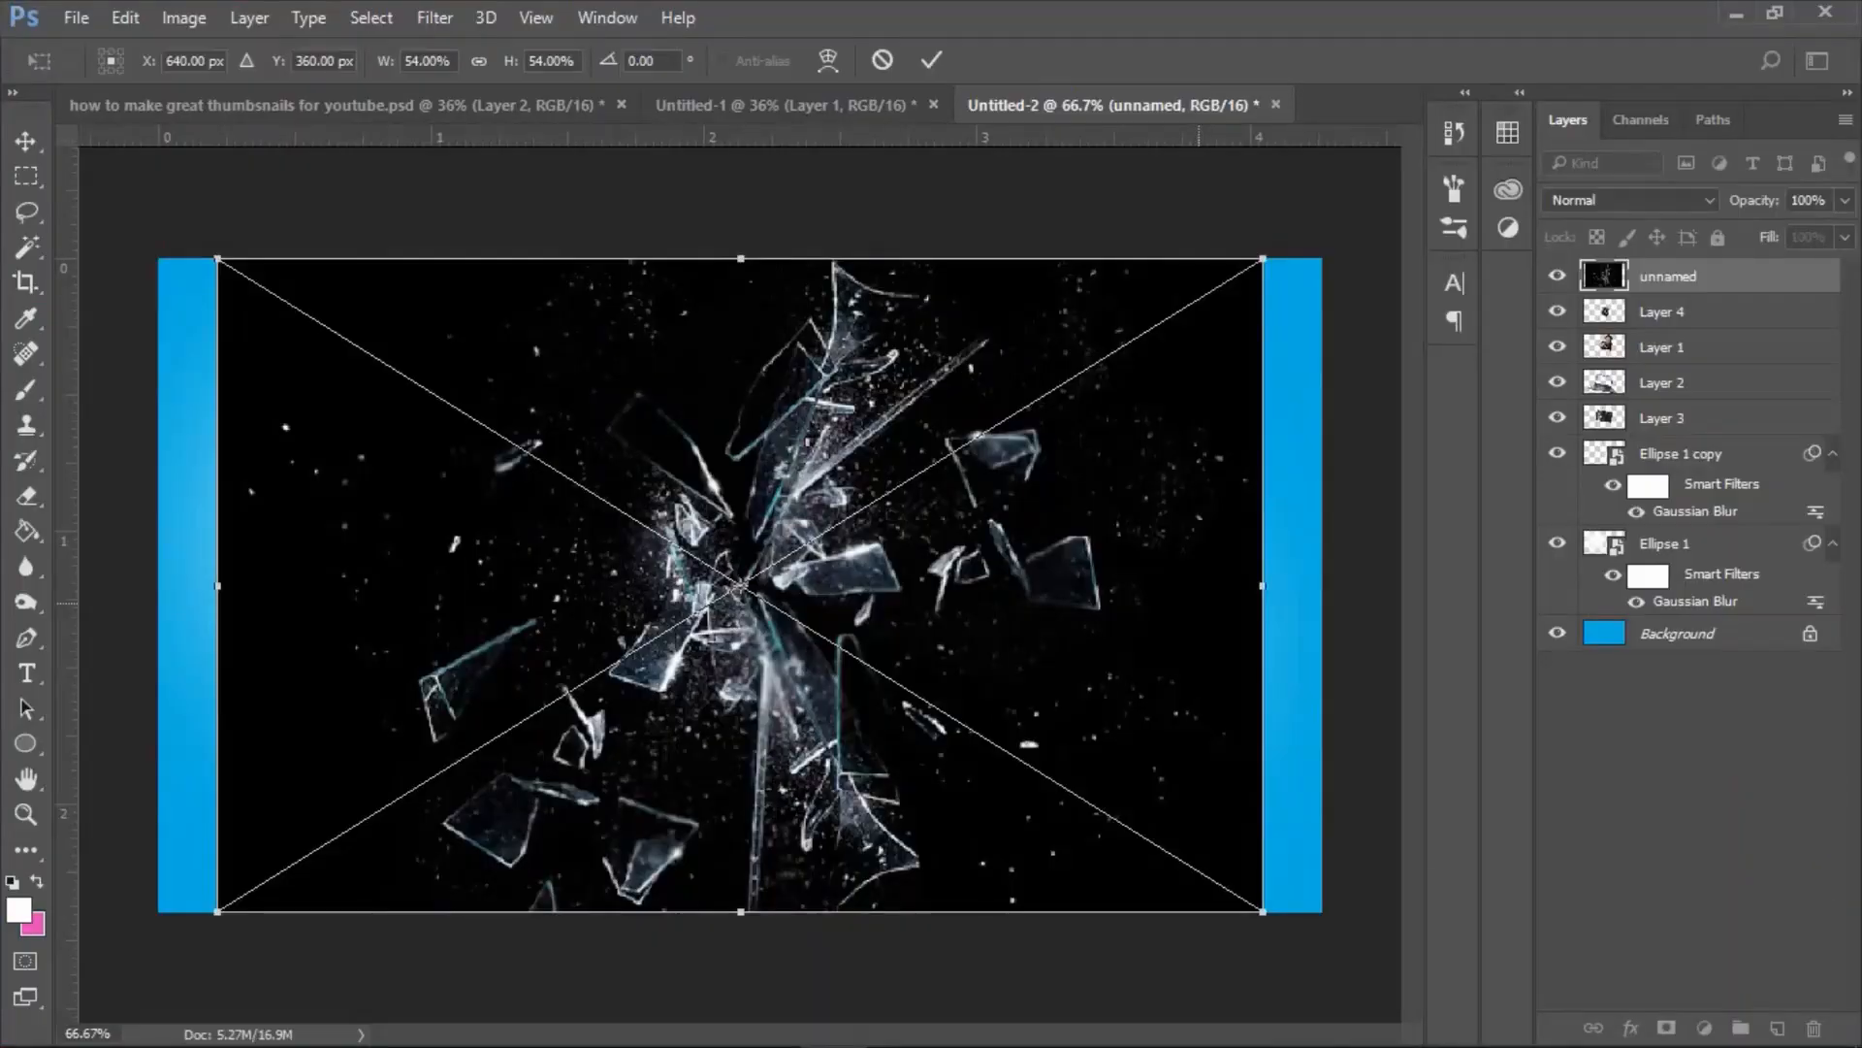
{"action": "key", "text": "Return"}
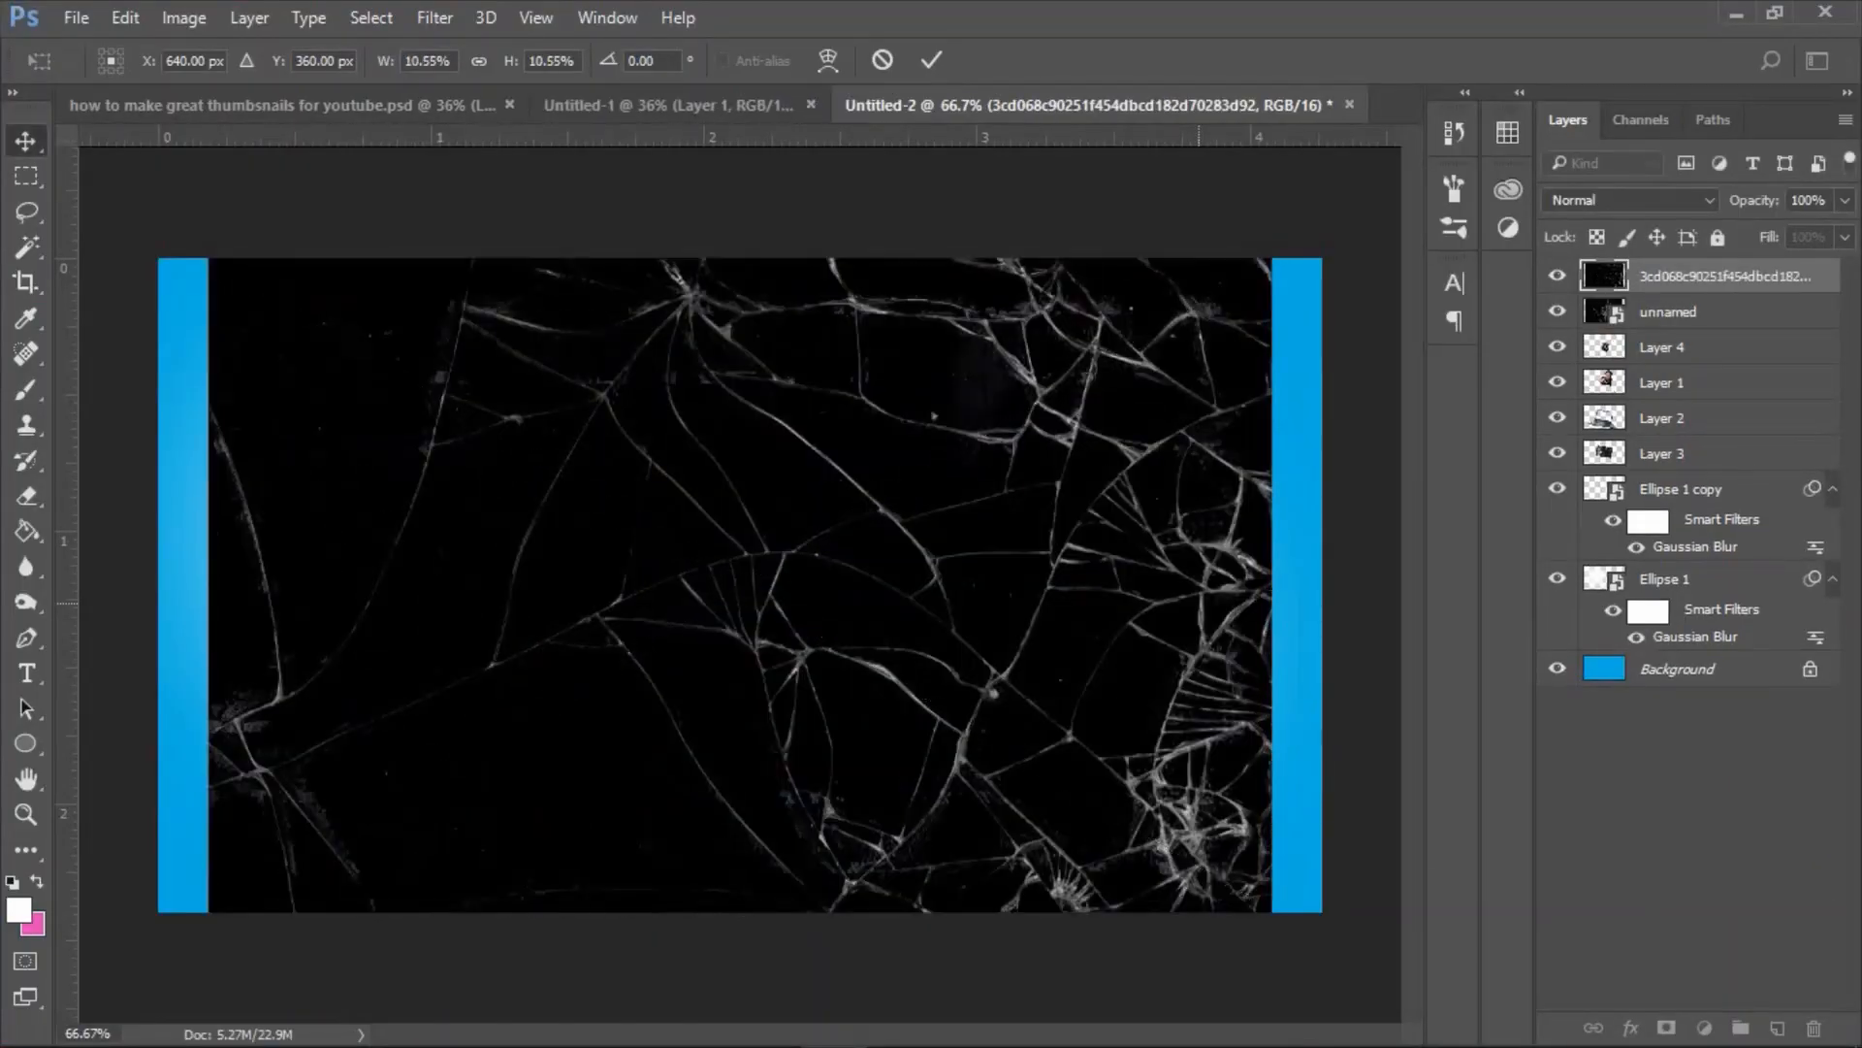
{"action": "key", "text": "Return"}
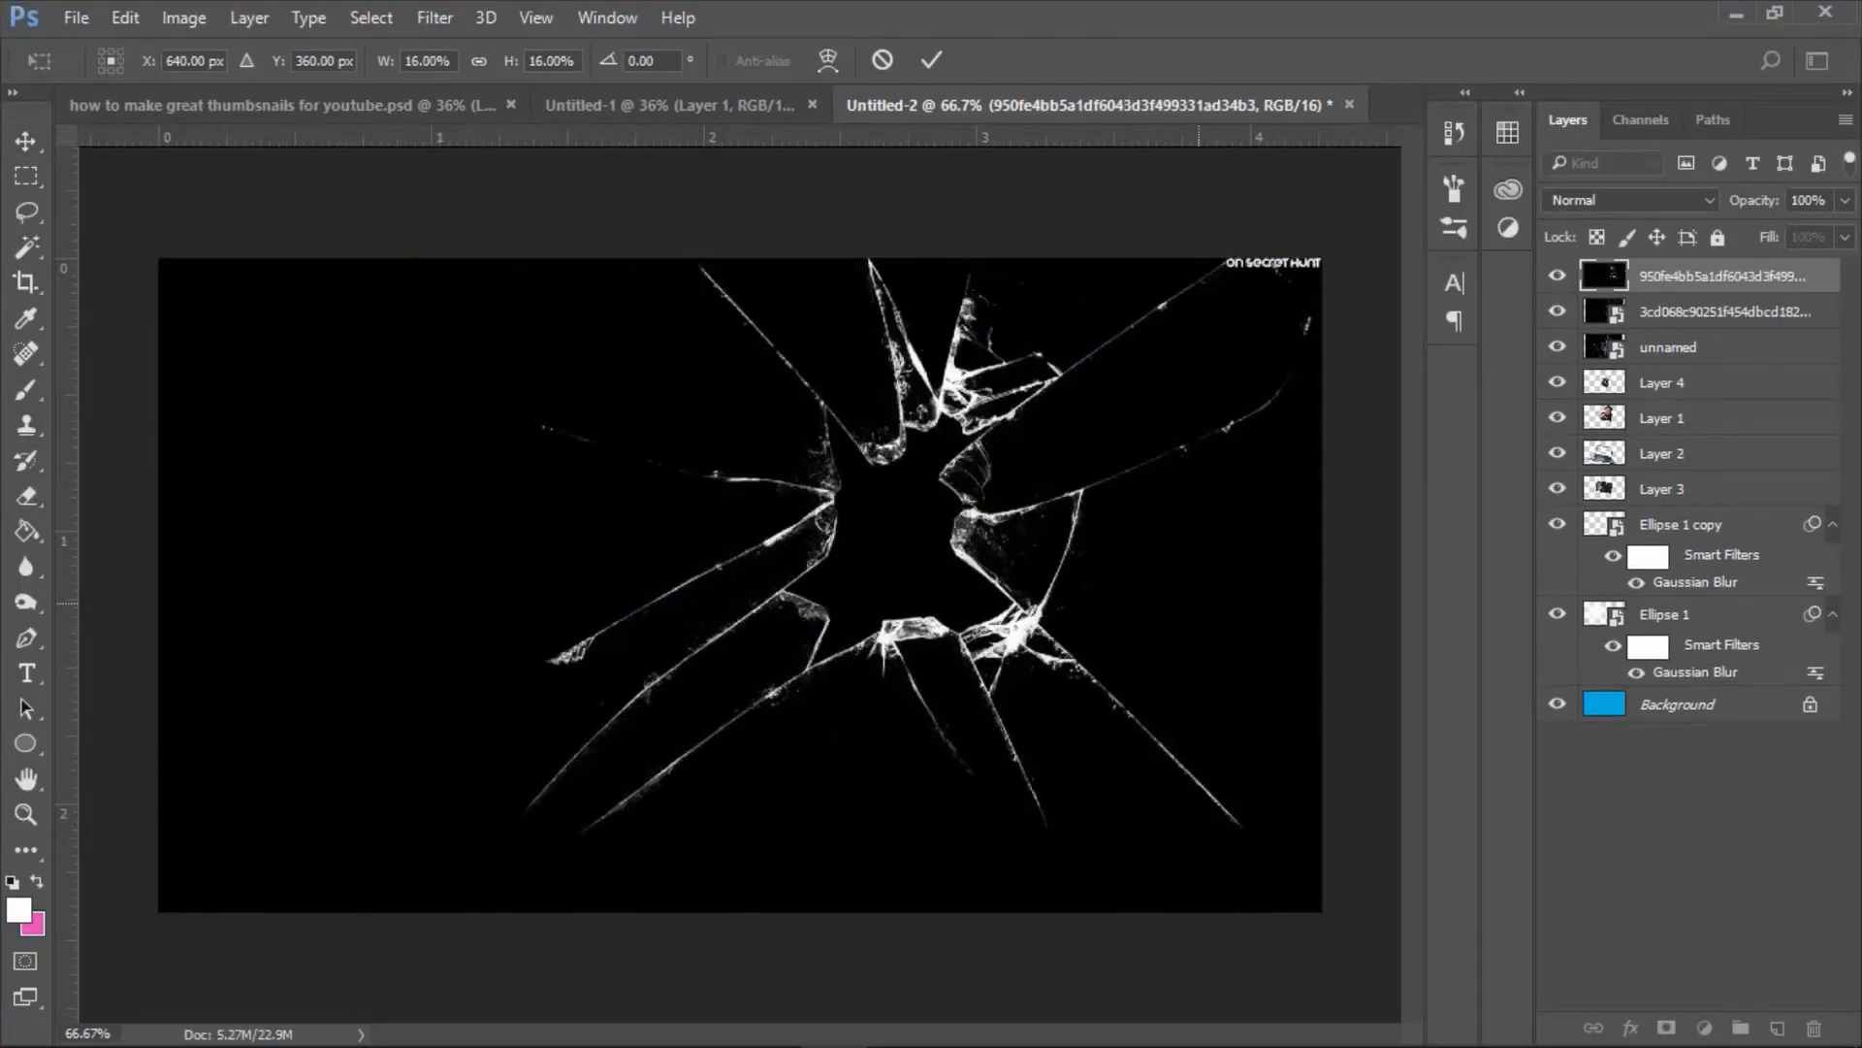
{"action": "key", "text": "Return"}
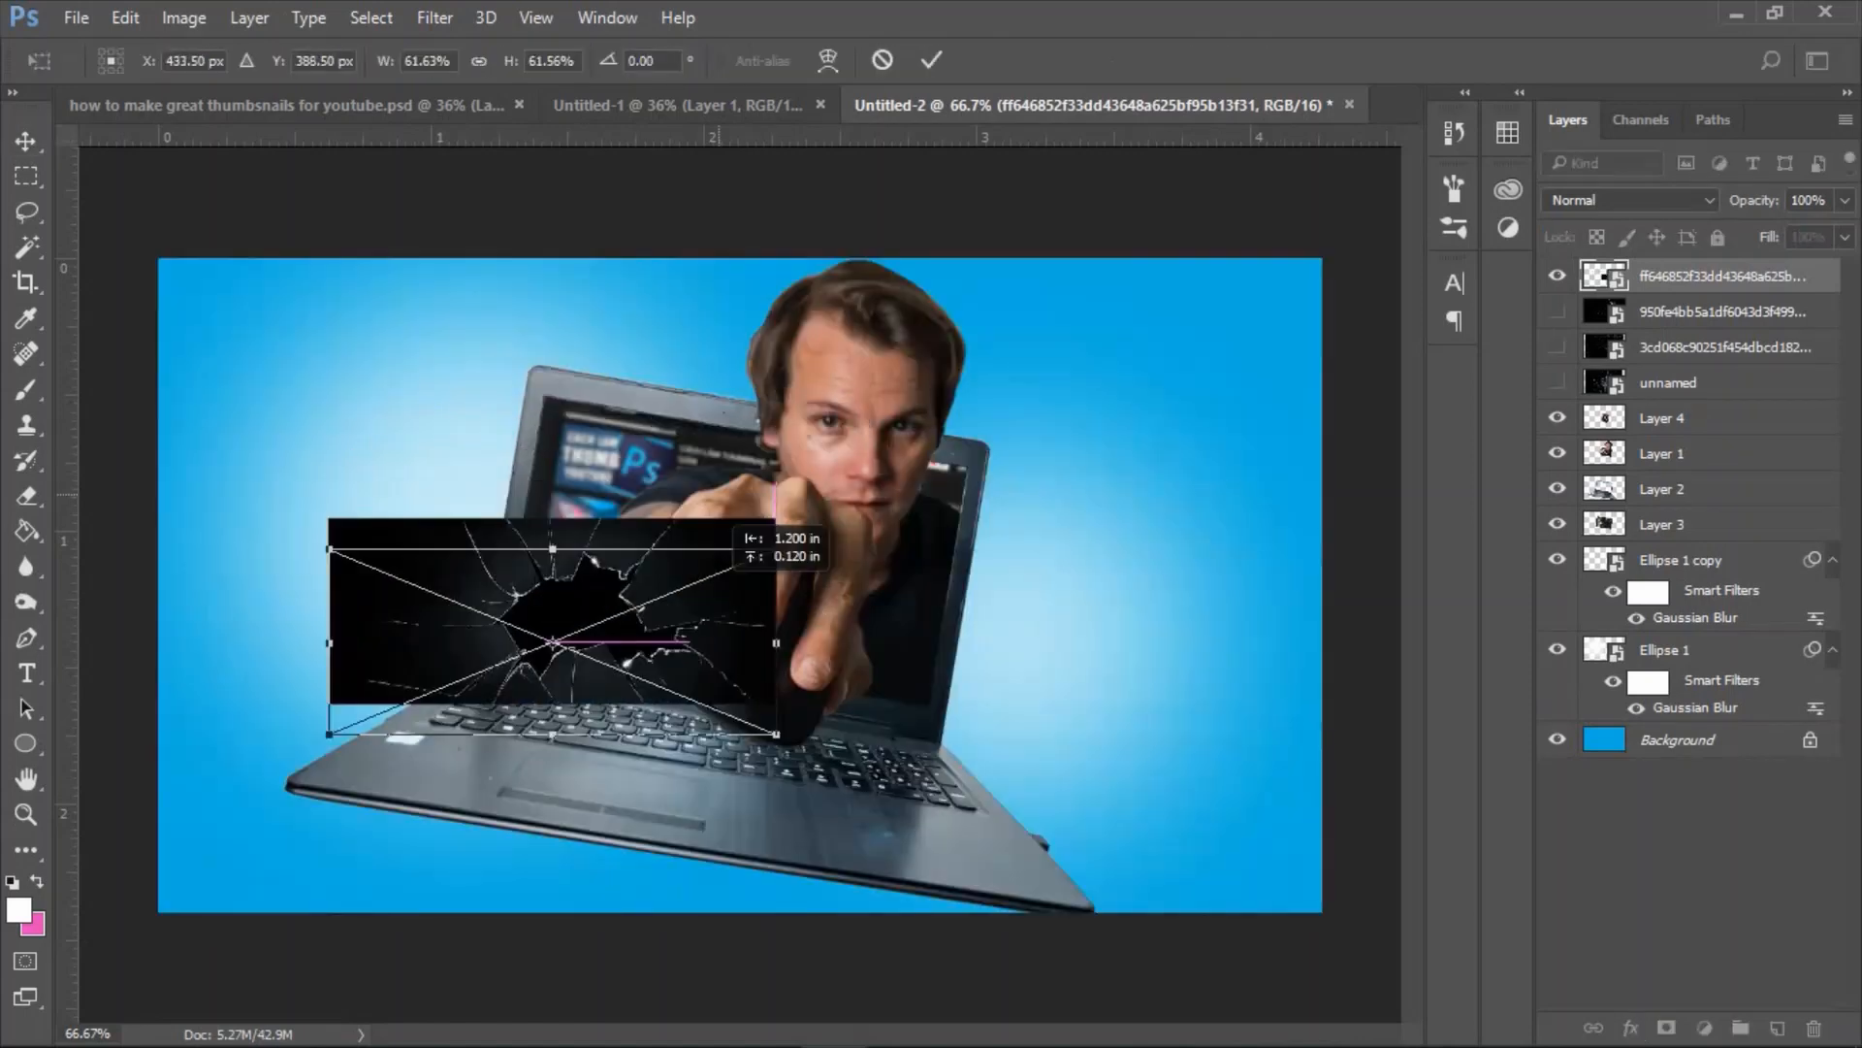
Shrink and rotate the topmost cracked-glass image to fit the visible left part of the laptop's display, using the Screen blend mode.
{"action": "left_click_drag", "start_coordinate": [707, 520], "coordinate": [644, 341]}
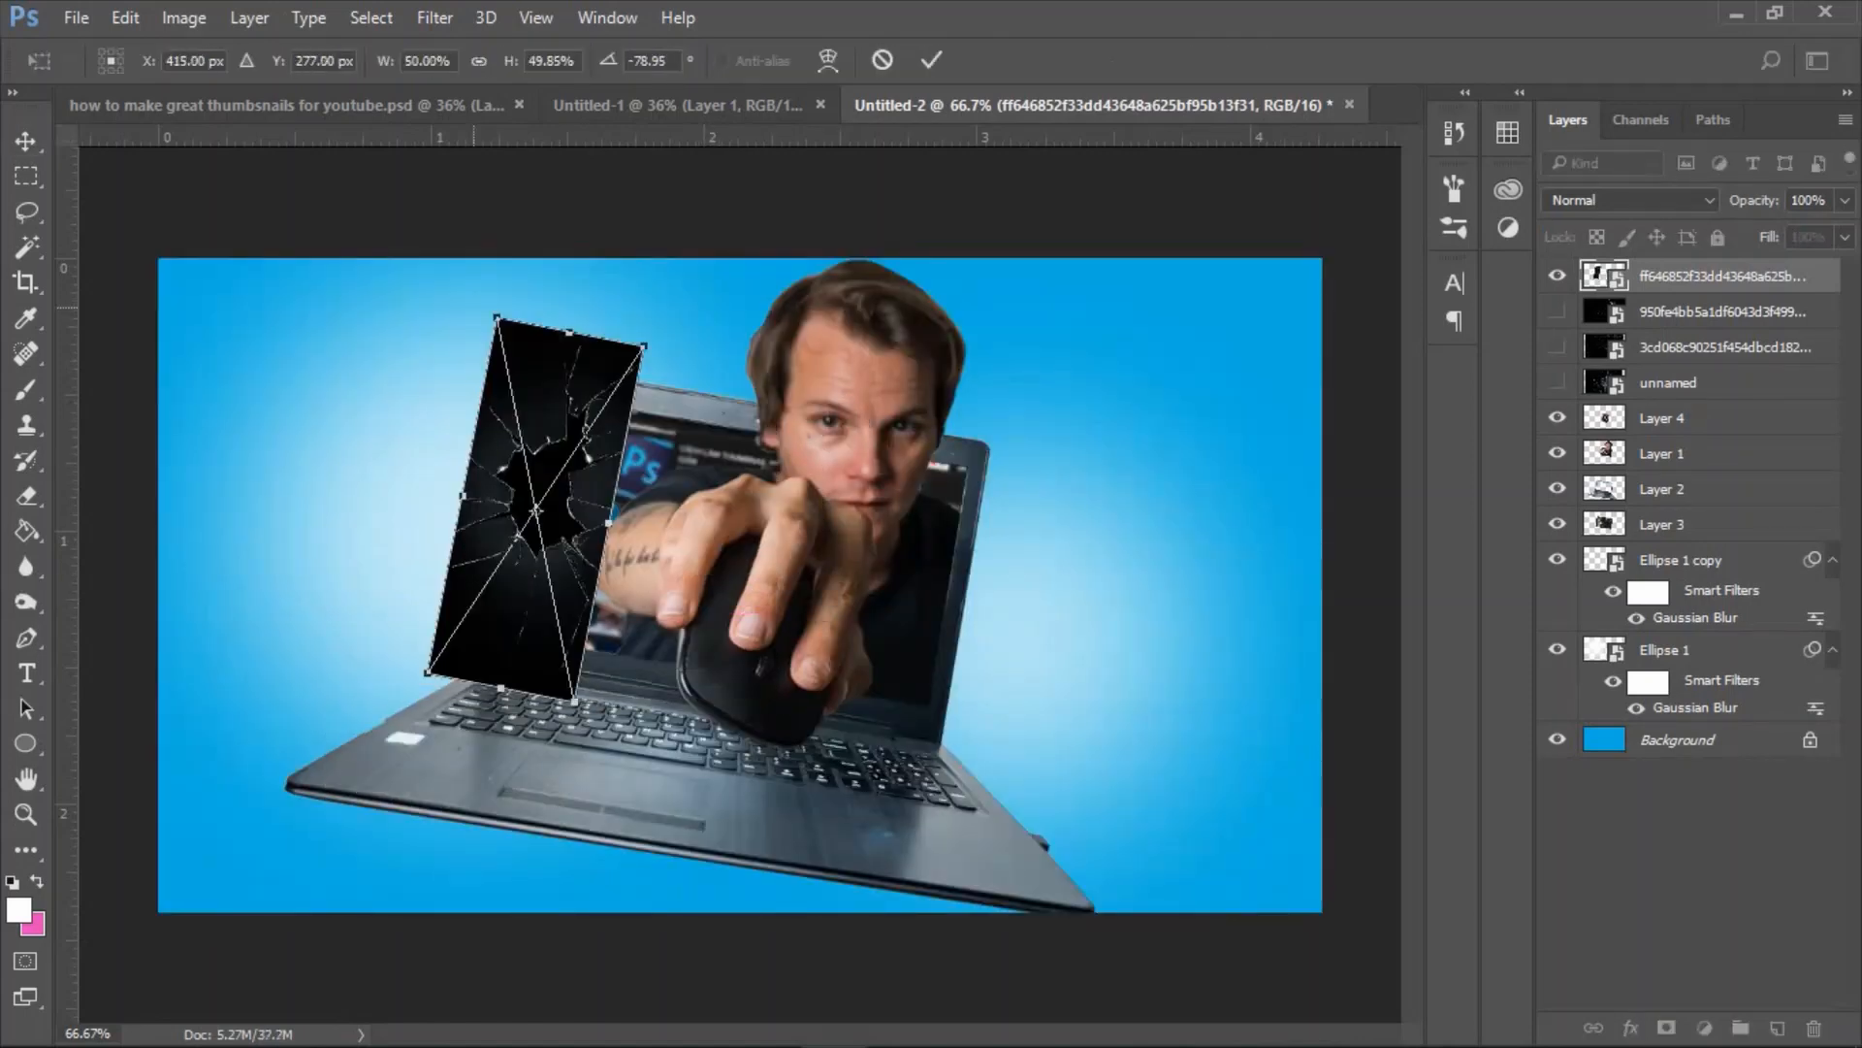
{"action": "left_click_drag", "start_coordinate": [493, 319], "coordinate": [567, 380]}
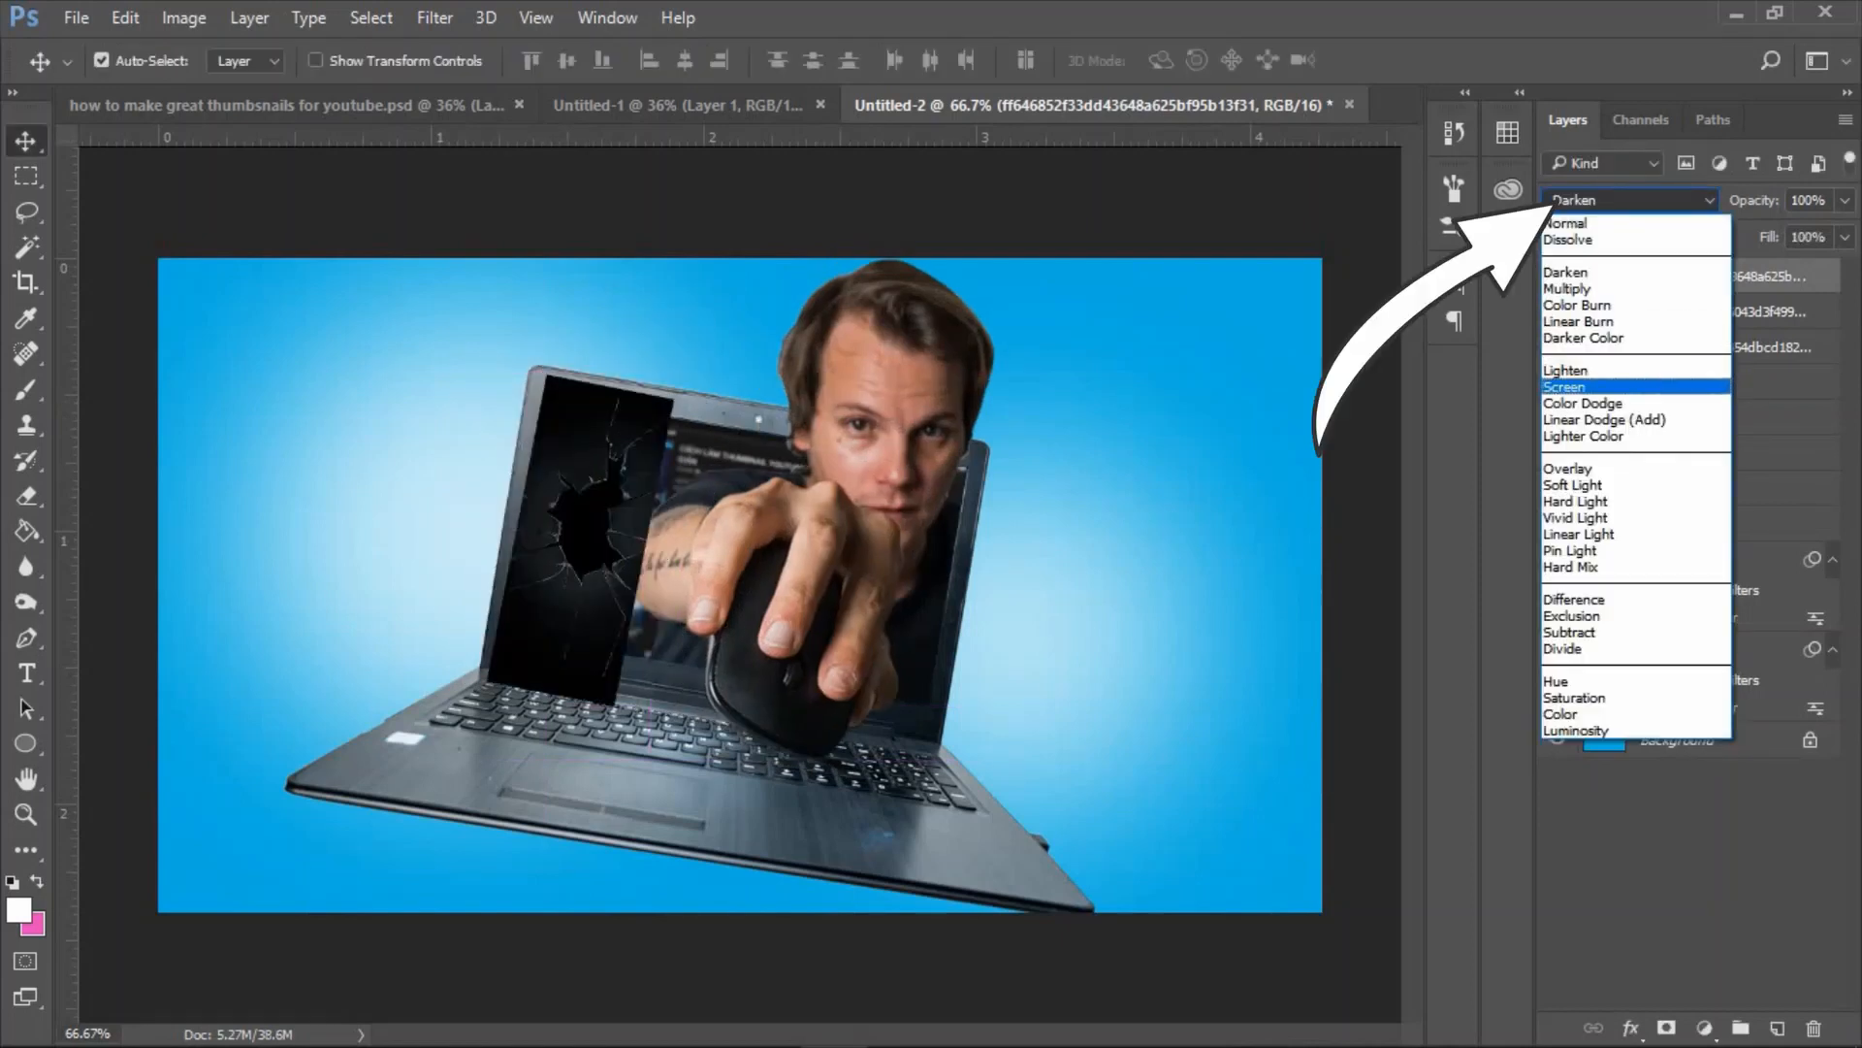
{"action": "left_click", "coordinate": [1591, 391]}
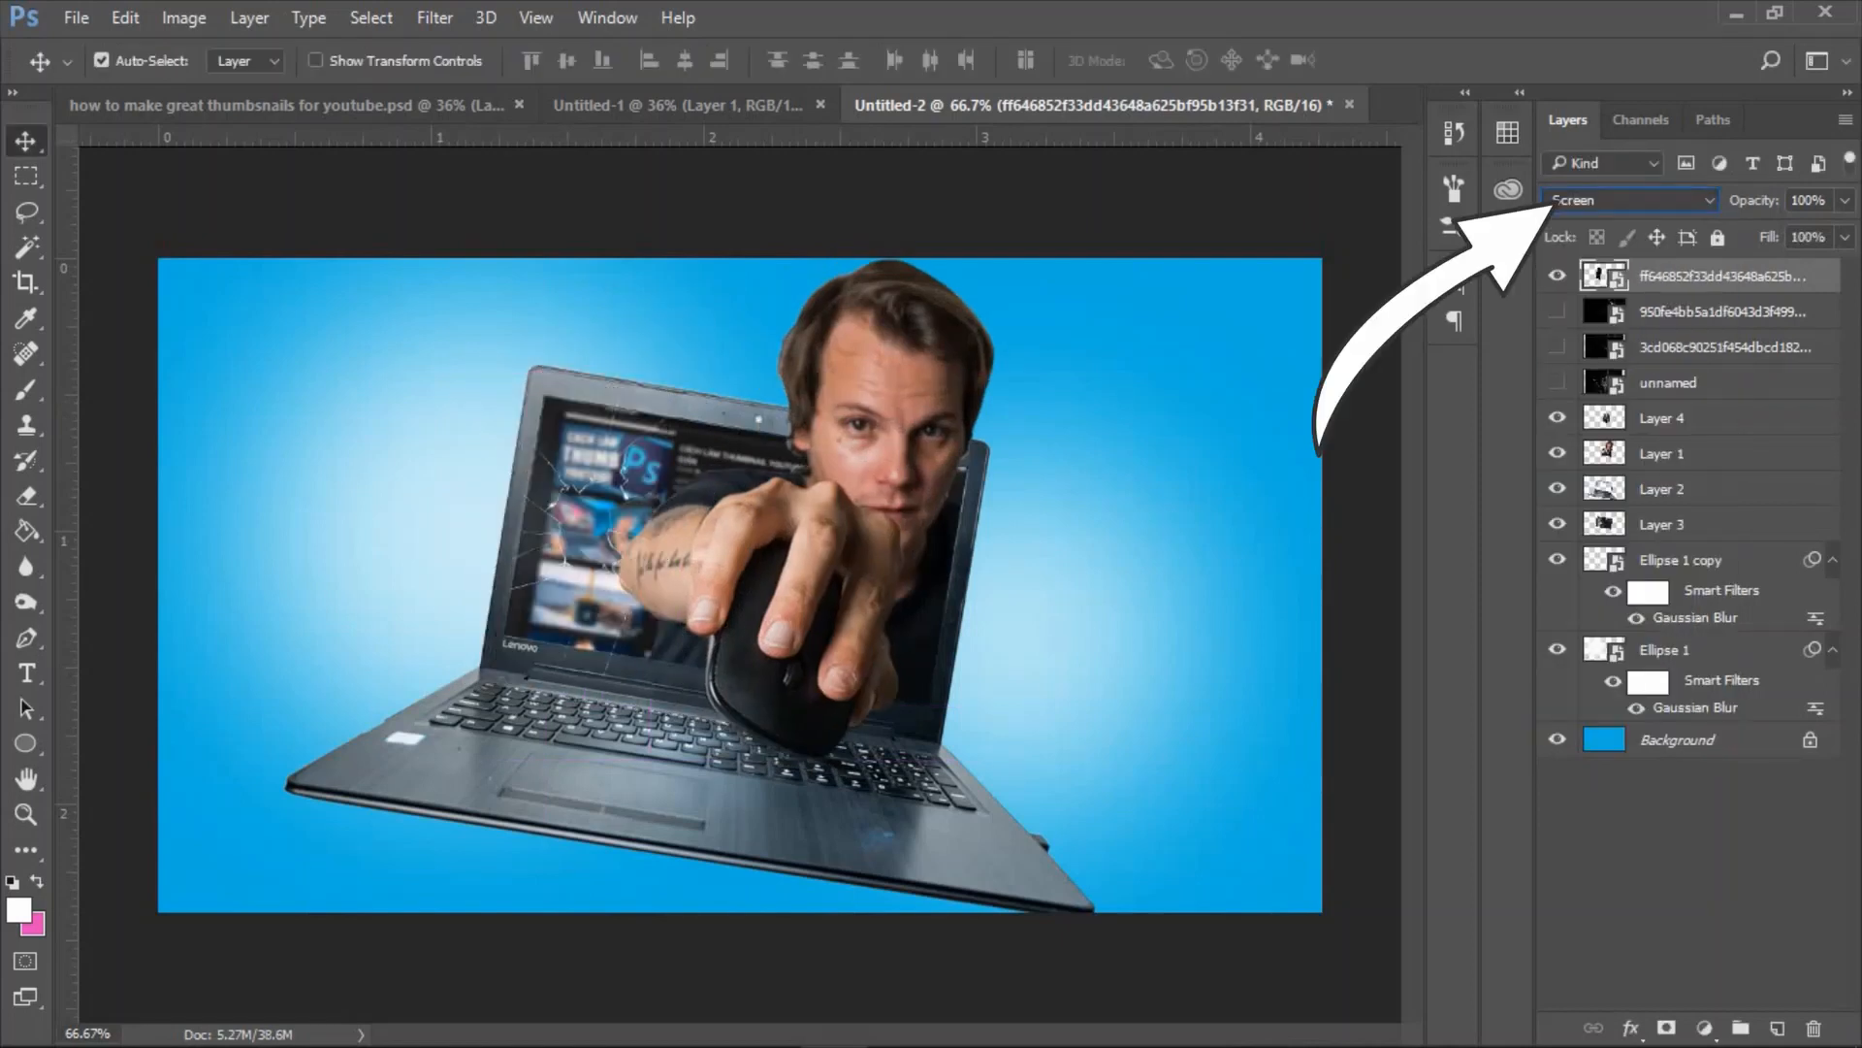
Stack the fitted cracked-glass layer beneath Layer 1 in Lighten mode and enlarge it to about 39.6% by 42.8% over the display.
{"action": "left_click_drag", "start_coordinate": [1687, 276], "coordinate": [1688, 463]}
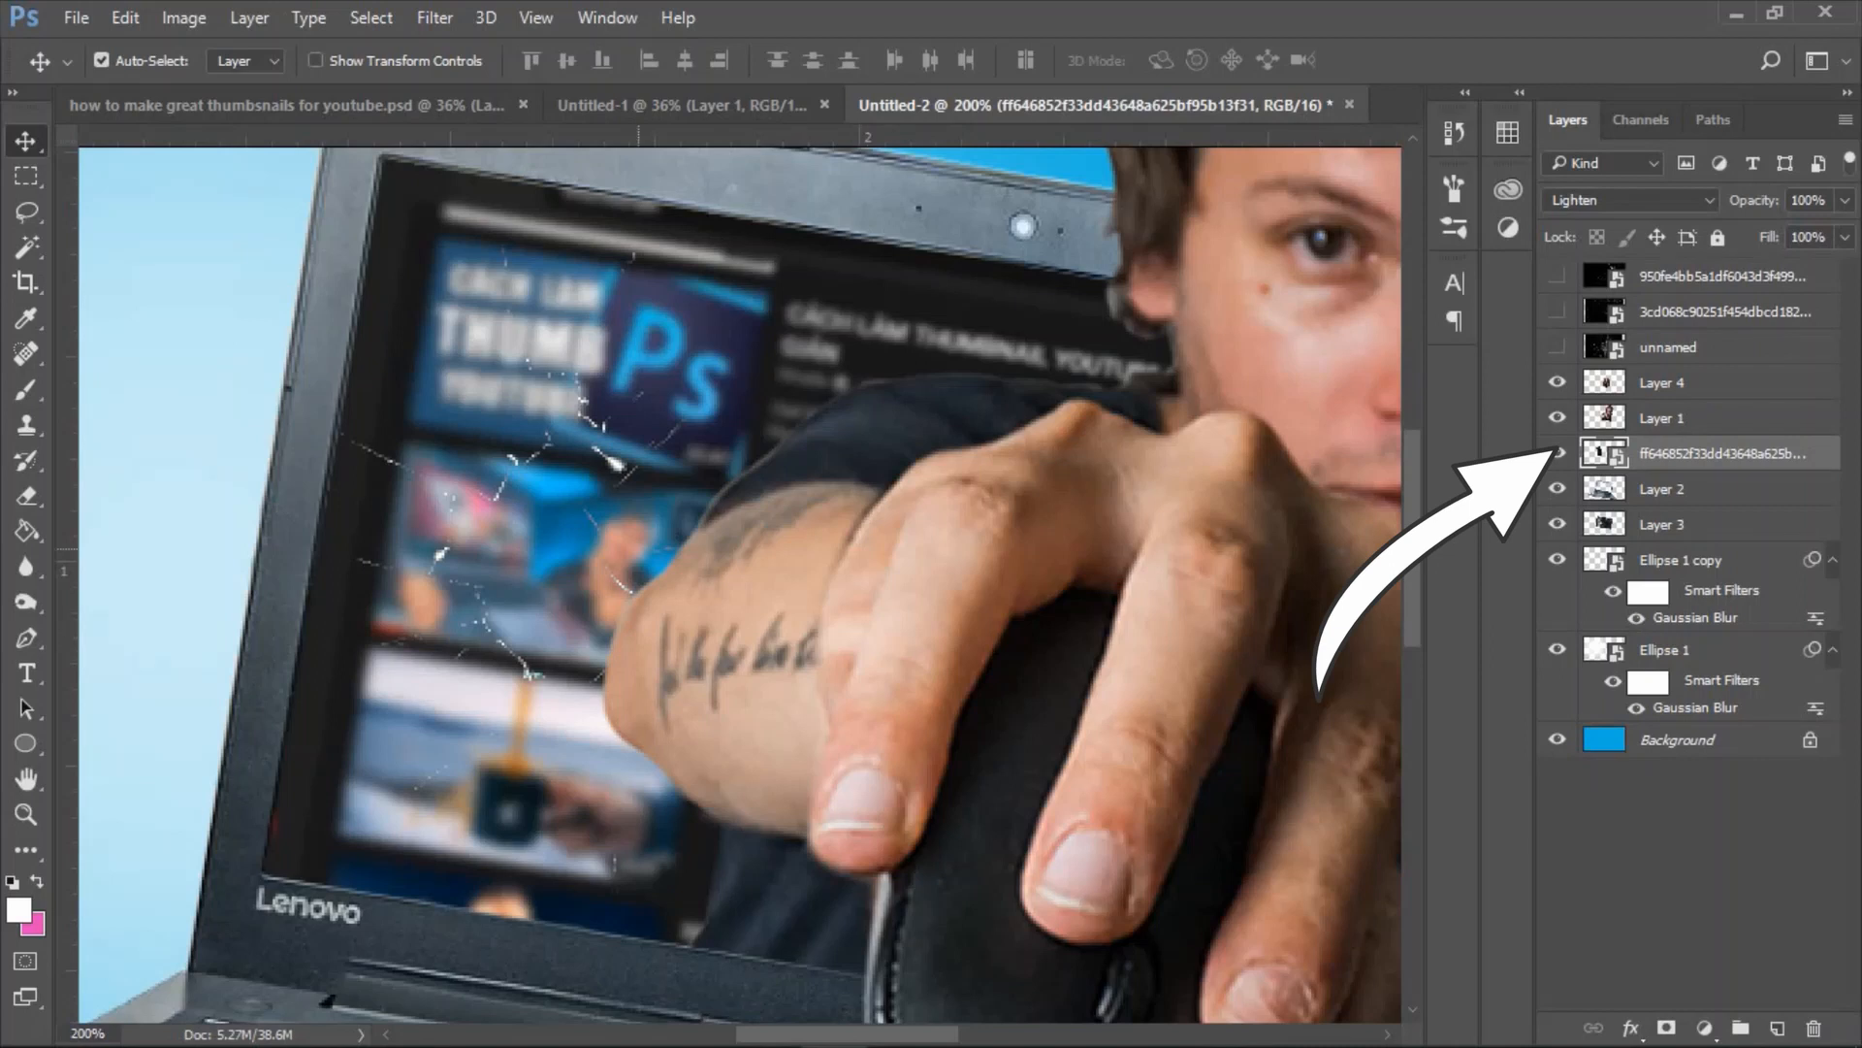
{"action": "key", "text": "ctrl+t"}
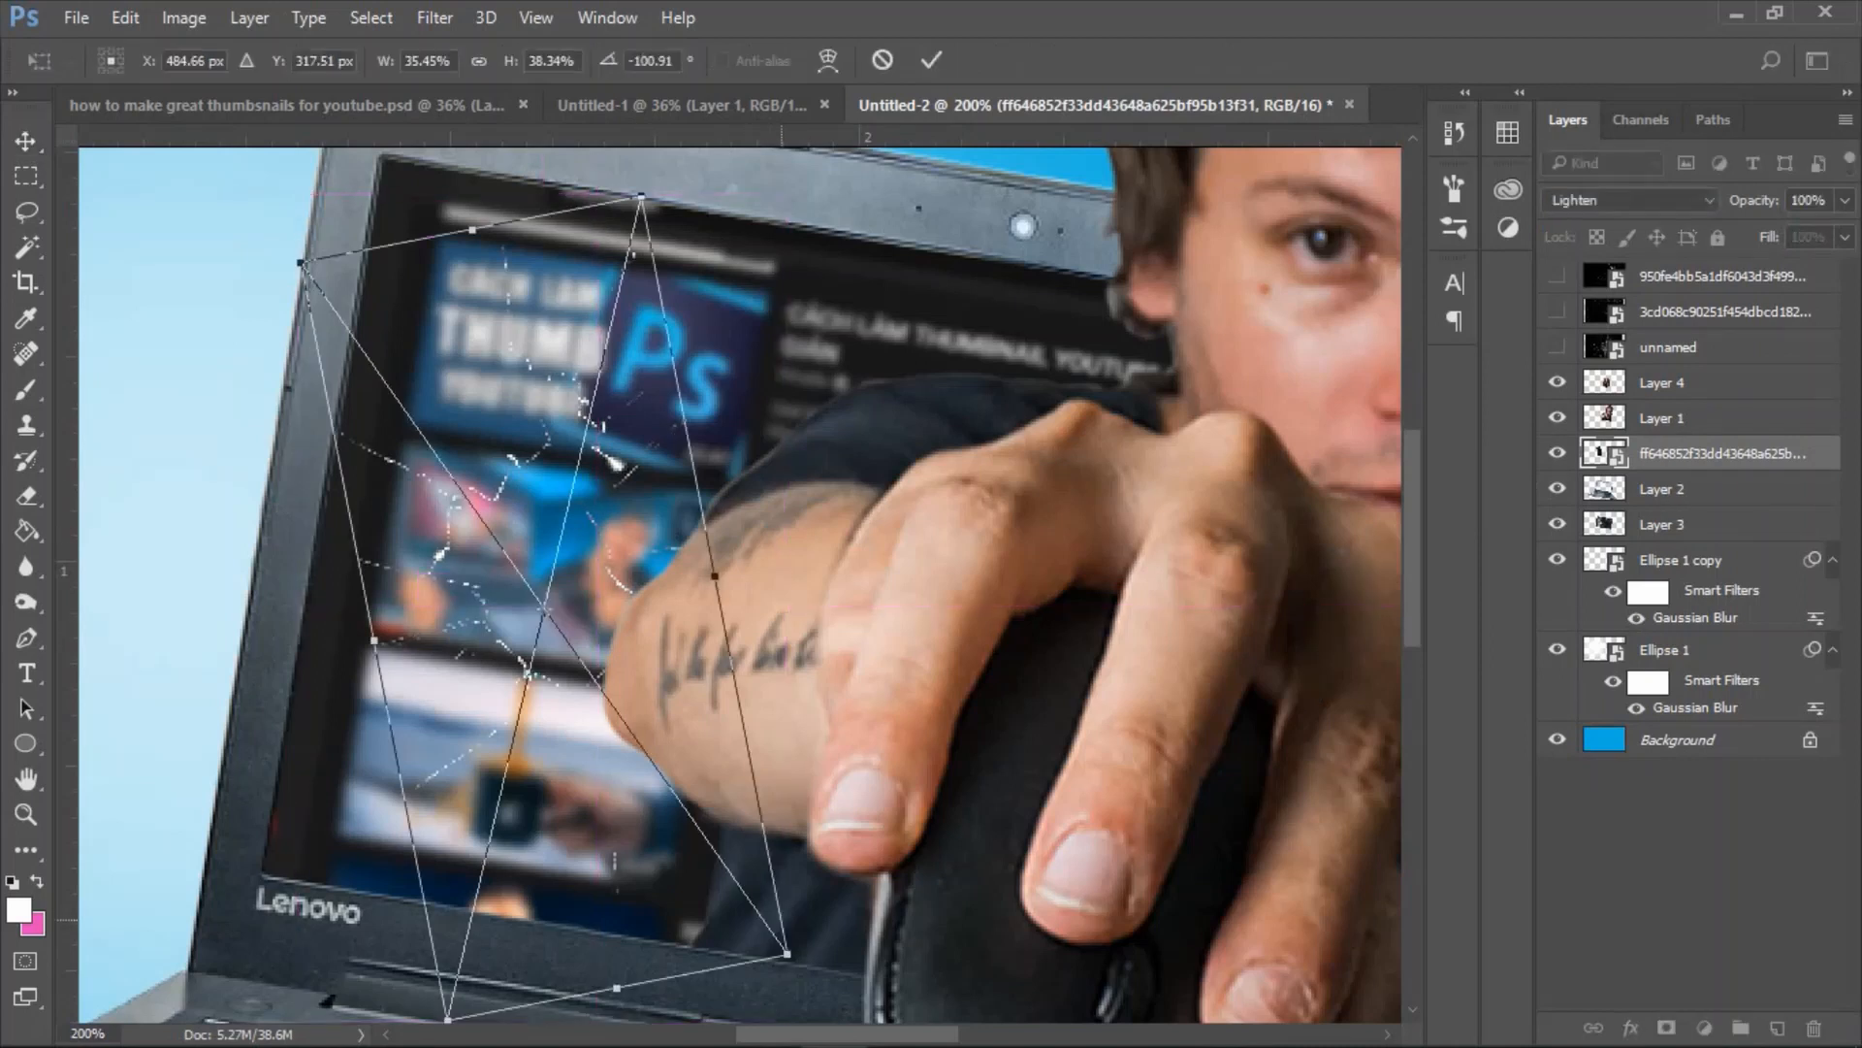
{"action": "left_click_drag", "start_coordinate": [787, 953], "coordinate": [940, 898]}
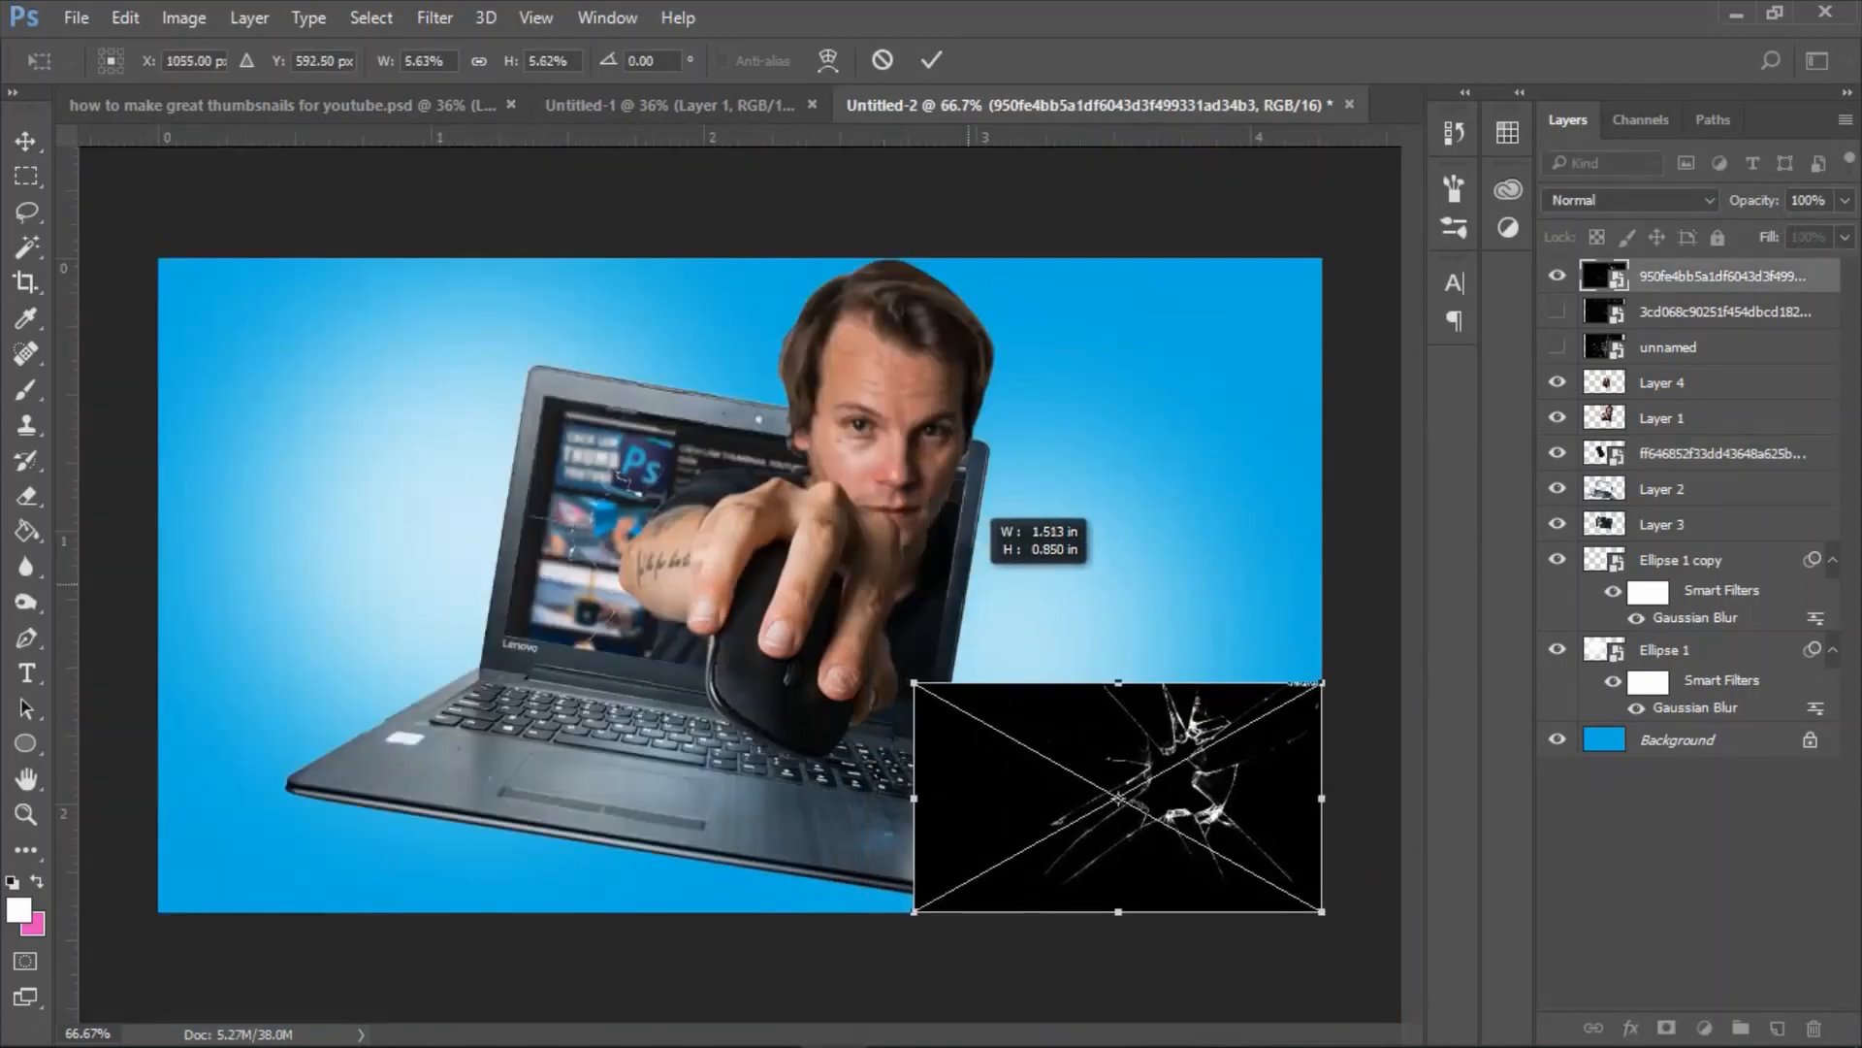
Scale and rotate the 950fe4bb cracked-glass image over the display in Screen mode, stack it beneath Layer 1 and fine-tune its position.
{"action": "left_click_drag", "start_coordinate": [1118, 797], "coordinate": [680, 498]}
{"action": "left_click_drag", "start_coordinate": [1203, 359], "coordinate": [1230, 432]}
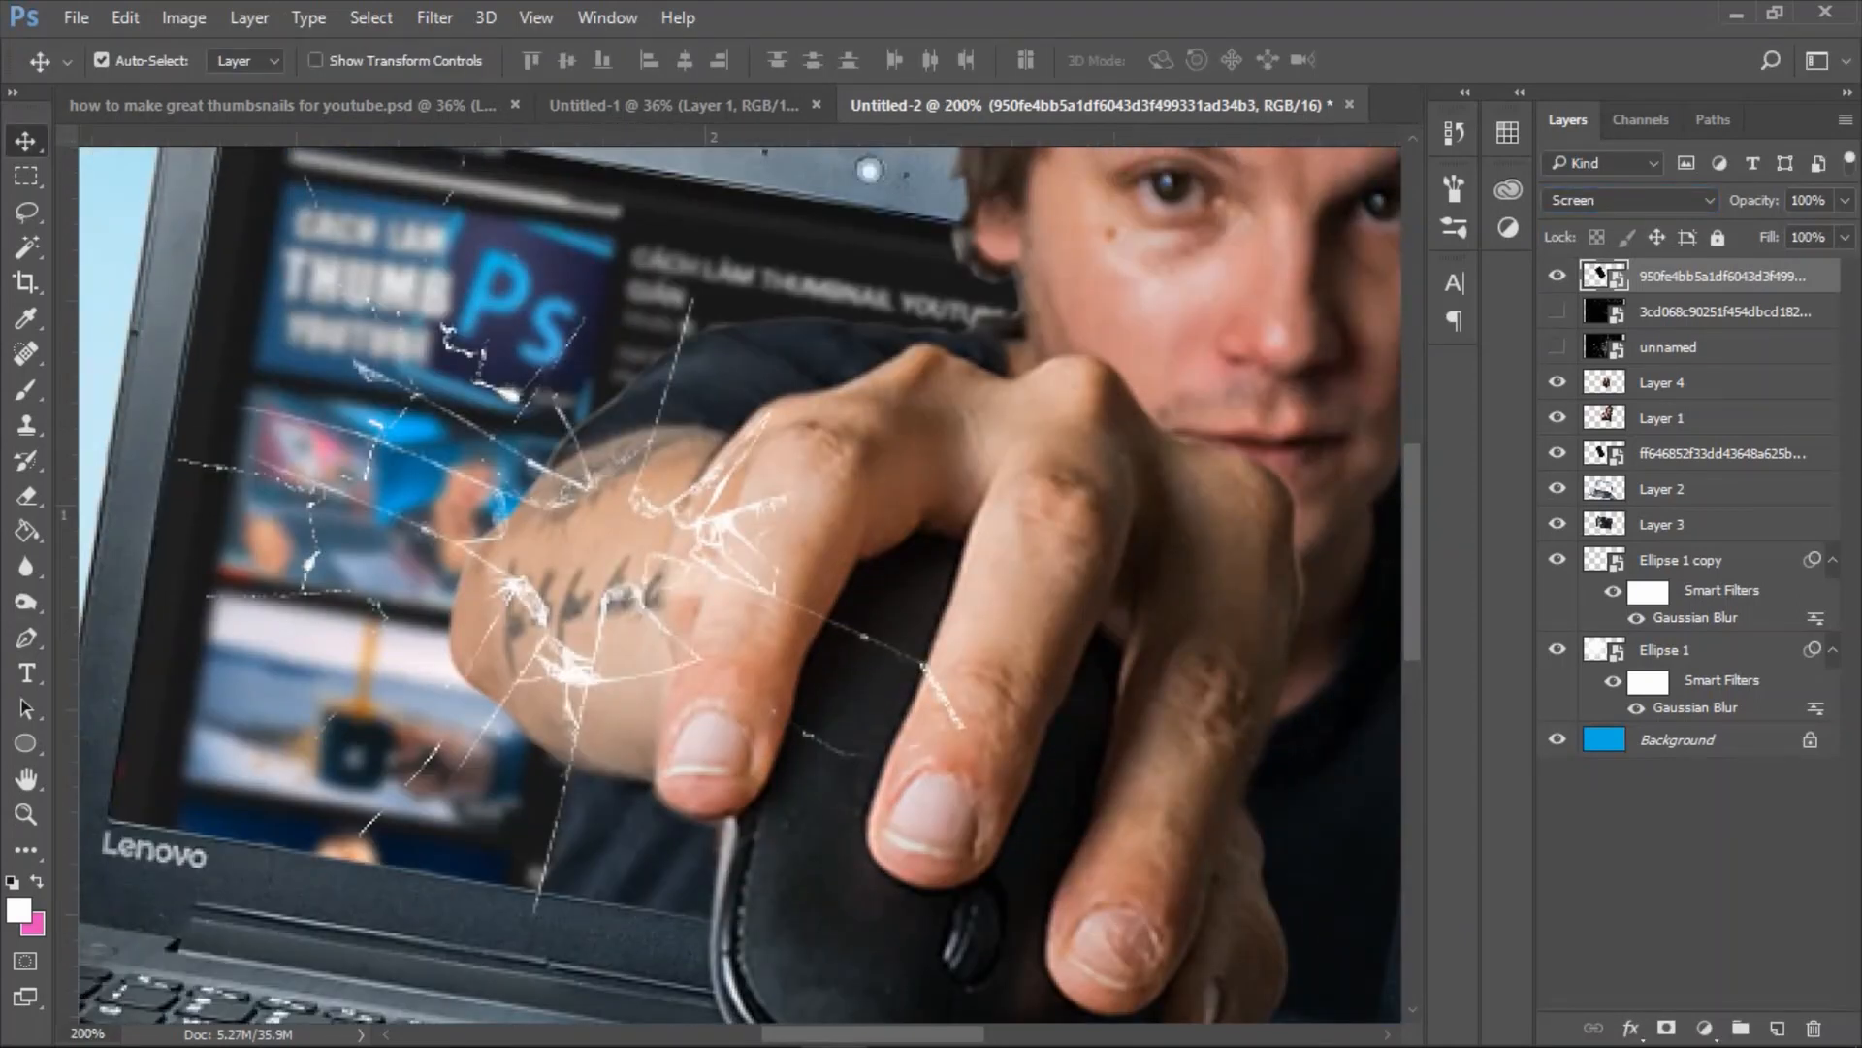
{"action": "left_click_drag", "start_coordinate": [1707, 275], "coordinate": [1707, 436]}
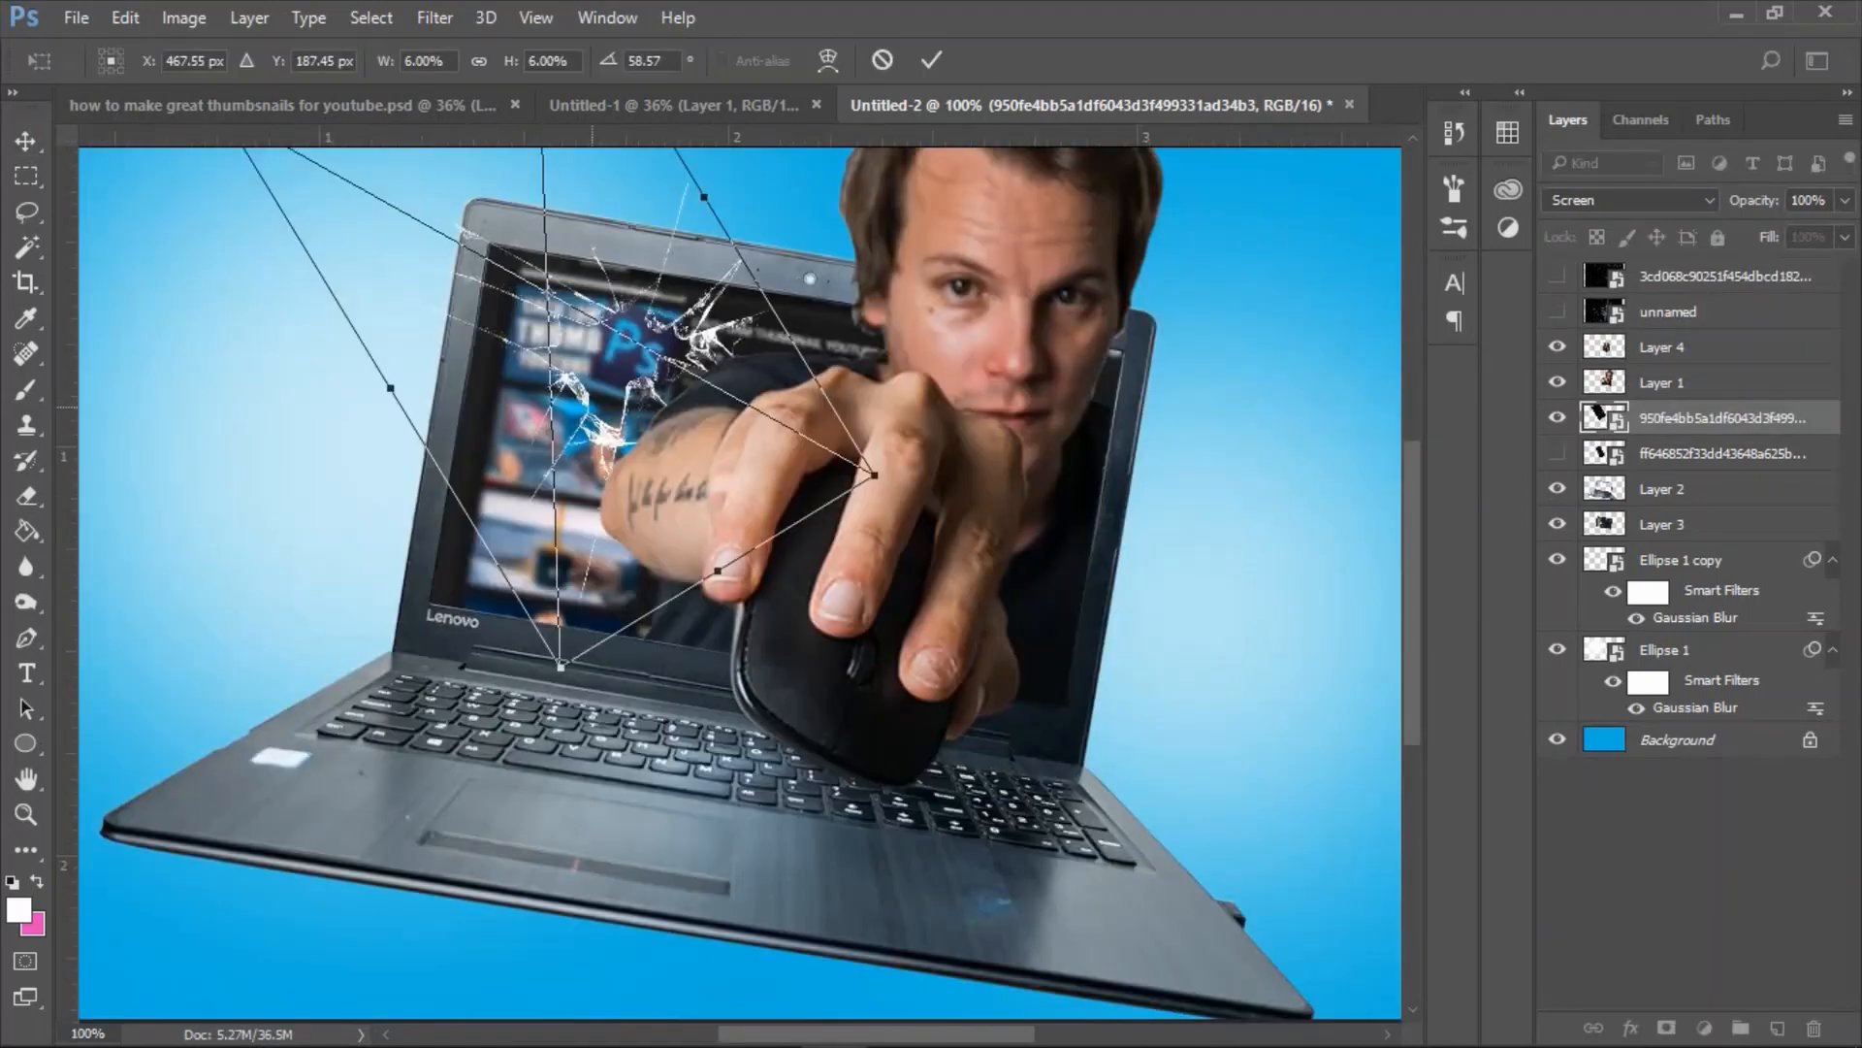
{"action": "mouse_move", "coordinate": [611, 339]}
{"action": "left_mouse_down"}
{"action": "mouse_move", "coordinate": [606, 354]}
{"action": "mouse_move", "coordinate": [621, 325]}
{"action": "left_mouse_up"}
{"action": "left_click_drag", "start_coordinate": [597, 399], "coordinate": [609, 406]}
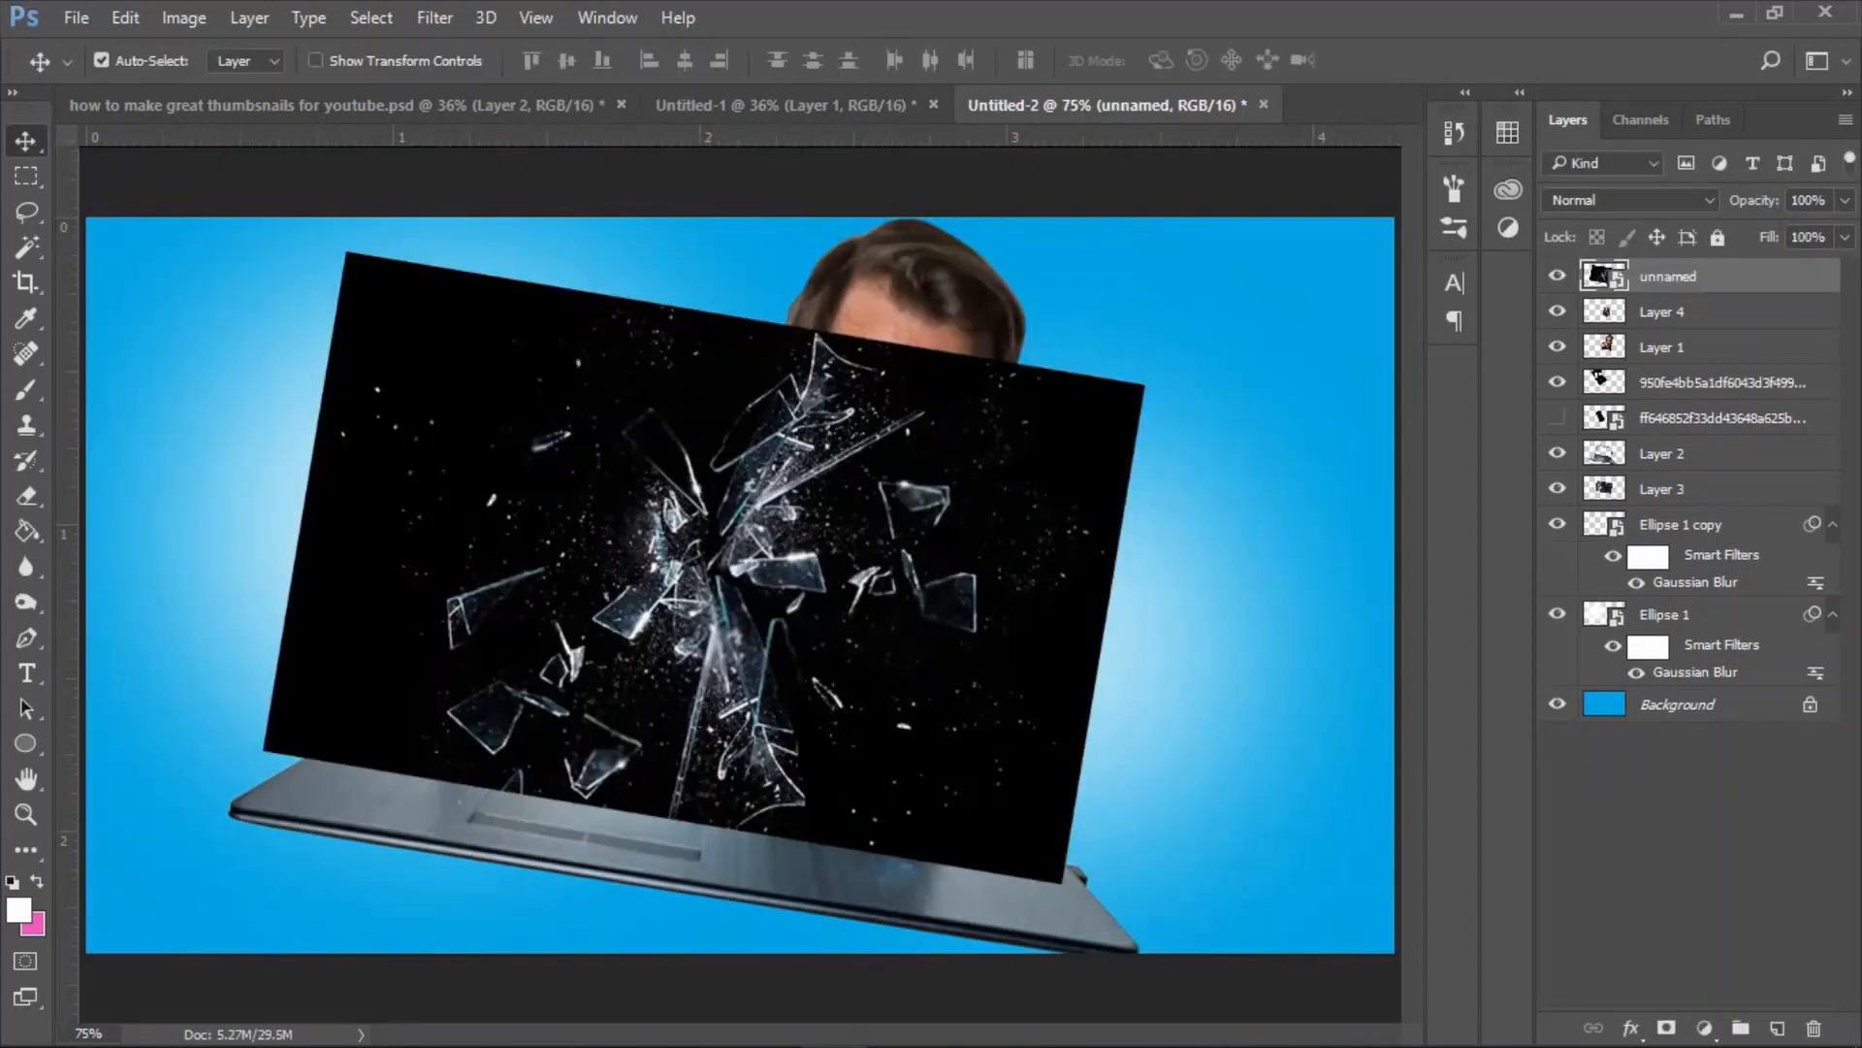
Set the "unnamed" shattered-glass layer to Lighten and stack it beneath Layer 1.
{"action": "left_click", "coordinate": [1629, 199]}
{"action": "left_click", "coordinate": [1565, 371]}
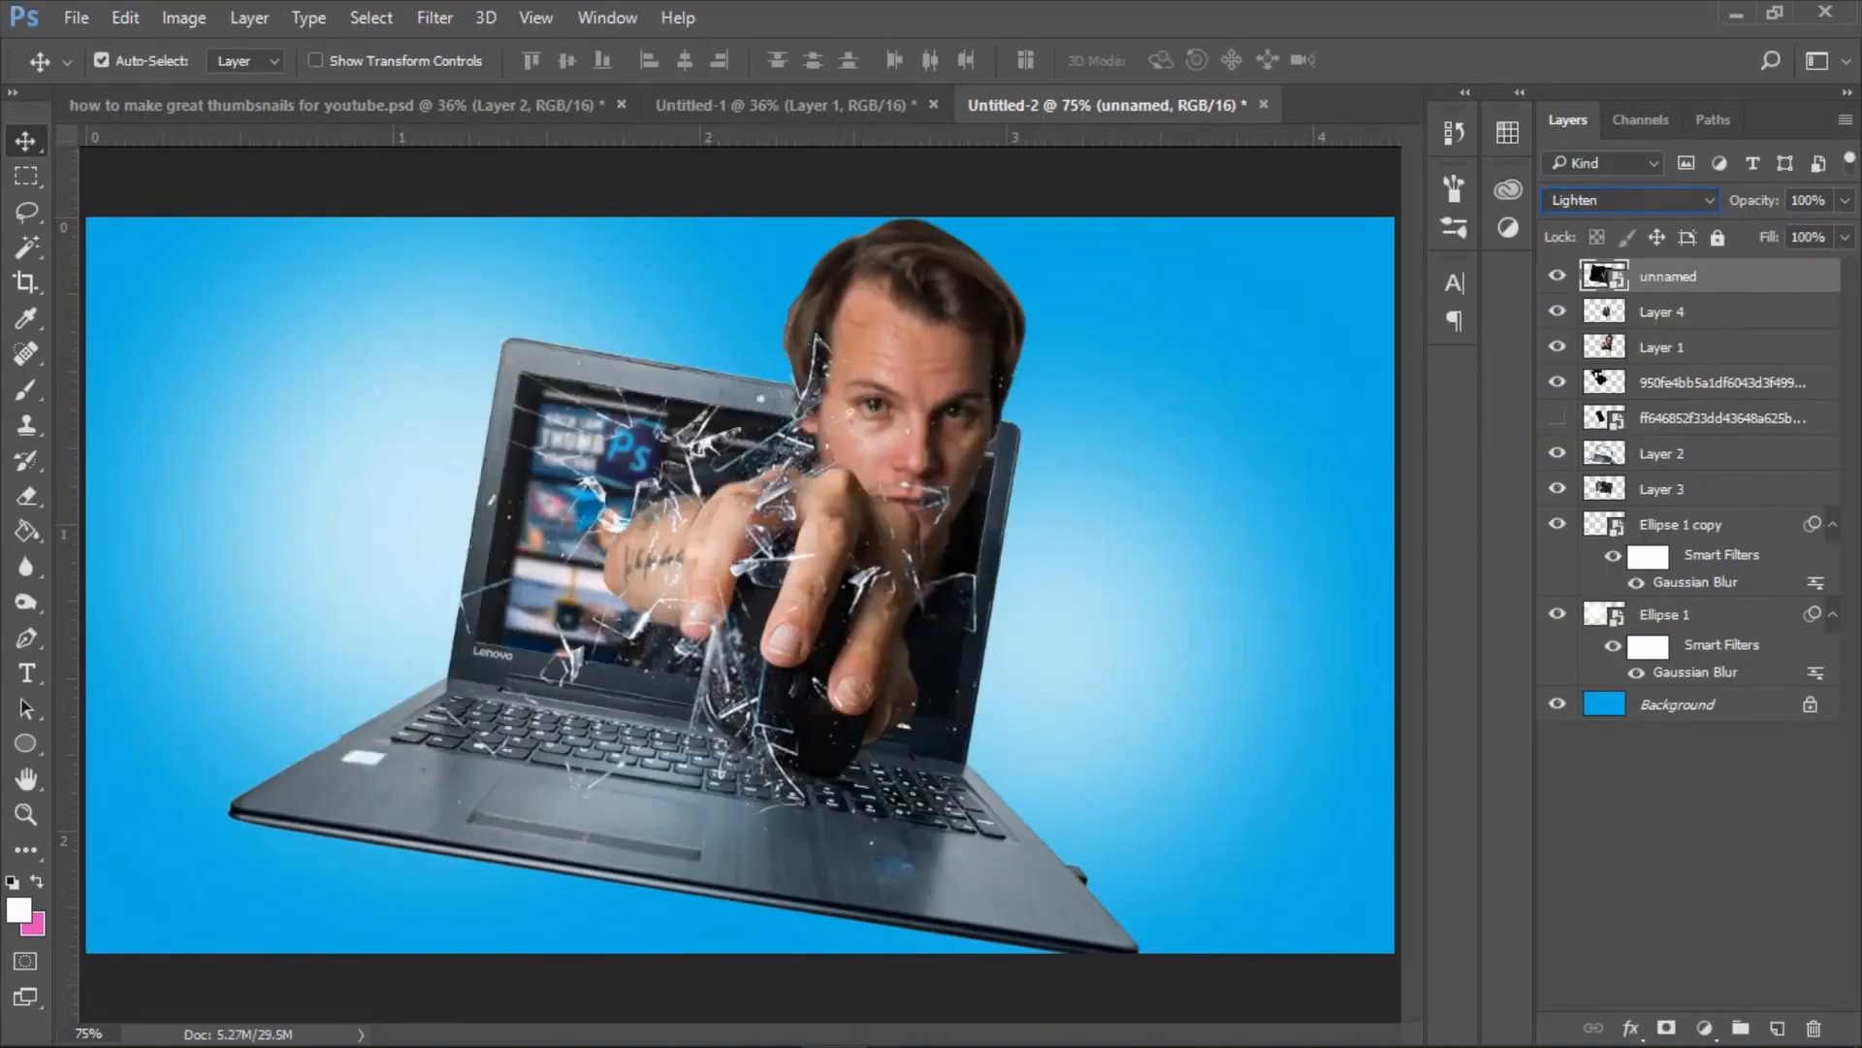
{"action": "key", "text": "ctrl+bracketleft"}
{"action": "key", "text": "ctrl+bracketleft"}
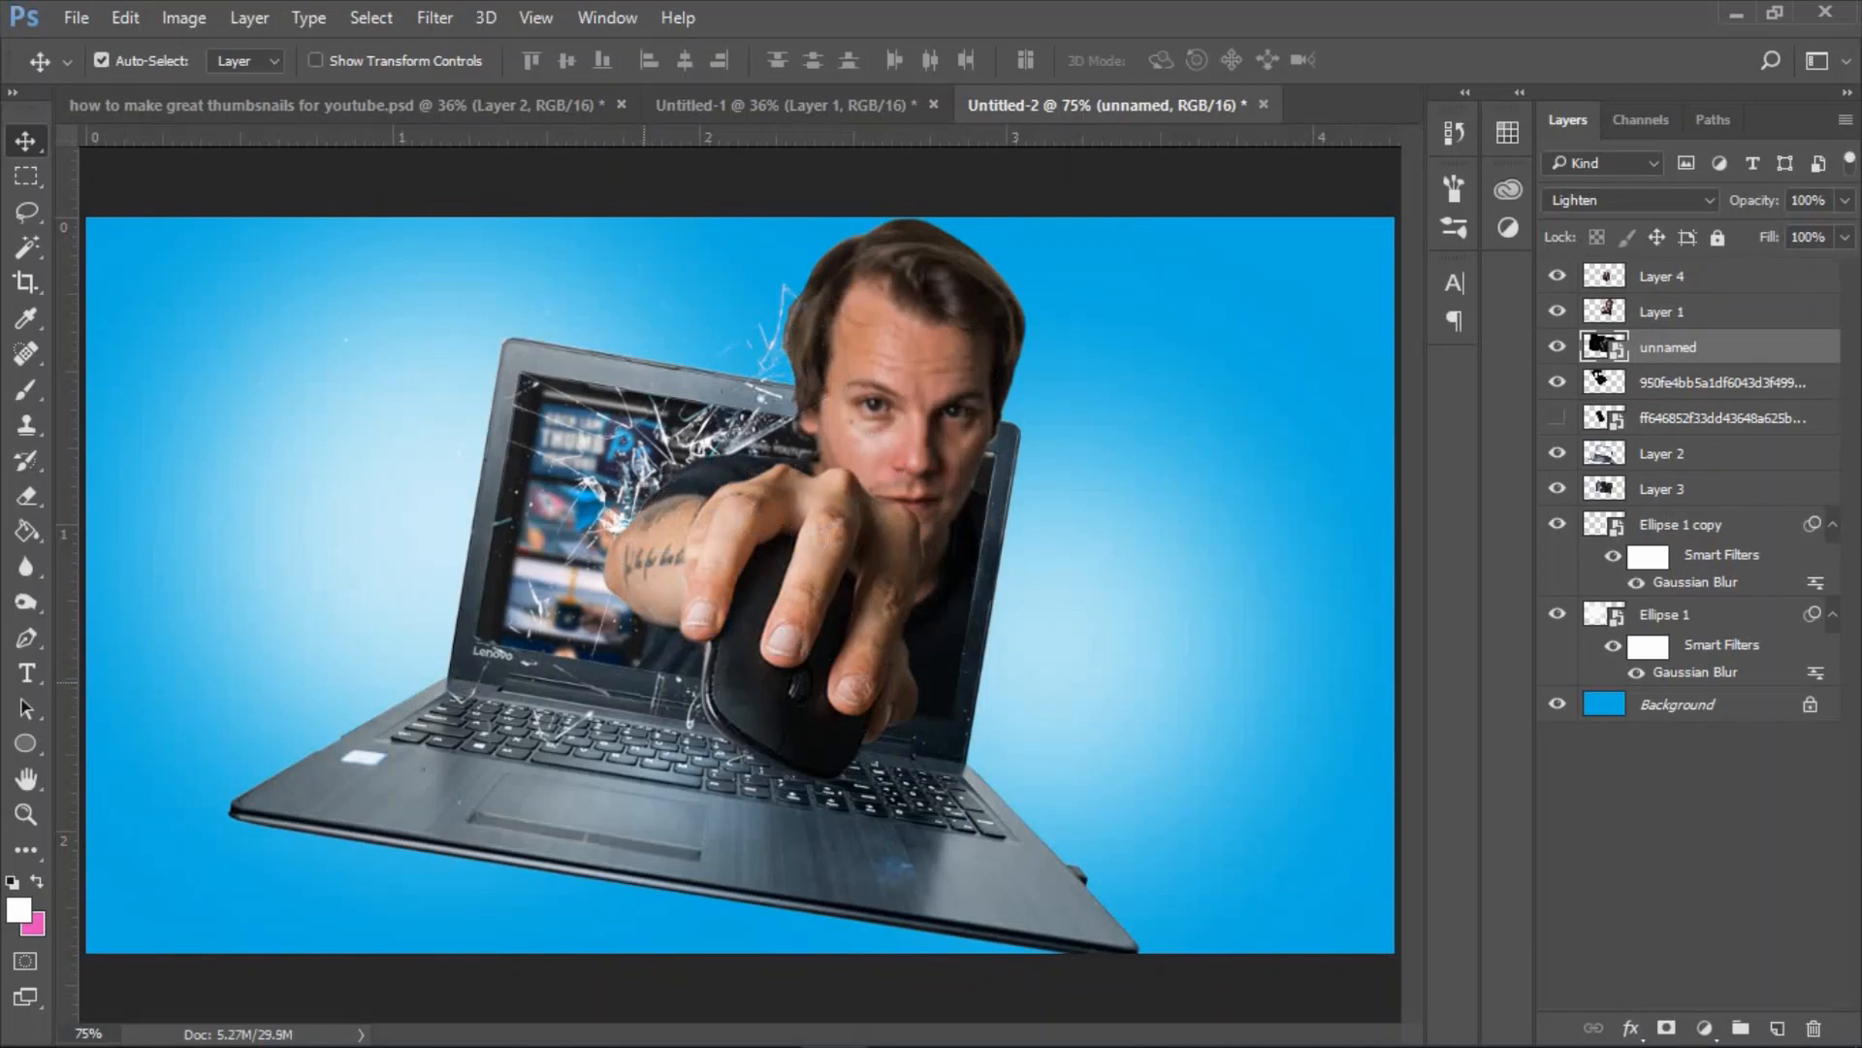
Reposition the "unnamed" shattered-glass layer so its shards scatter around the upper-left corner of the laptop's display.
{"action": "left_click_drag", "start_coordinate": [683, 705], "coordinate": [703, 779]}
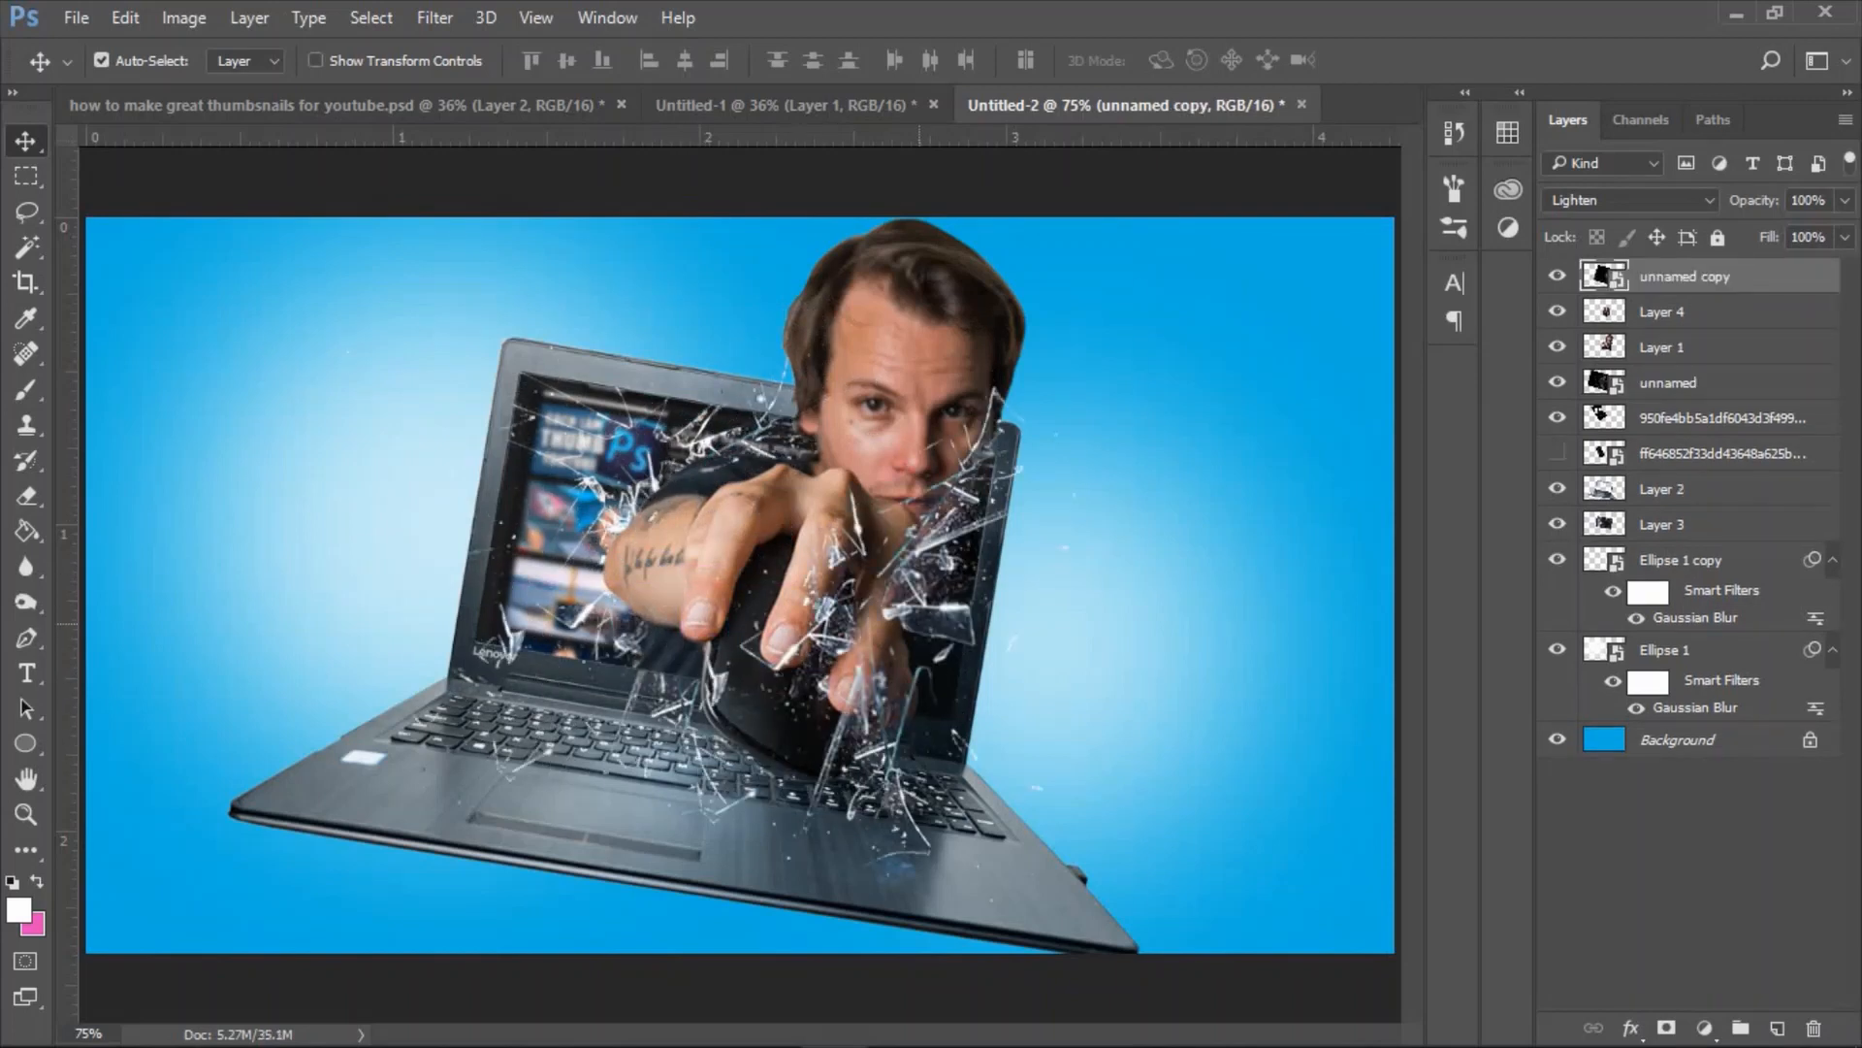
{"action": "left_click_drag", "start_coordinate": [919, 623], "coordinate": [809, 587]}
{"action": "left_click_drag", "start_coordinate": [819, 514], "coordinate": [856, 599]}
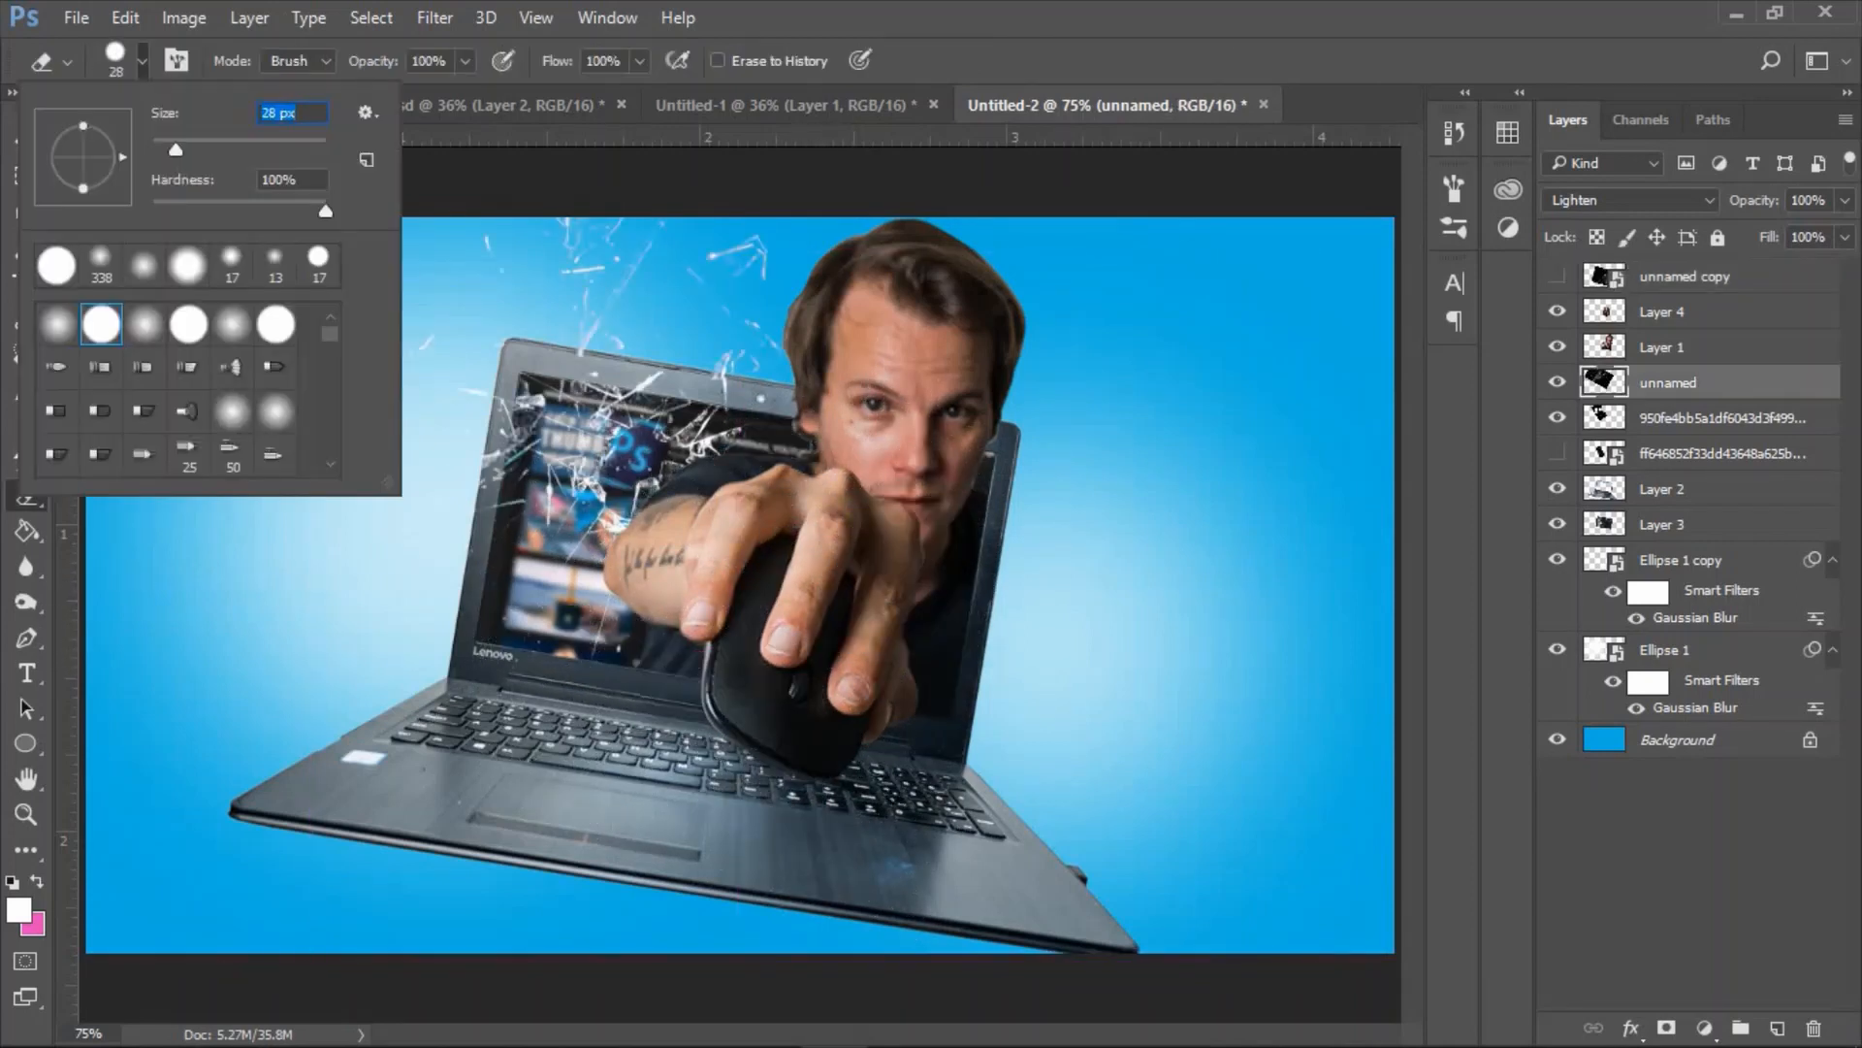
Erase the shards covering the hand and mouse on the "unnamed copy" layer with a hard 28 px eraser.
{"action": "left_click", "coordinate": [788, 503]}
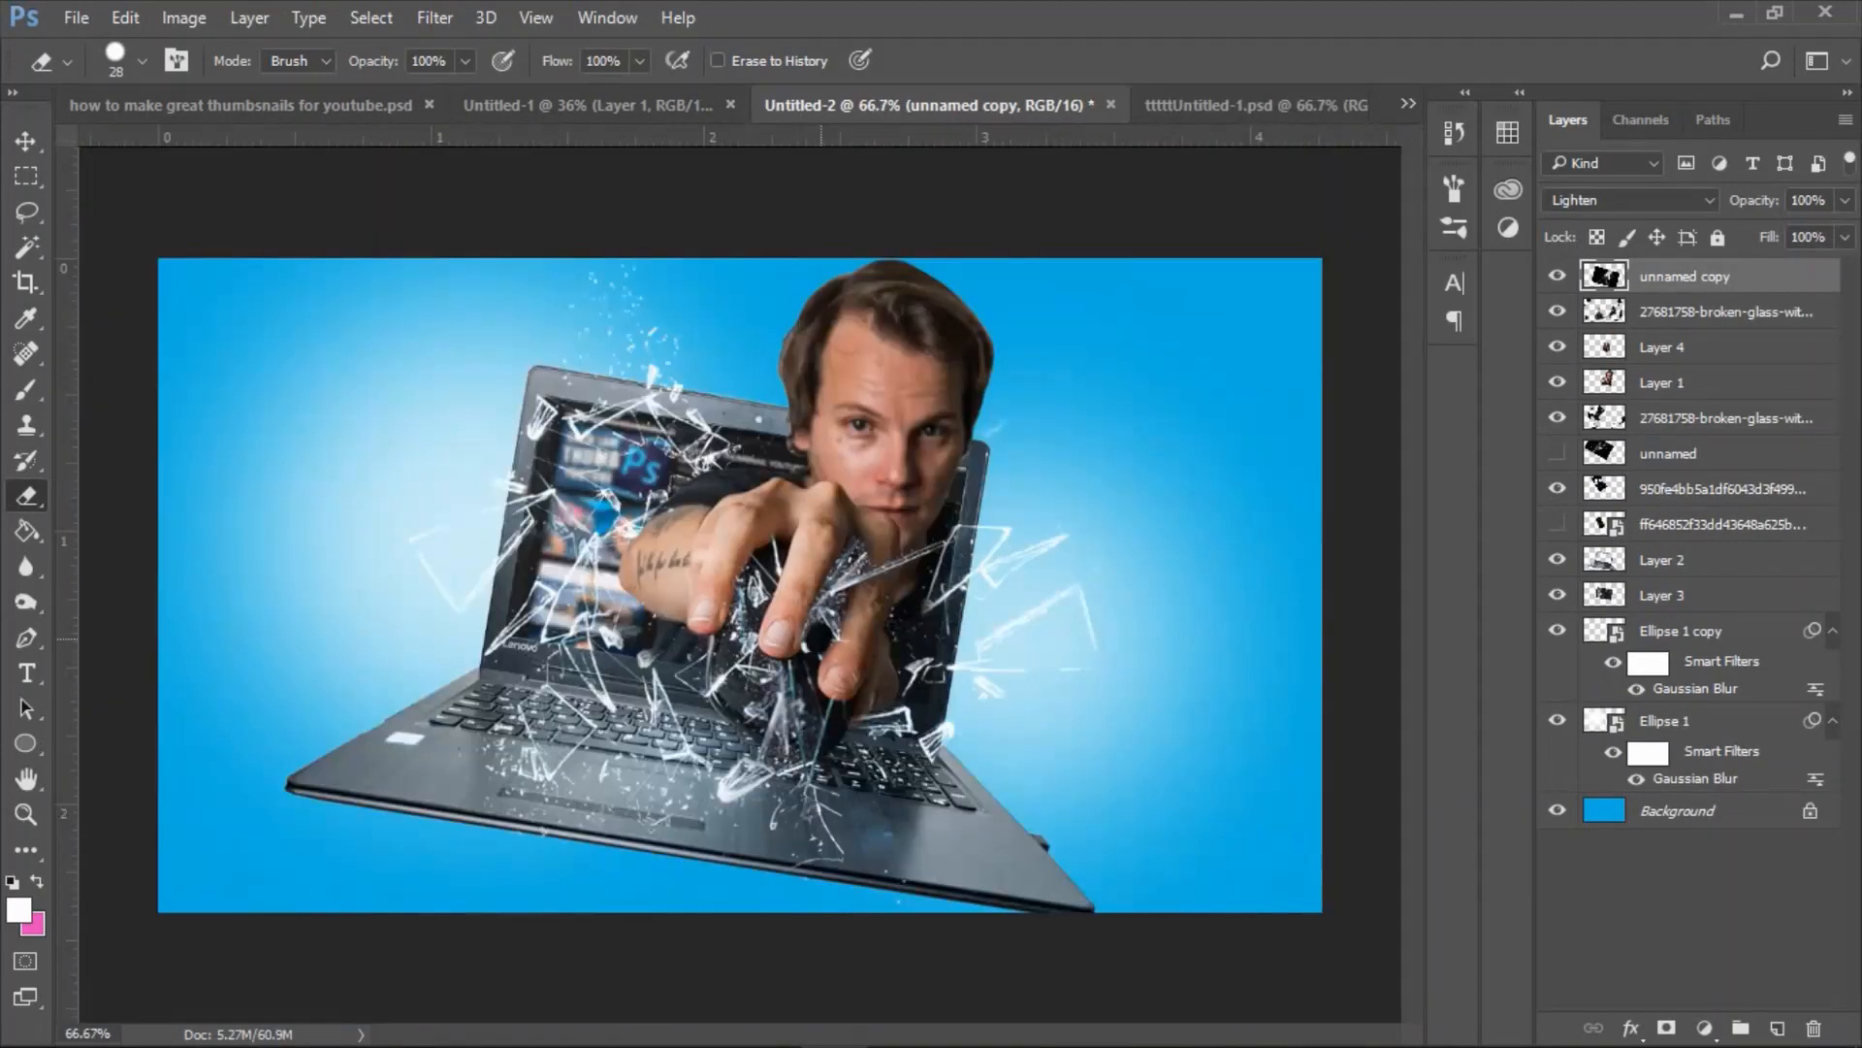
{"action": "left_click_drag", "start_coordinate": [740, 584], "coordinate": [740, 599]}
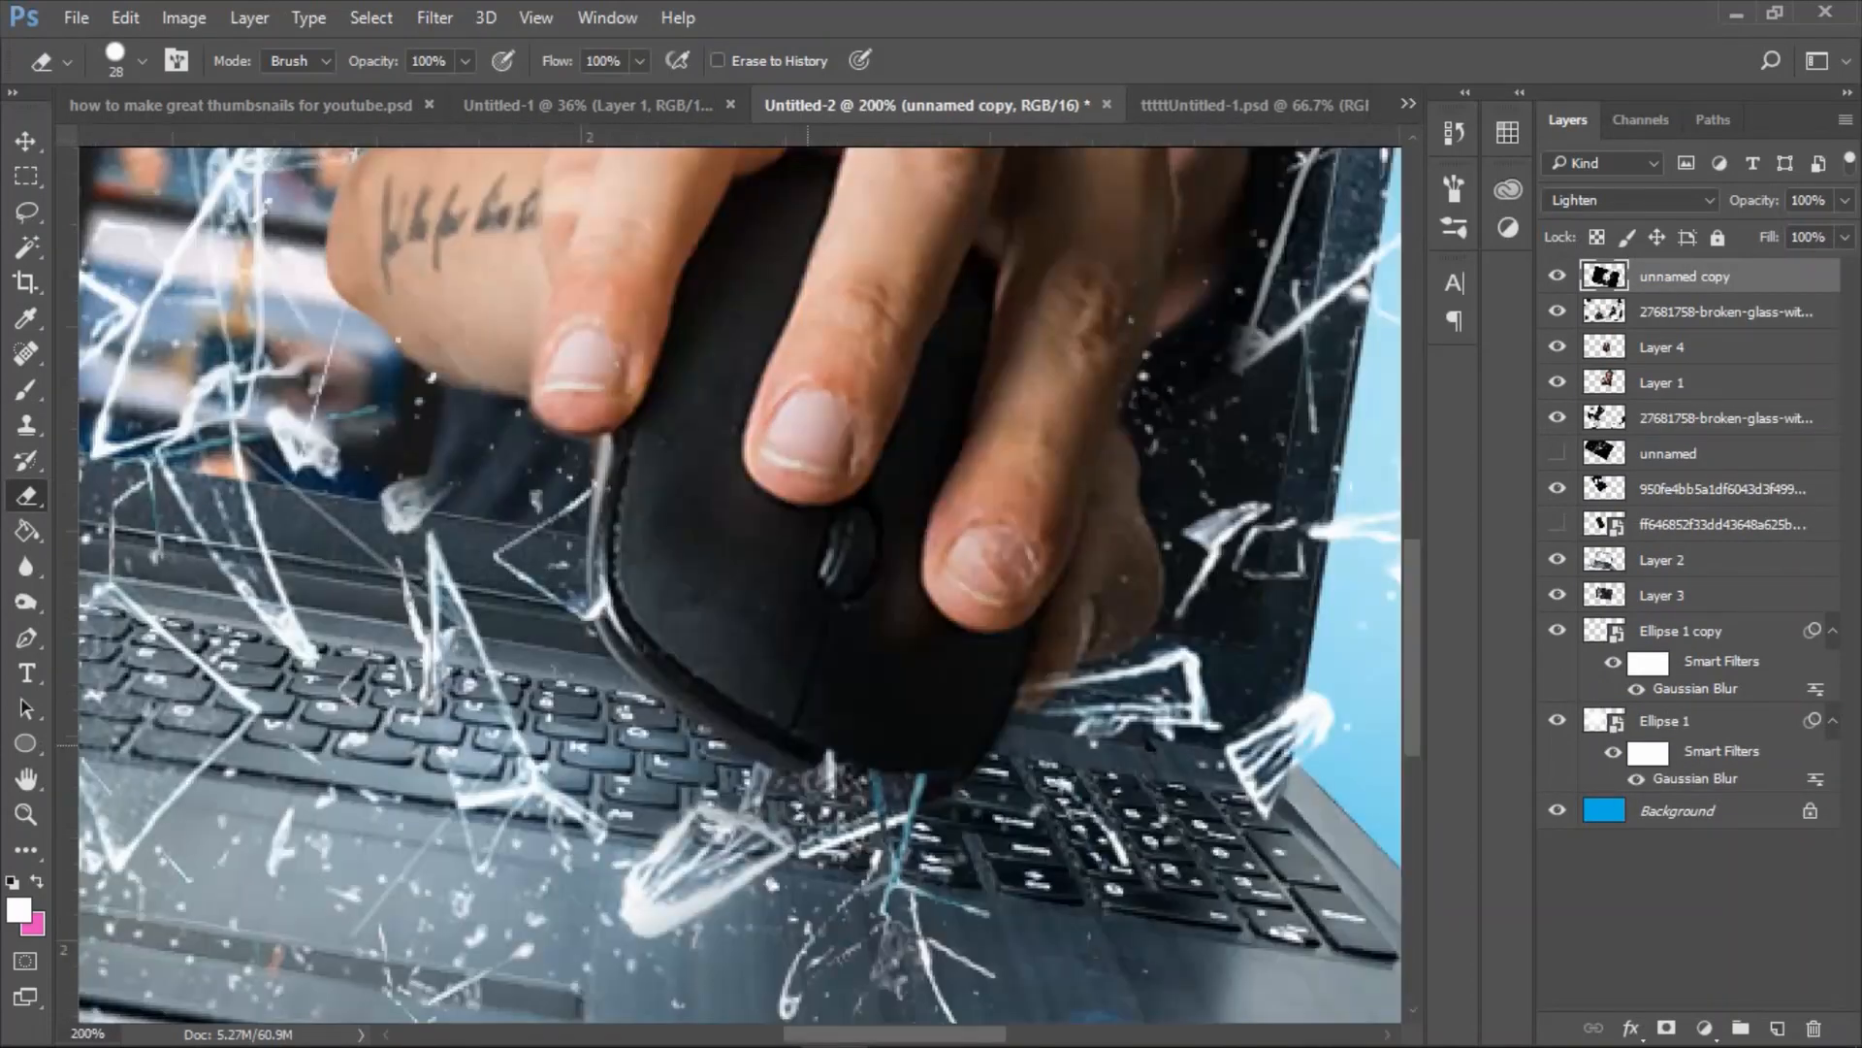
{"action": "left_click_drag", "start_coordinate": [815, 759], "coordinate": [901, 774]}
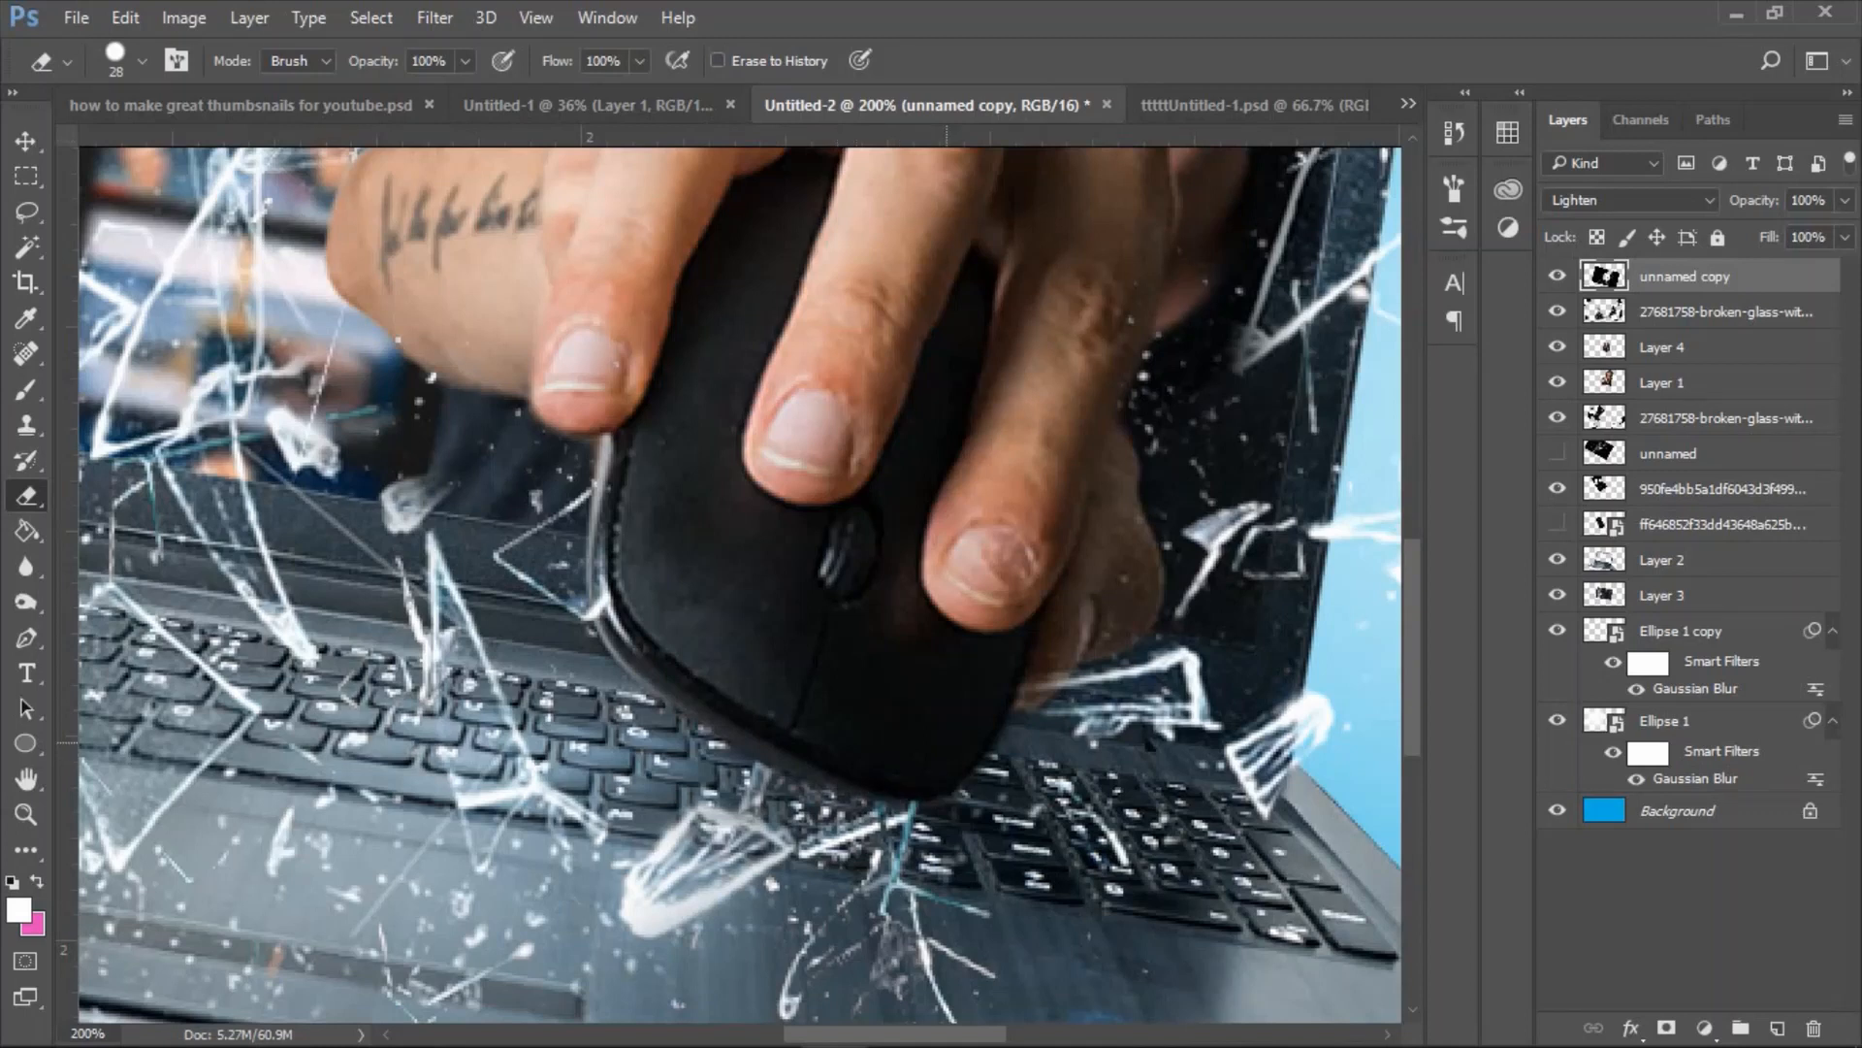
{"action": "key", "text": "ctrl+minus"}
{"action": "key", "text": "ctrl+minus"}
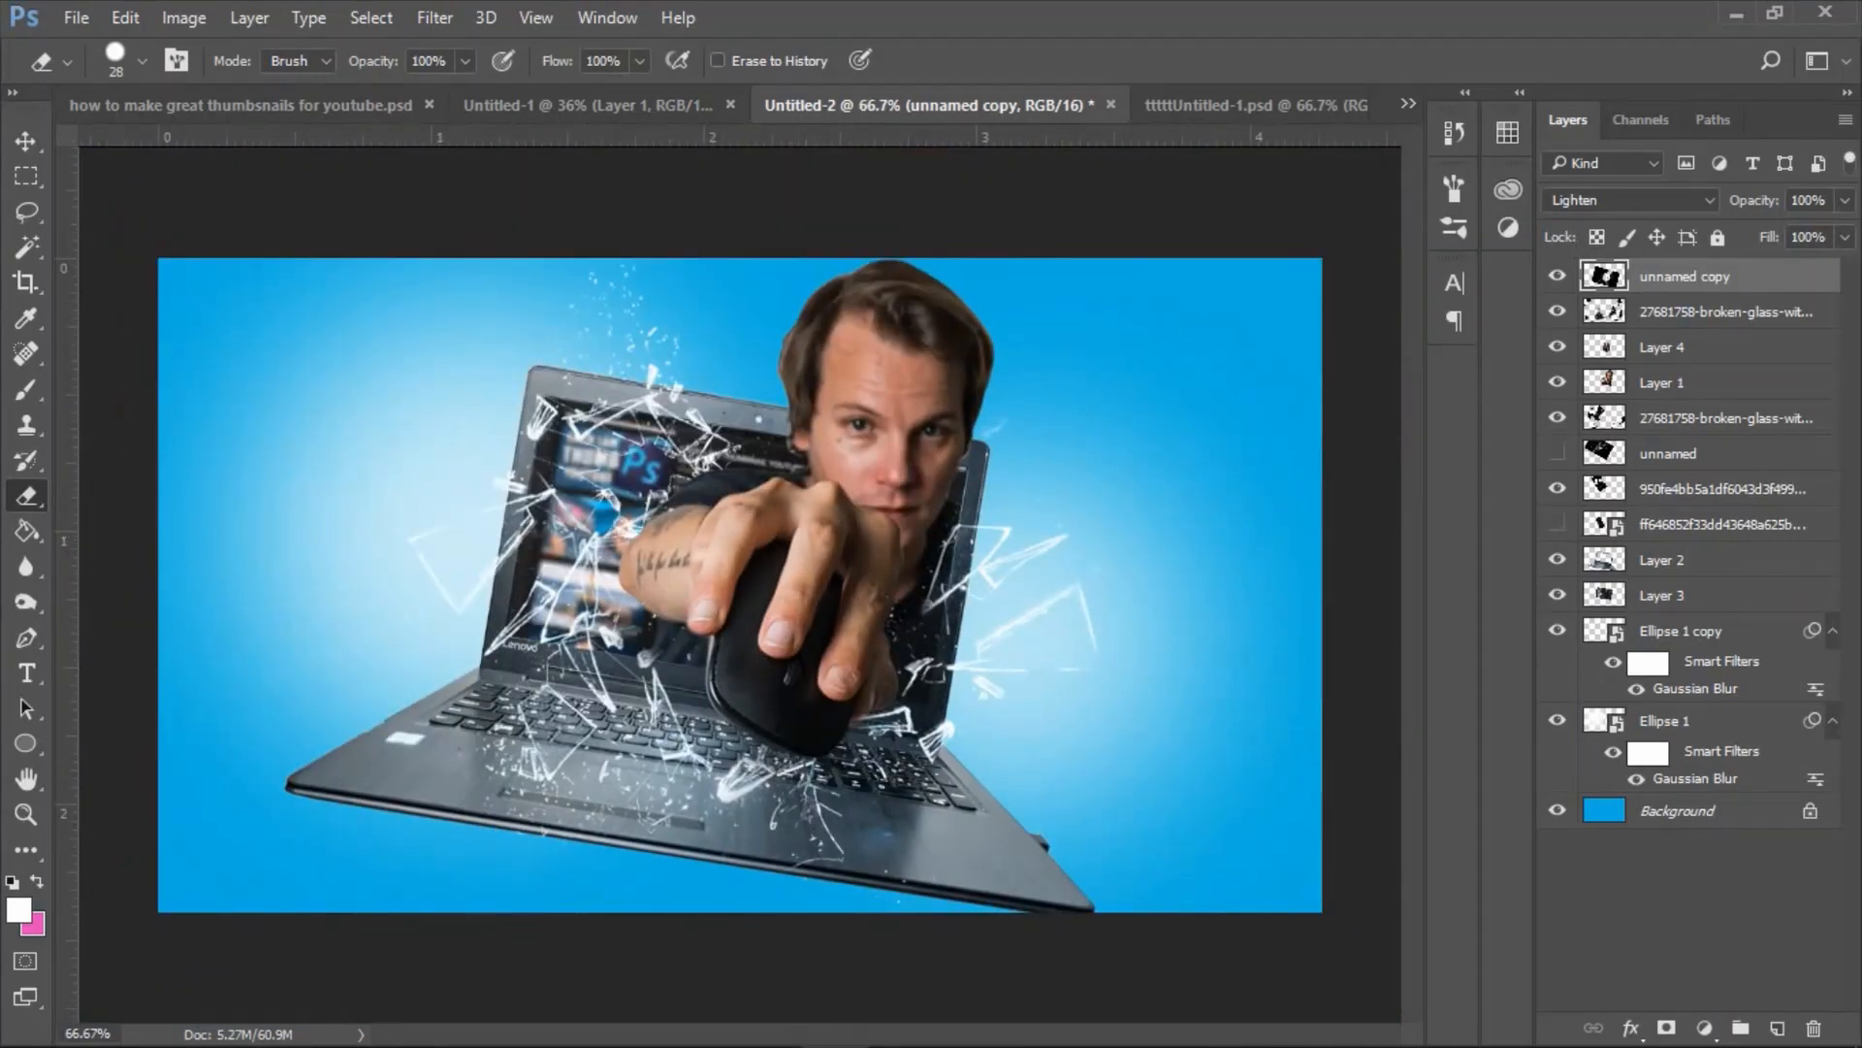
Add a Color Lookup adjustment layer using the Fuji ETERNA 250D Fuji 3510 LUT on top of the composite and lower its opacity.
{"action": "left_click", "coordinate": [1508, 228]}
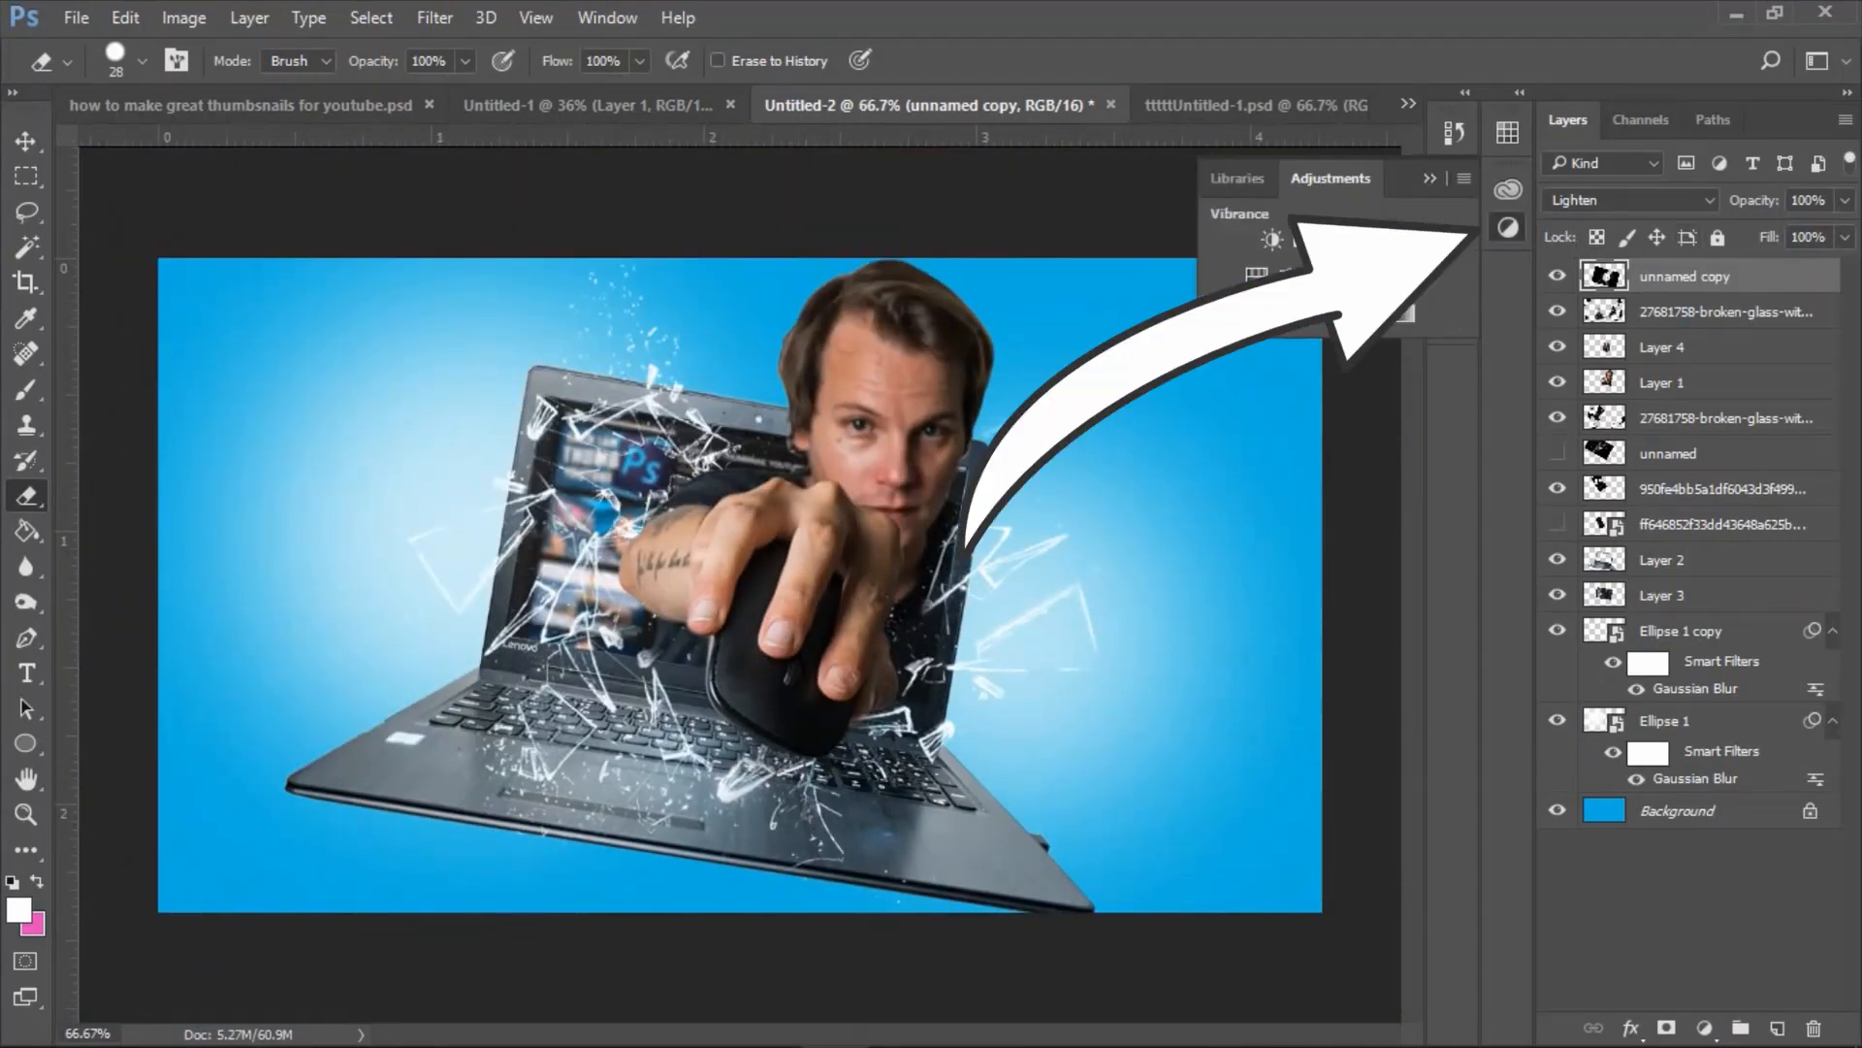
{"action": "left_click", "coordinate": [1421, 277]}
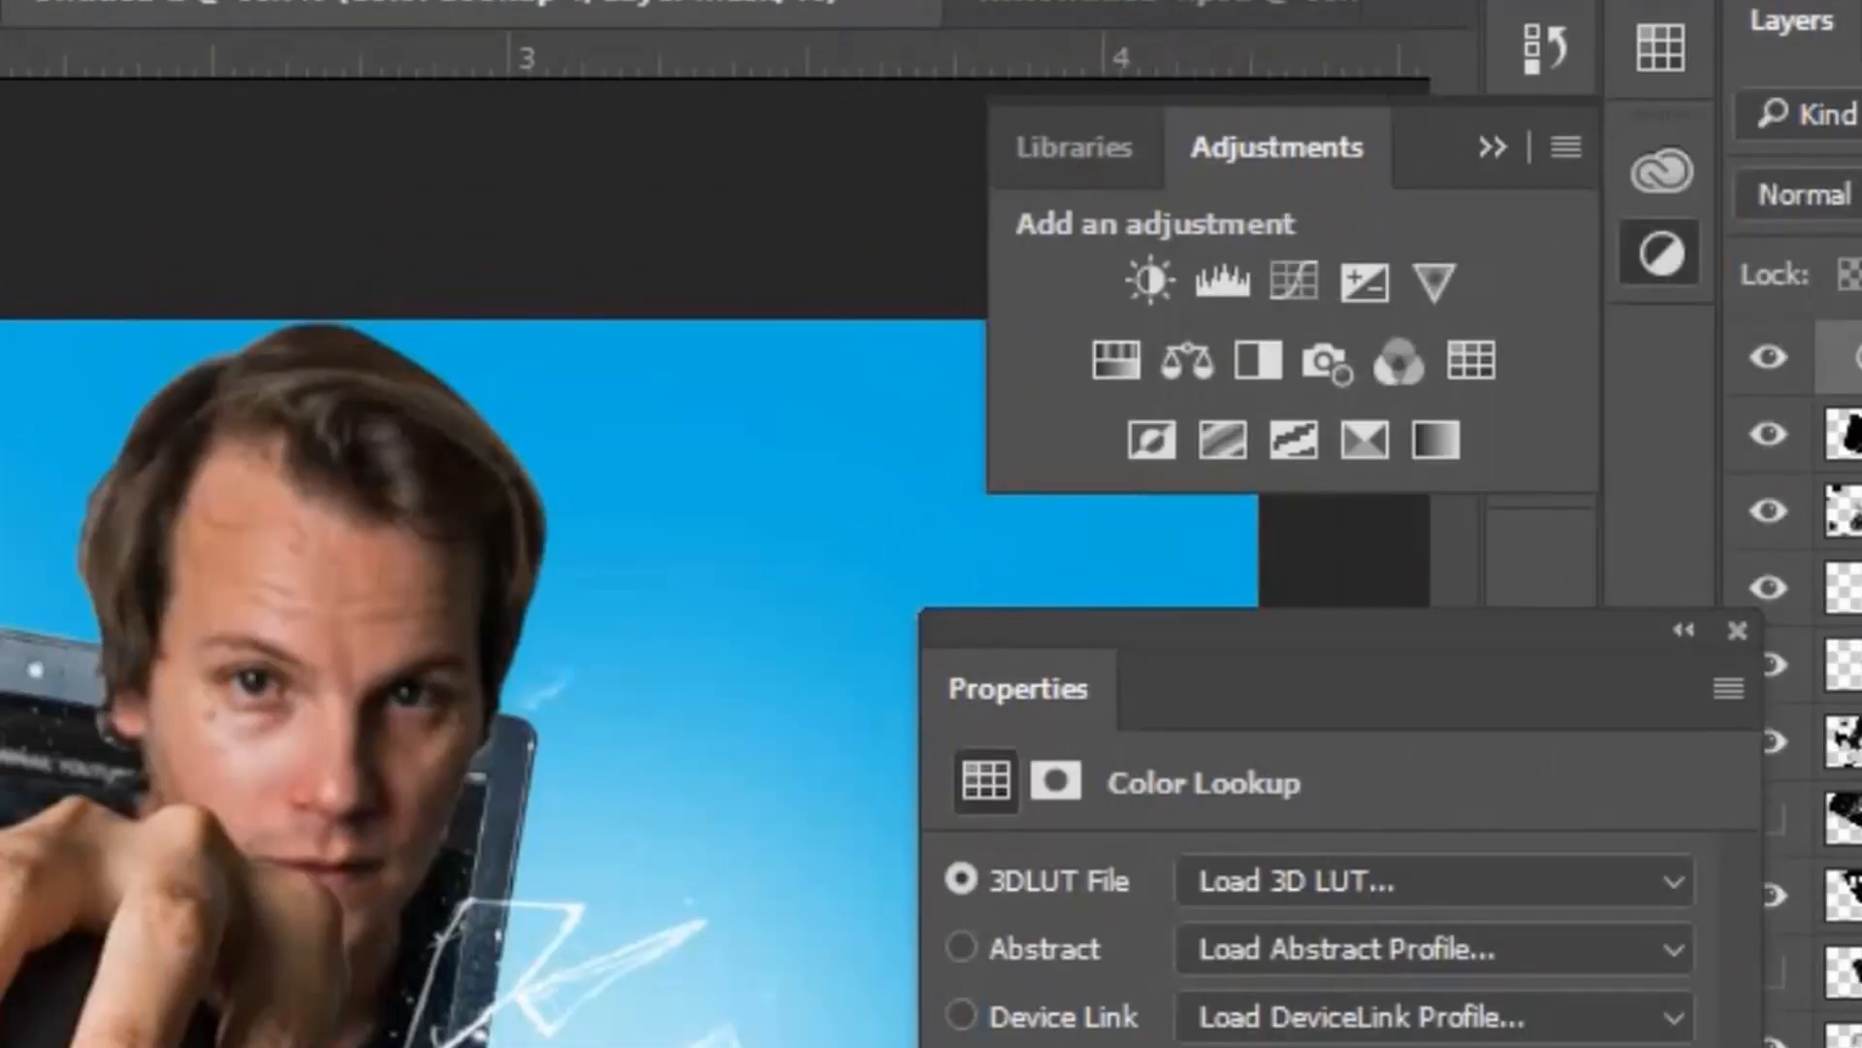
{"action": "left_click", "coordinate": [1436, 881]}
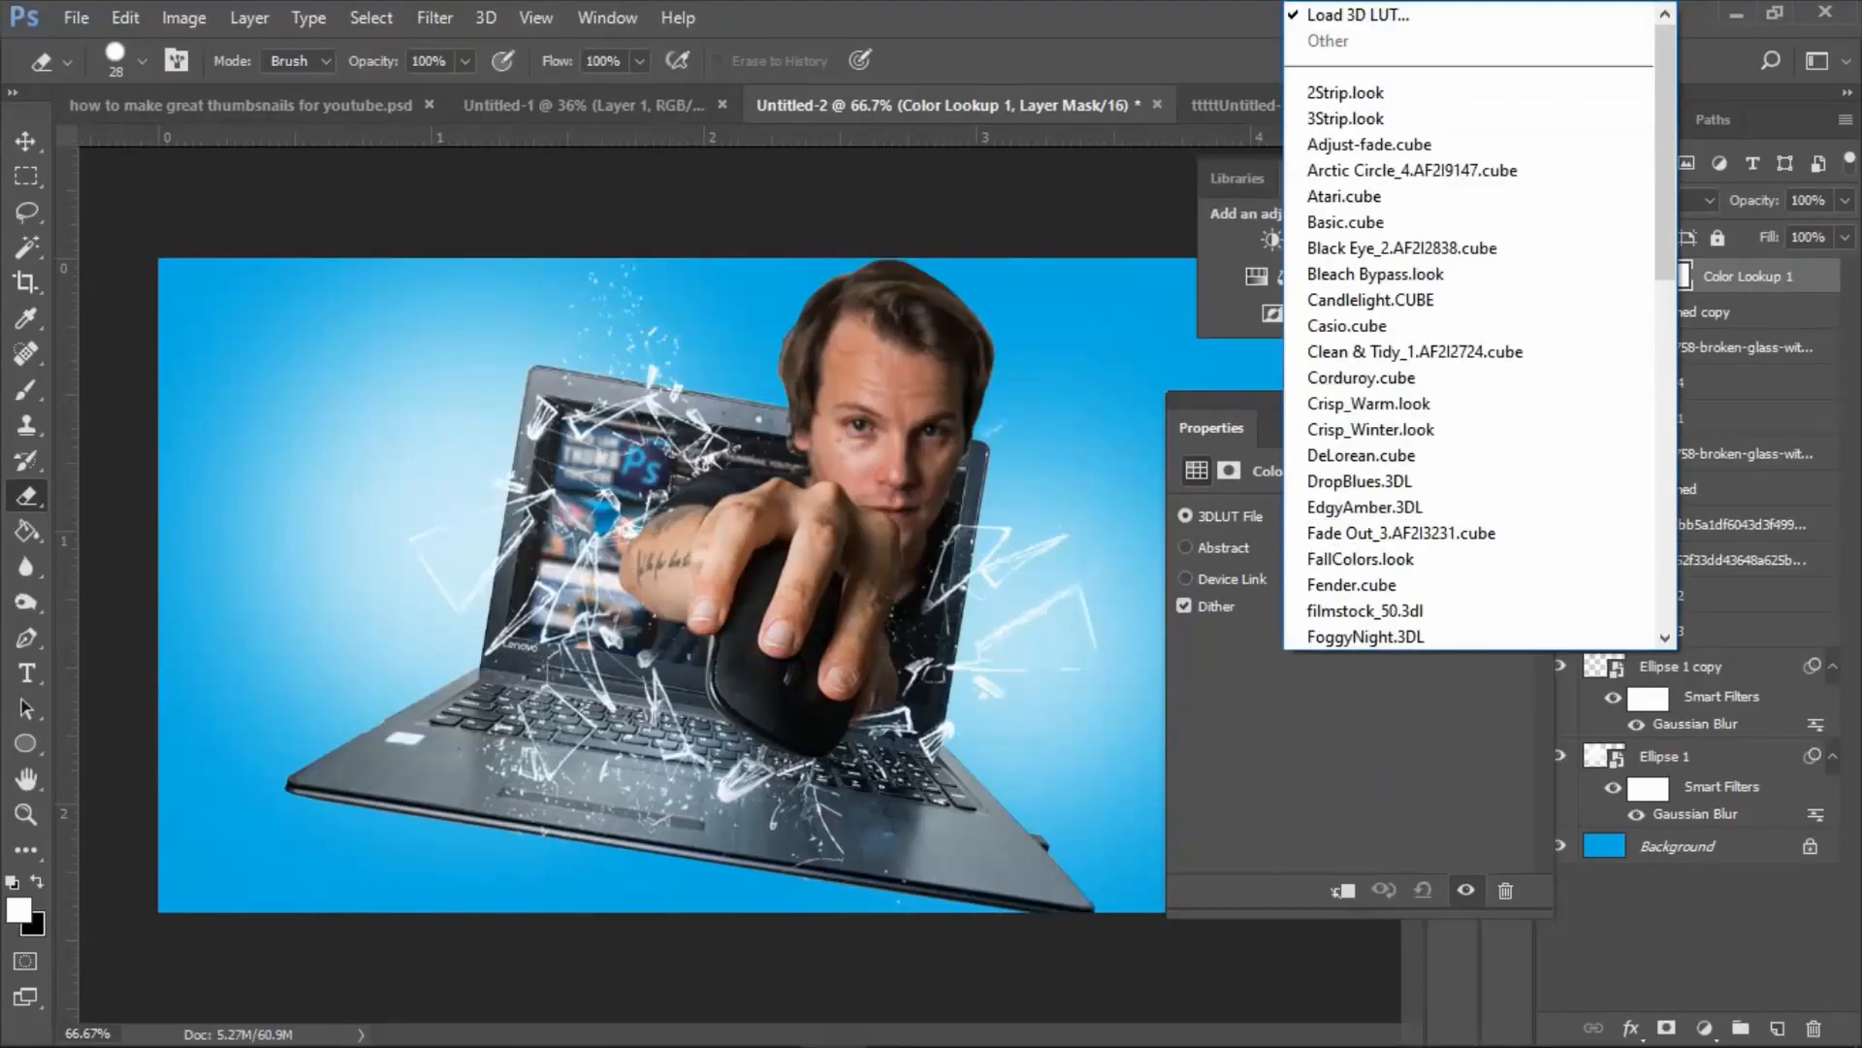
{"action": "scroll", "coordinate": [1578, 468], "scroll_direction": "down", "scroll_amount": 8}
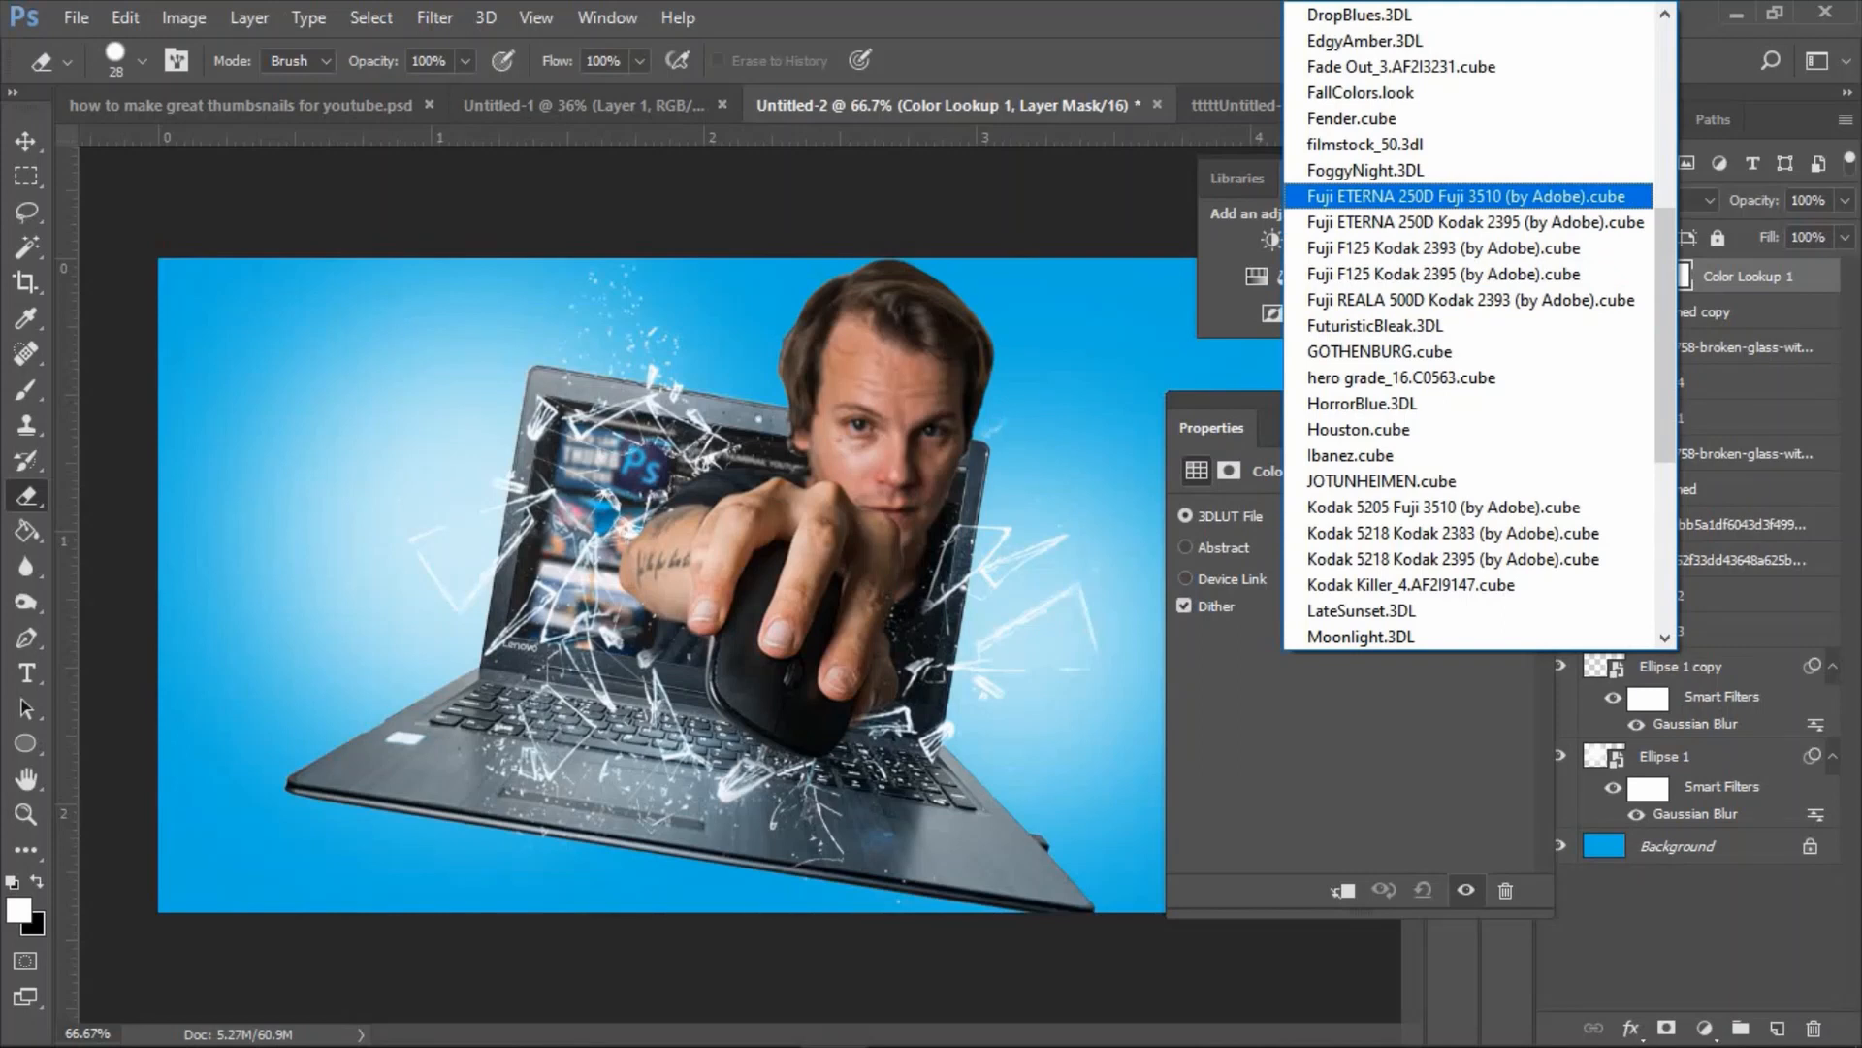
{"action": "left_click", "coordinate": [1466, 196]}
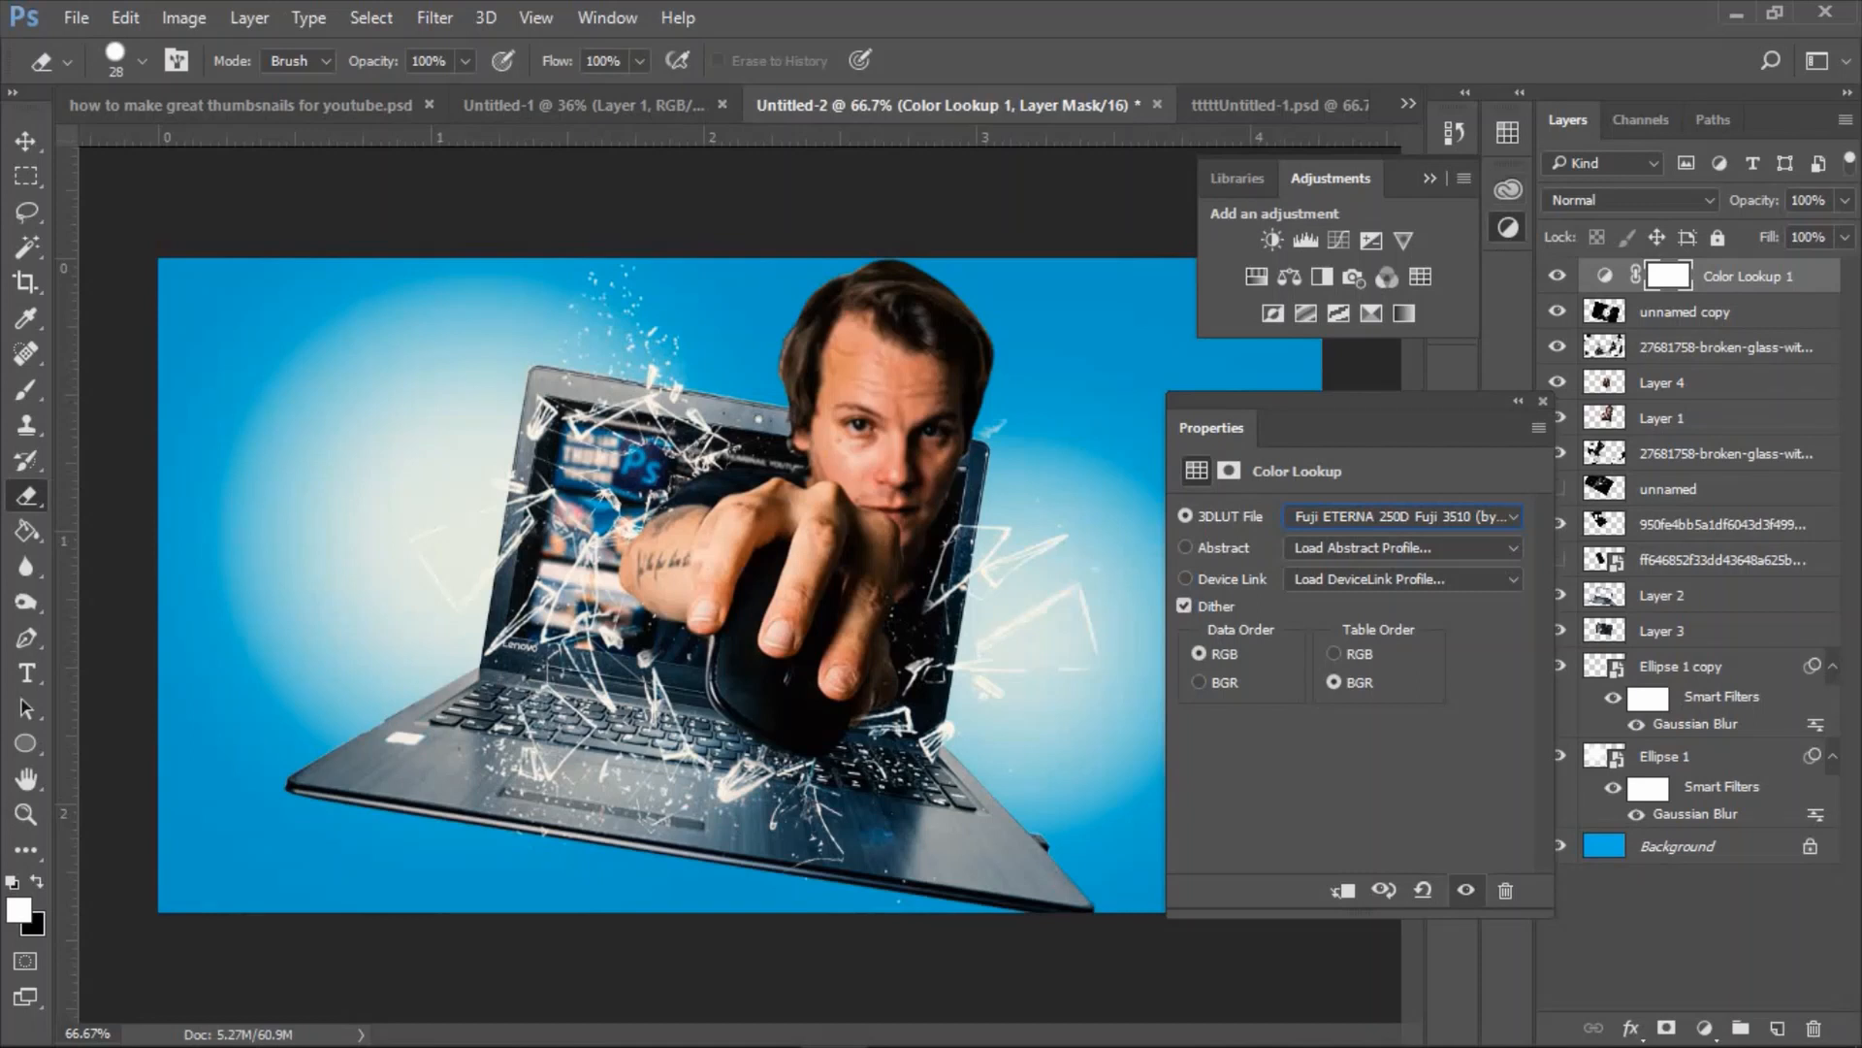
{"action": "left_click", "coordinate": [1543, 402]}
{"action": "left_click", "coordinate": [1845, 200]}
{"action": "left_click_drag", "start_coordinate": [1841, 232], "coordinate": [1777, 233]}
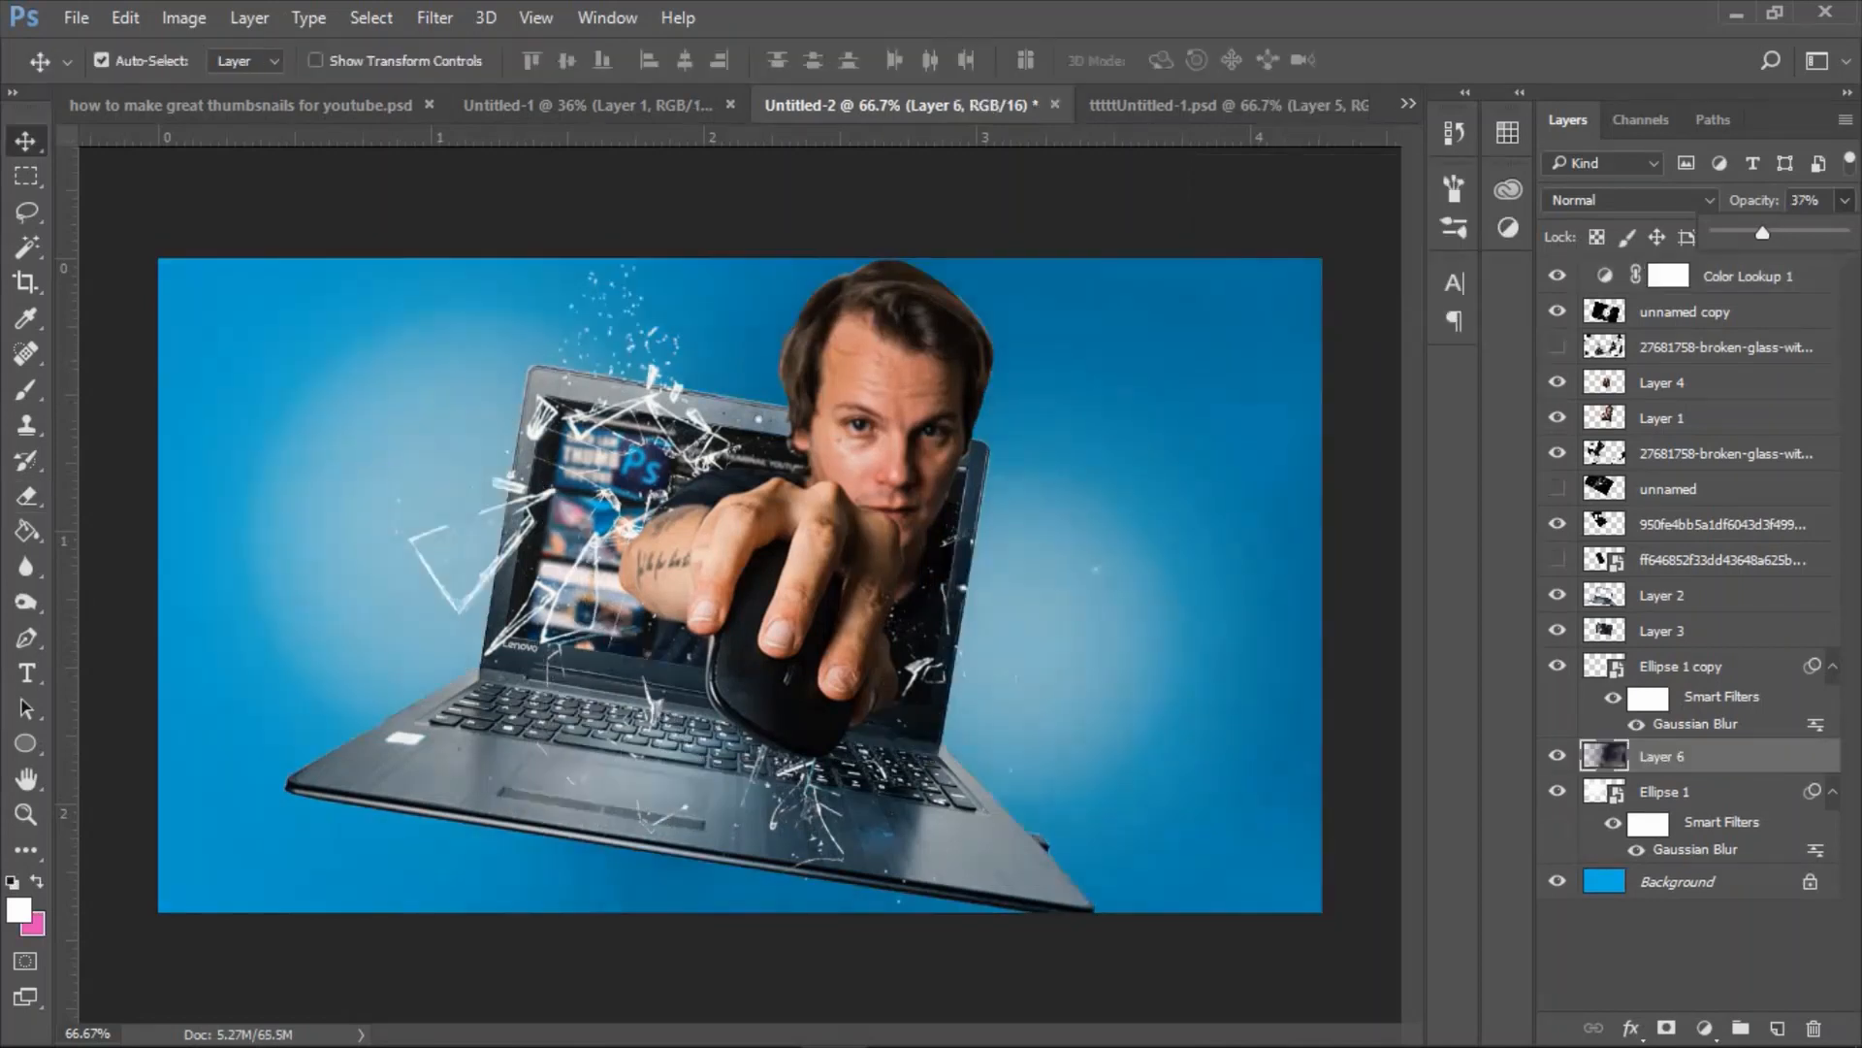
Delete Layer 6, the dark shading layer above Ellipse 1.
{"action": "left_click_drag", "start_coordinate": [1763, 233], "coordinate": [1767, 233]}
{"action": "key", "text": "Return"}
{"action": "key", "text": "Delete"}
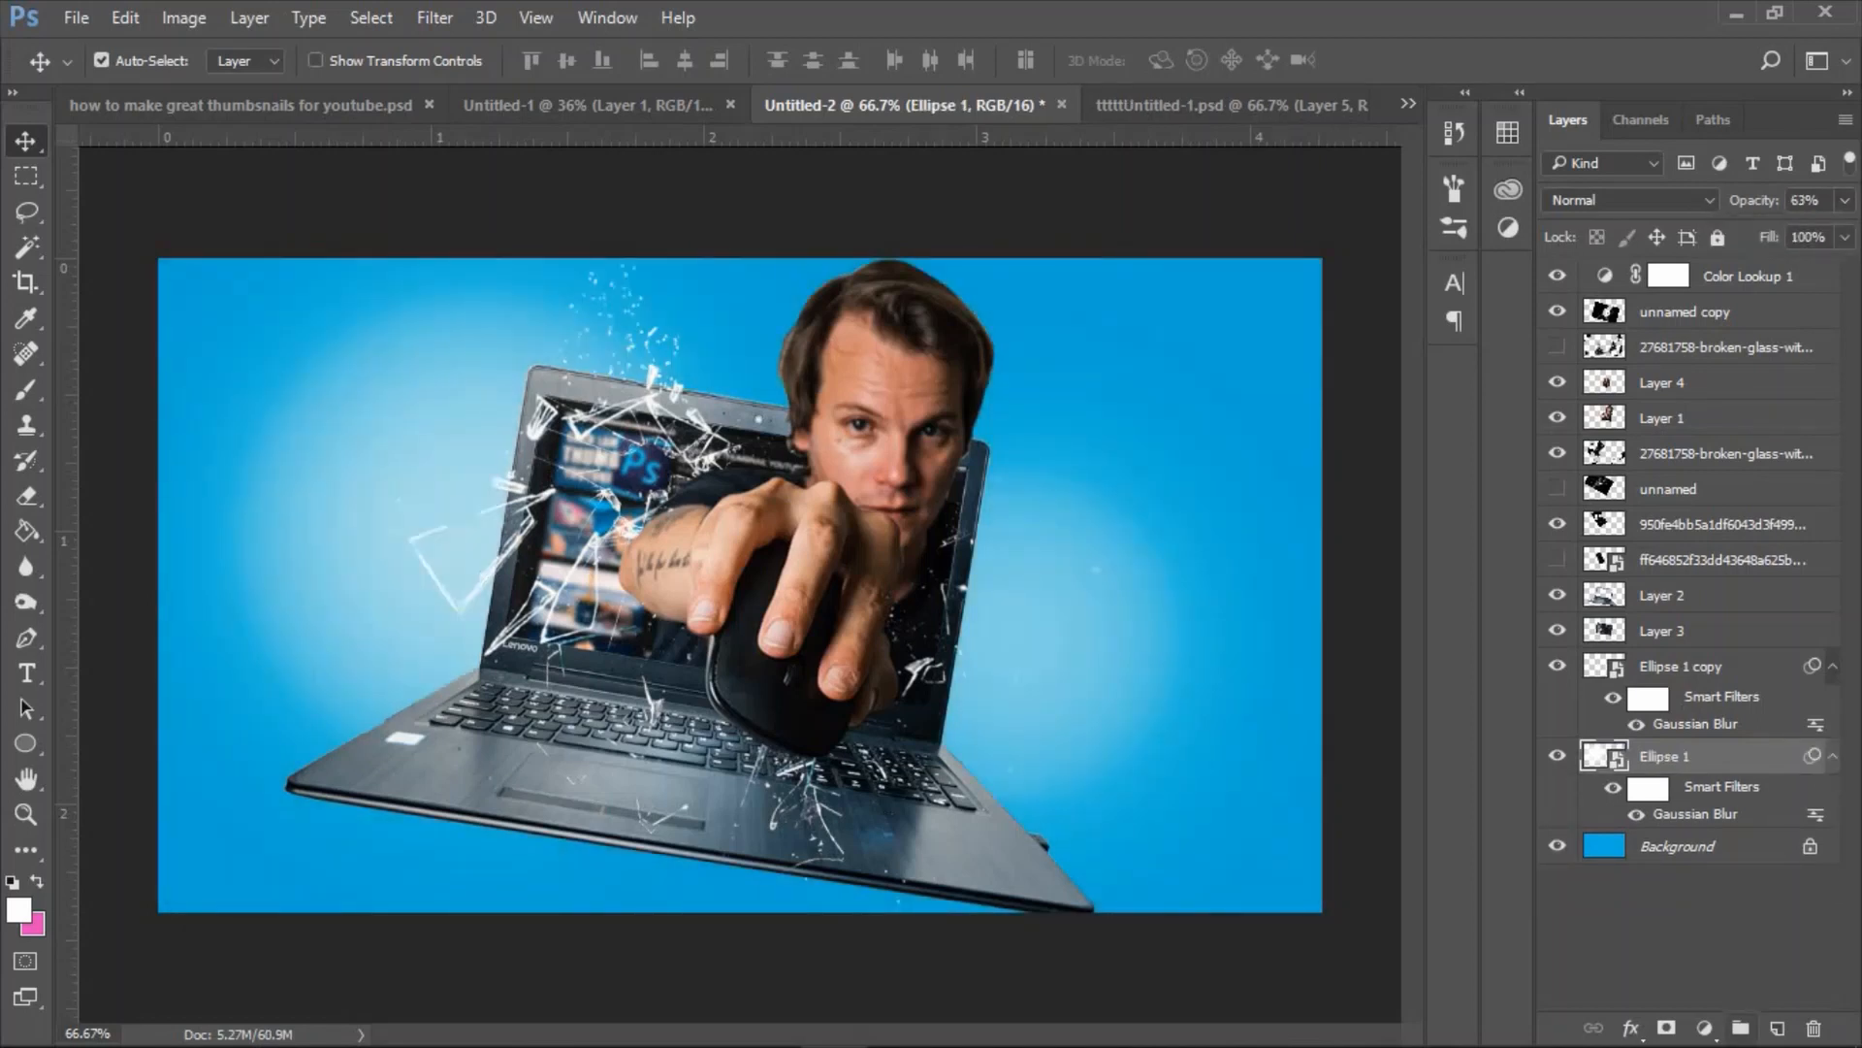
Create a new layer directly above Ellipse 1 and set the foreground color to a darker blue.
{"action": "left_click", "coordinate": [1778, 1028]}
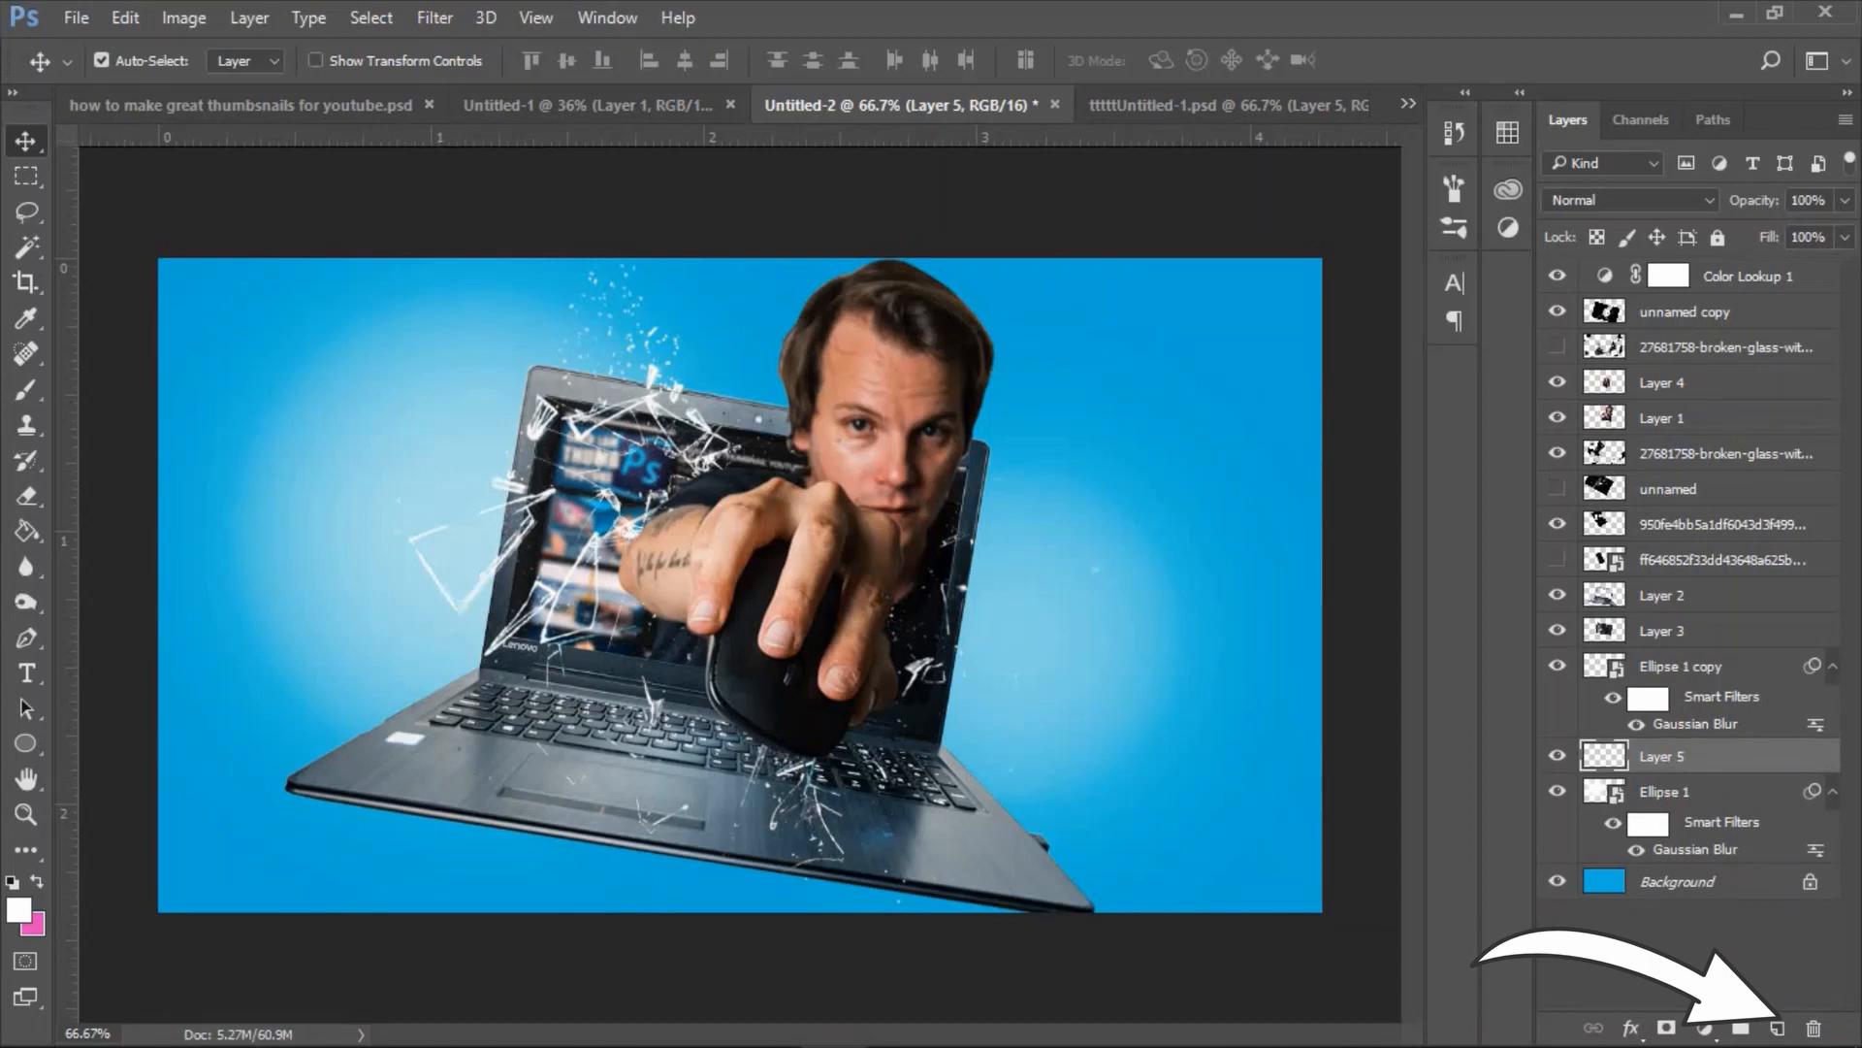
{"action": "left_click", "coordinate": [20, 910]}
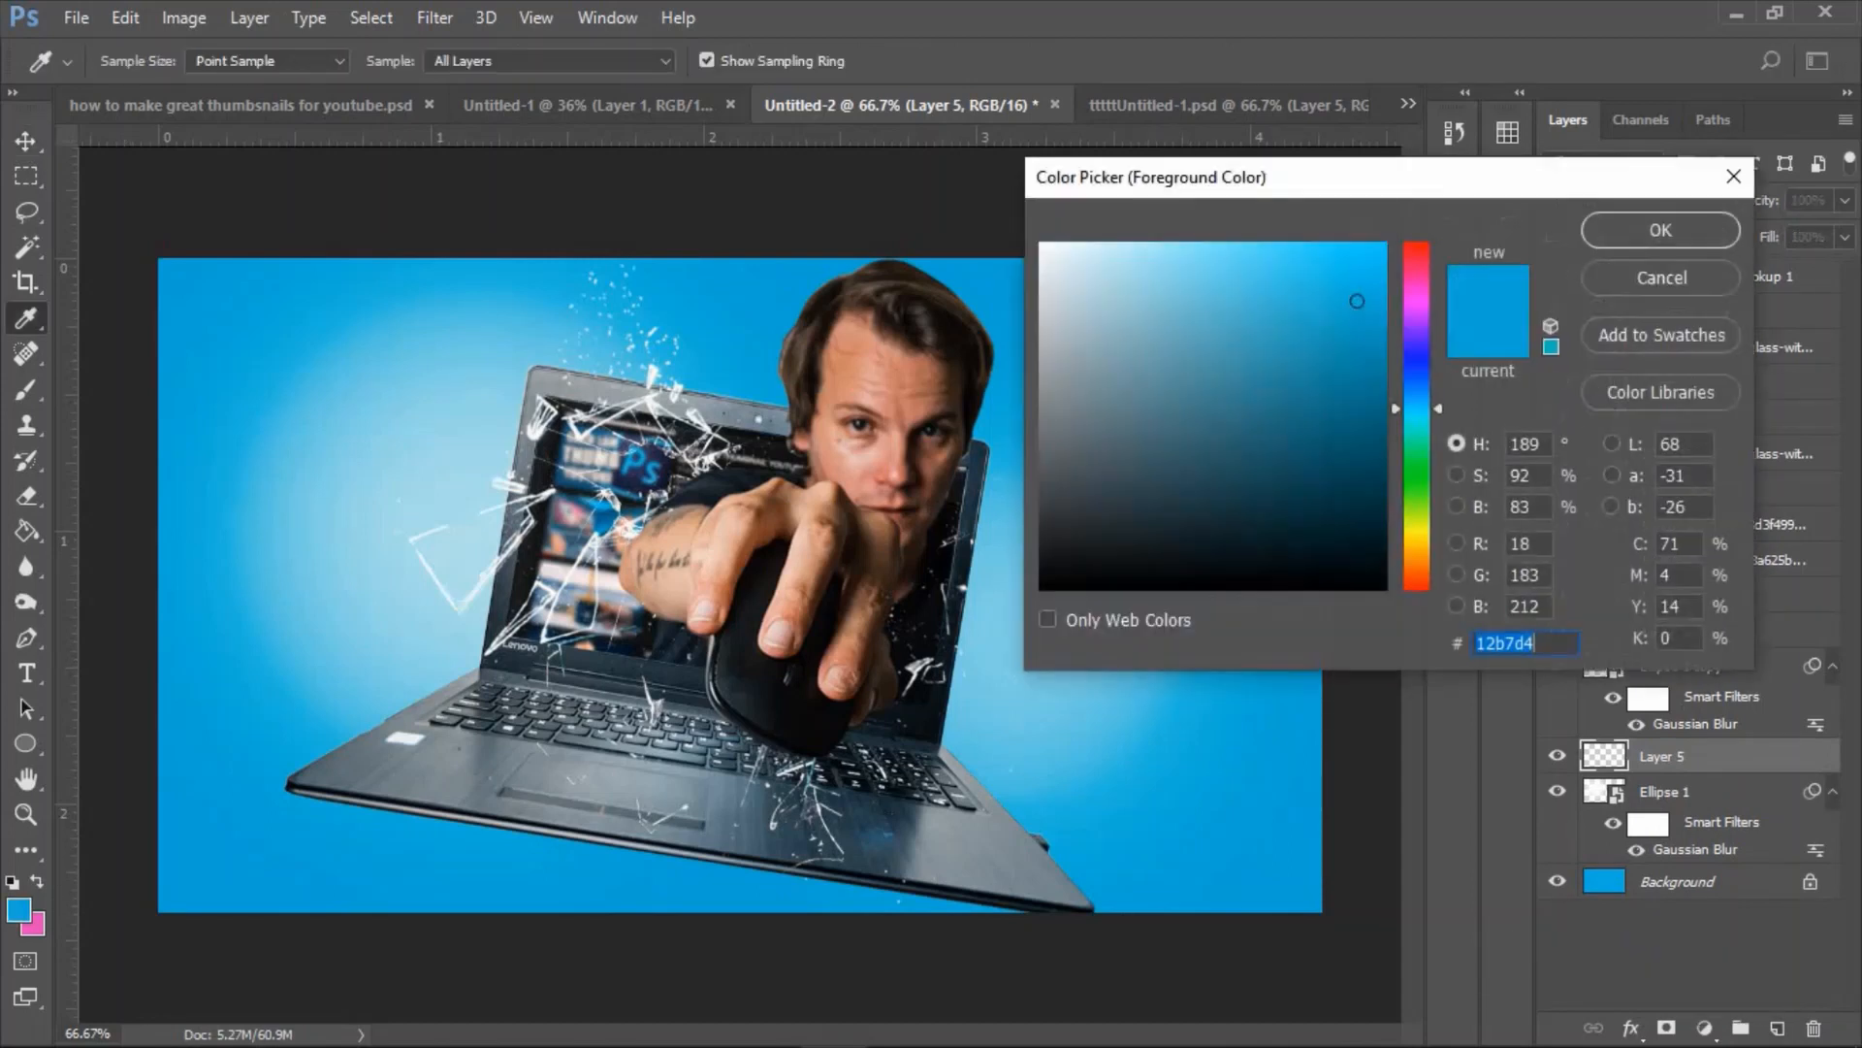
{"action": "left_click_drag", "start_coordinate": [1355, 299], "coordinate": [1360, 418]}
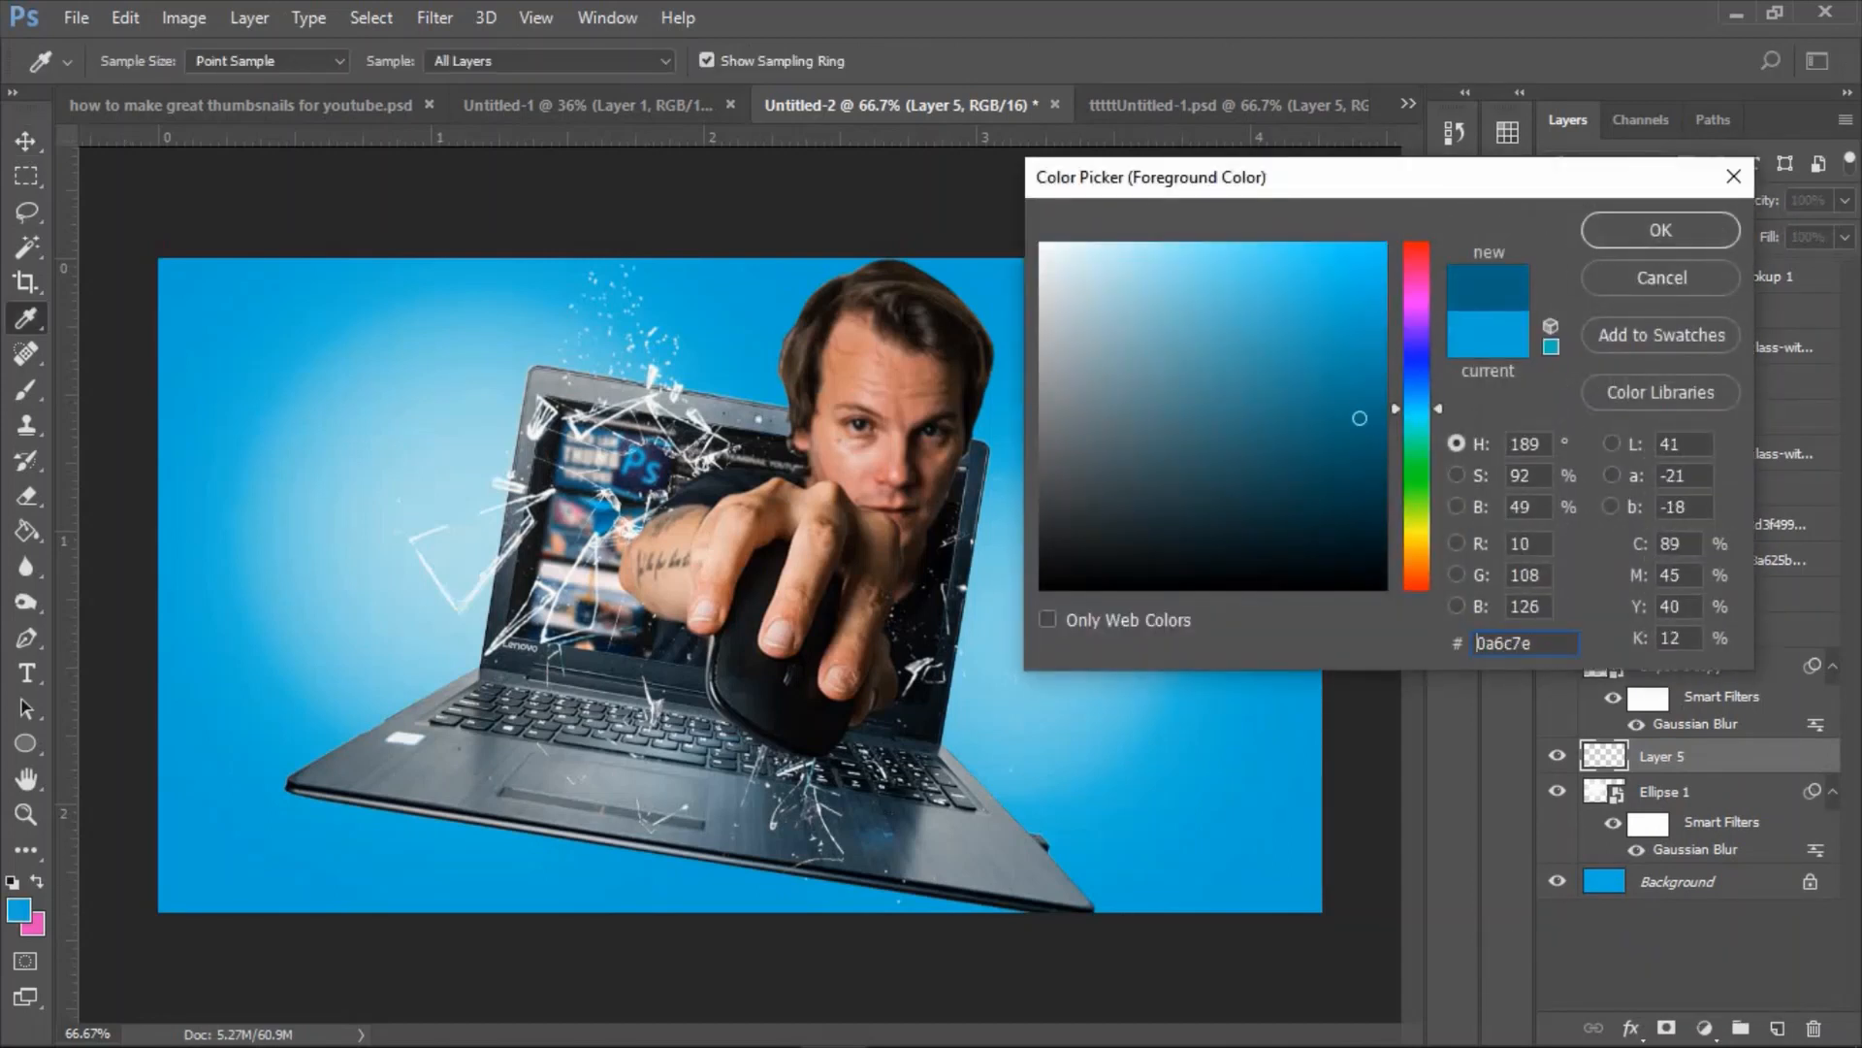
{"action": "left_click", "coordinate": [1661, 230]}
Shade the background's right side on Layer 5 with a soft 1102 px dark blue brush and set the layer's opacity to 73%.
{"action": "key", "text": "b"}
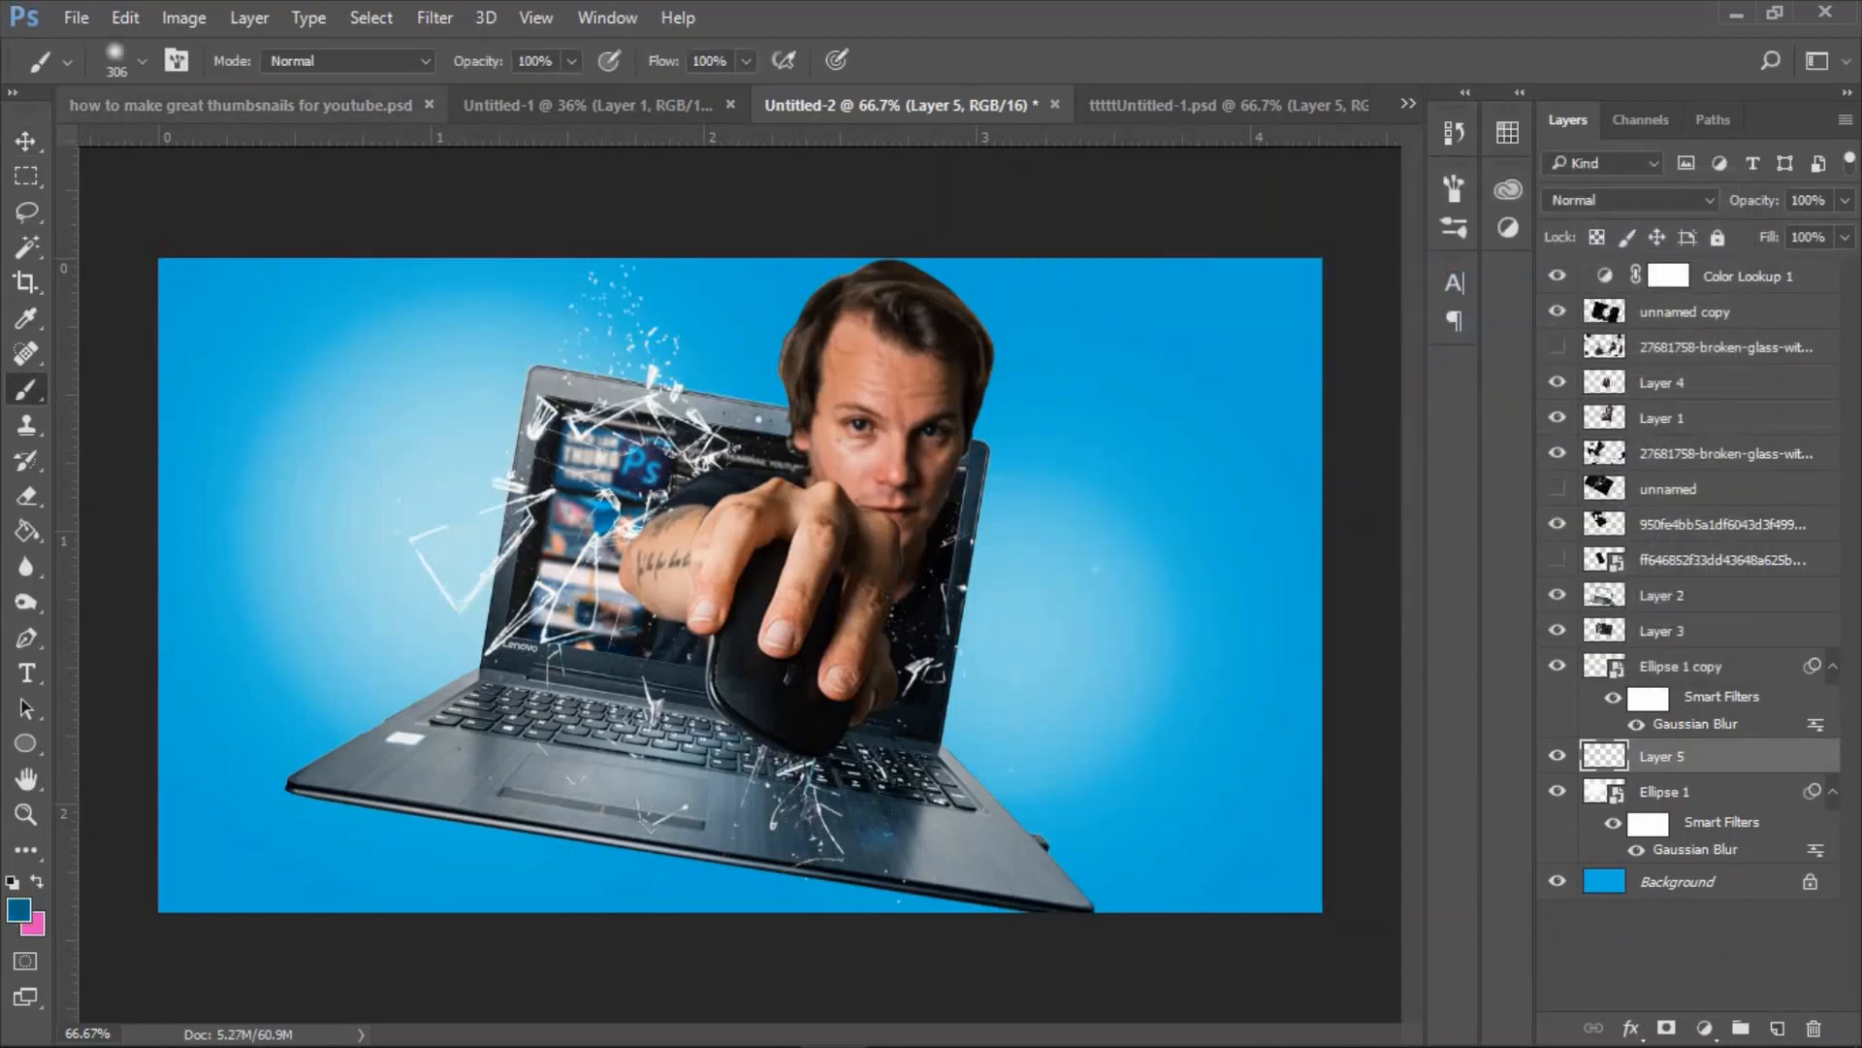
{"action": "left_click", "coordinate": [142, 60]}
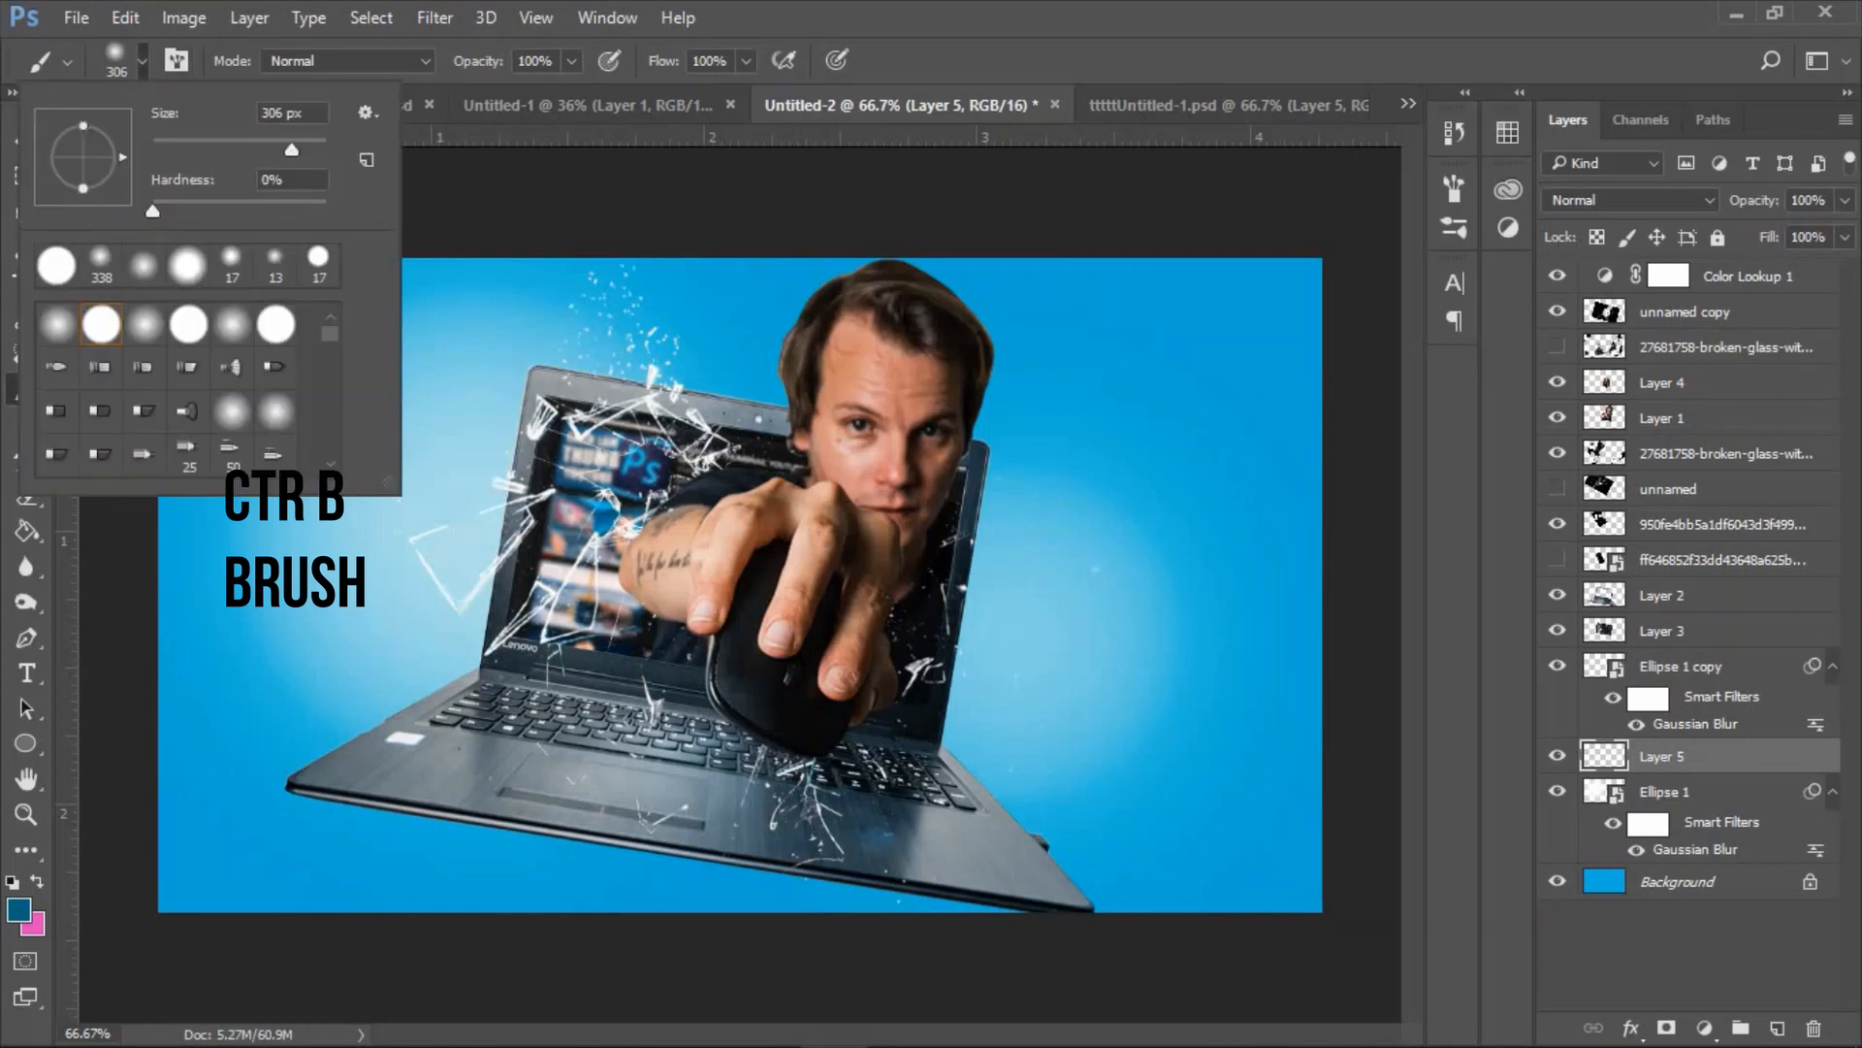
{"action": "left_click_drag", "start_coordinate": [292, 149], "coordinate": [314, 149]}
{"action": "left_click", "coordinate": [1261, 521]}
{"action": "key", "text": "ctrl+minus"}
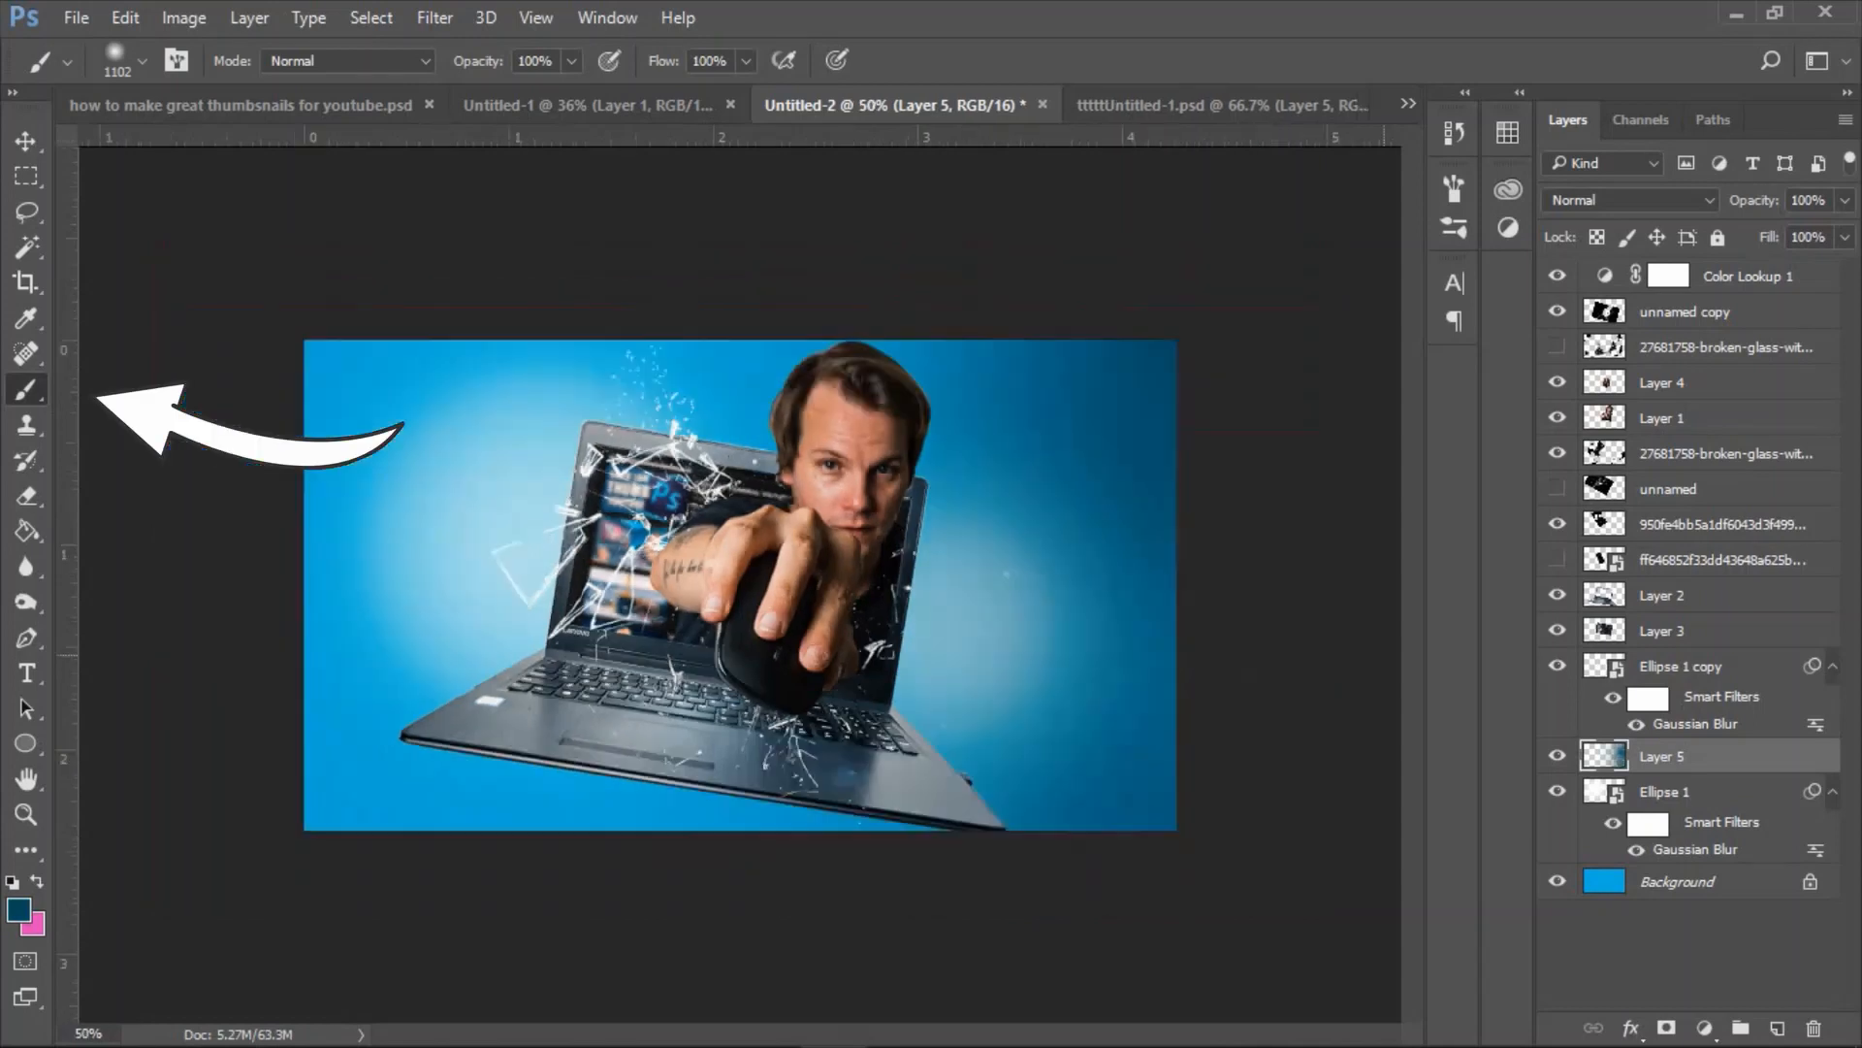
{"action": "left_click", "coordinate": [1845, 201]}
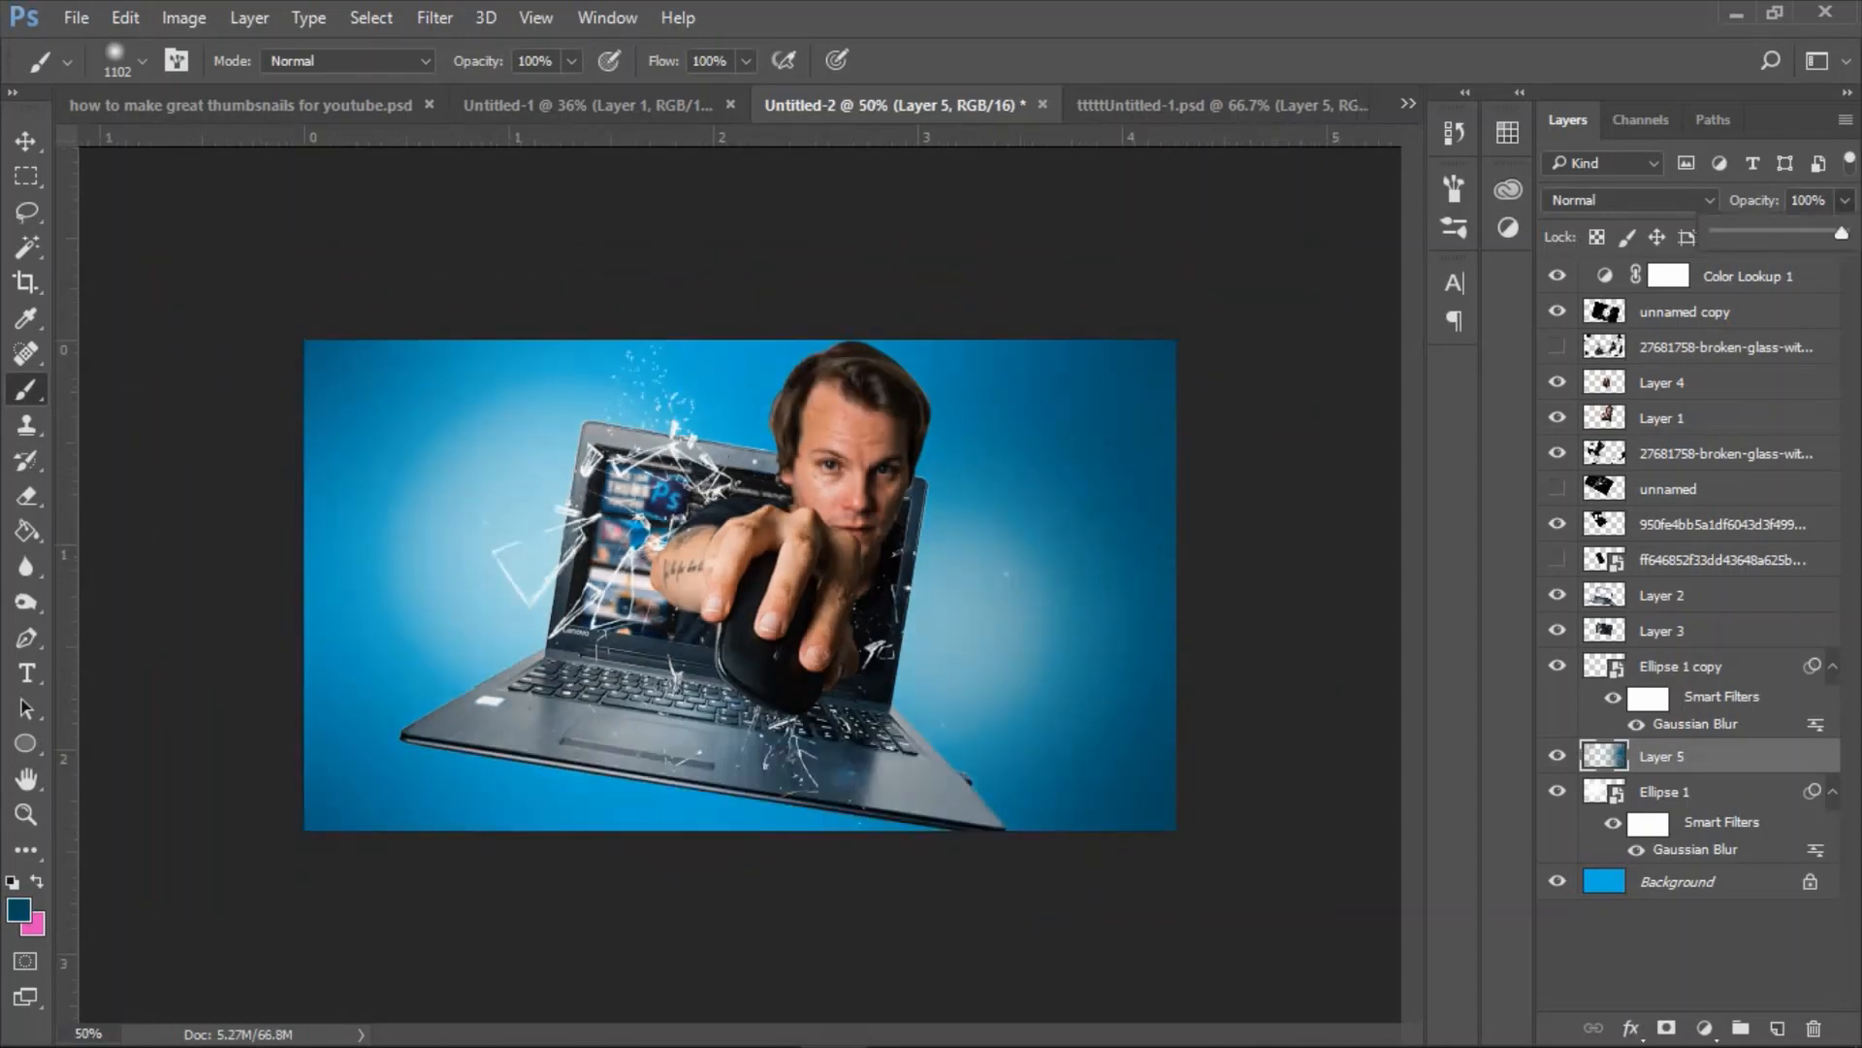
{"action": "left_click_drag", "start_coordinate": [1844, 234], "coordinate": [1813, 234]}
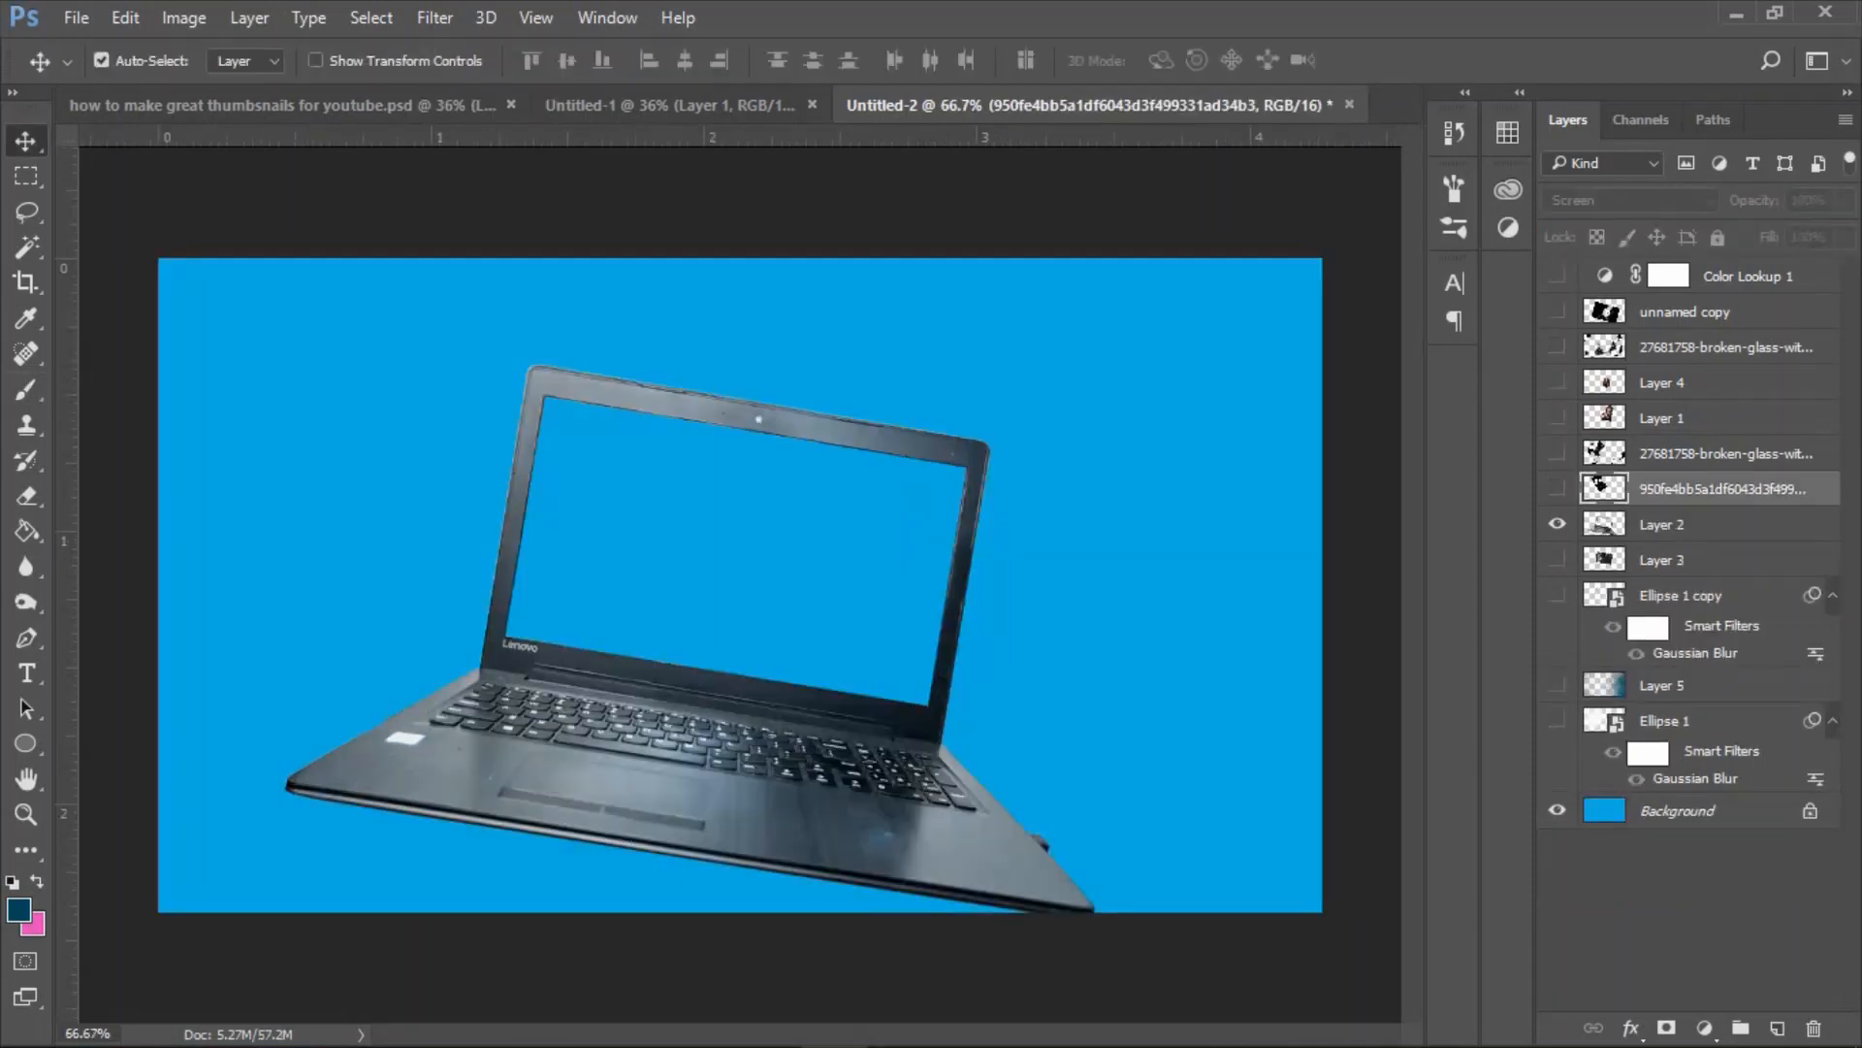
Show the hidden layers one after another, from the laptop and man through the background glow to the glass shards, to review the composite.
{"action": "left_click", "coordinate": [1557, 559]}
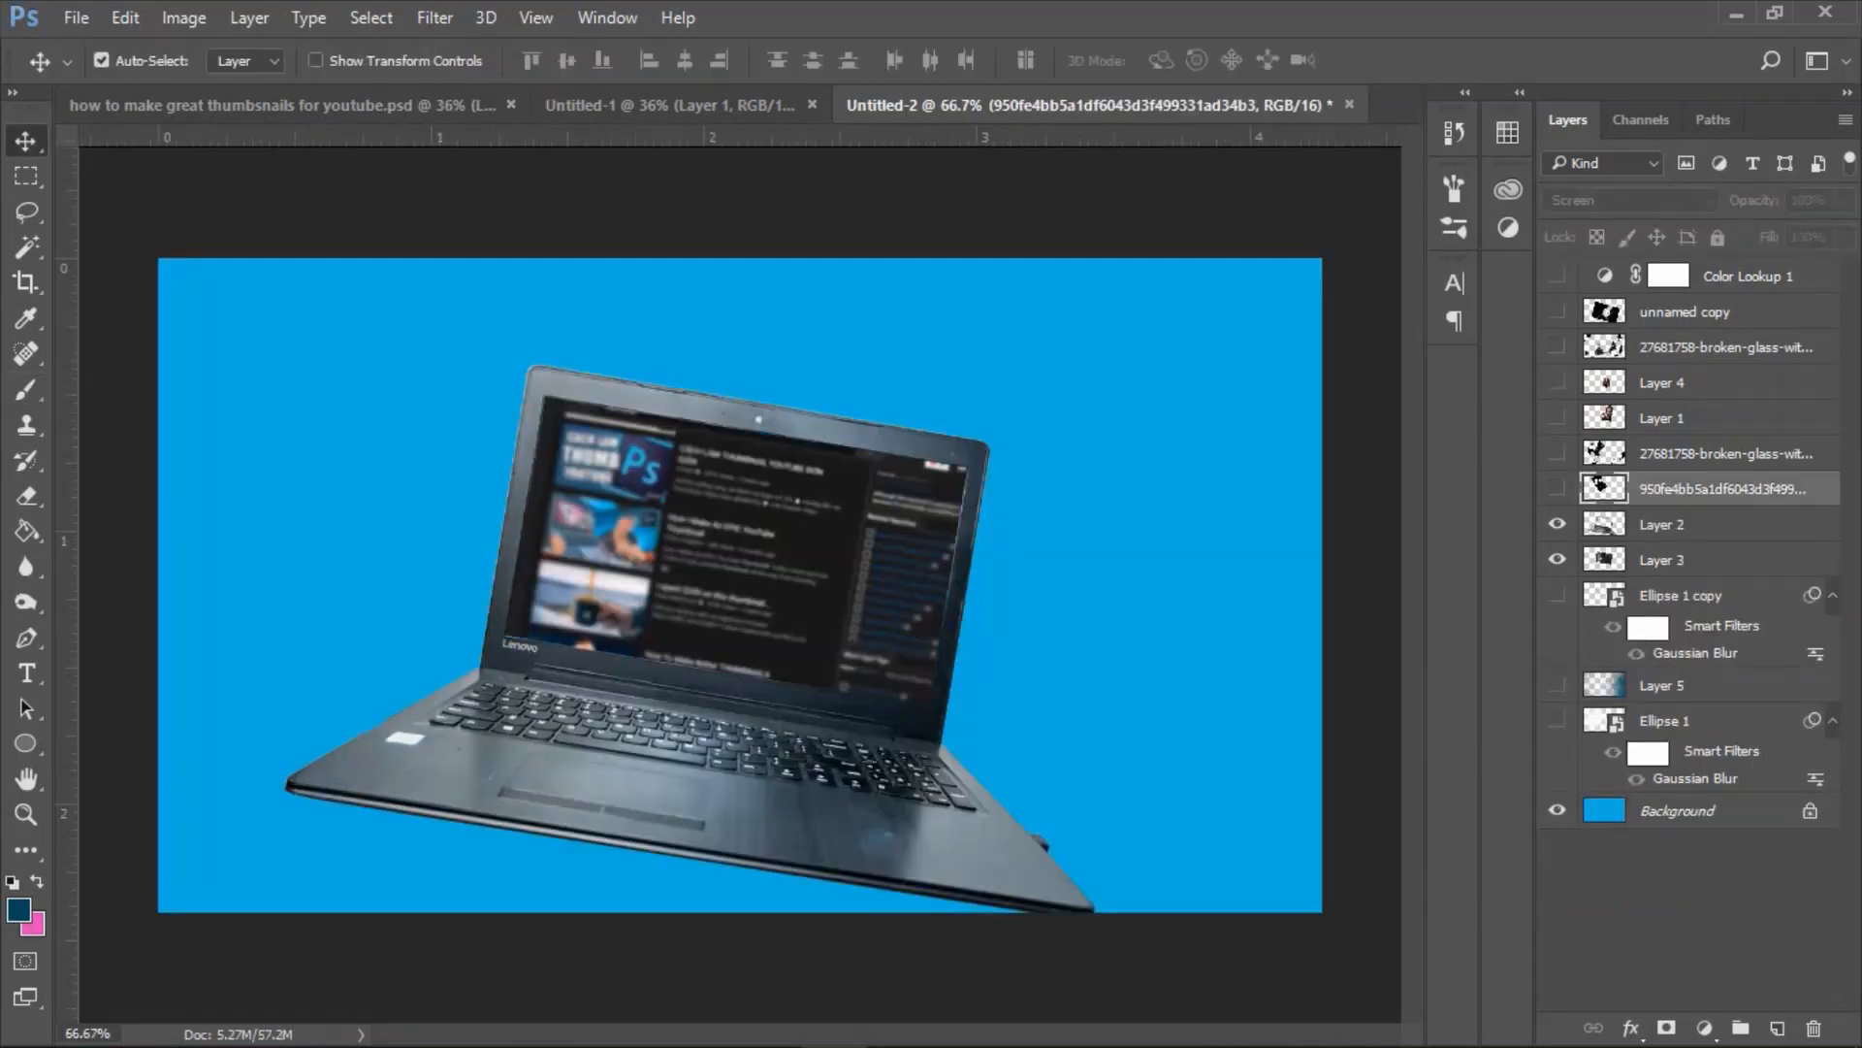
{"action": "left_click", "coordinate": [1557, 417]}
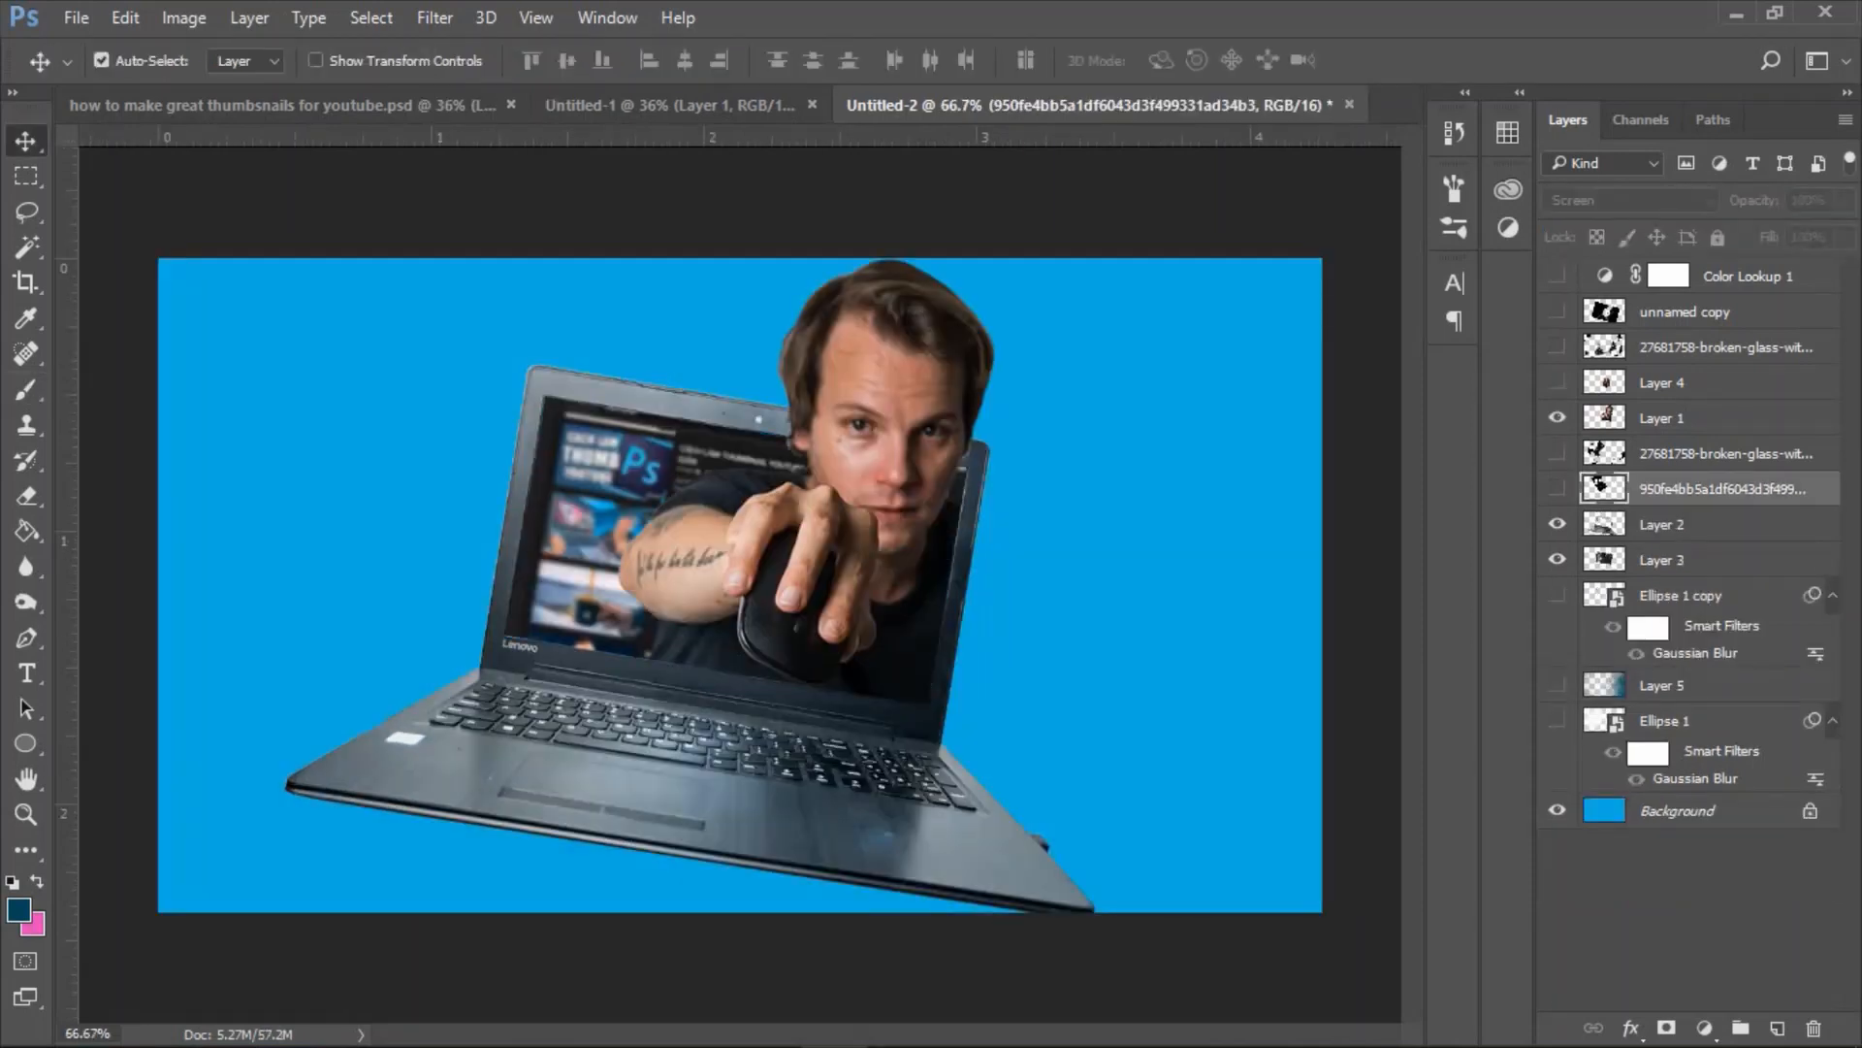
{"action": "left_click", "coordinate": [1557, 382]}
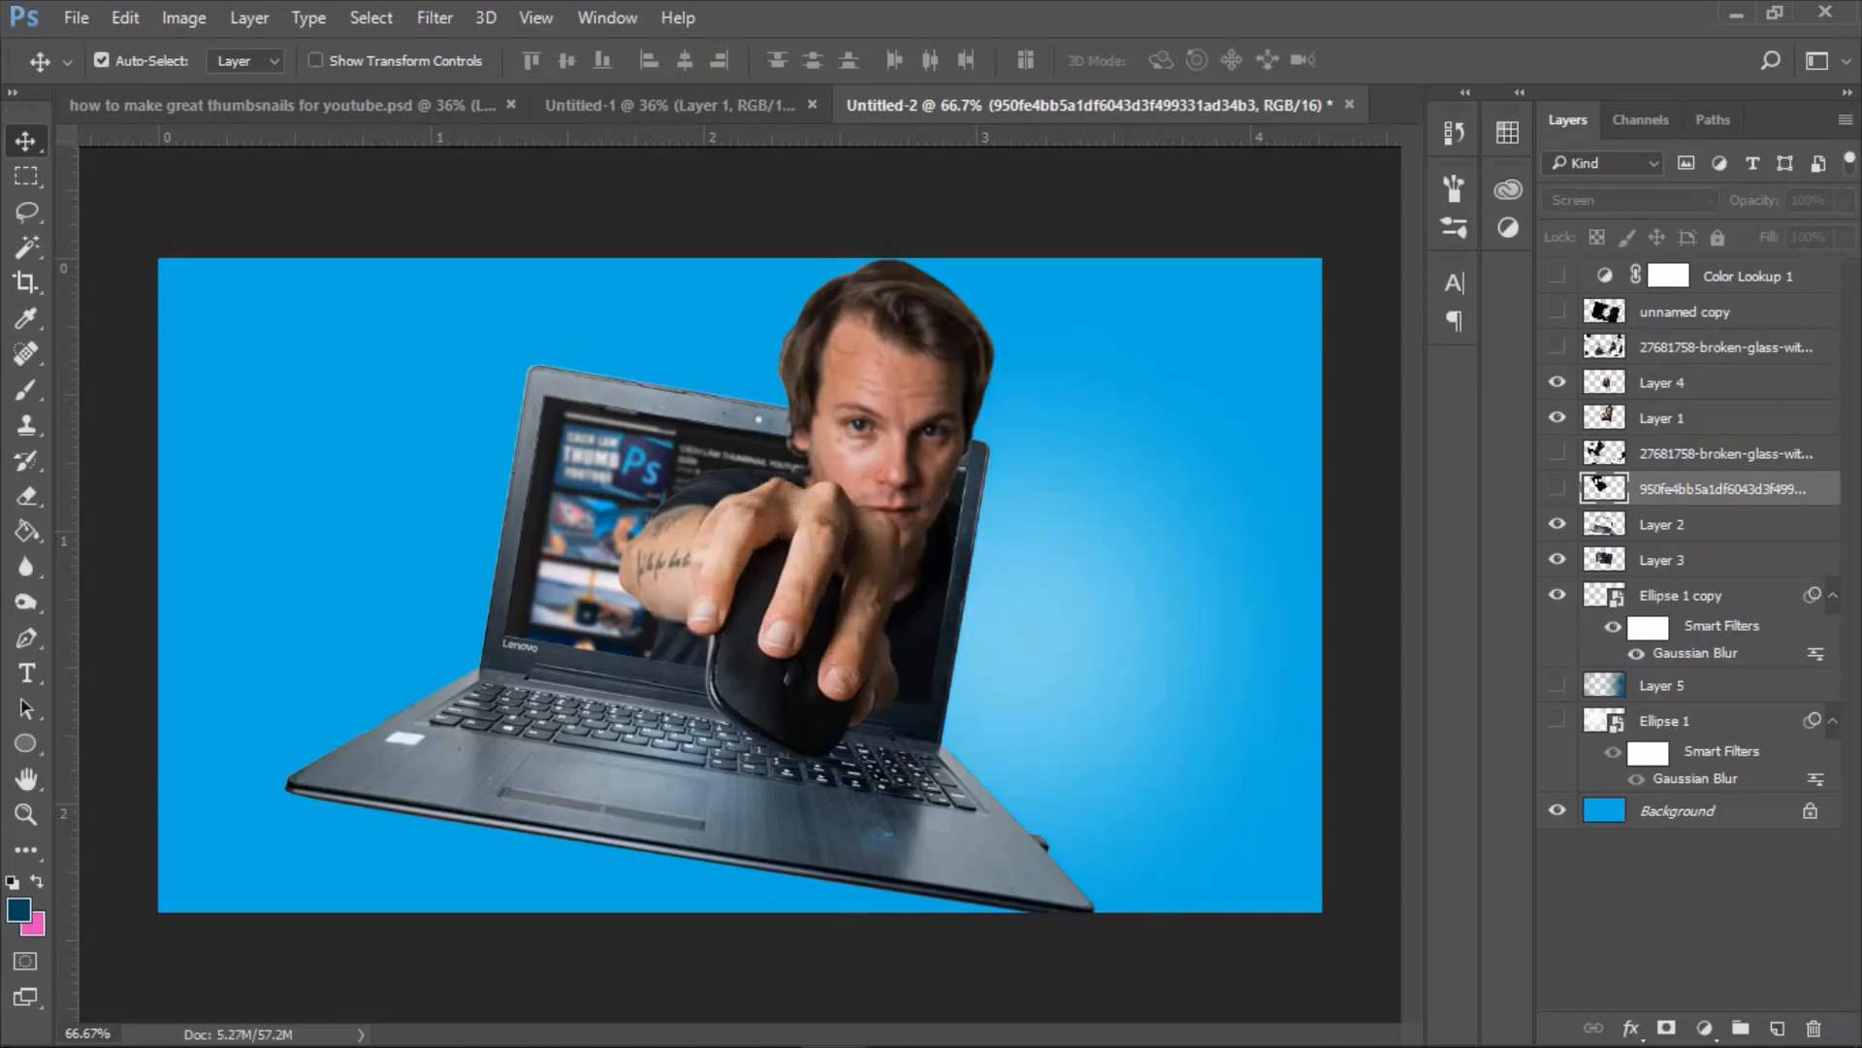
{"action": "left_click", "coordinate": [1557, 720]}
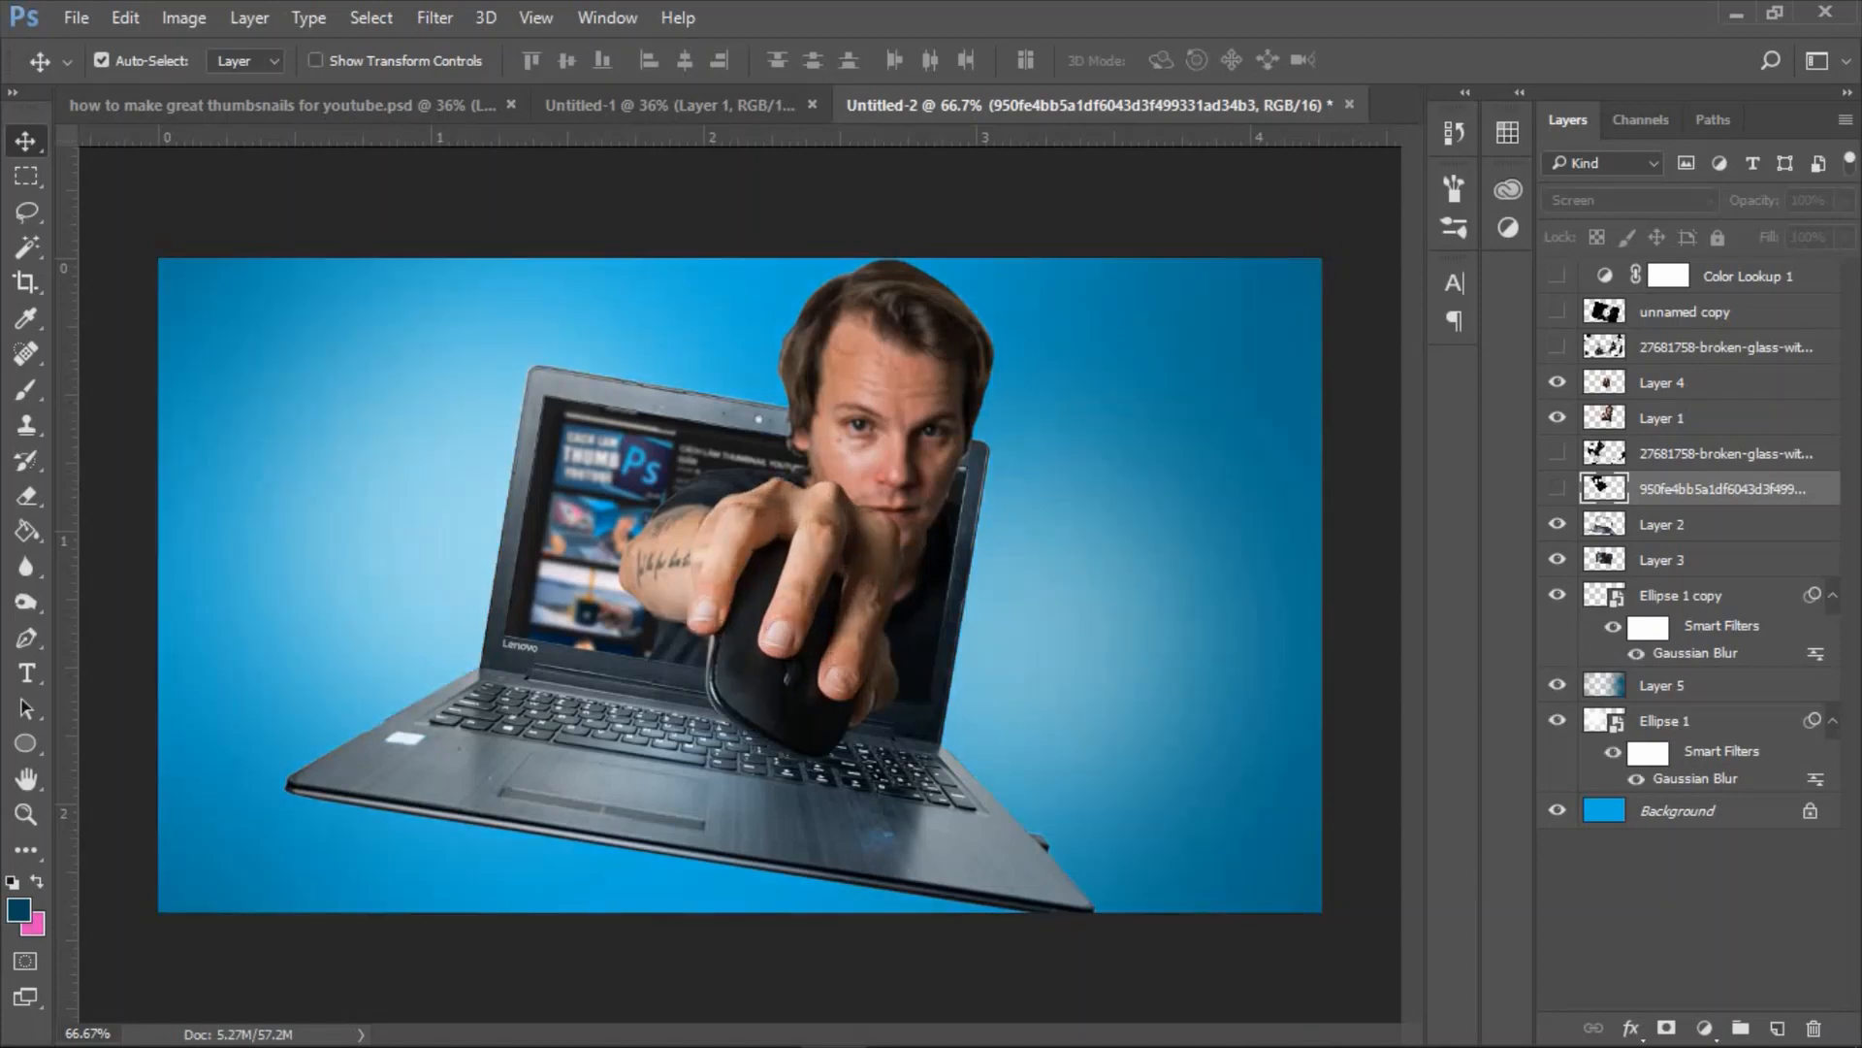
{"action": "left_click", "coordinate": [1557, 488]}
{"action": "left_click", "coordinate": [1557, 453]}
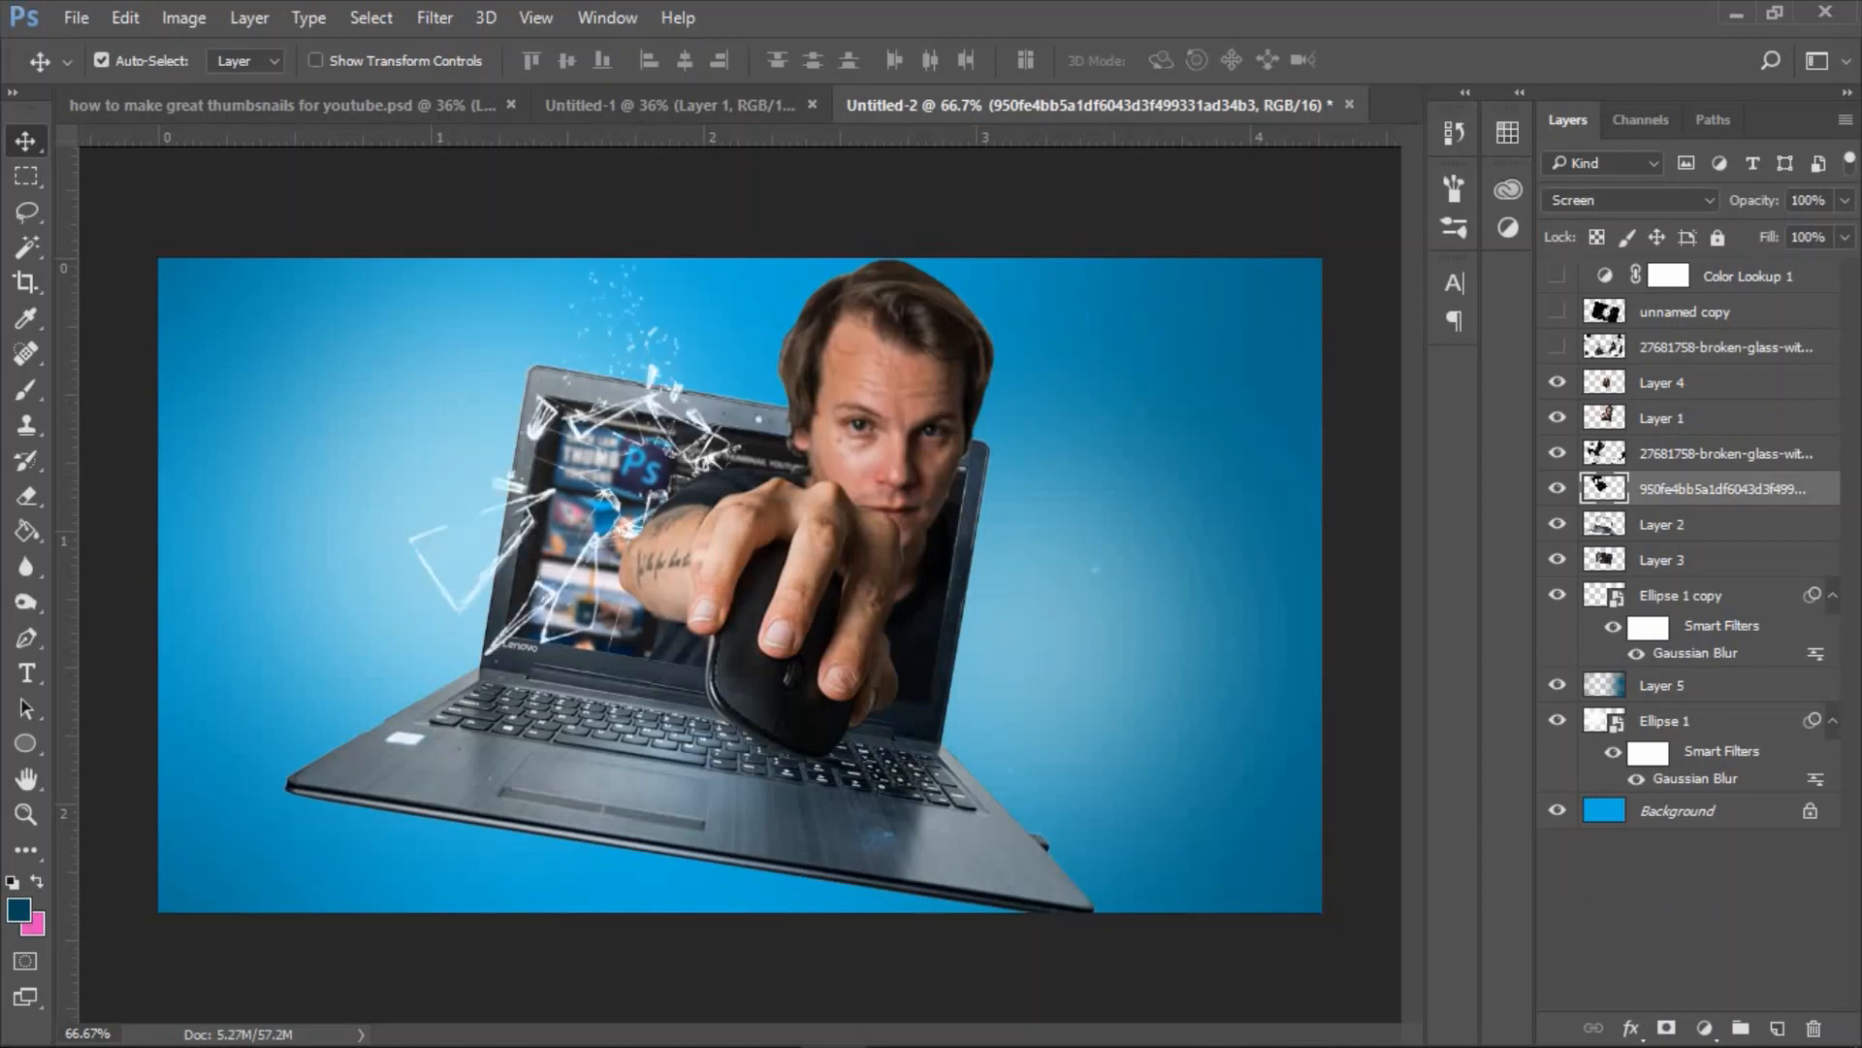
{"action": "left_click", "coordinate": [1557, 346]}
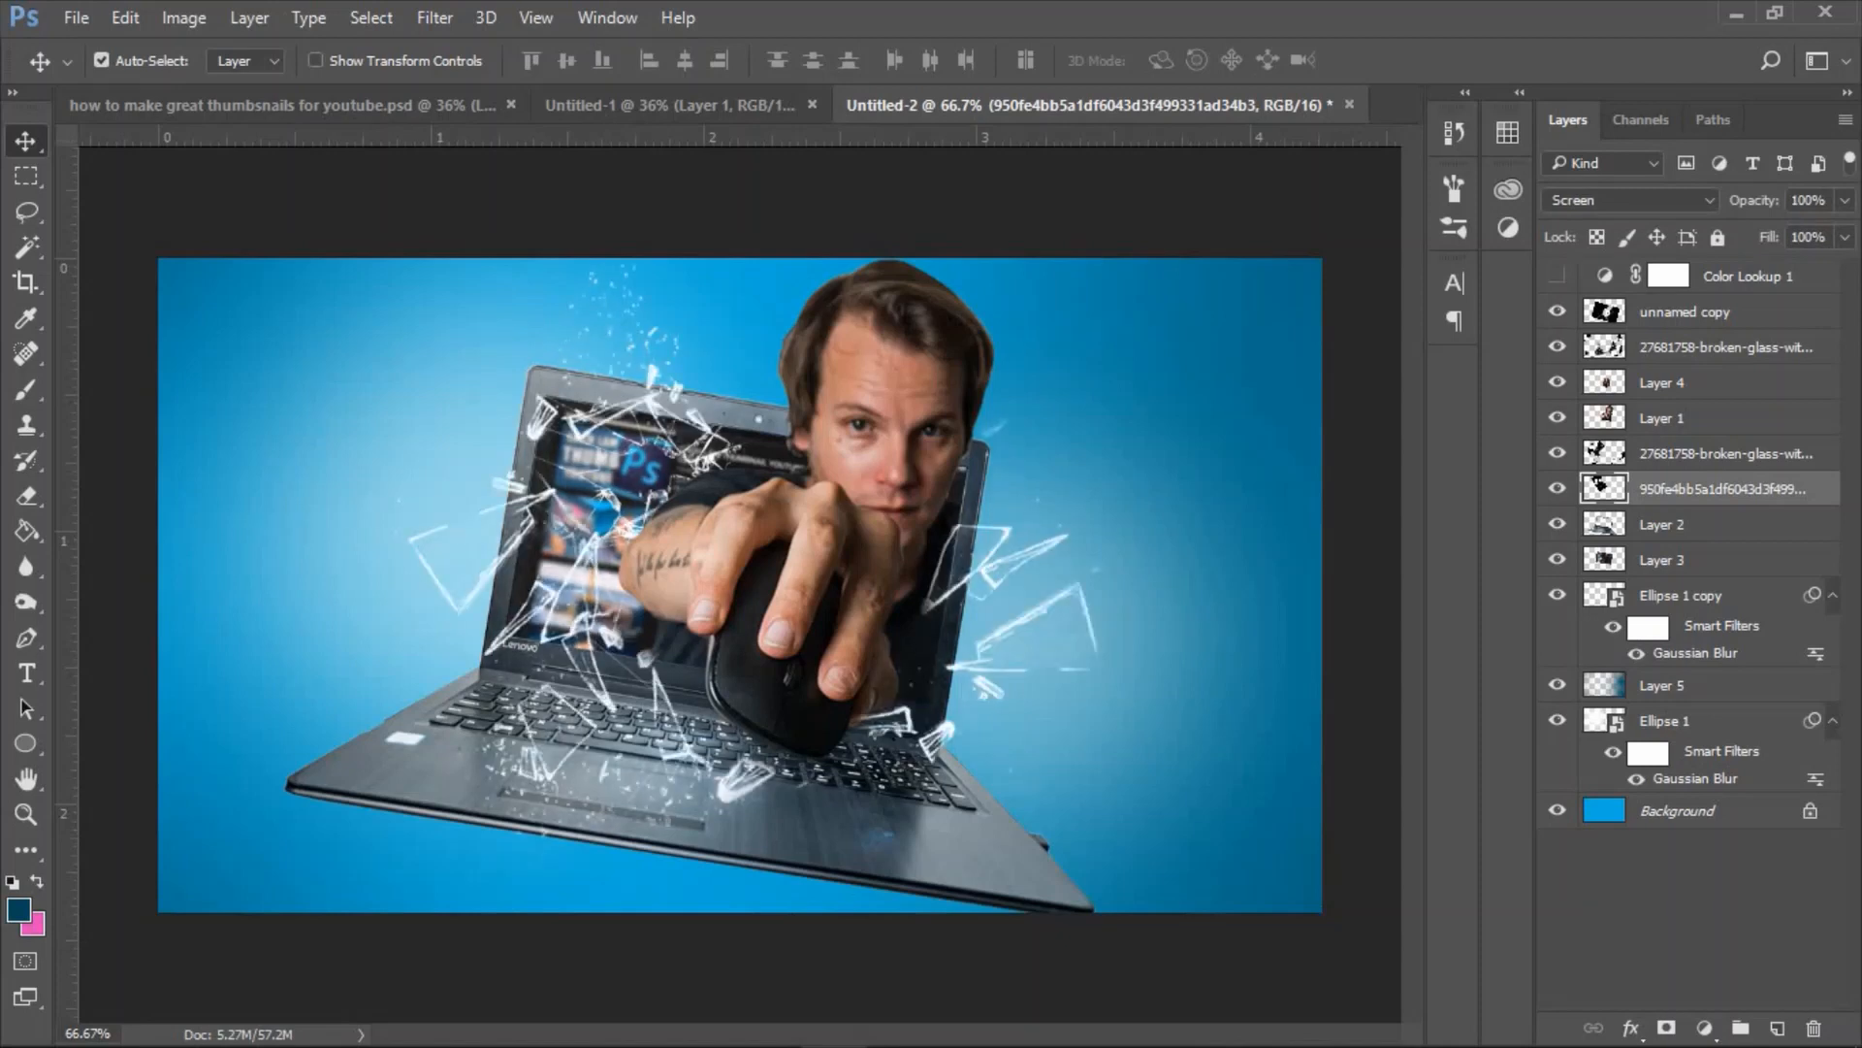